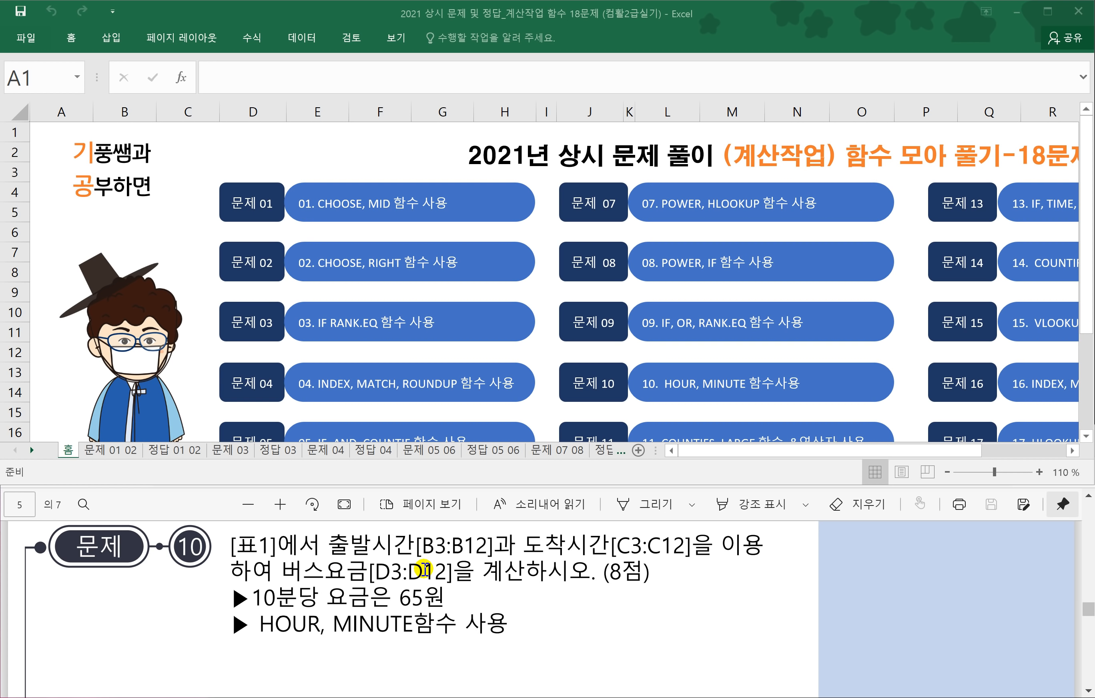
Open the 문제 10 sheet and review the problem 10 answer and the HOUR and MINUTE notes in the PDF.
left_click(608, 384)
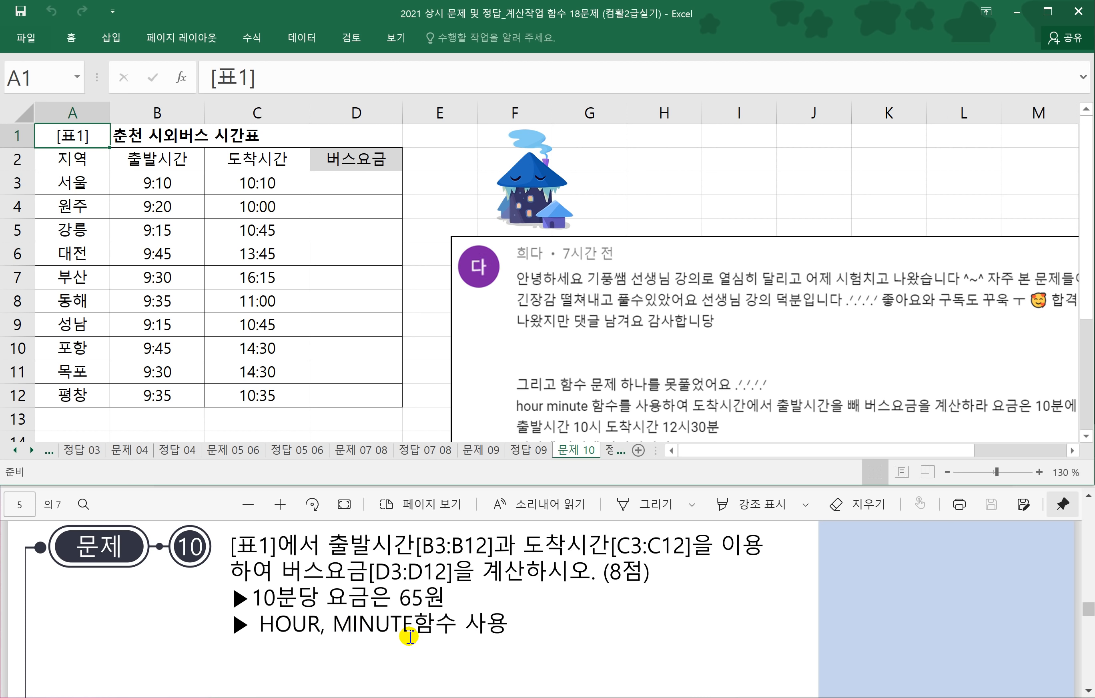
left_click(206, 509)
scroll(363, 621, "down", 5)
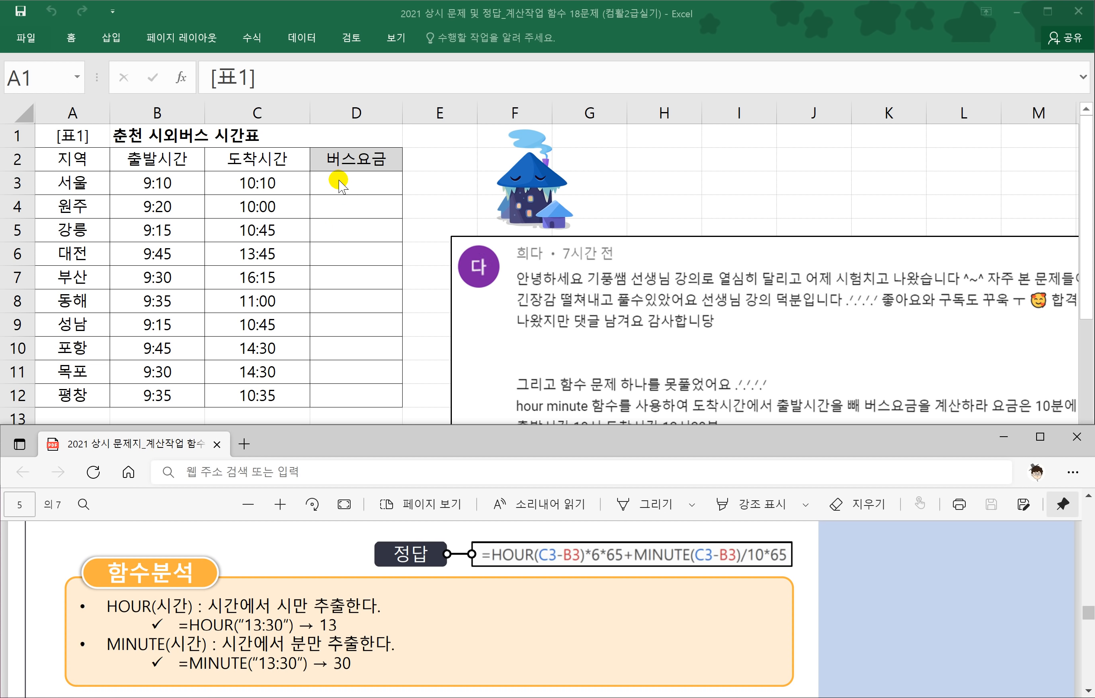
scroll(338, 582, "up", 1)
scroll(339, 584, "up", 5)
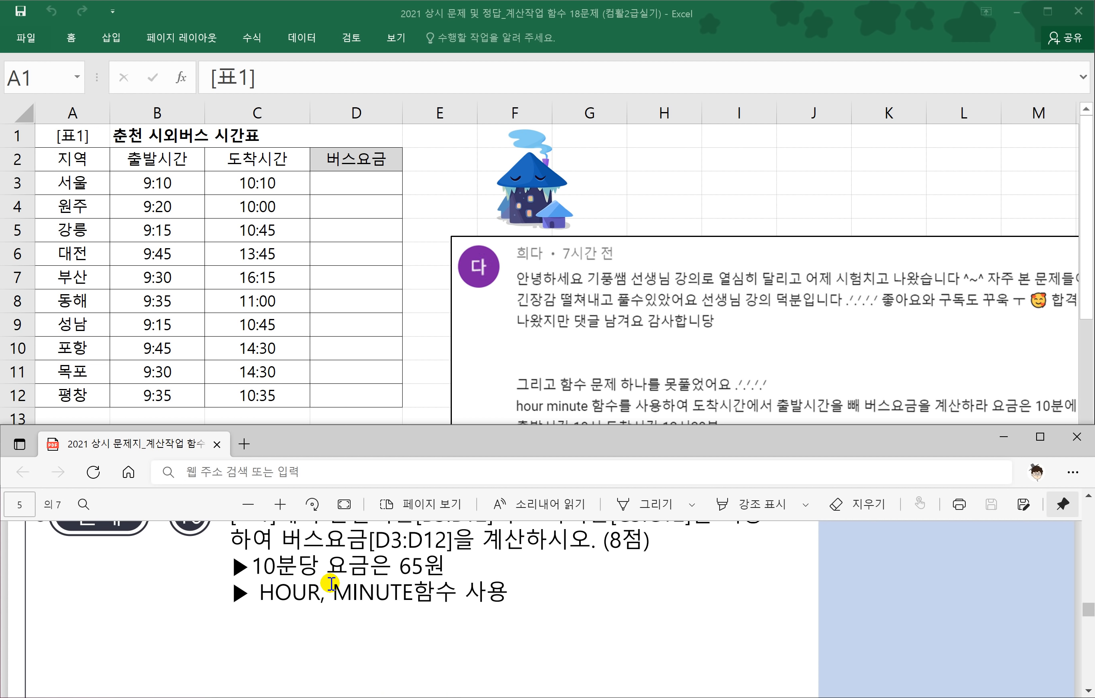
scroll(350, 606, "up", 1)
Begin the bus fare formula in D3 with the hour part, =HOUR(C3-B3)*6*65.
left_click(335, 186)
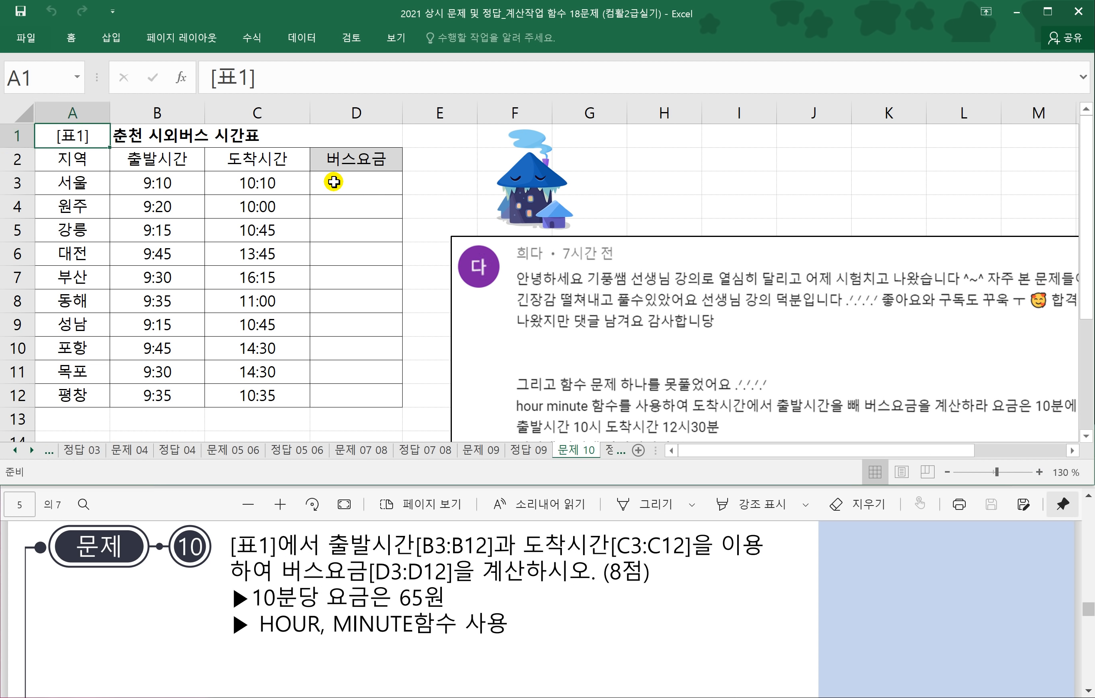
left_click(333, 182)
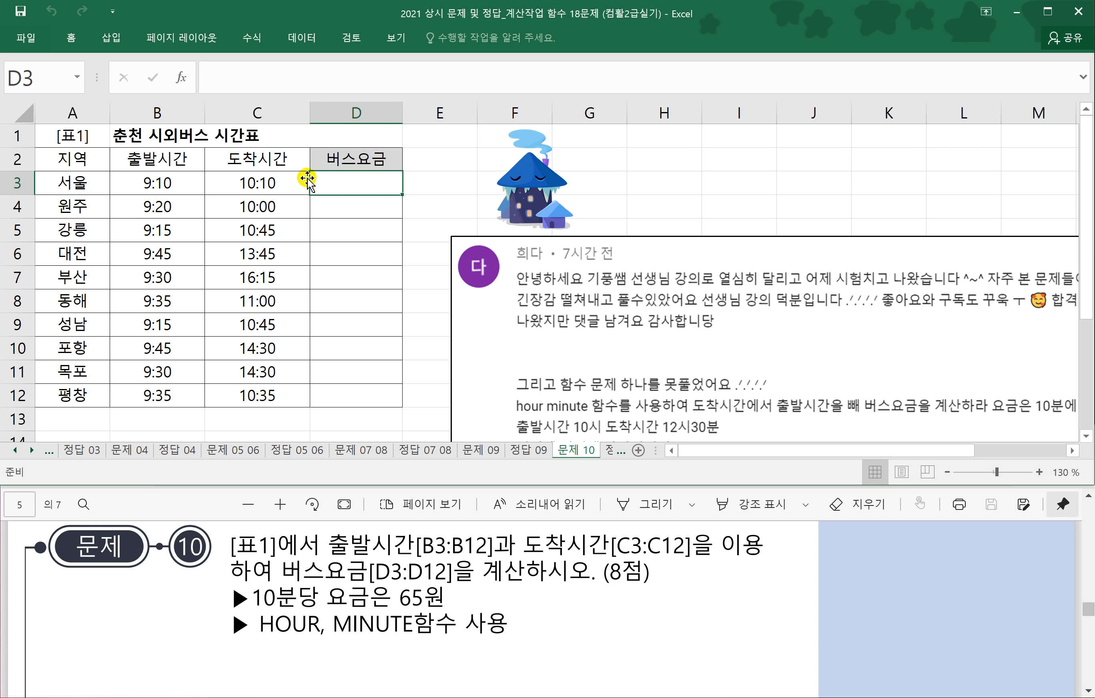
type("=")
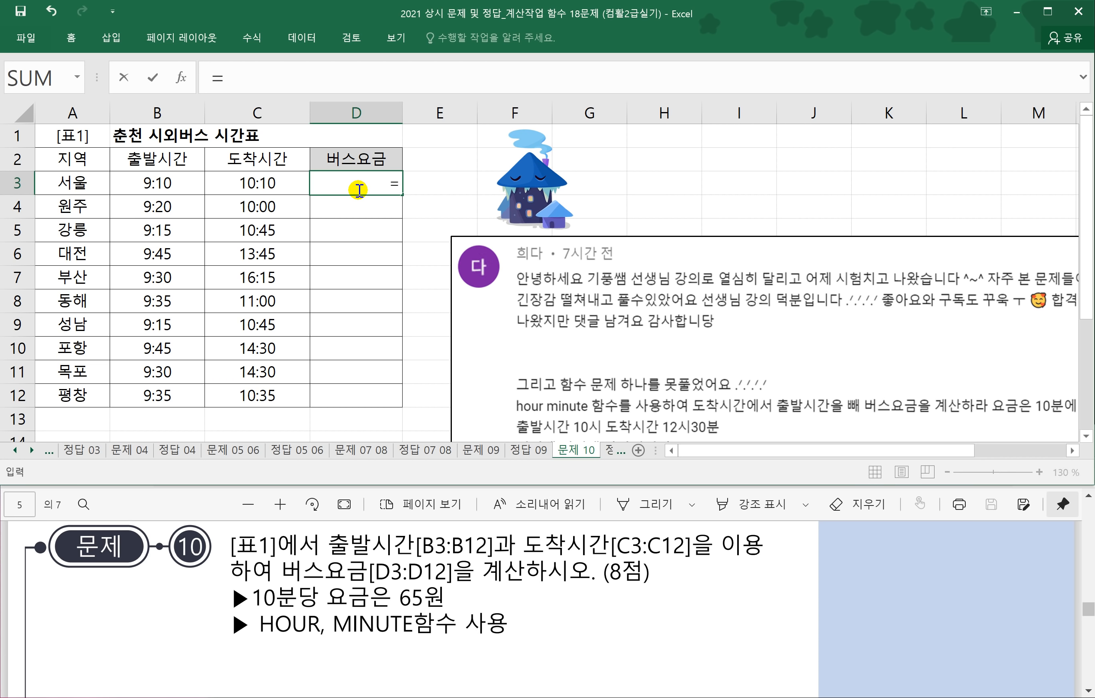
type("HOUR(")
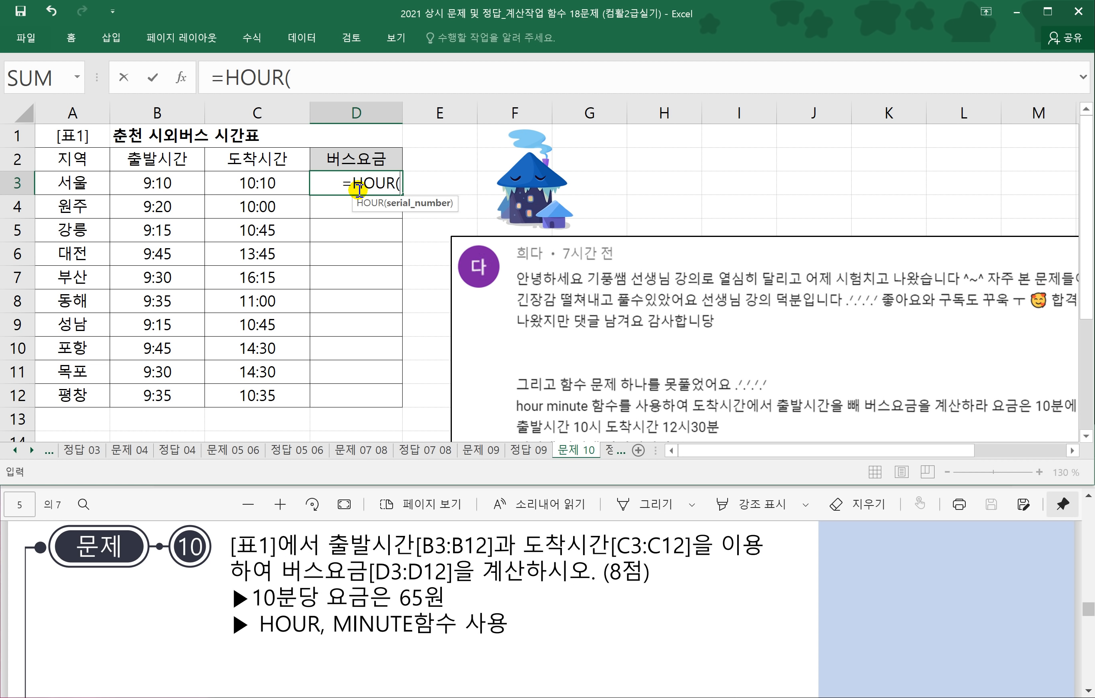
left_click(254, 182)
type("-")
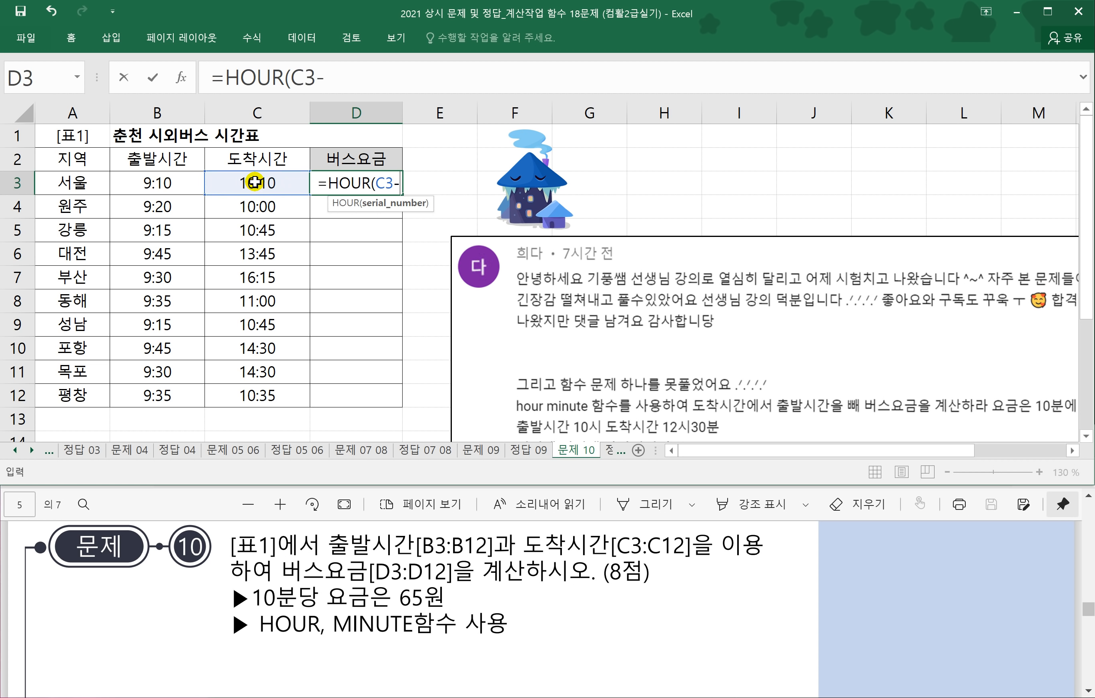
left_click(154, 182)
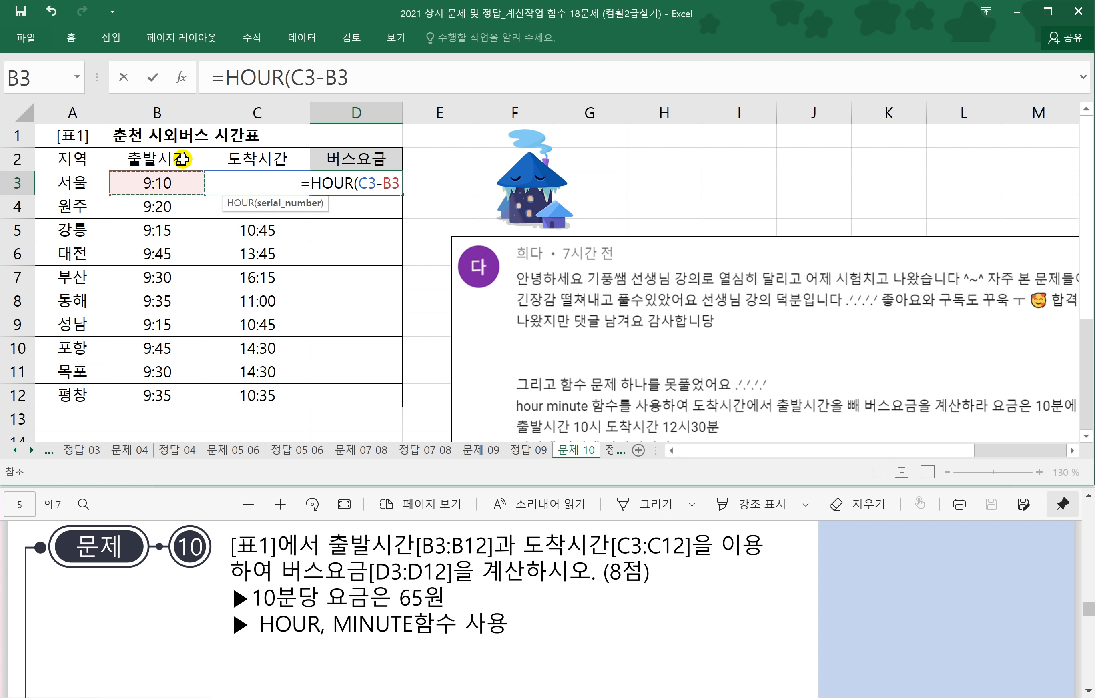
type(")")
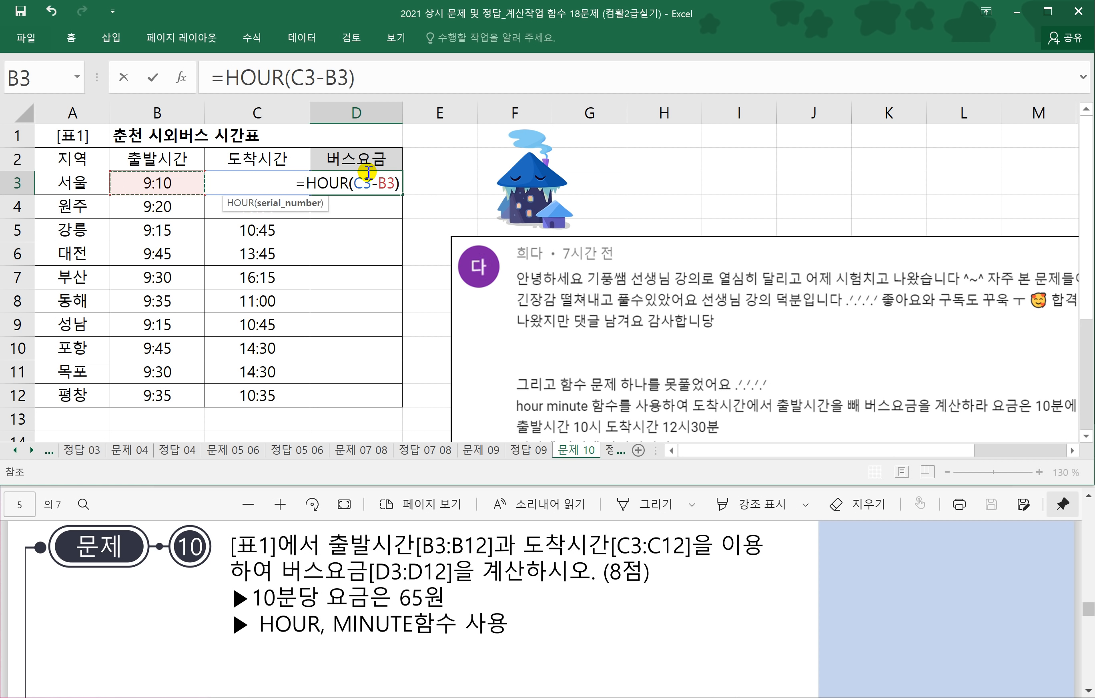
type("*6")
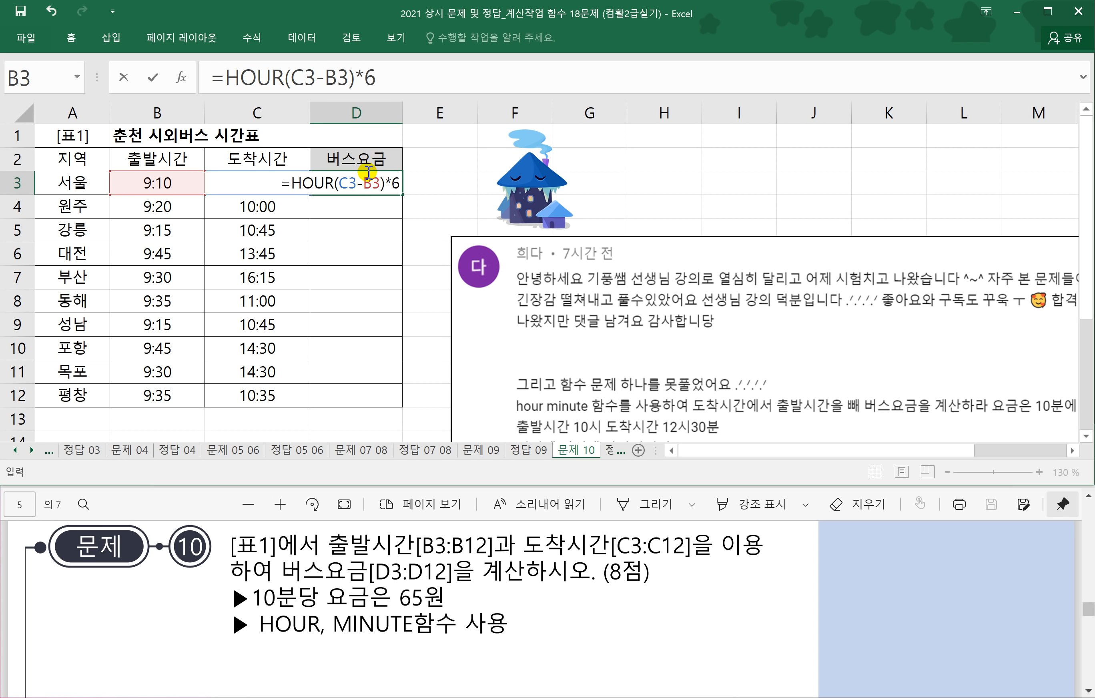
type("*65")
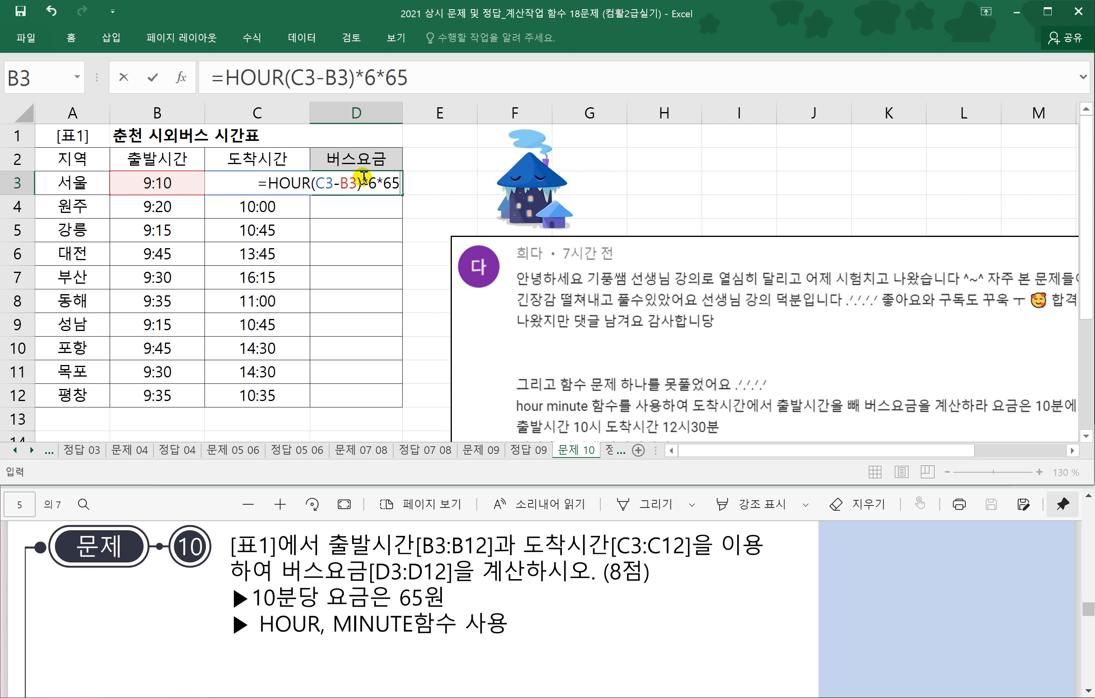
Add the minutes of the travel time to the D3 formula with +MINUTE(C3-B3).
type("+")
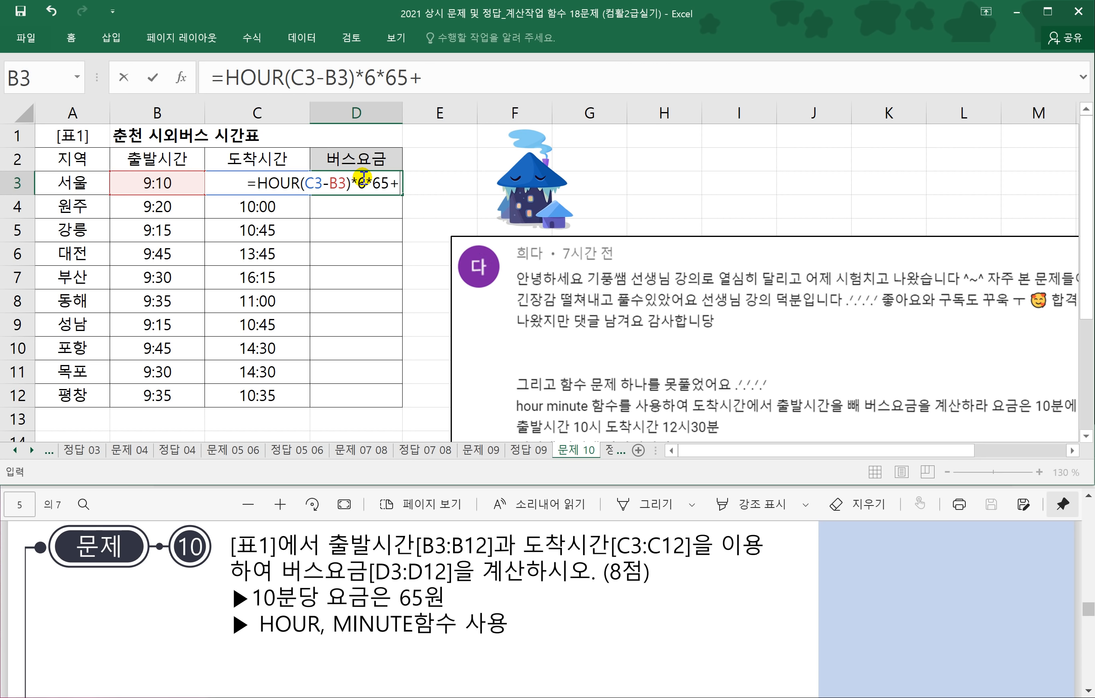
type("MINJUT")
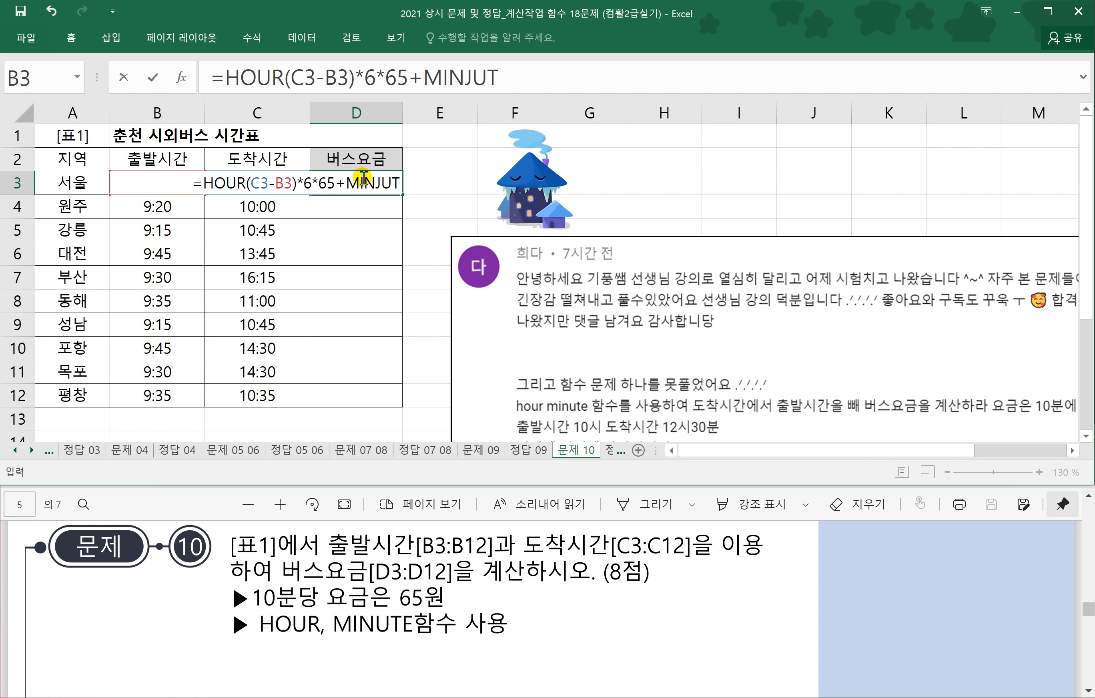
key("BackSpace")
key("BackSpace")
key("BackSpace")
type("U")
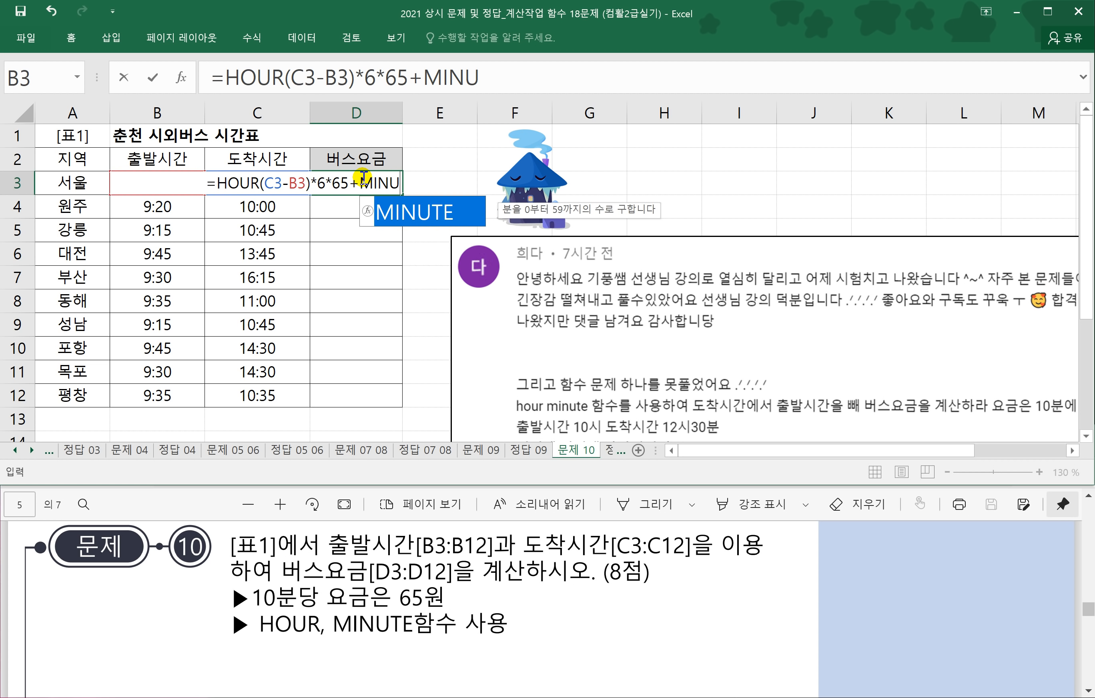
type("TE(")
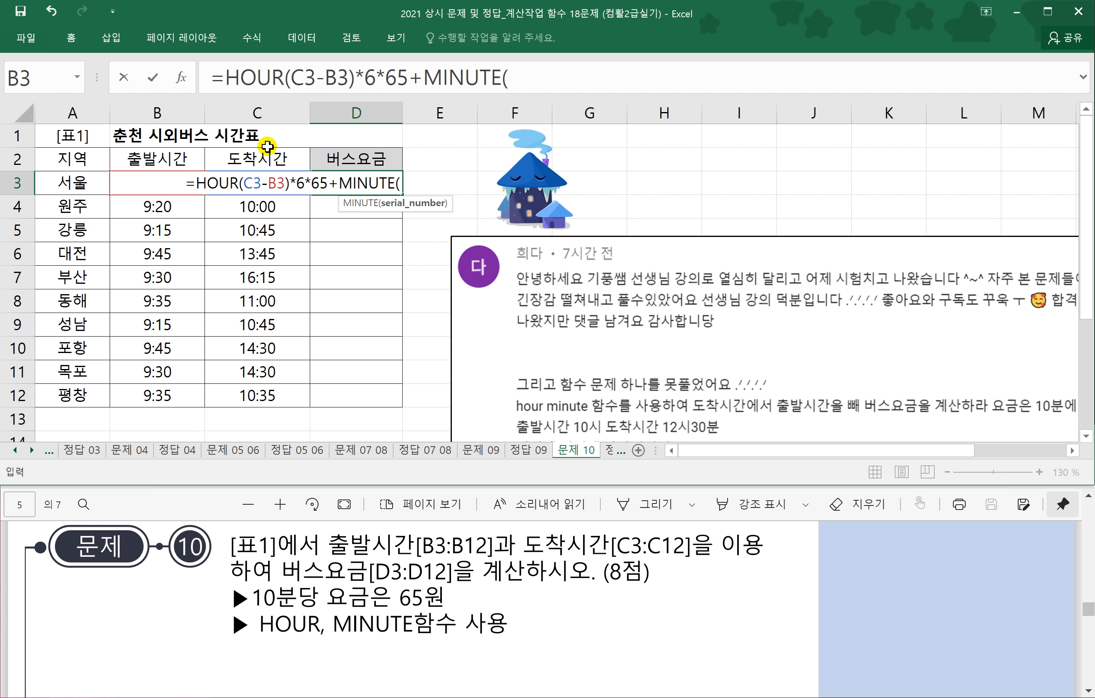
left_click(253, 159)
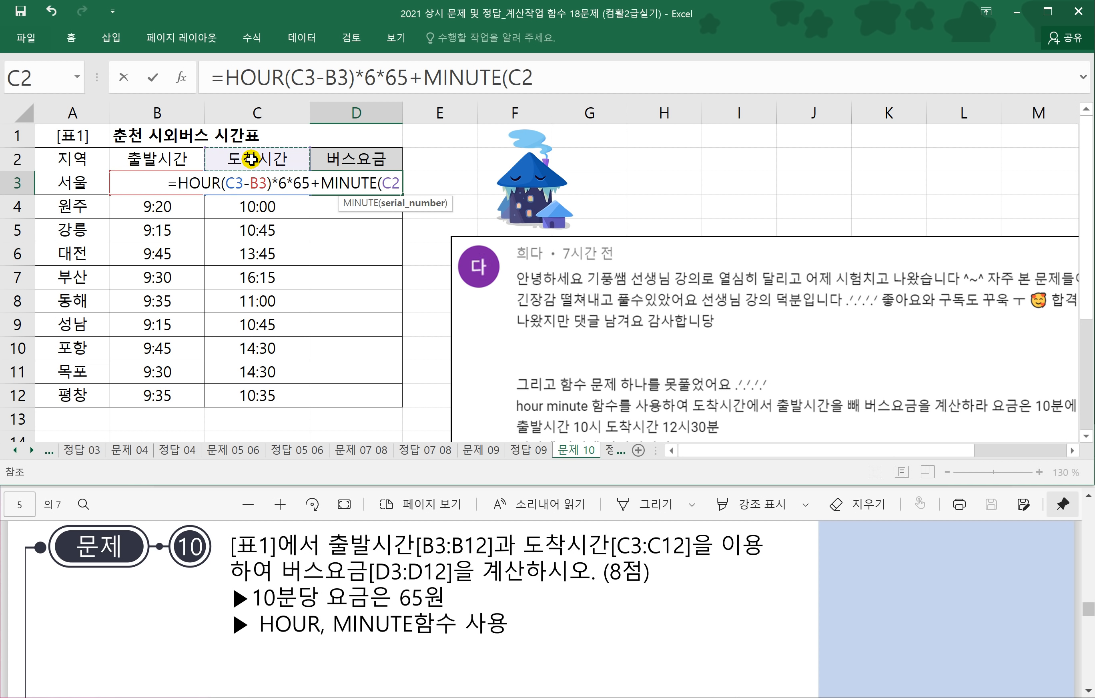
key("Down")
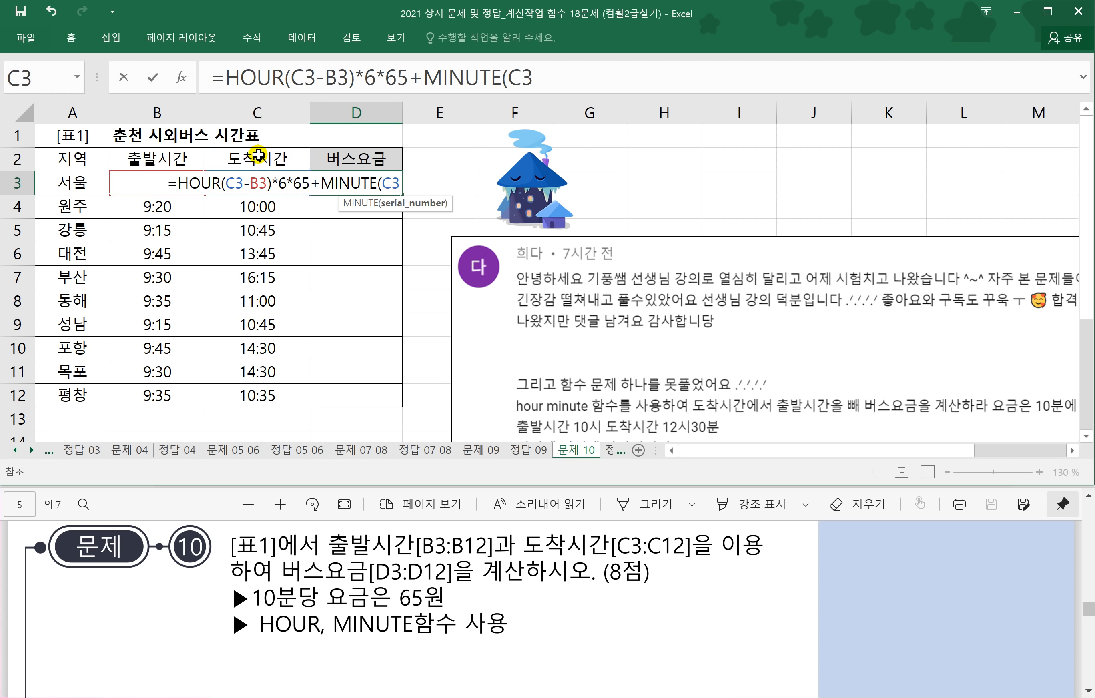
type("-")
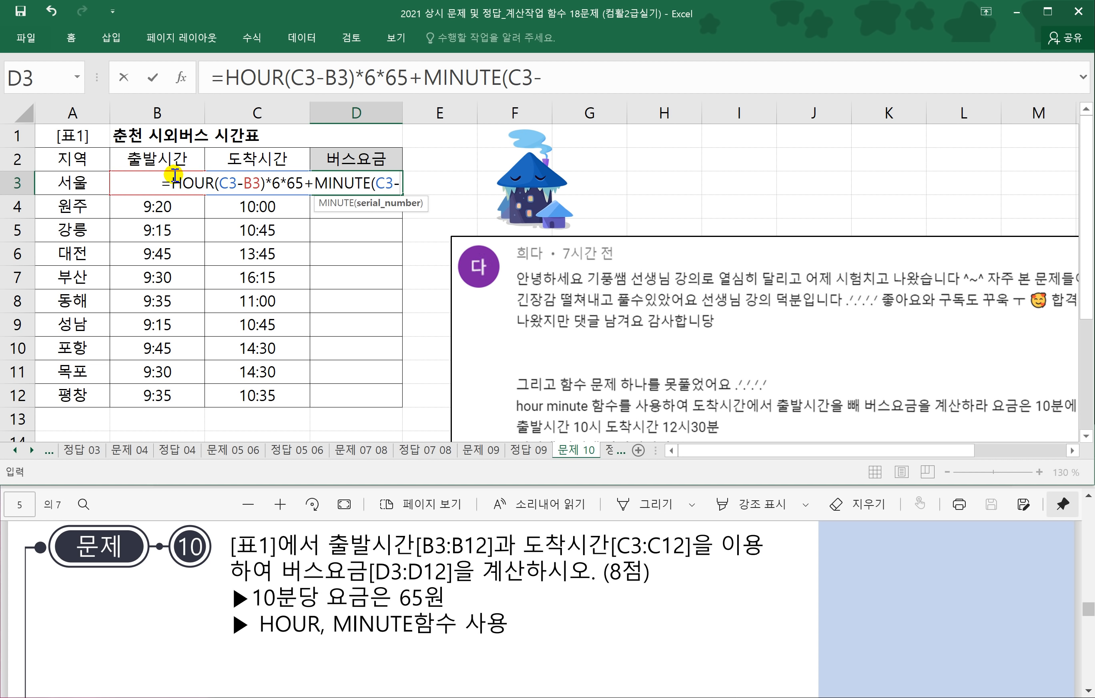
left_click(137, 160)
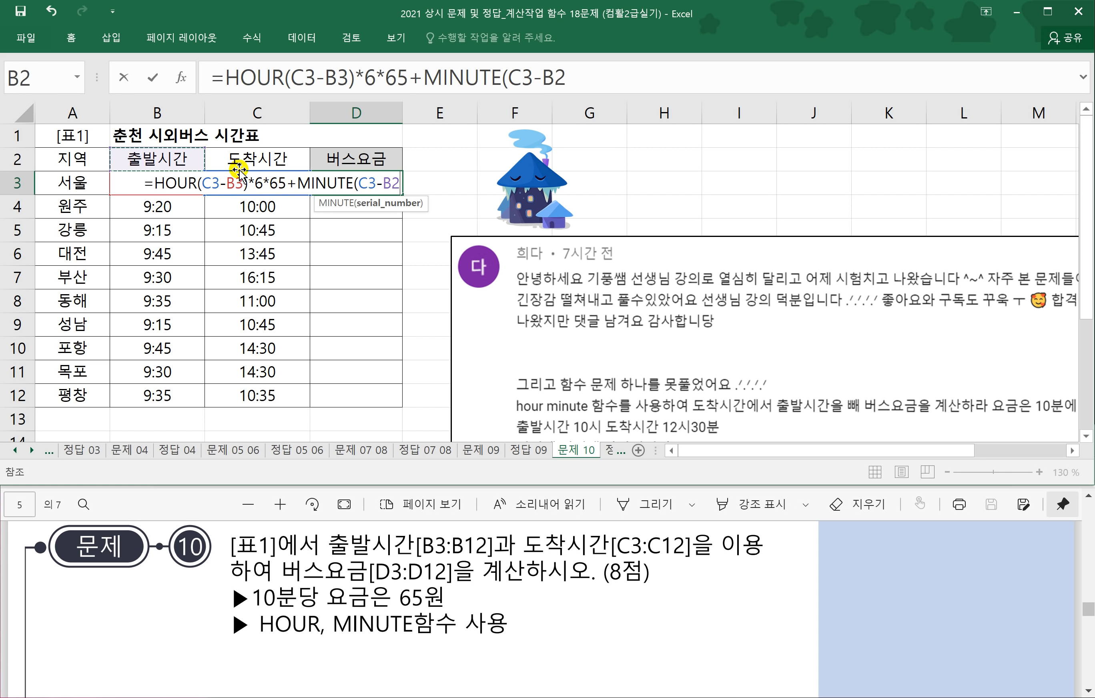
key("Down")
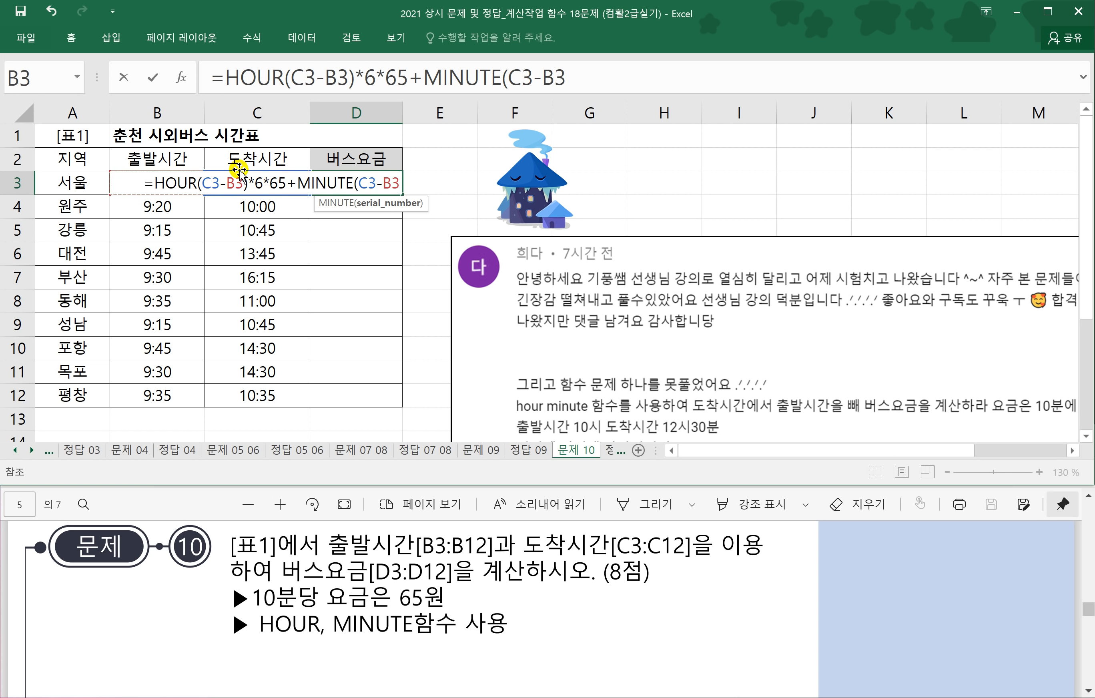
type(")")
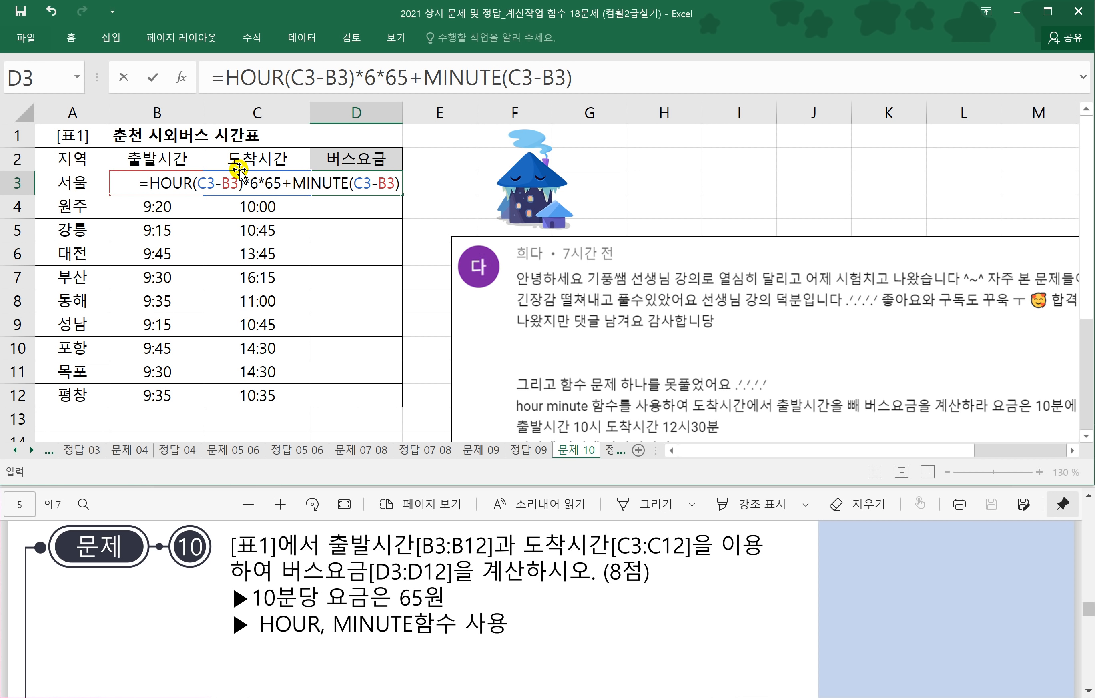
Complete the D3 formula by dividing the minutes by 10 and multiplying by 65, and enter it.
type("/")
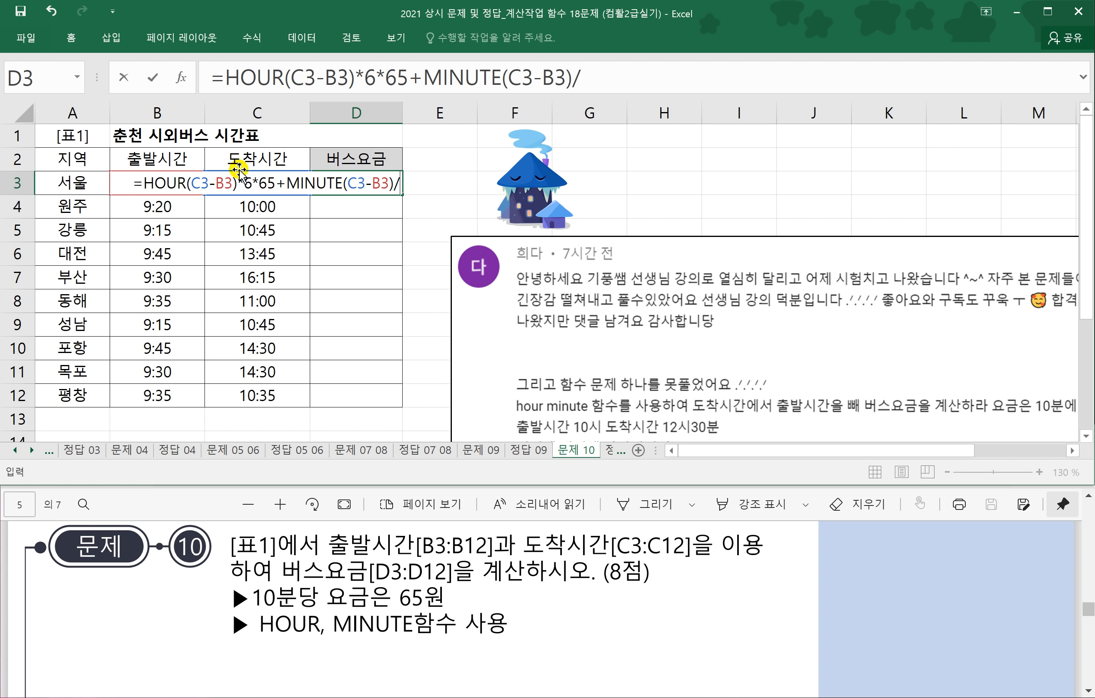
type("10")
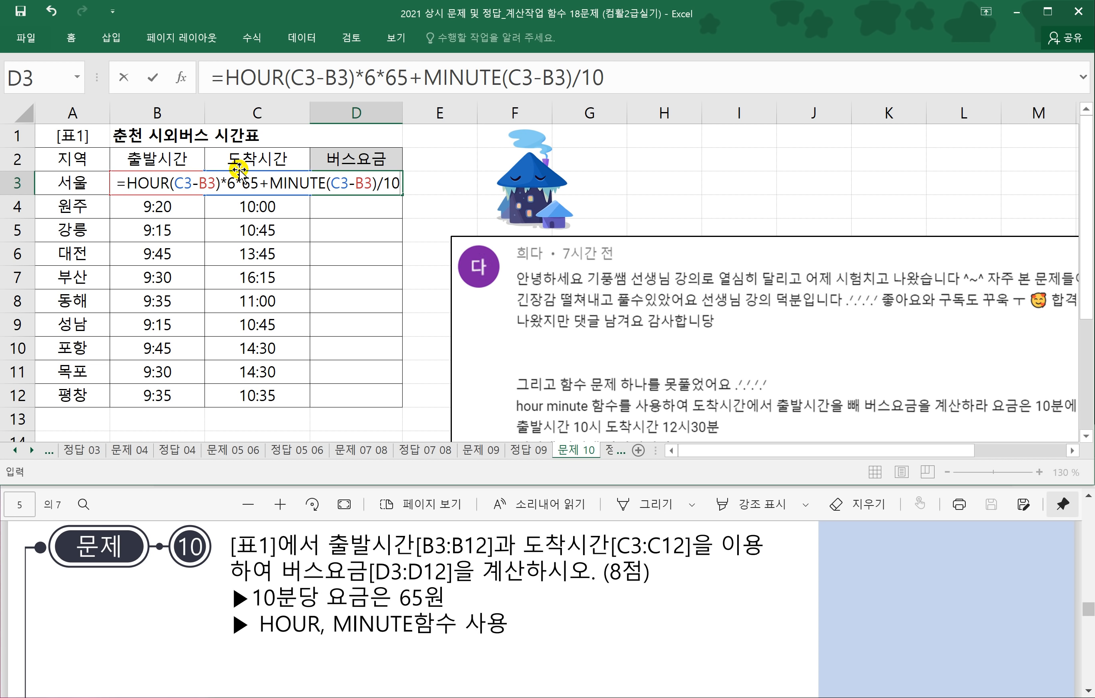
type("*65")
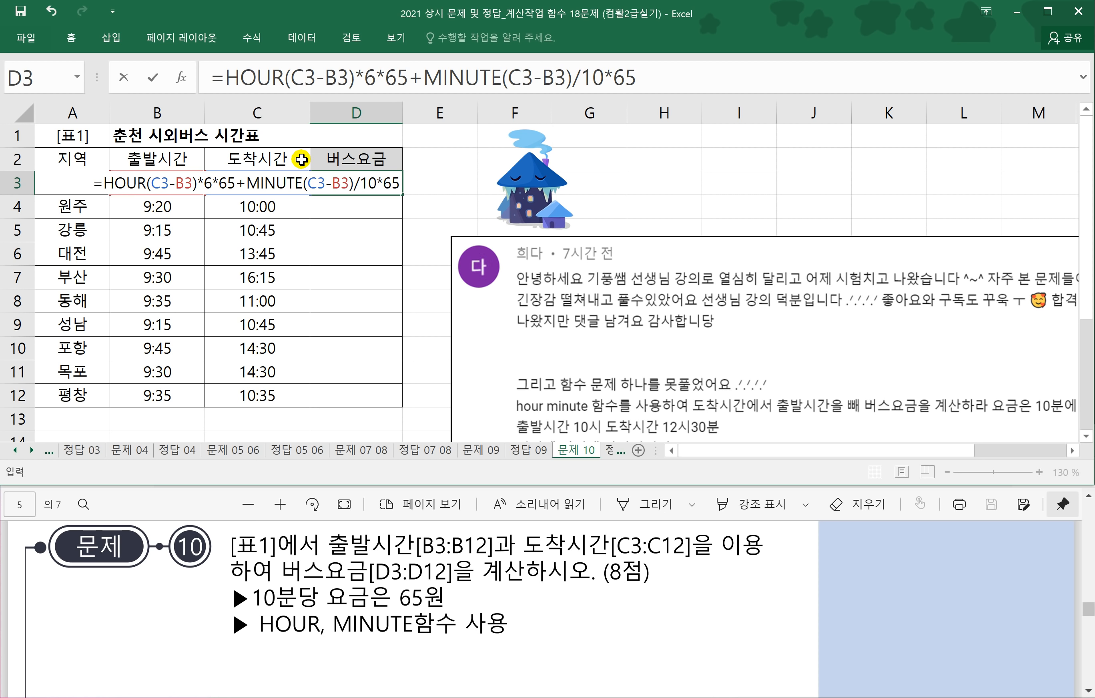
key("Return")
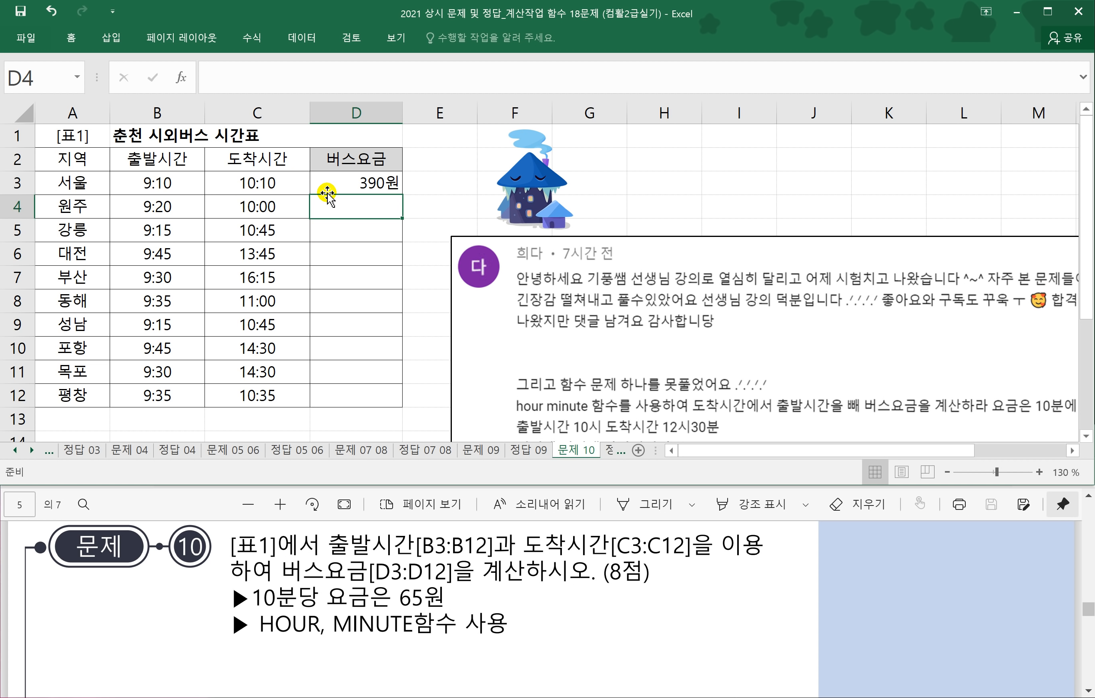
Fill the bus fare formula from D3 down to D12.
left_click(342, 185)
left_click_drag(402, 200, 399, 404)
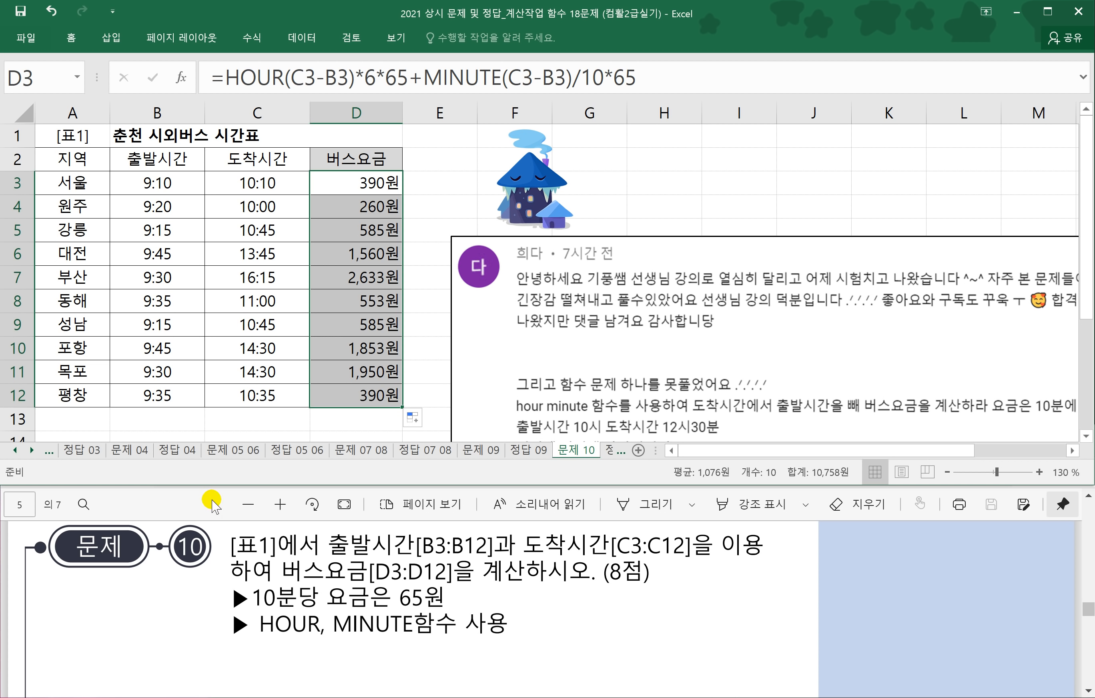
left_click(203, 492)
left_click(368, 184)
left_click(352, 186)
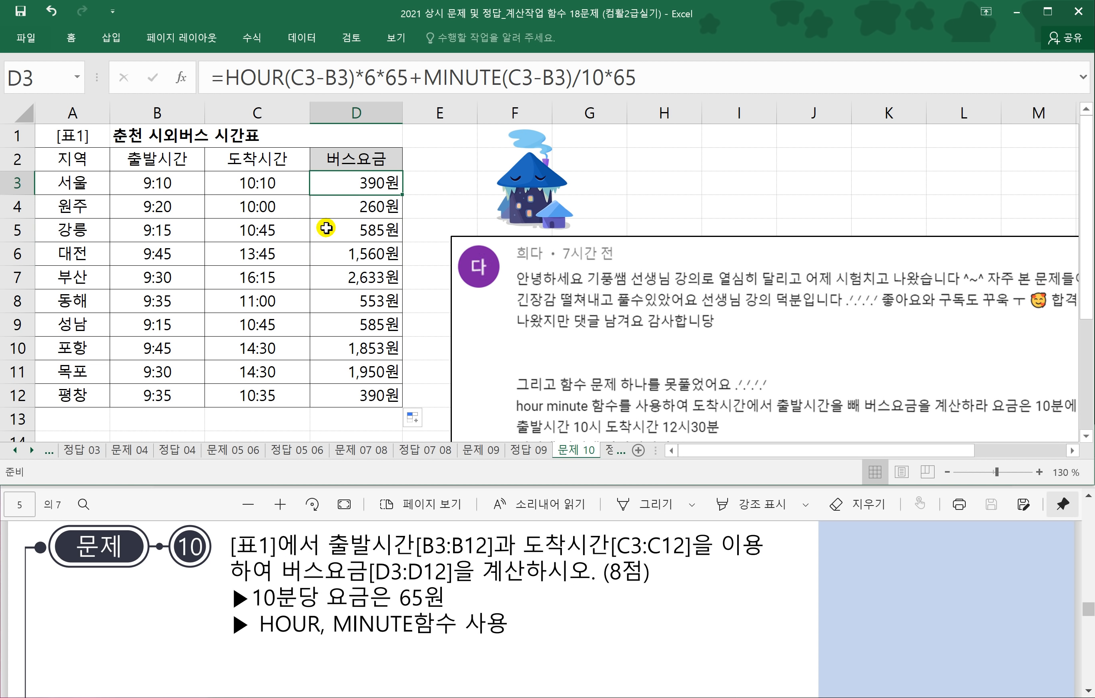
Compare the D3 formula with the answer given for problem 10 in the PDF.
left_click(193, 525)
scroll(440, 593, "down", 5)
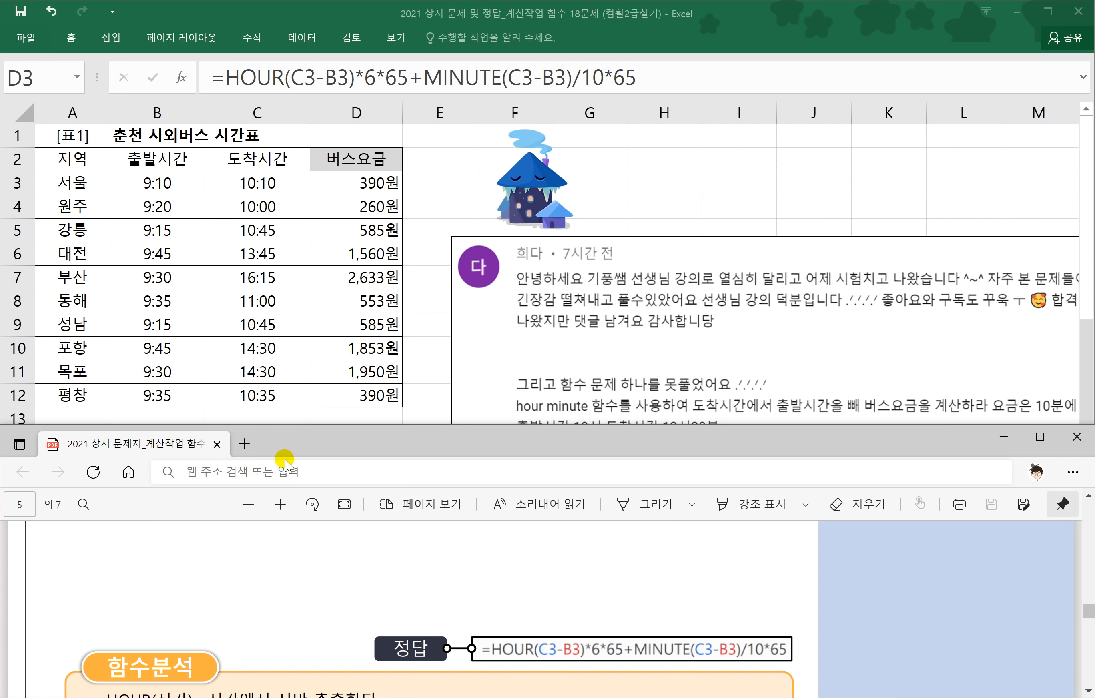
left_click(326, 375)
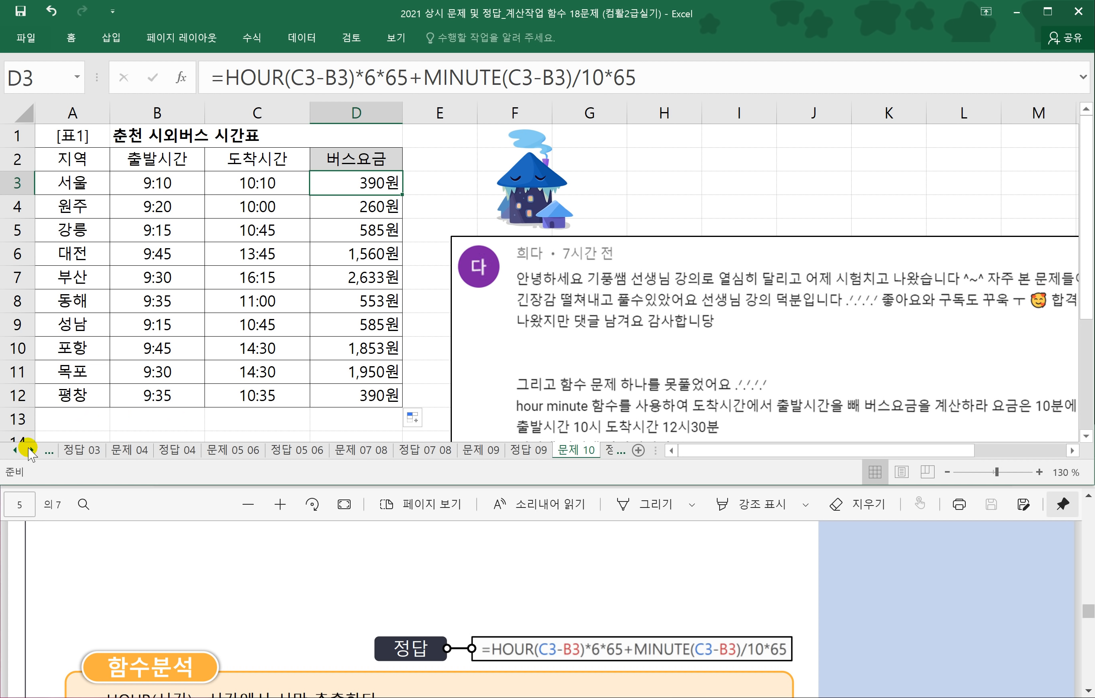
Open the 문제 11 worksheet.
left_click(32, 450)
left_click(32, 451)
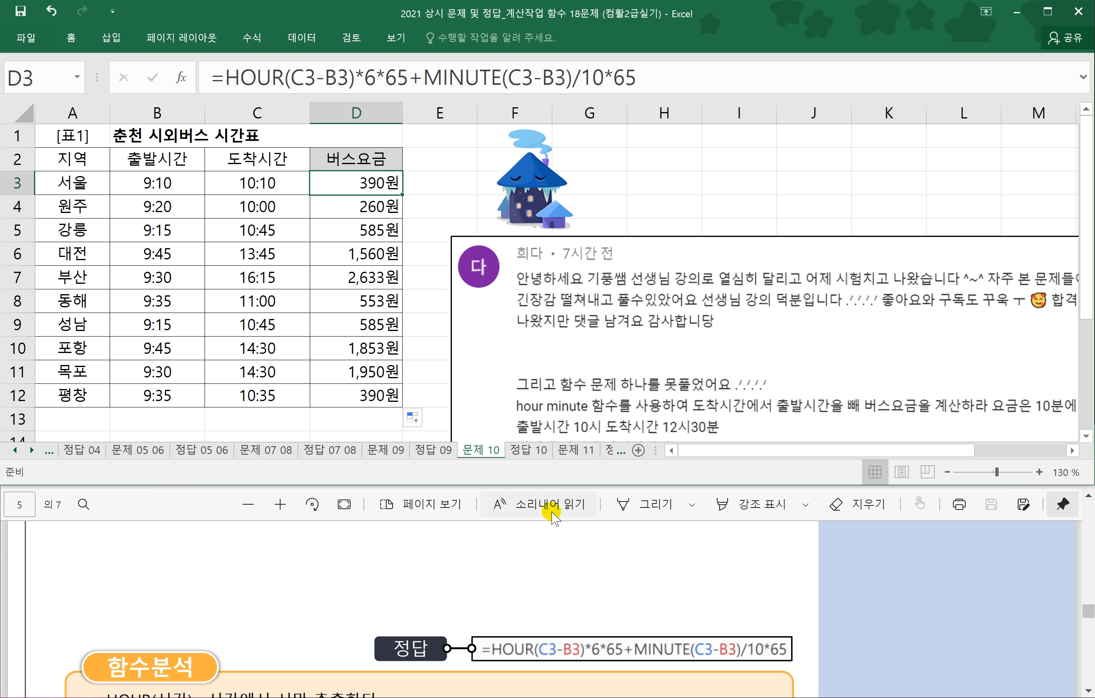
left_click(576, 455)
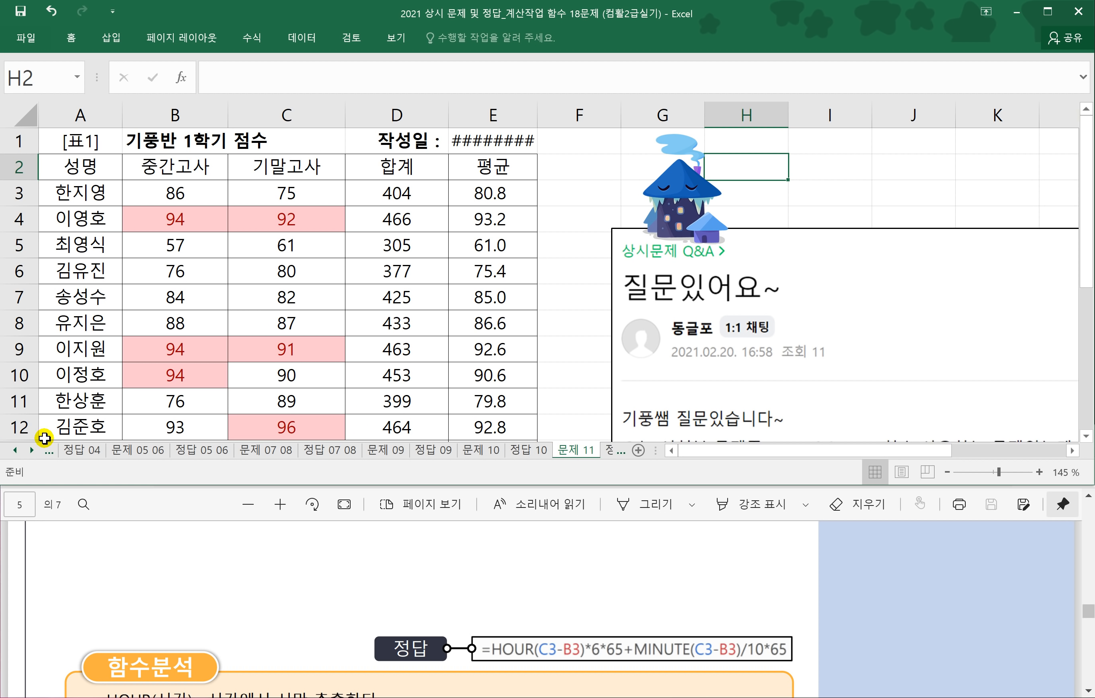
Browse the worksheet tabs beyond 문제 11 and view the full list of sheets without switching sheets.
left_click(32, 451)
left_click(31, 451)
left_click(32, 451)
left_click(32, 451)
left_click(32, 451)
left_click(32, 450)
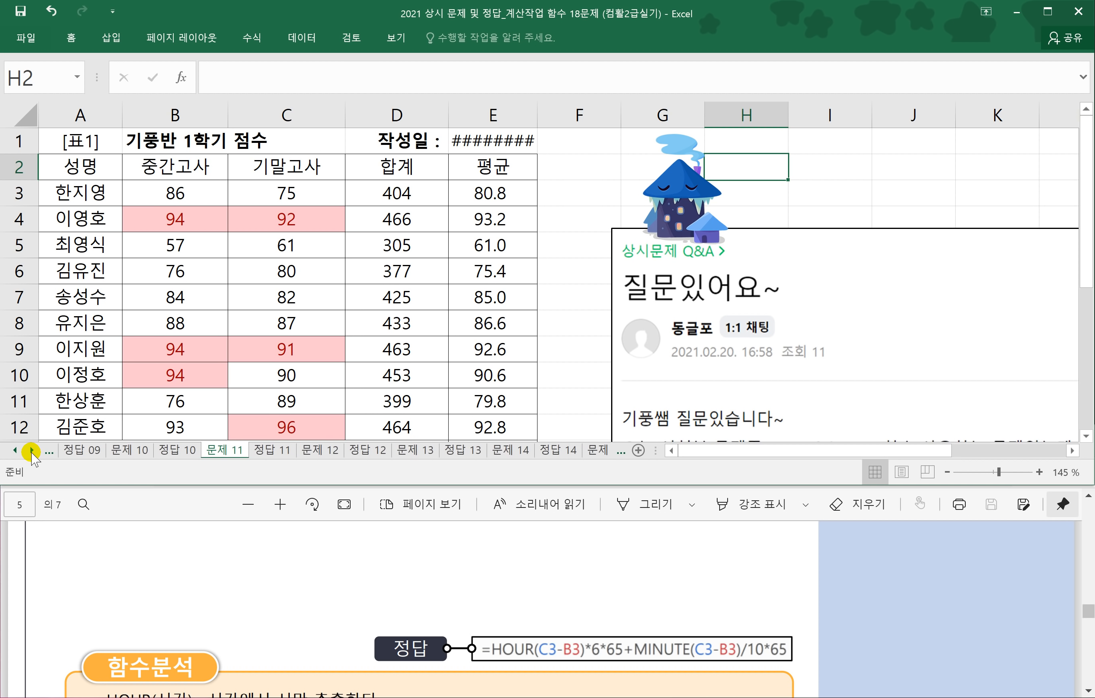
left_click(32, 451)
left_click(32, 451)
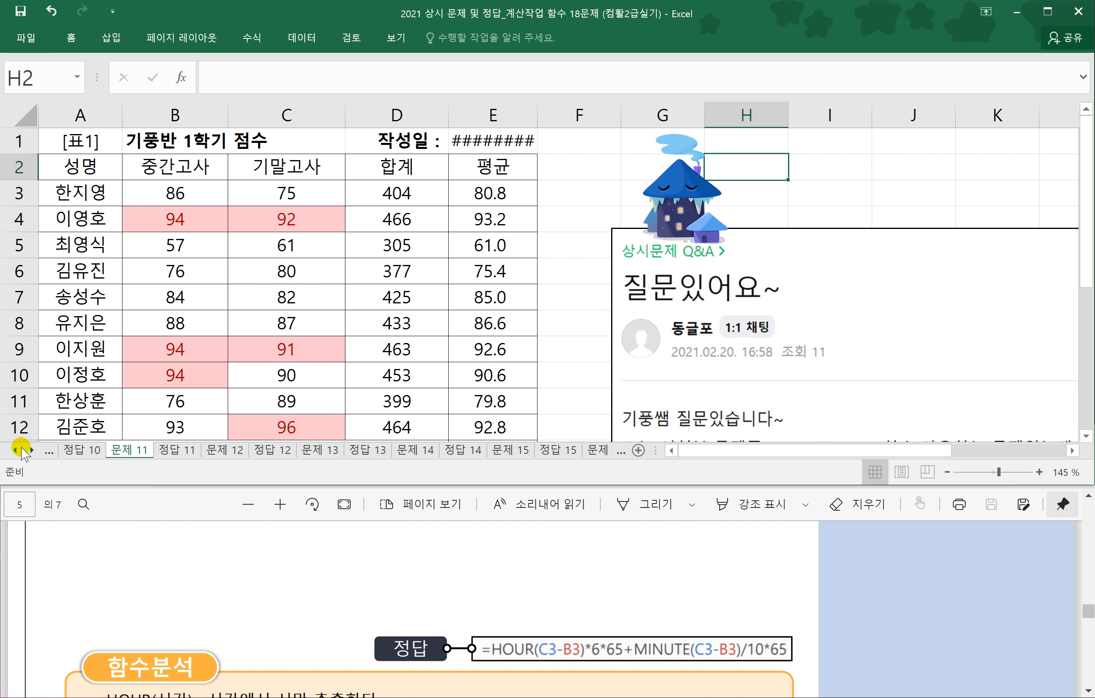
right_click(22, 450)
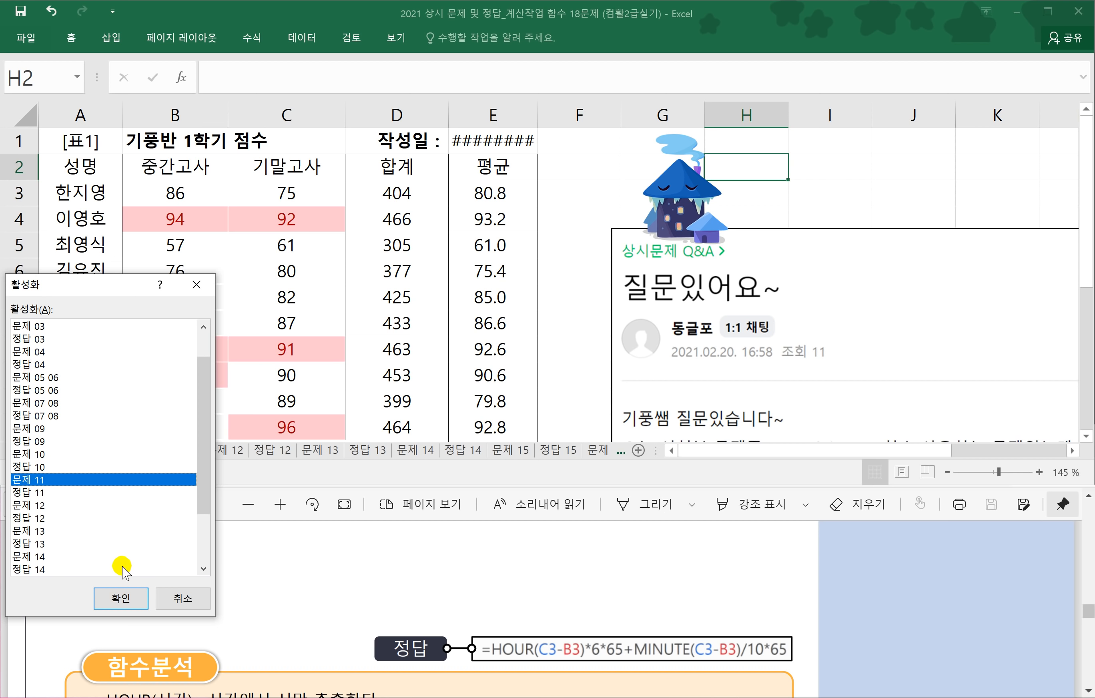
left_click(174, 598)
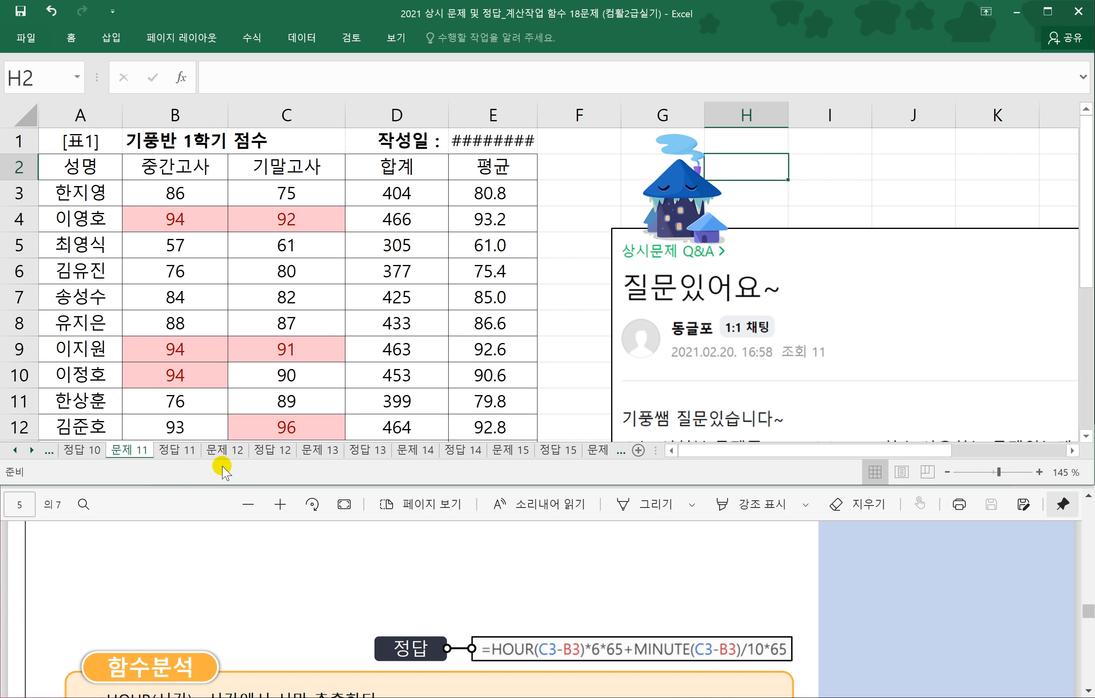
Return to the 홈 sheet through the house picture and open problem 10 or 11's worksheet, 문제 11, from the problem links.
left_click(677, 209)
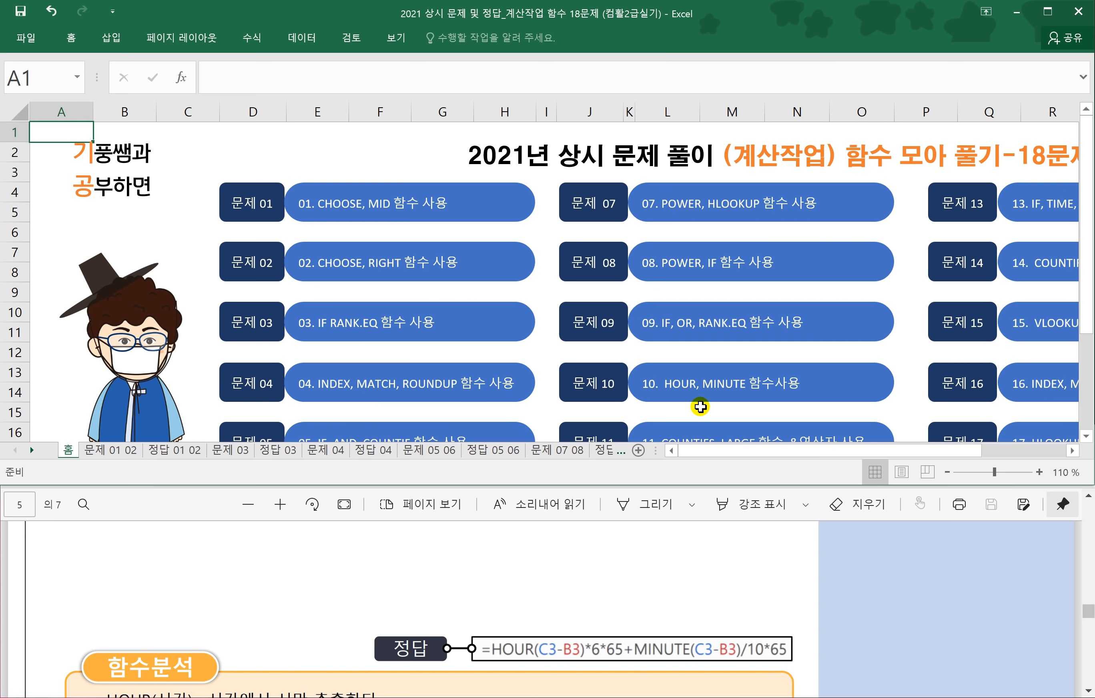
scroll(700, 407, "down", 1)
left_click(651, 383)
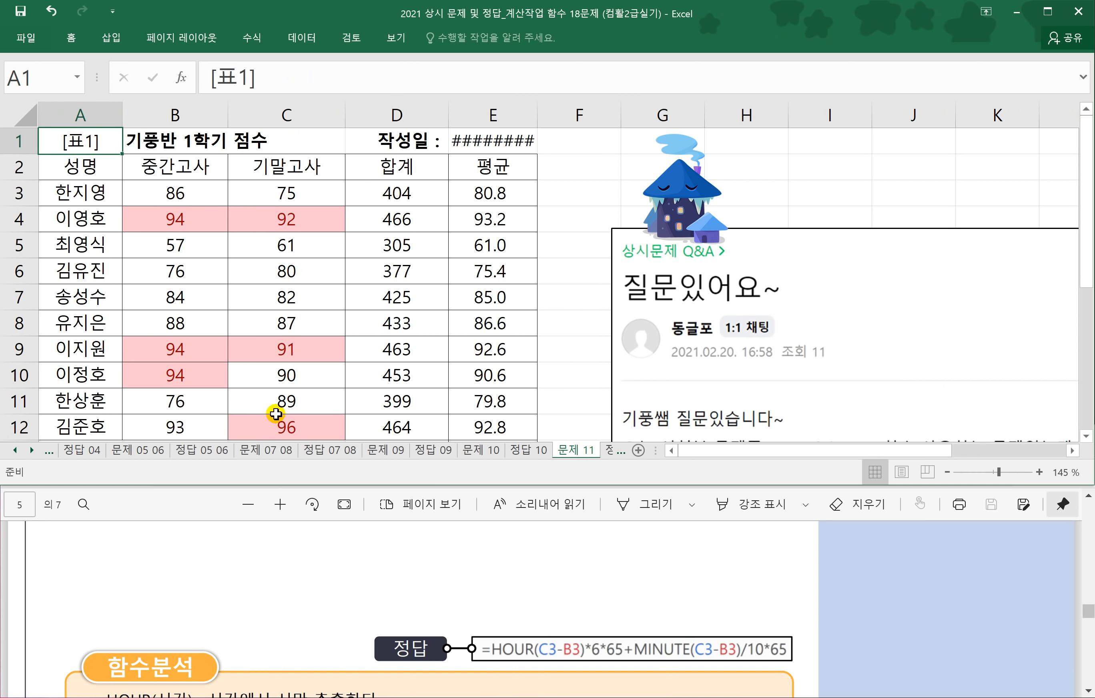
scroll(447, 332, "down", 3)
scroll(446, 334, "up", 2)
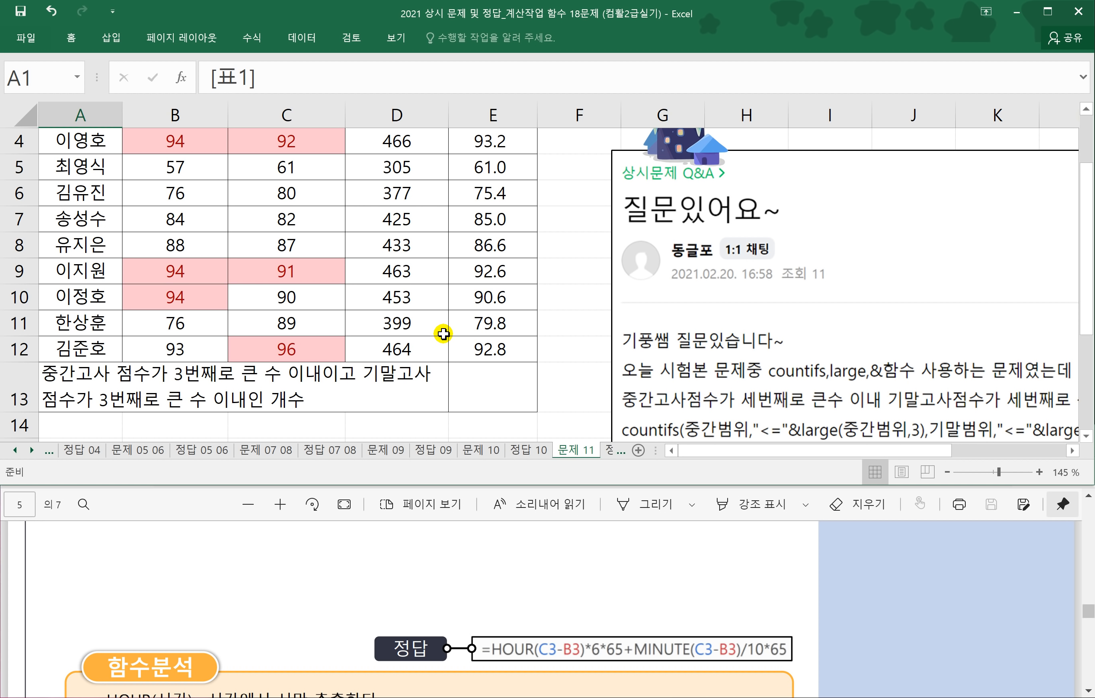
scroll(460, 340, "up", 1)
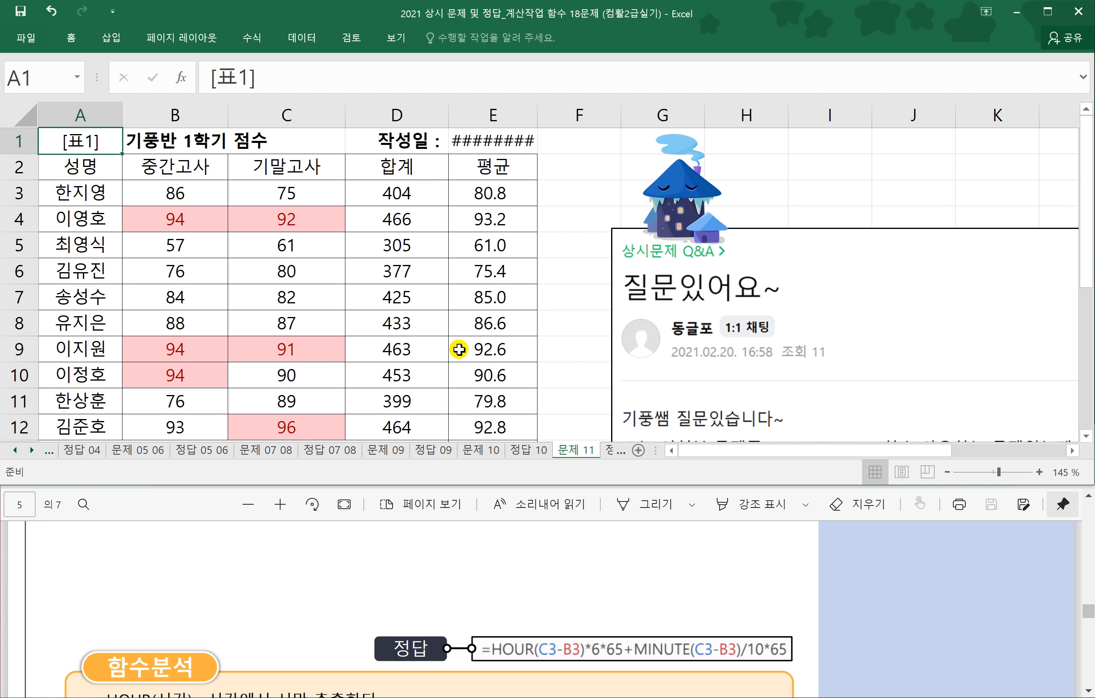
Switch to the PDF and read the problem 11 instructions below the HOUR and MINUTE notes.
left_click(195, 505)
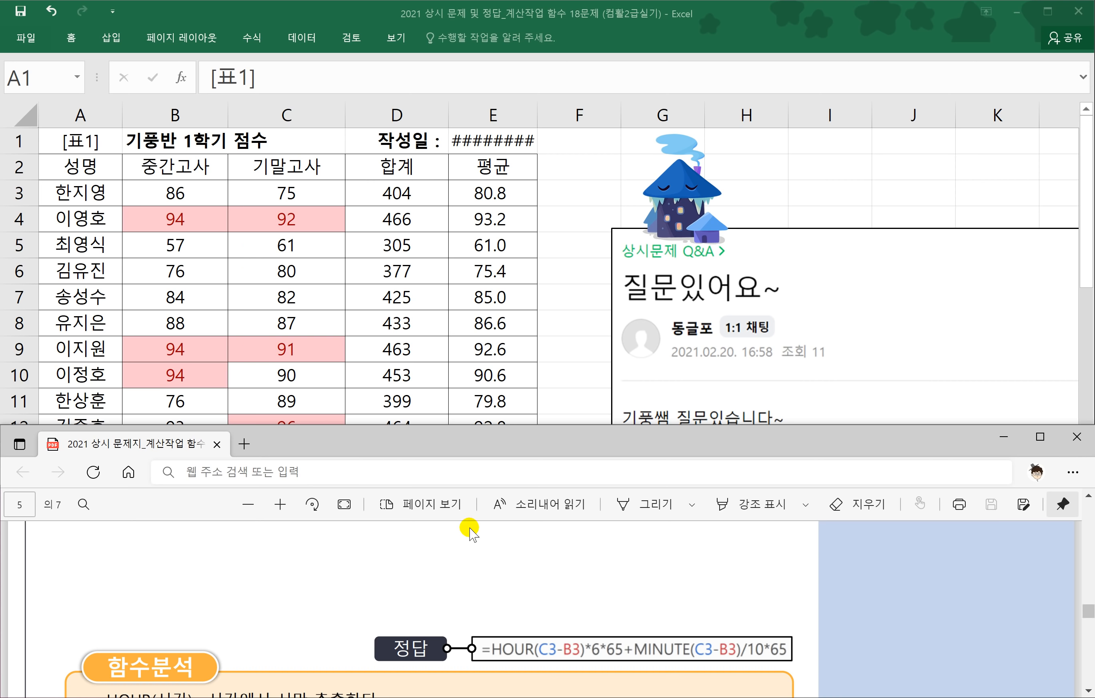
scroll(446, 582, "down", 4)
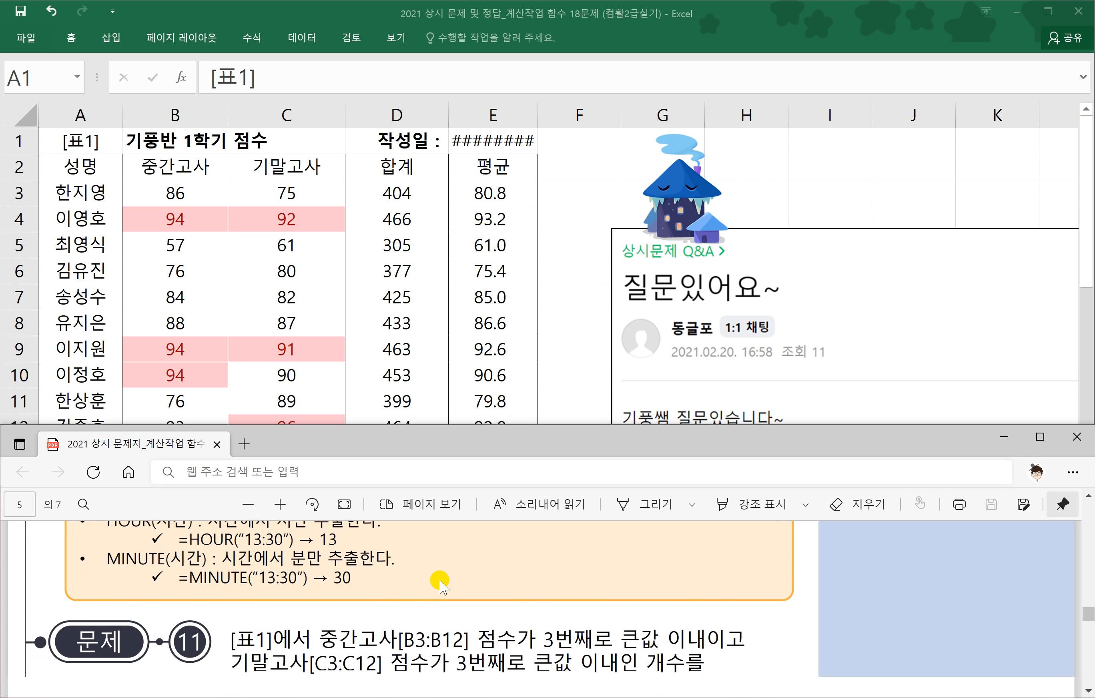
scroll(441, 582, "down", 2)
scroll(435, 582, "up", 4)
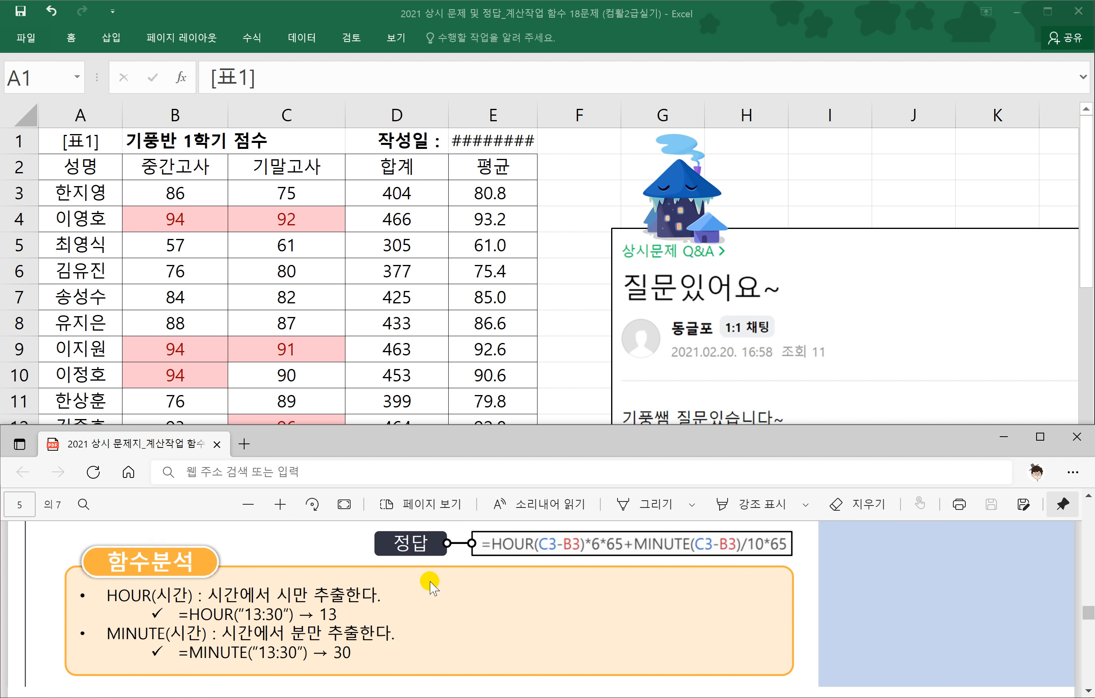
scroll(434, 587, "down", 3)
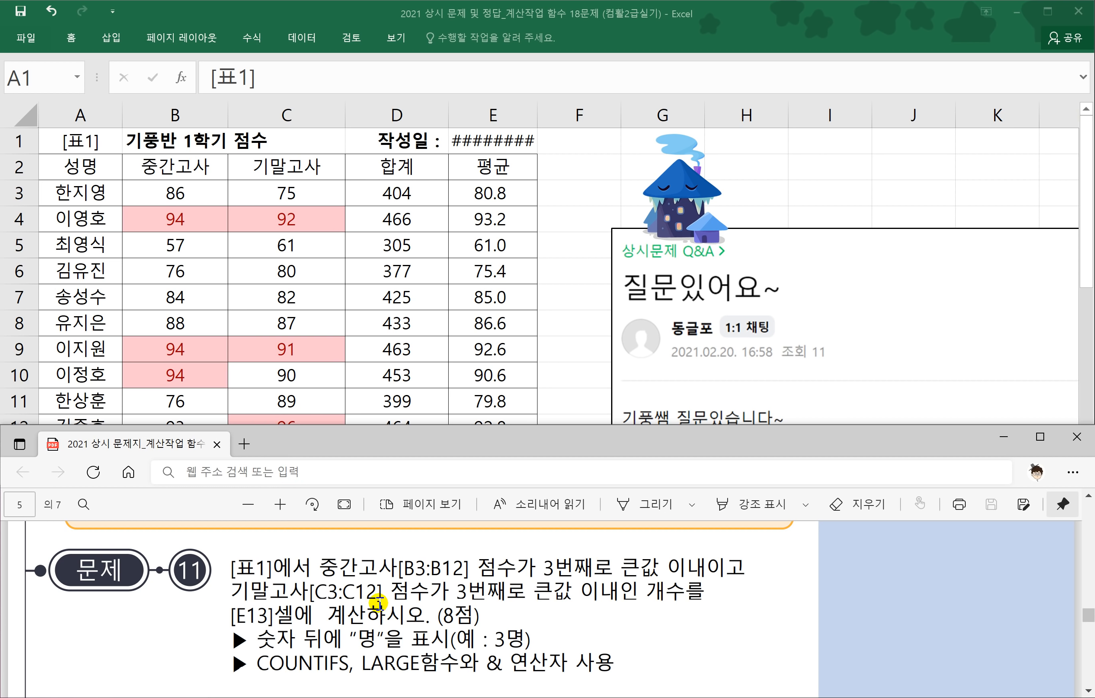
Examine the highlighted top-three midterm and final scores in B3:C12 and the rows where both scores qualify.
left_click(276, 185)
left_click_drag(276, 185, 280, 423)
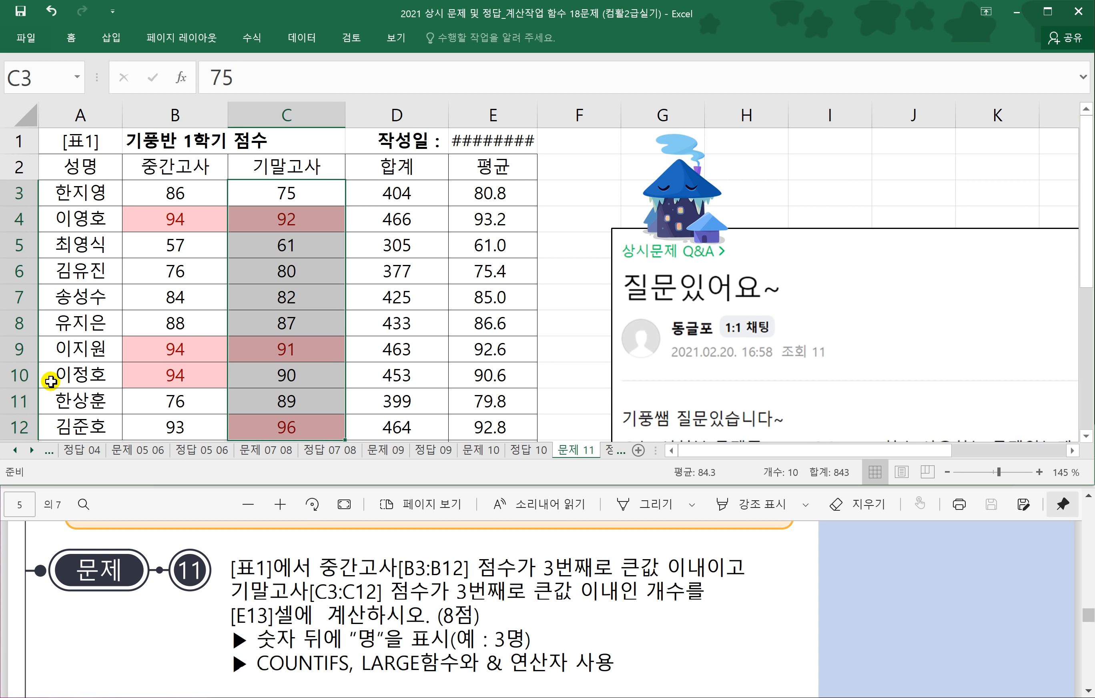
left_click(160, 220)
left_click(194, 354)
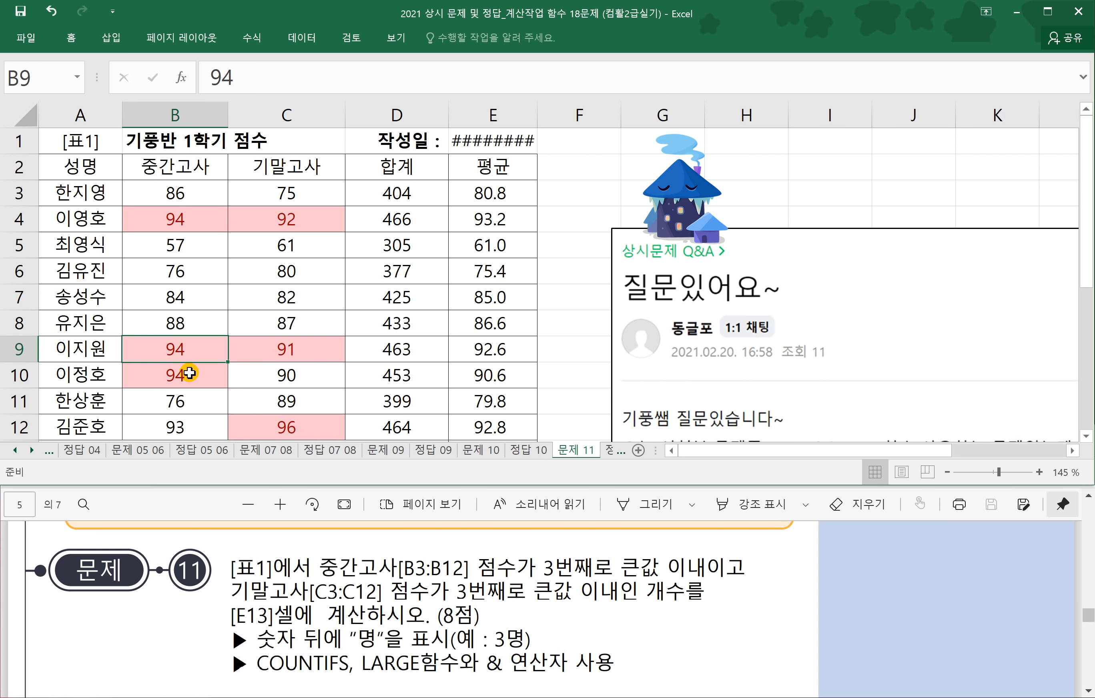
left_click(184, 371)
left_click(325, 219)
left_click(290, 361)
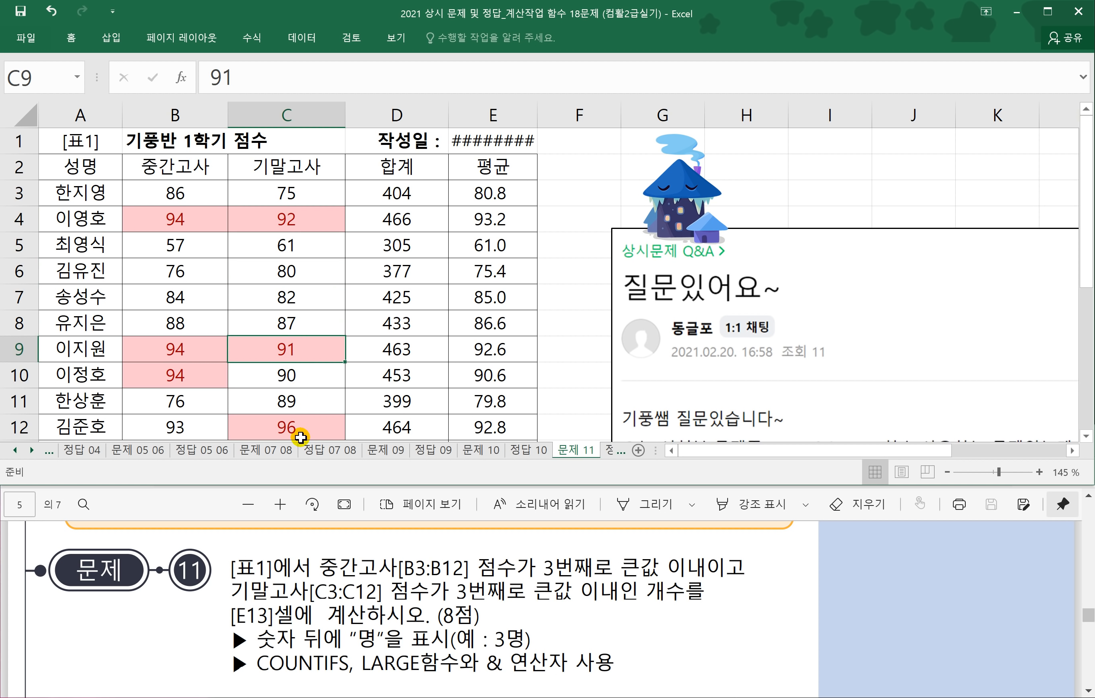
left_click(292, 427)
left_click(167, 225)
left_click_drag(230, 220, 258, 220)
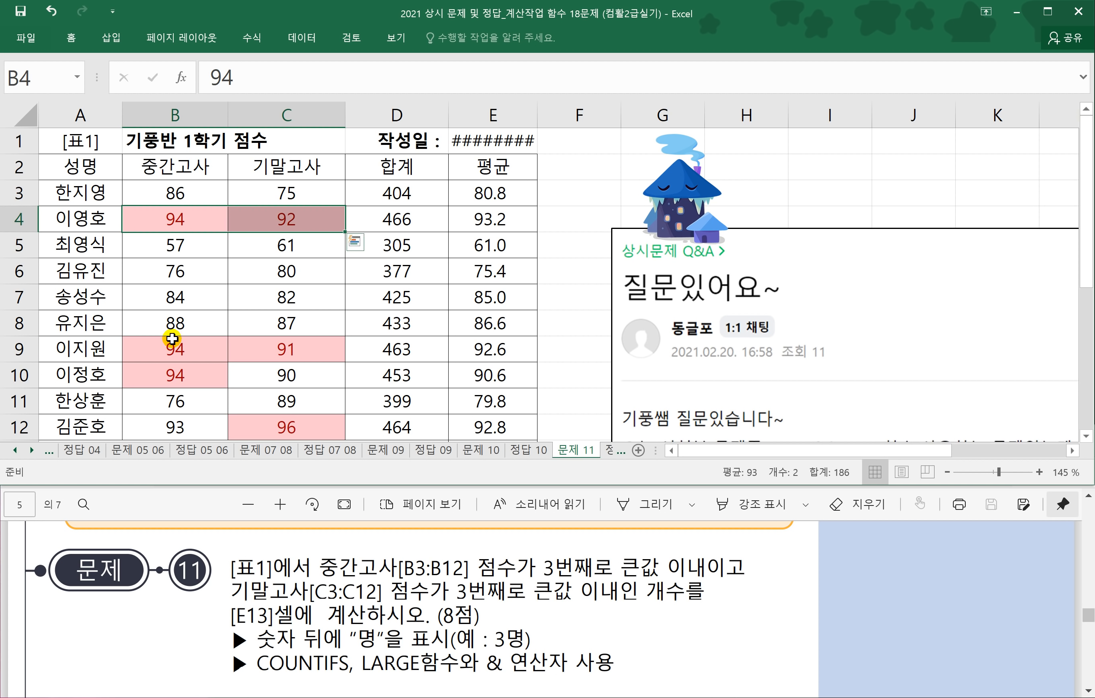
left_click_drag(171, 343, 267, 359)
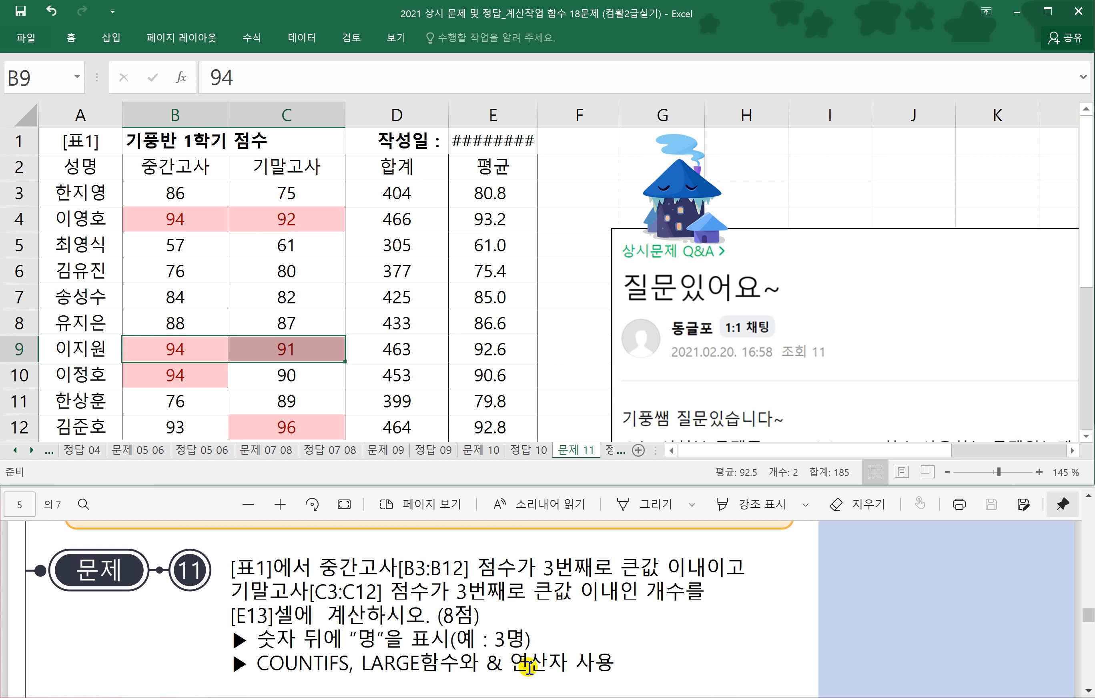
Read the problem 11 answer formula in the PDF and its notes on COUNTIFS, LARGE and the & operator.
left_click(214, 503)
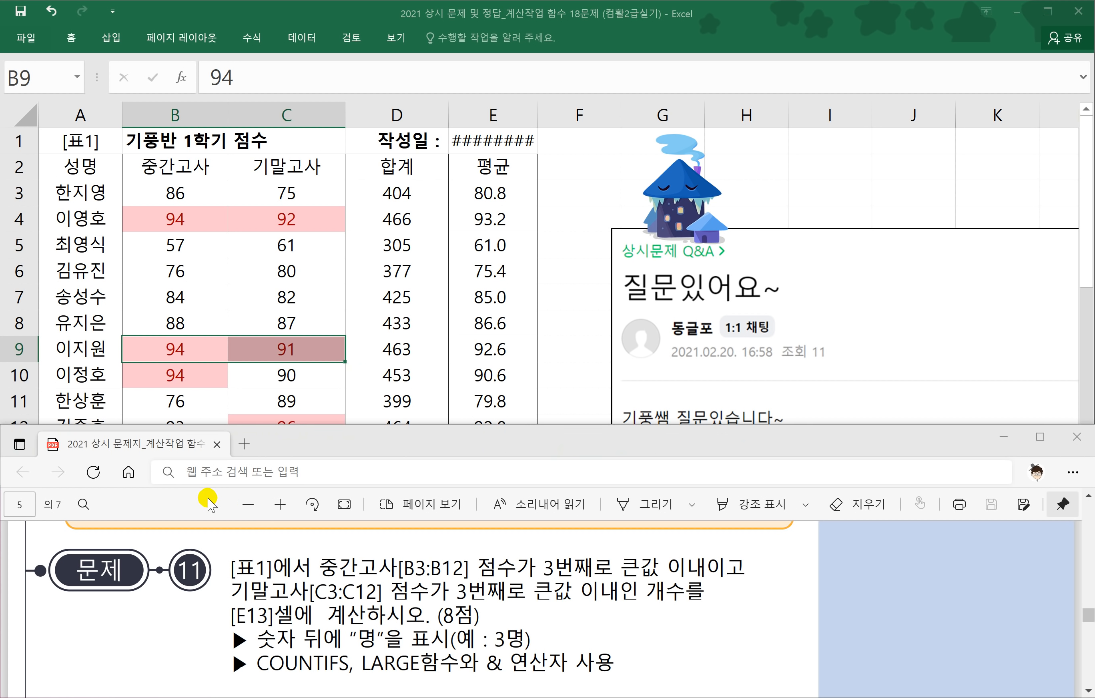
scroll(481, 620, "down", 3)
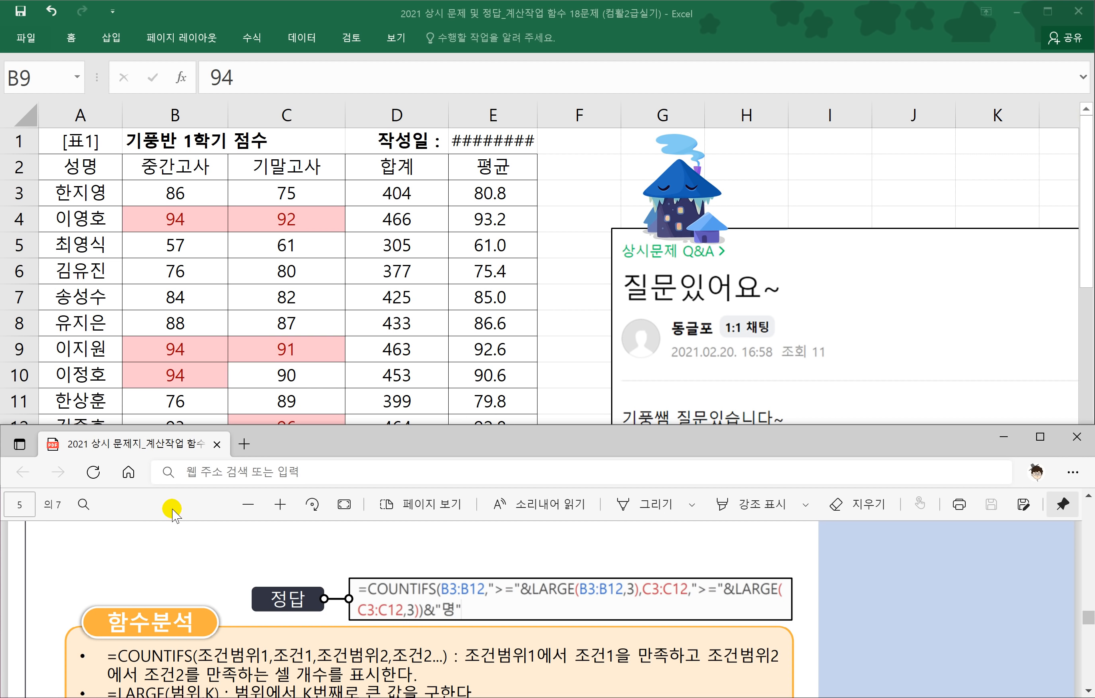
scroll(261, 563, "down", 1)
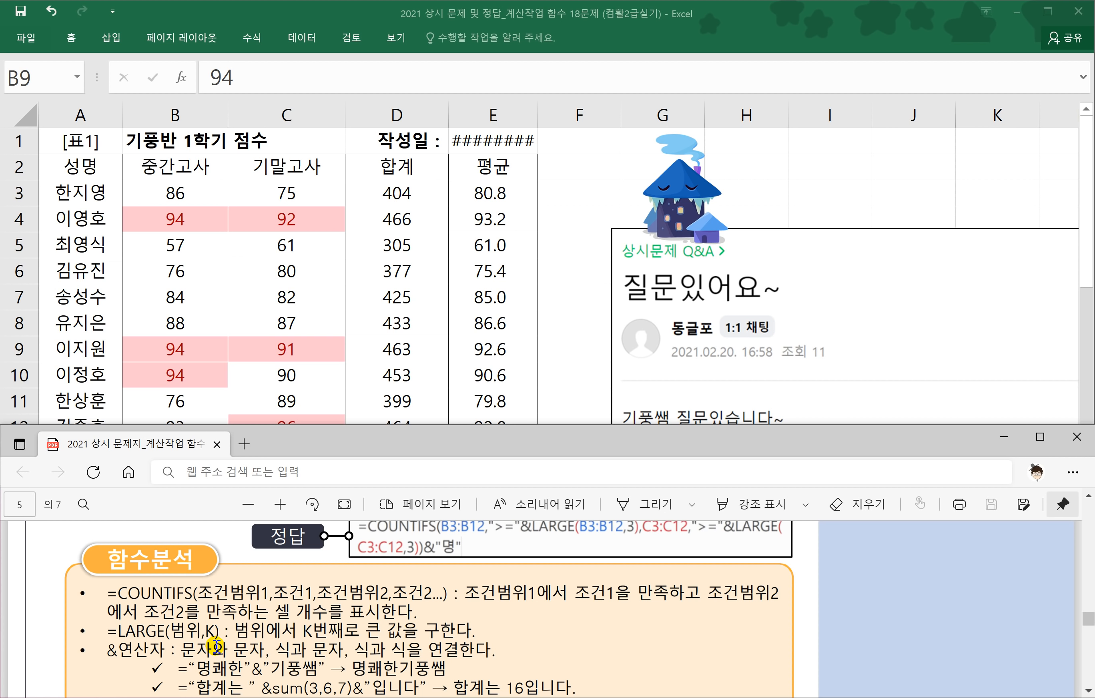
scroll(217, 646, "down", 1)
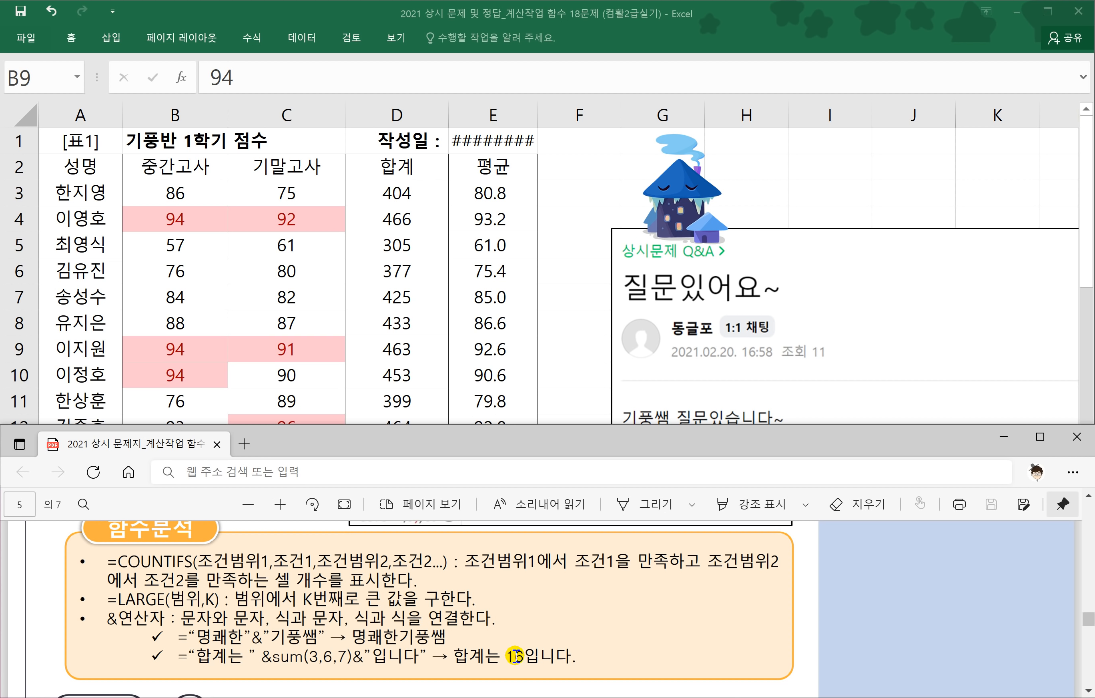
left_click_drag(276, 655, 346, 656)
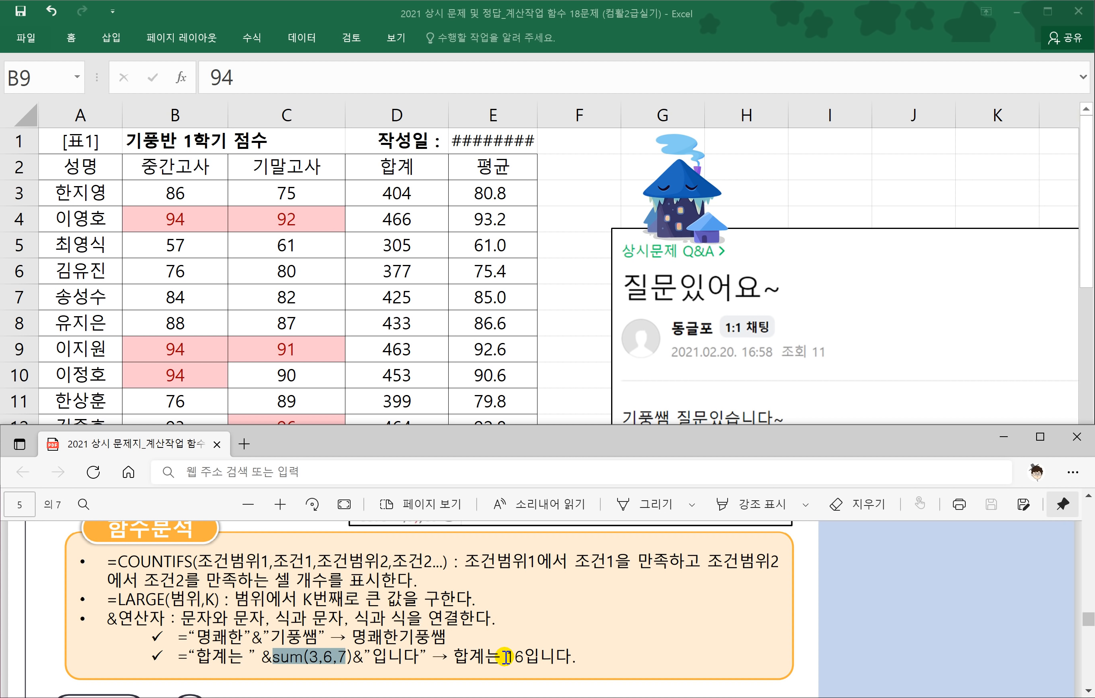
mouse_move(274, 653)
left_mouse_down()
mouse_move(251, 655)
mouse_move(268, 655)
left_mouse_up()
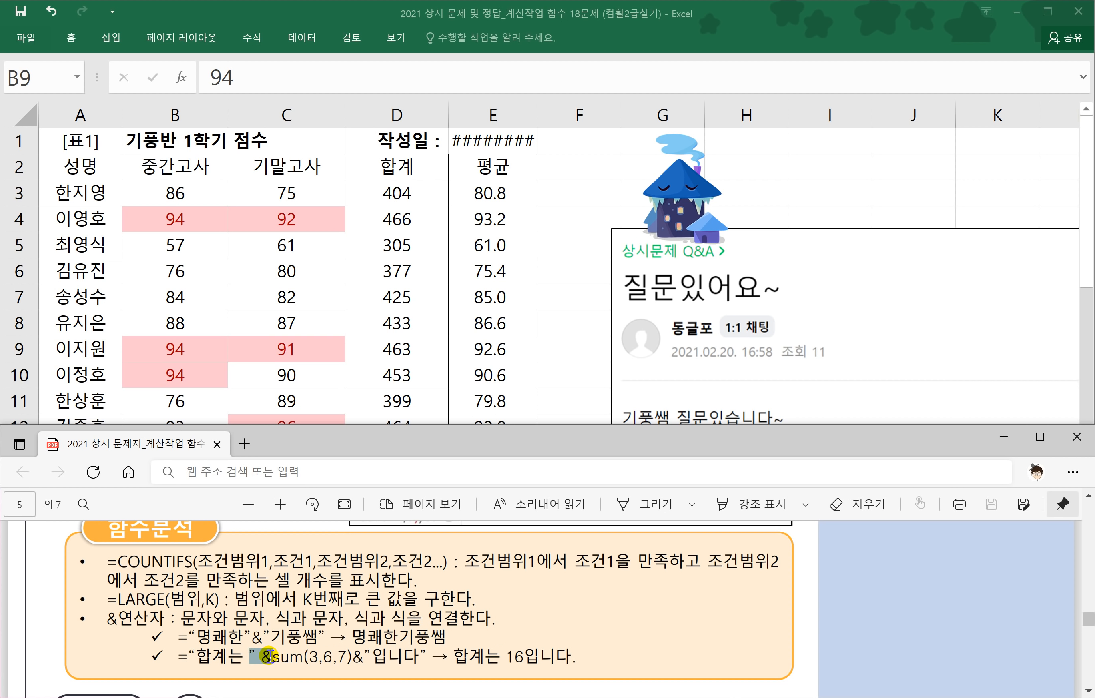
left_click(265, 656)
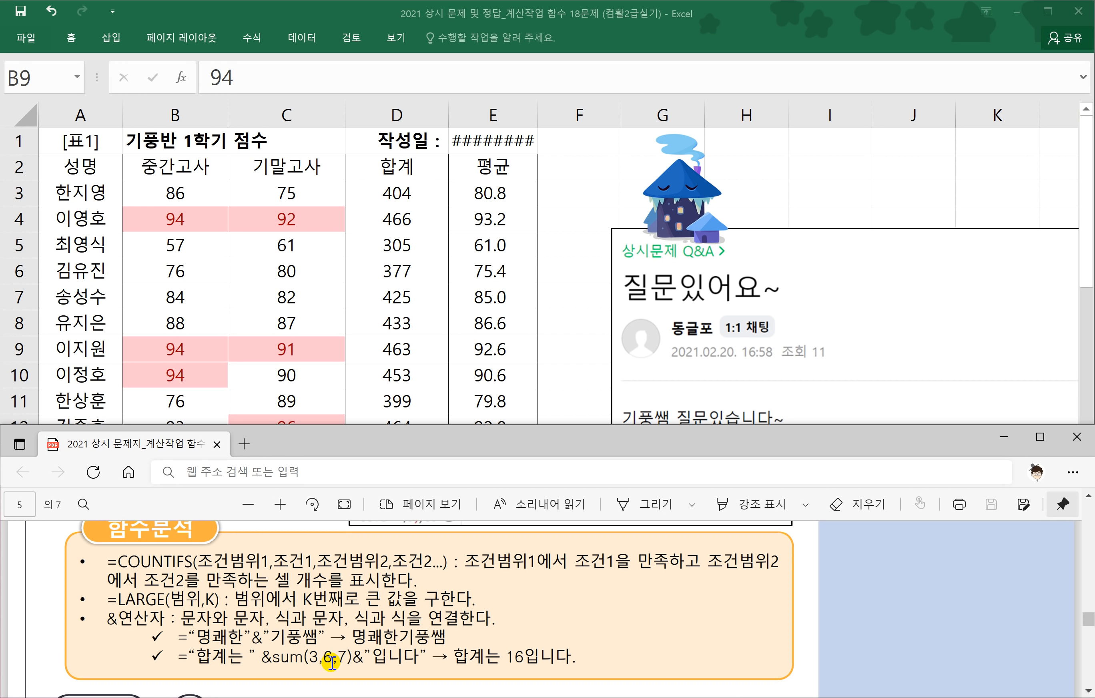
left_click_drag(362, 658, 363, 658)
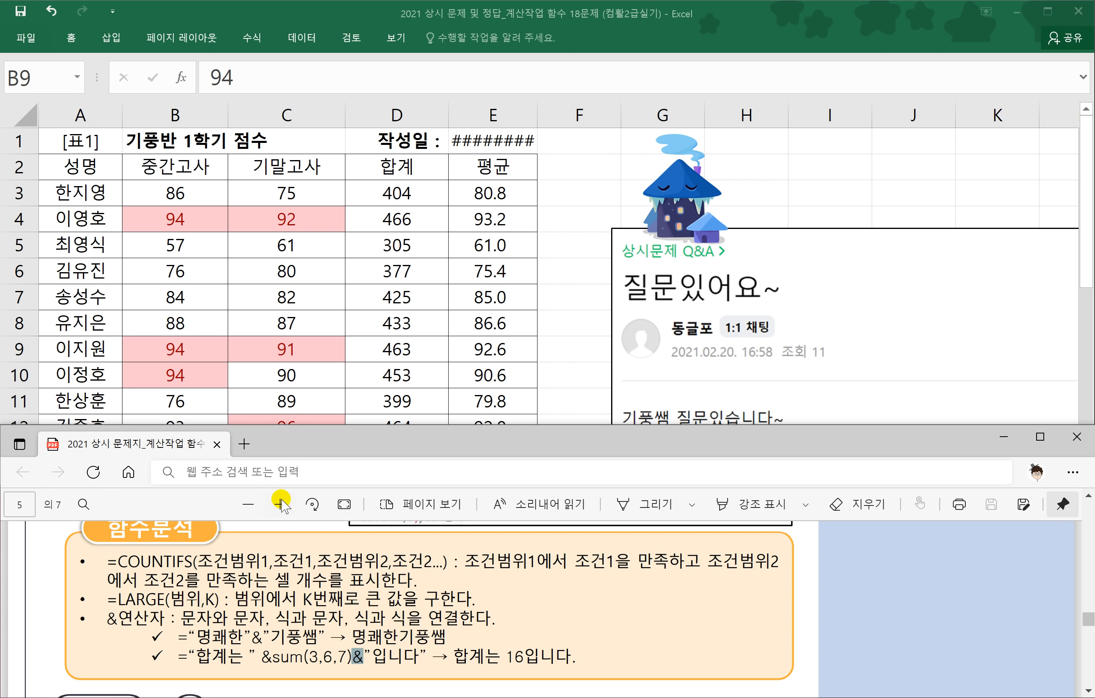
Switch back to Excel and enter =LARGE(B3:B12,3) in F3 for the third-largest midterm score.
left_click(567, 318)
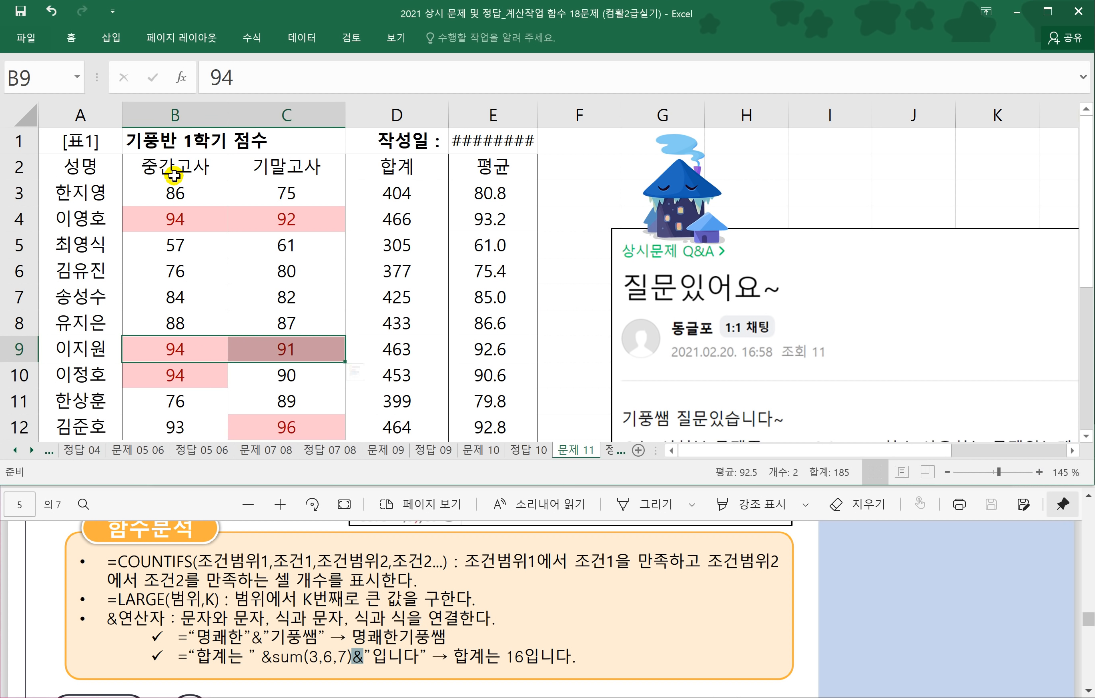
left_click(571, 193)
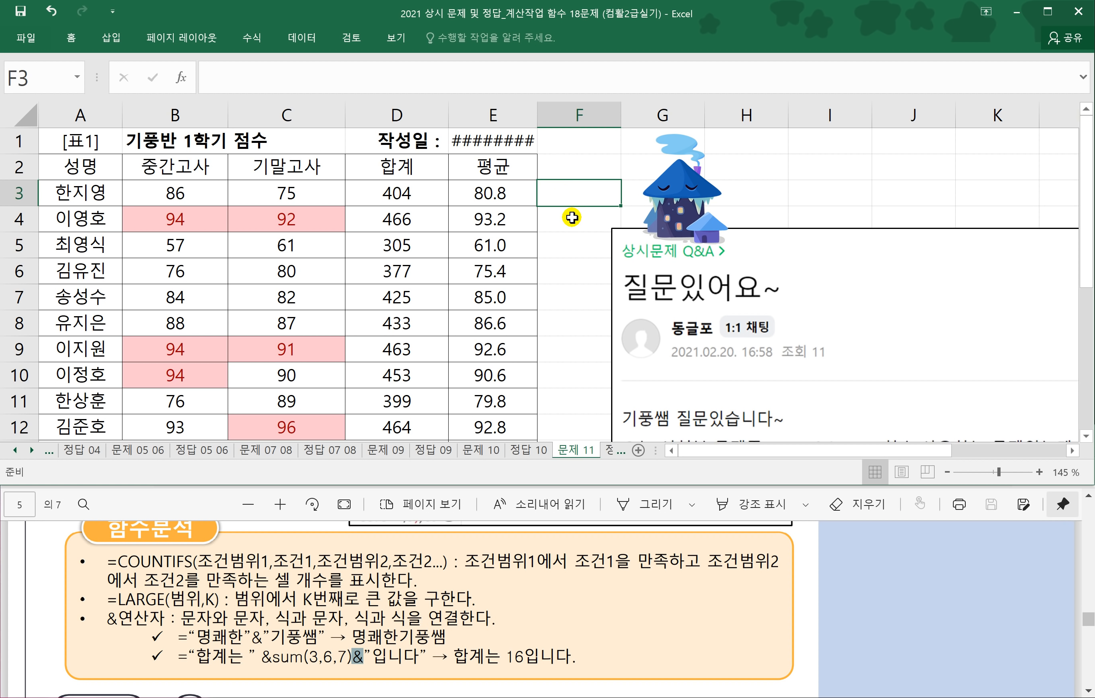
type("=L")
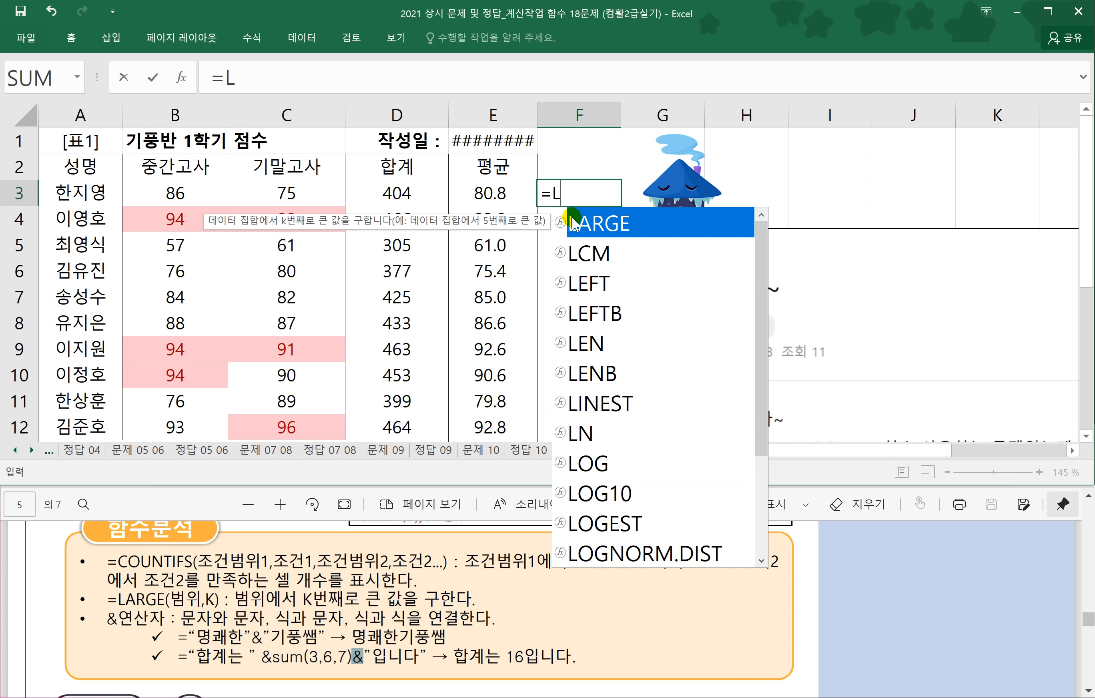
type("ARGE")
double_click(573, 224)
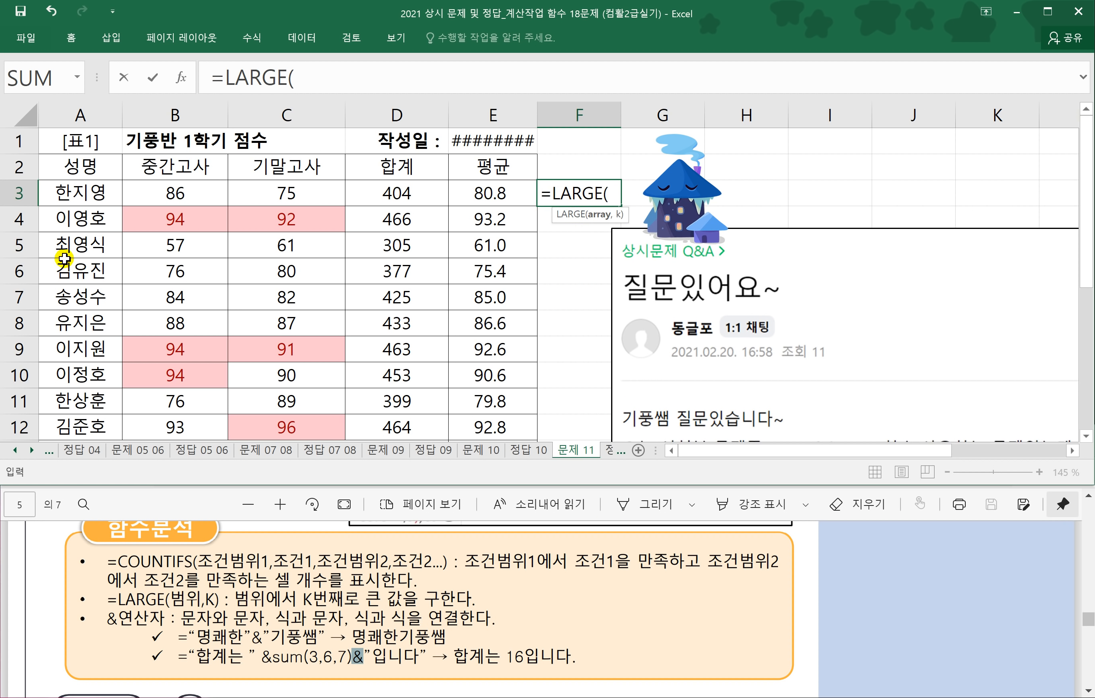
left_click_drag(153, 188, 174, 315)
scroll(275, 349, "up", 2)
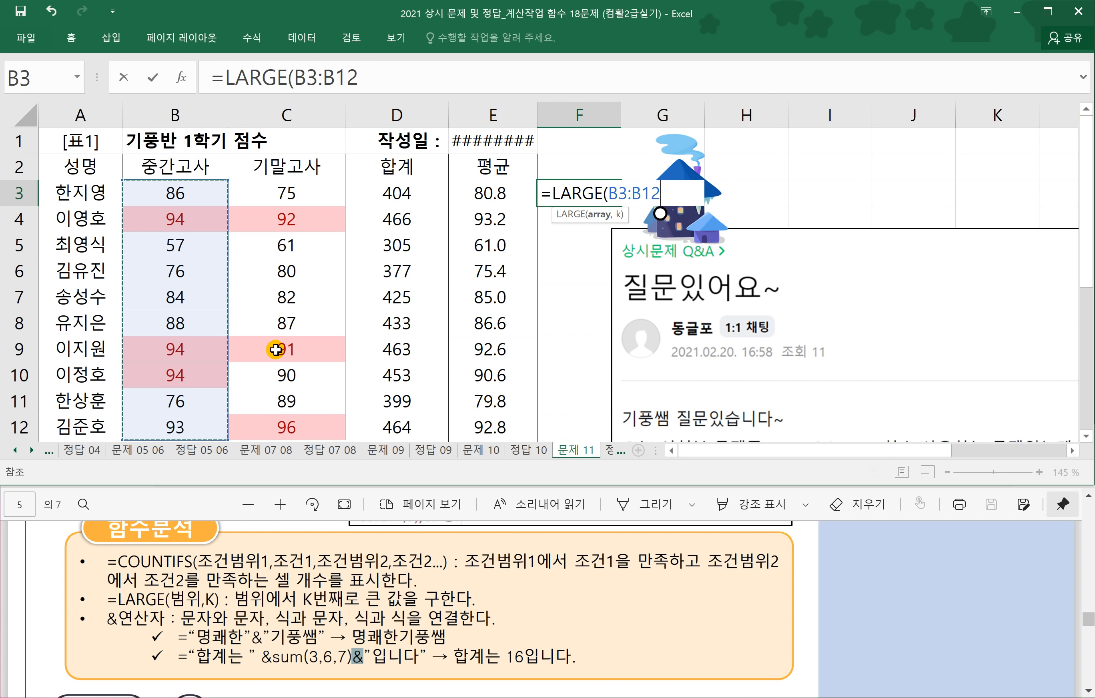
type(",3")
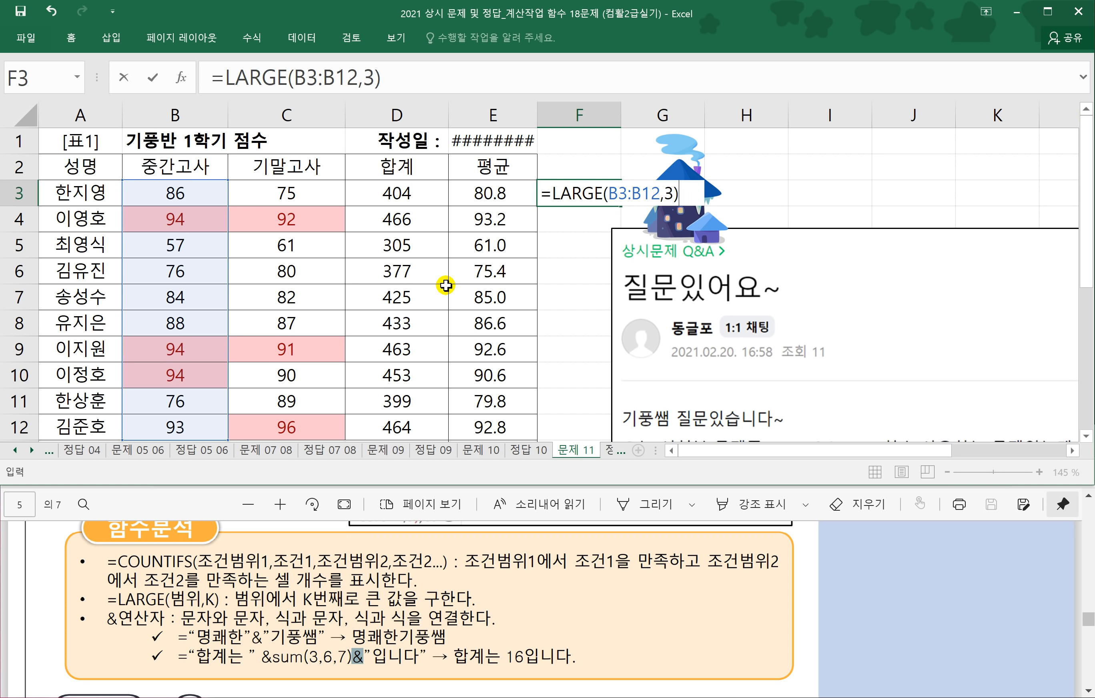
key("Return")
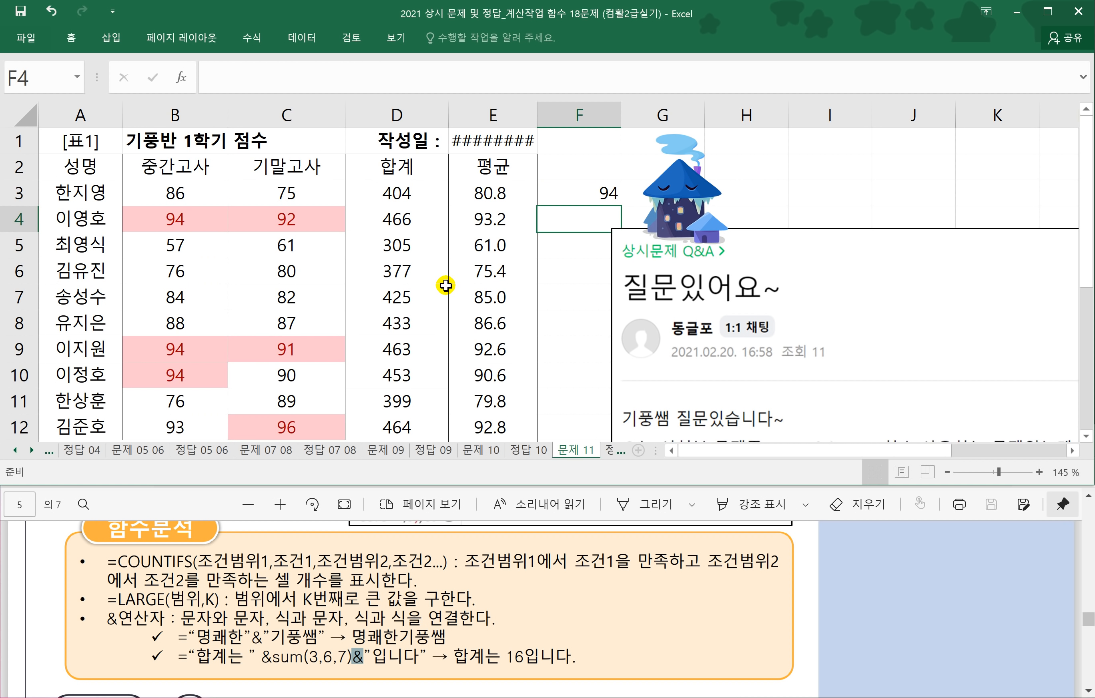
Enter =LARGE(C3:C12,3) in F4 for the third-largest final exam score.
type("=")
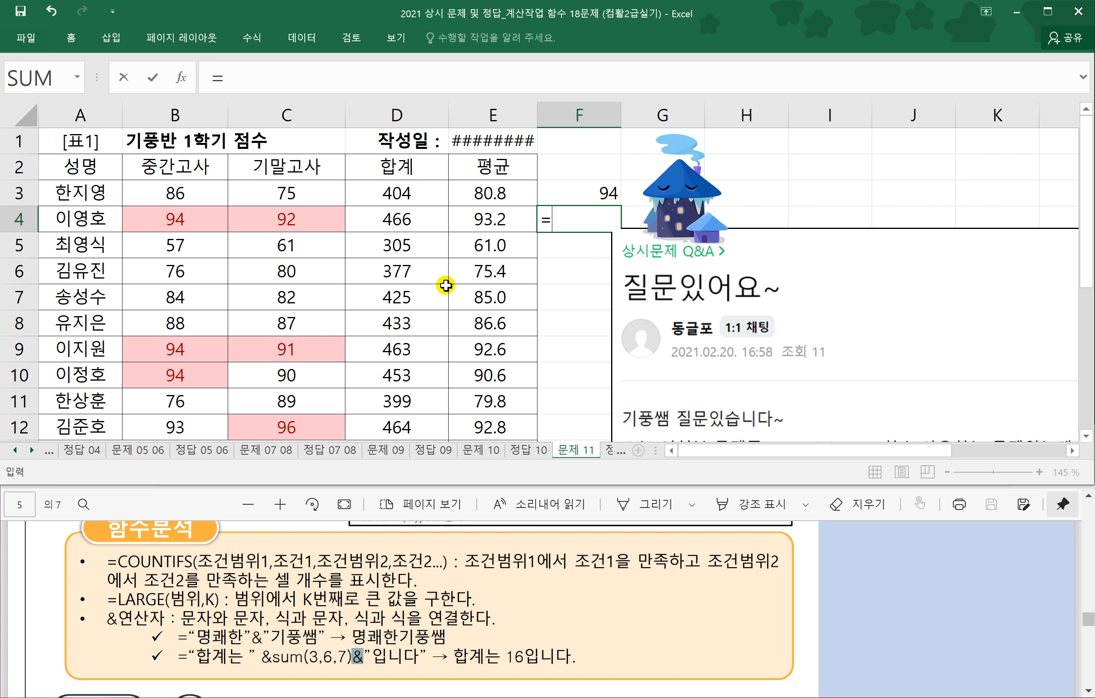
type("L")
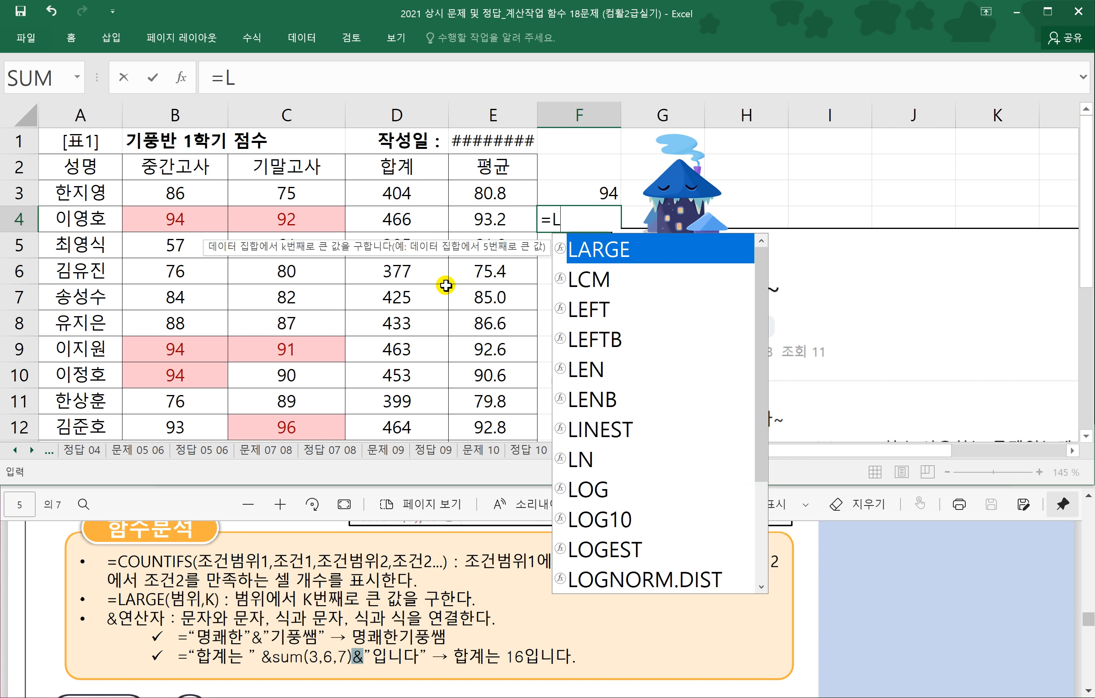
type("ARGE")
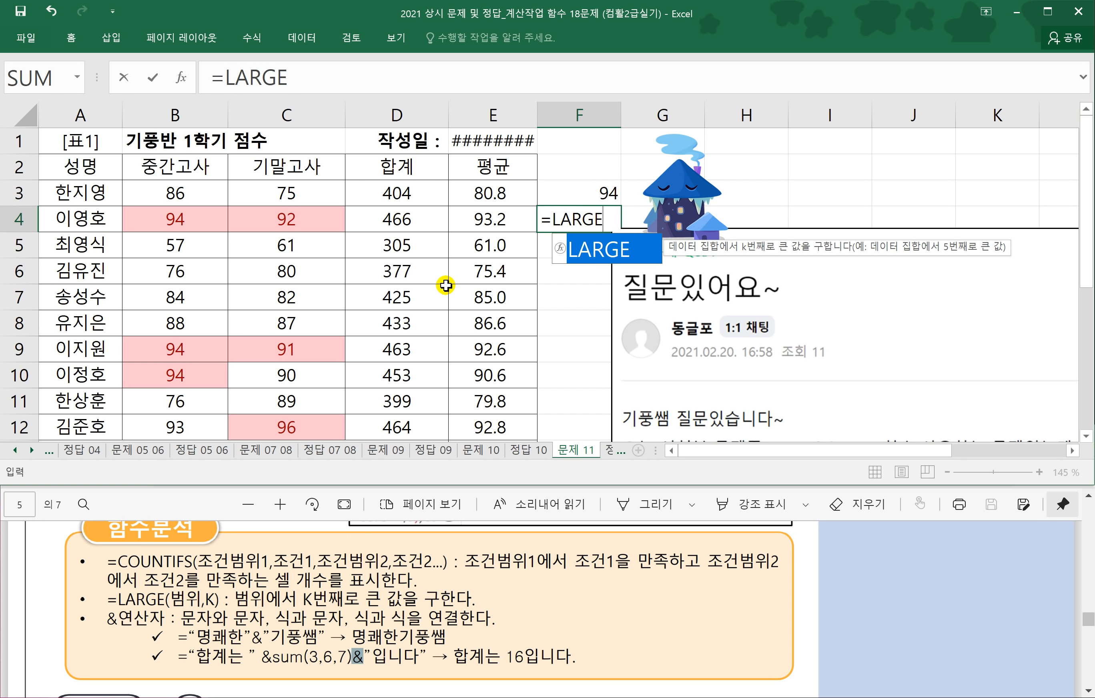
type("(")
left_click(278, 194)
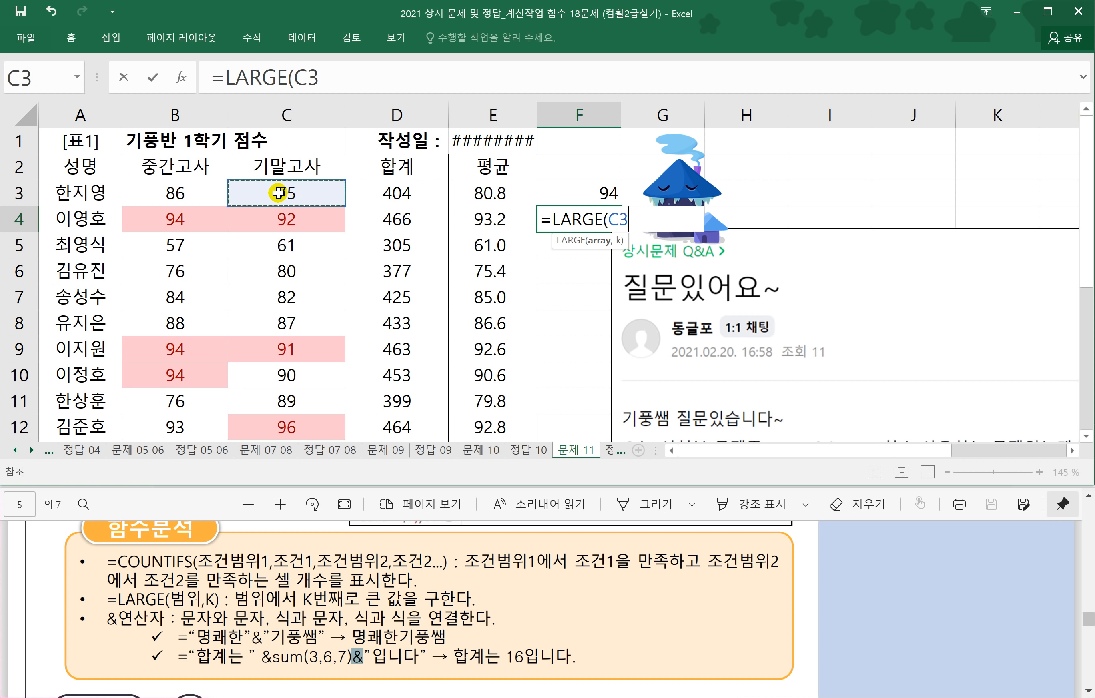
key("ctrl+shift+Down")
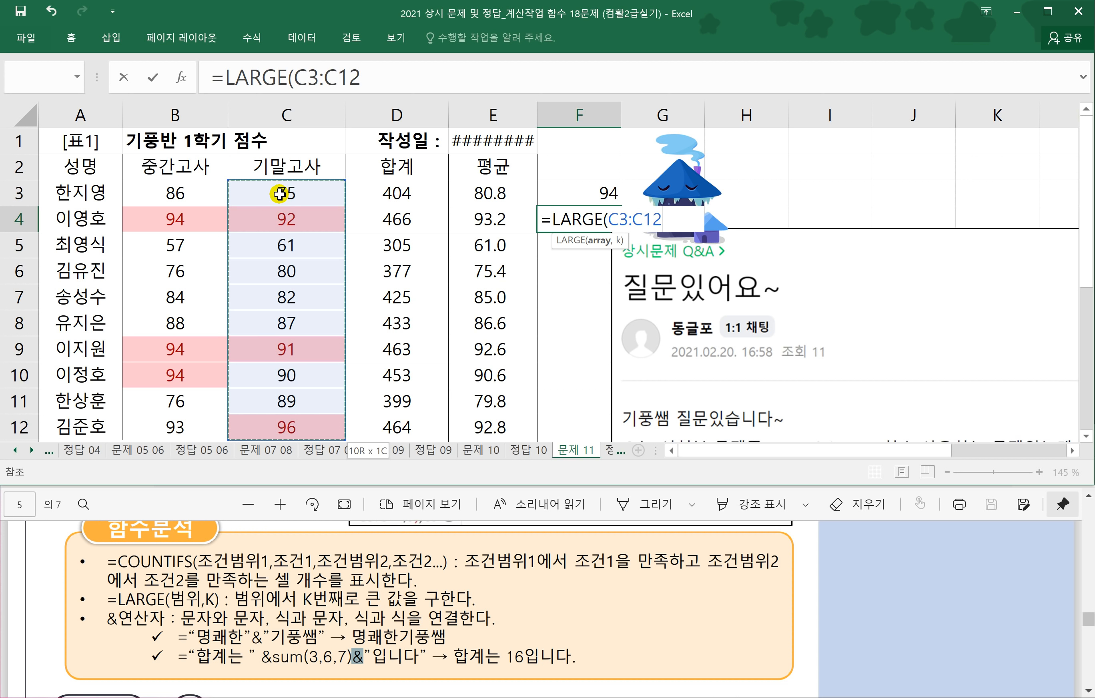
type(",3)")
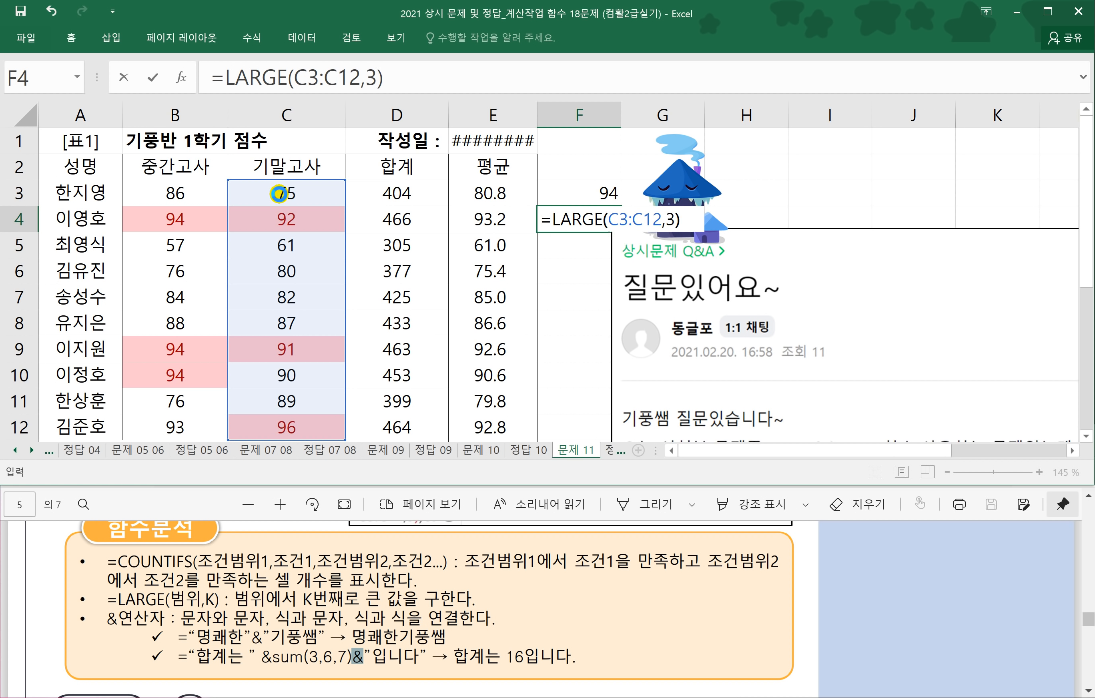
key("Return")
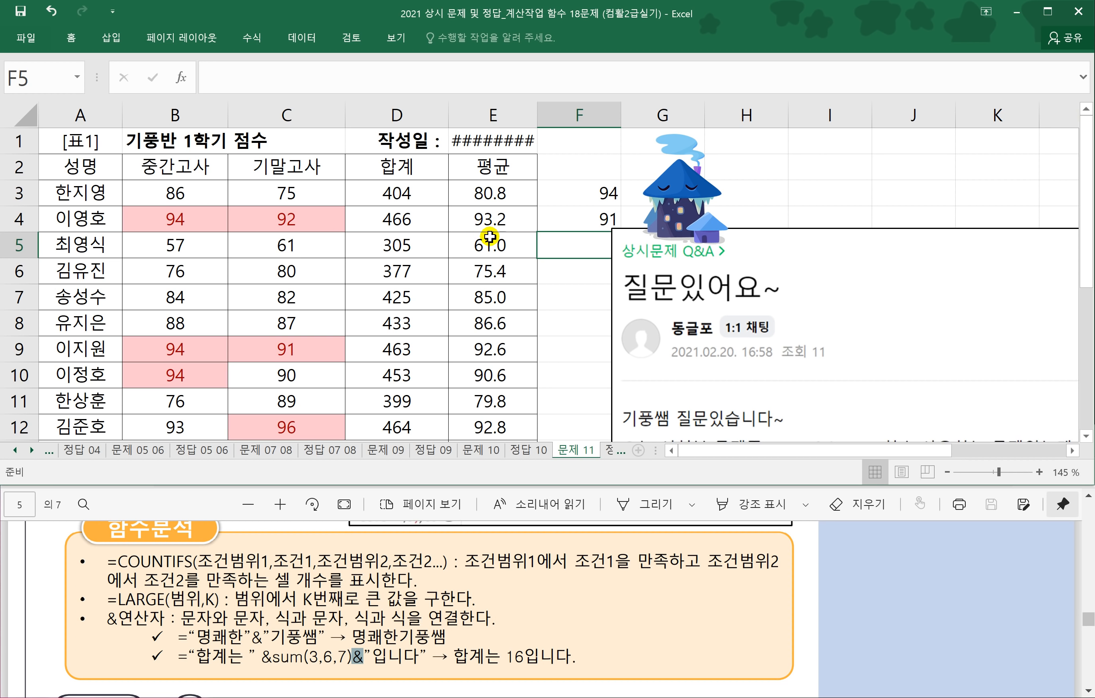
Start a COUNTIFS formula in E13 with the midterm scores B3:B12 as the first criteria range.
left_click(1086, 436)
left_click(485, 429)
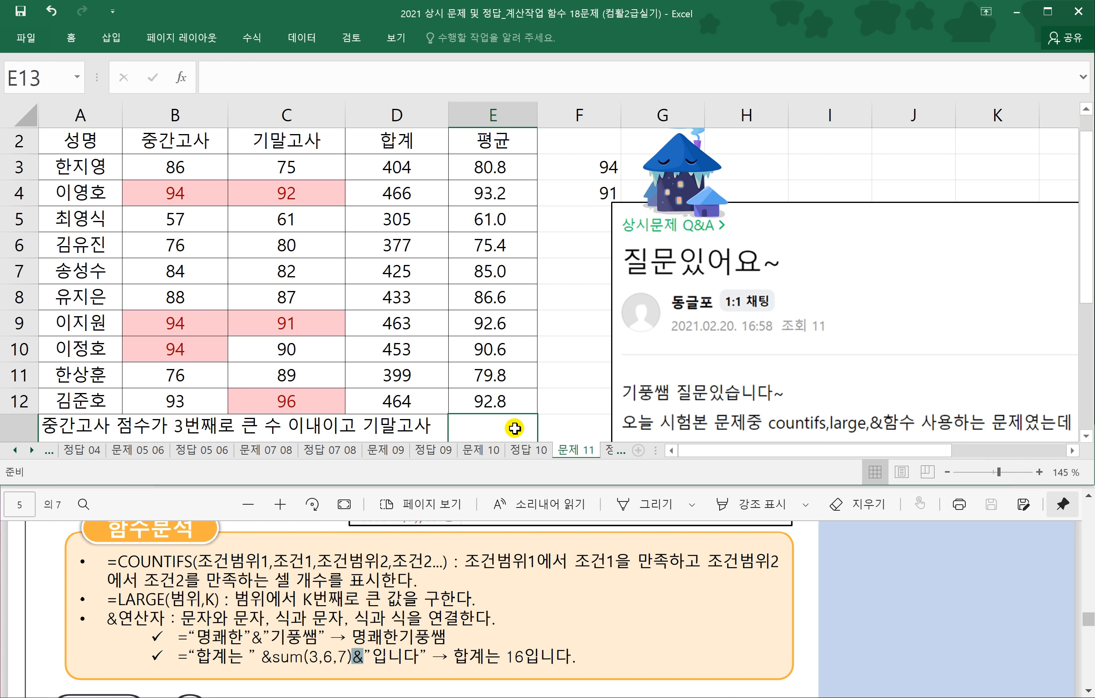
type("=C")
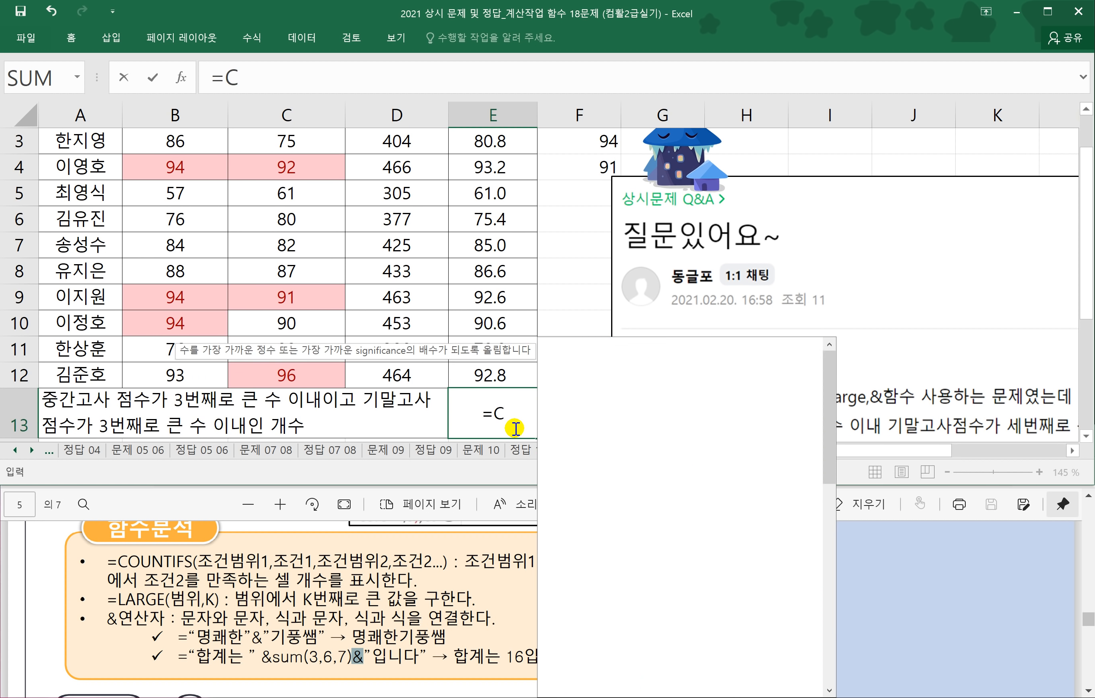
type("OUNTIFS(")
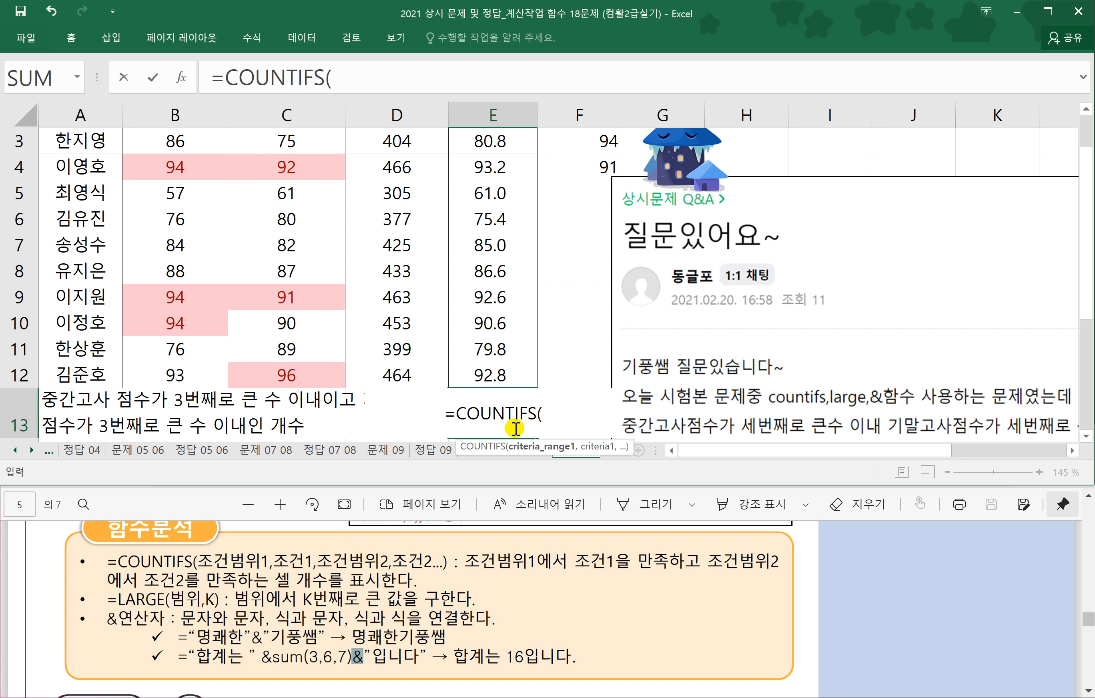
scroll(195, 213, "up", 1)
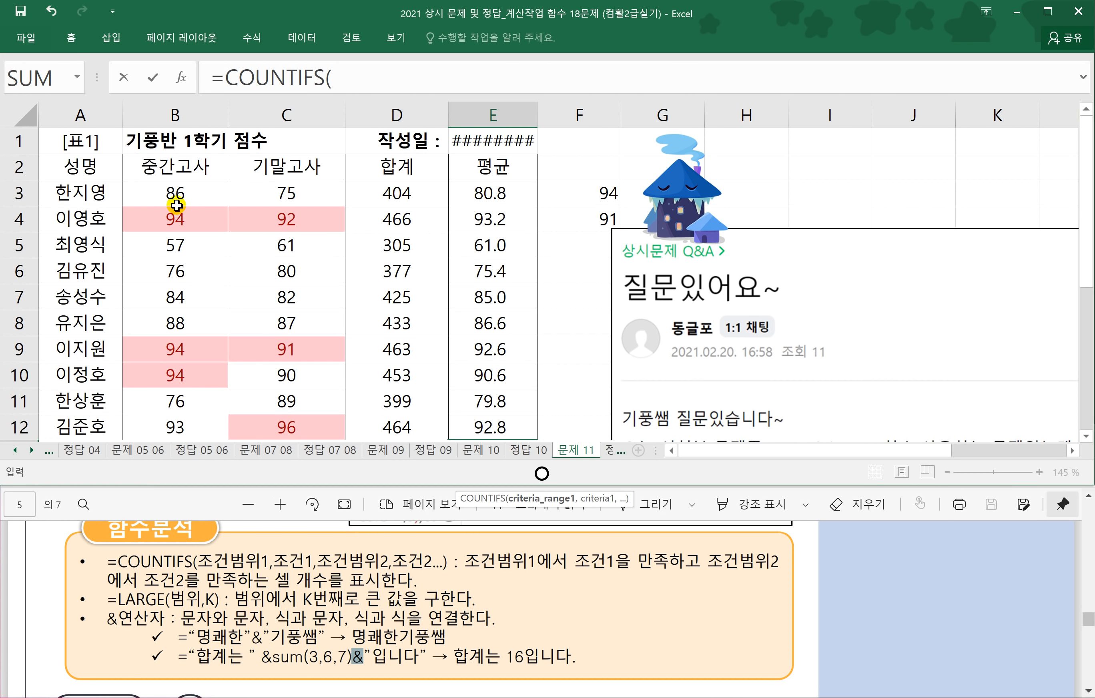
left_click_drag(160, 194, 160, 343)
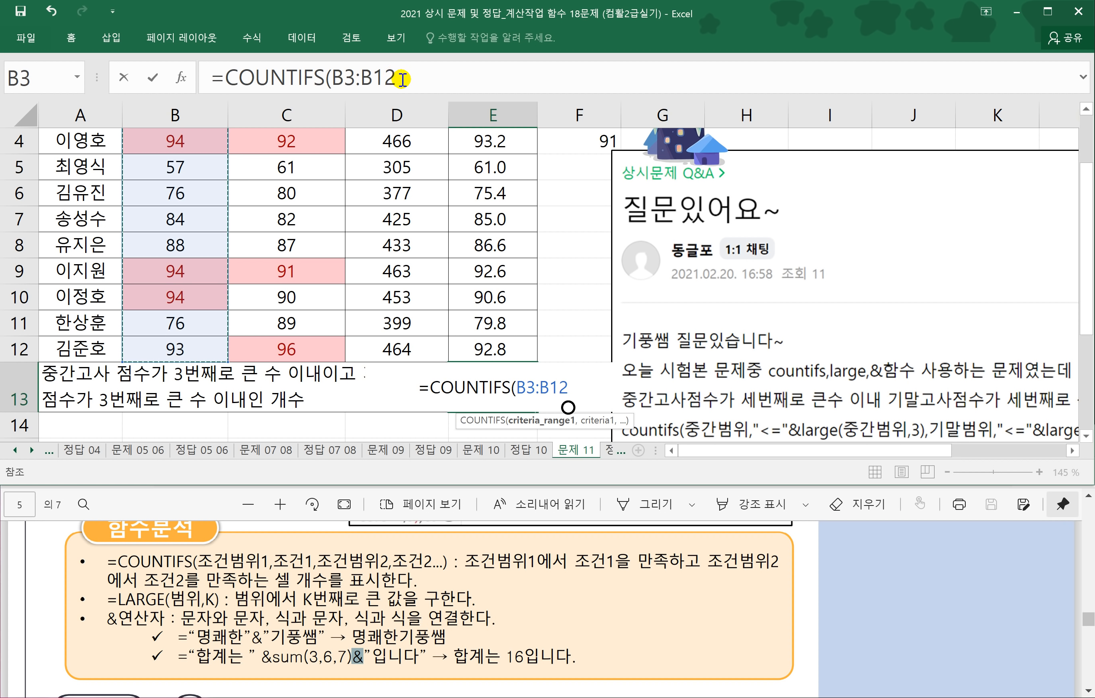
left_click(445, 78)
type(",")
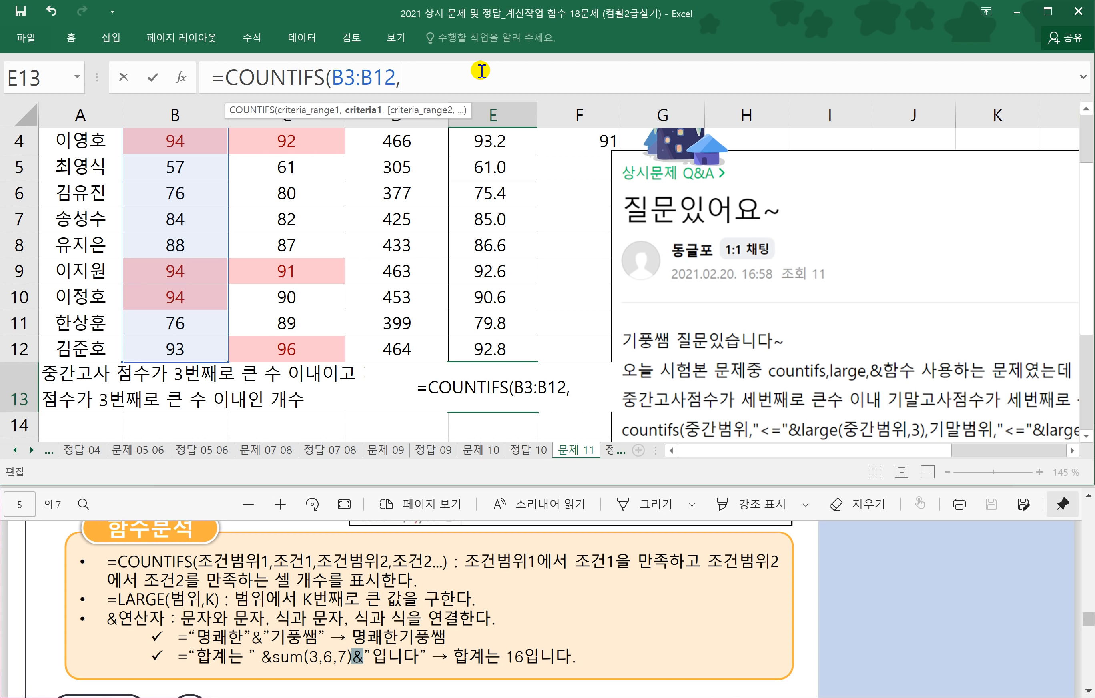
Add the first COUNTIFS criterion ">="&LARGE(B3:B12,3) for the midterm scores.
type("\"")
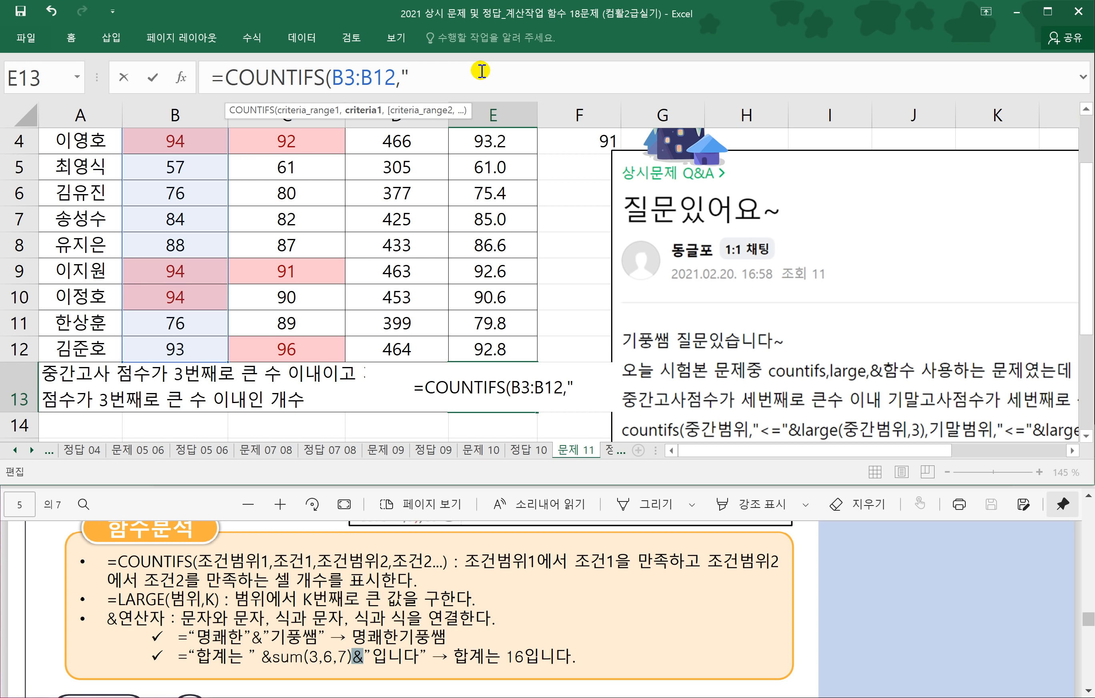
type(">=\"")
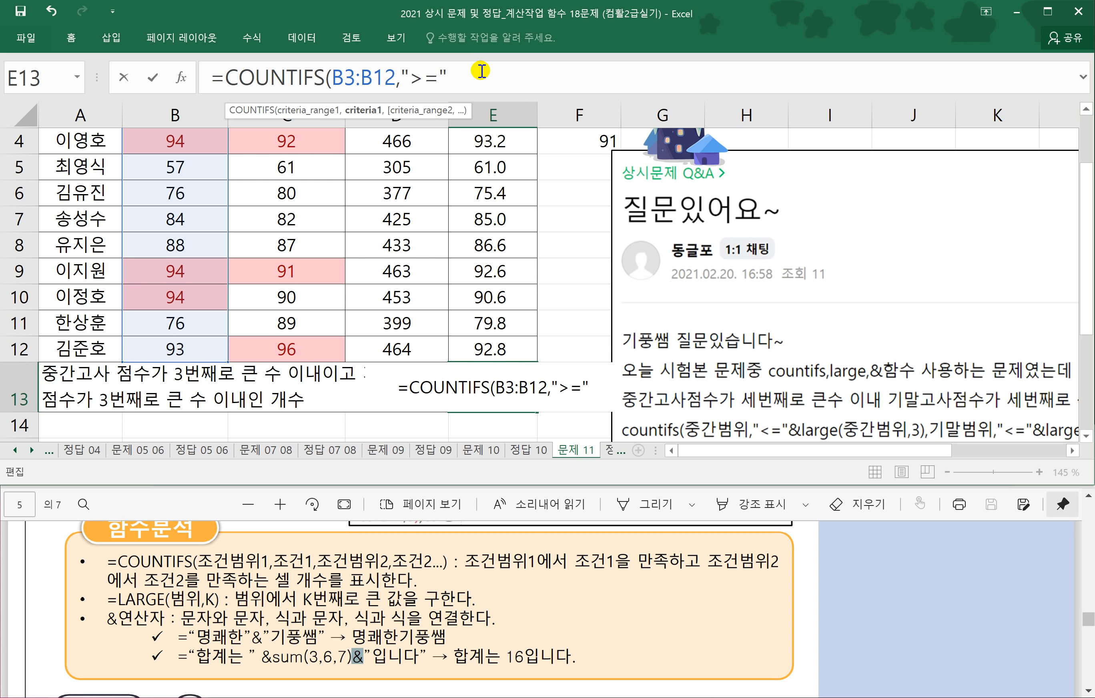
type("&")
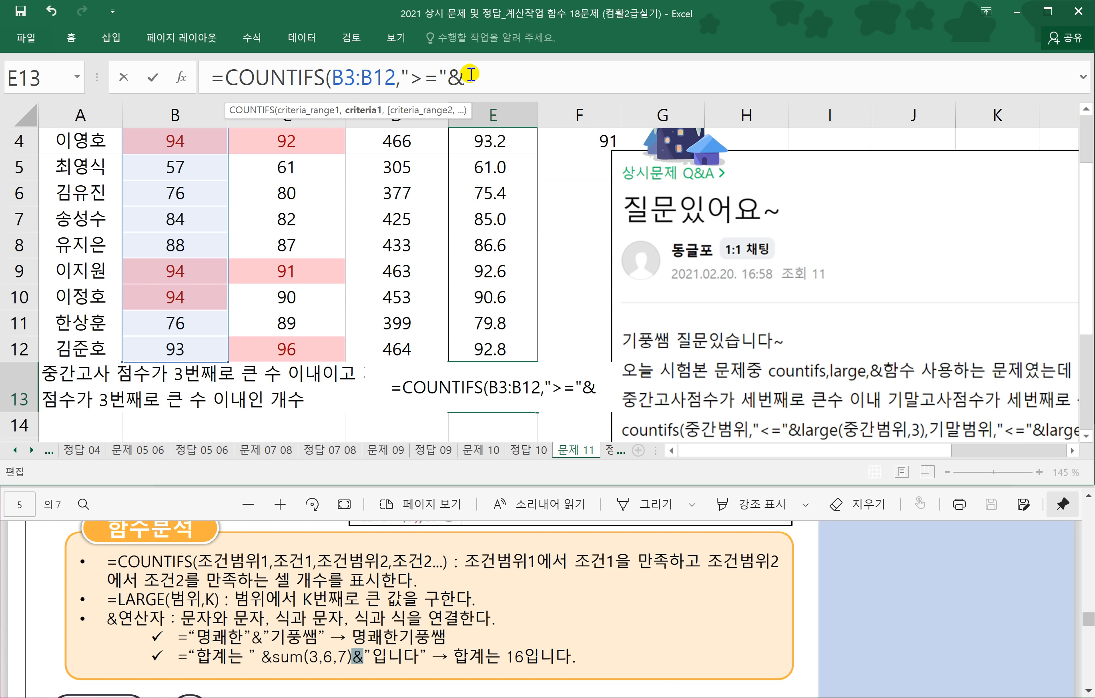
type("LARGE(")
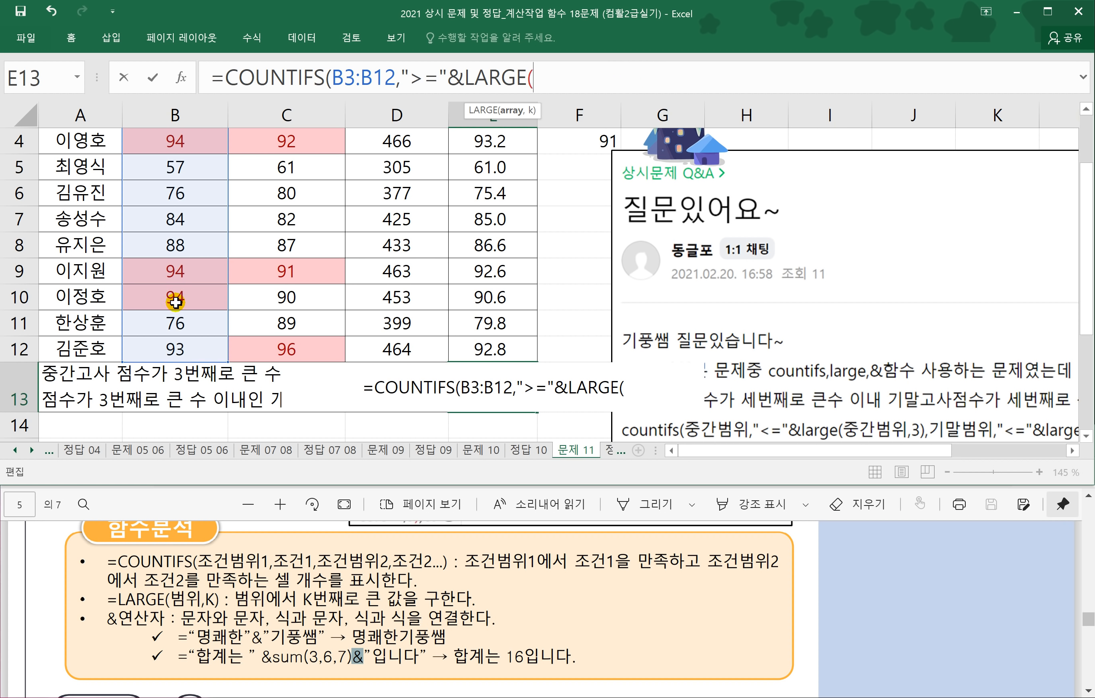
left_click(165, 343)
left_click_drag(169, 321, 157, 190)
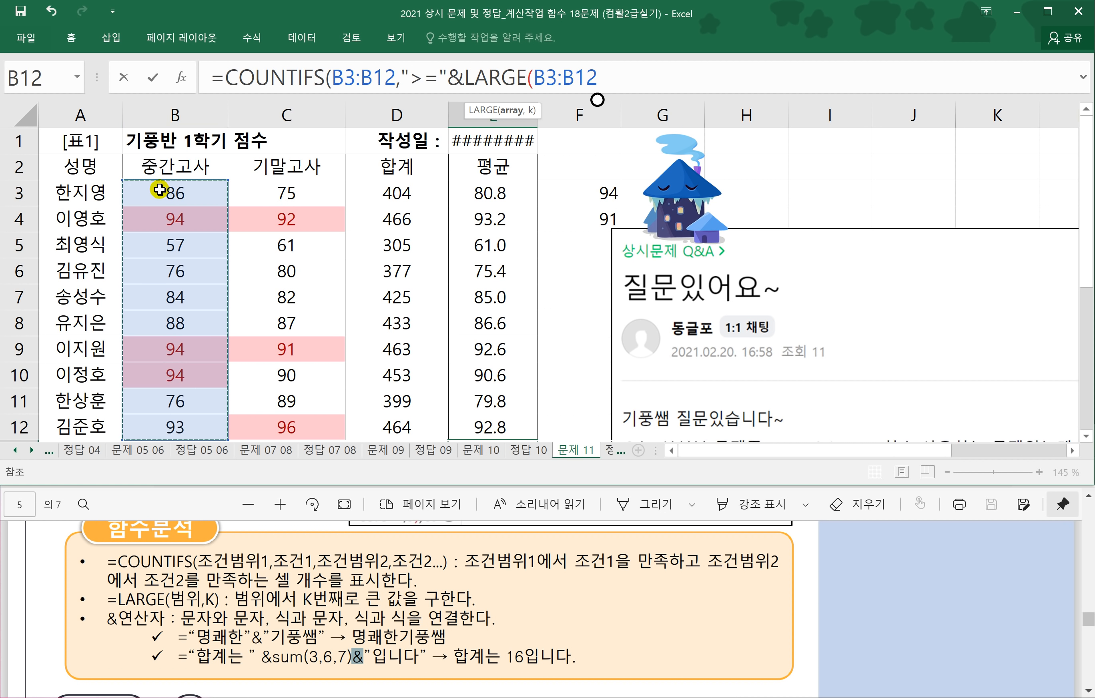
type(",")
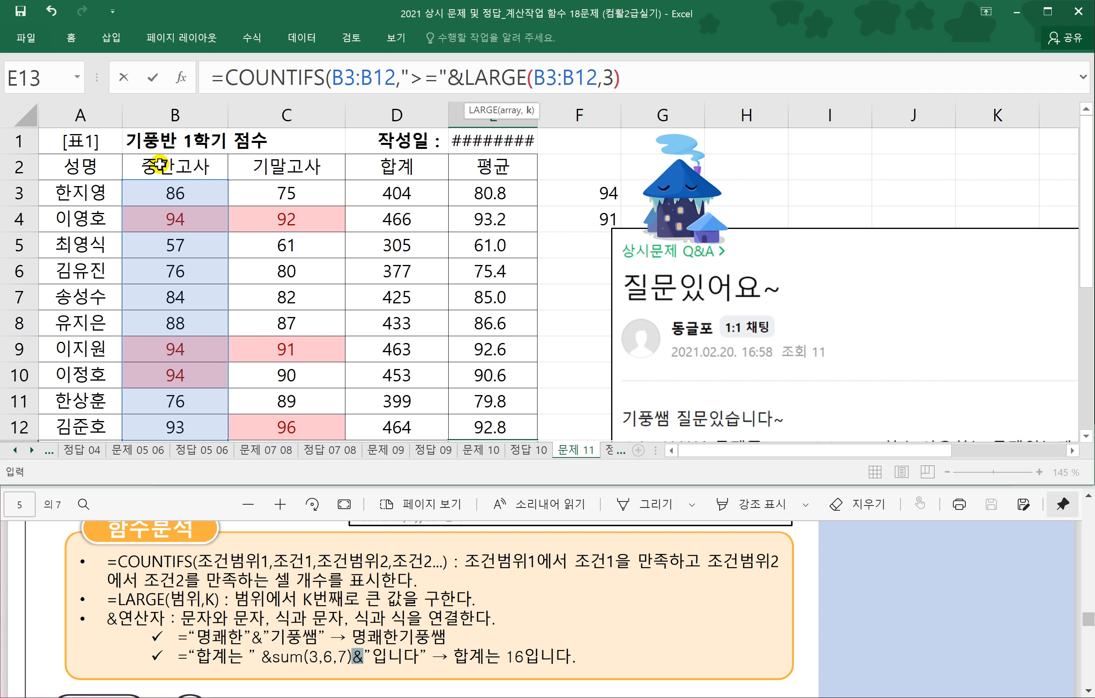
type("3)")
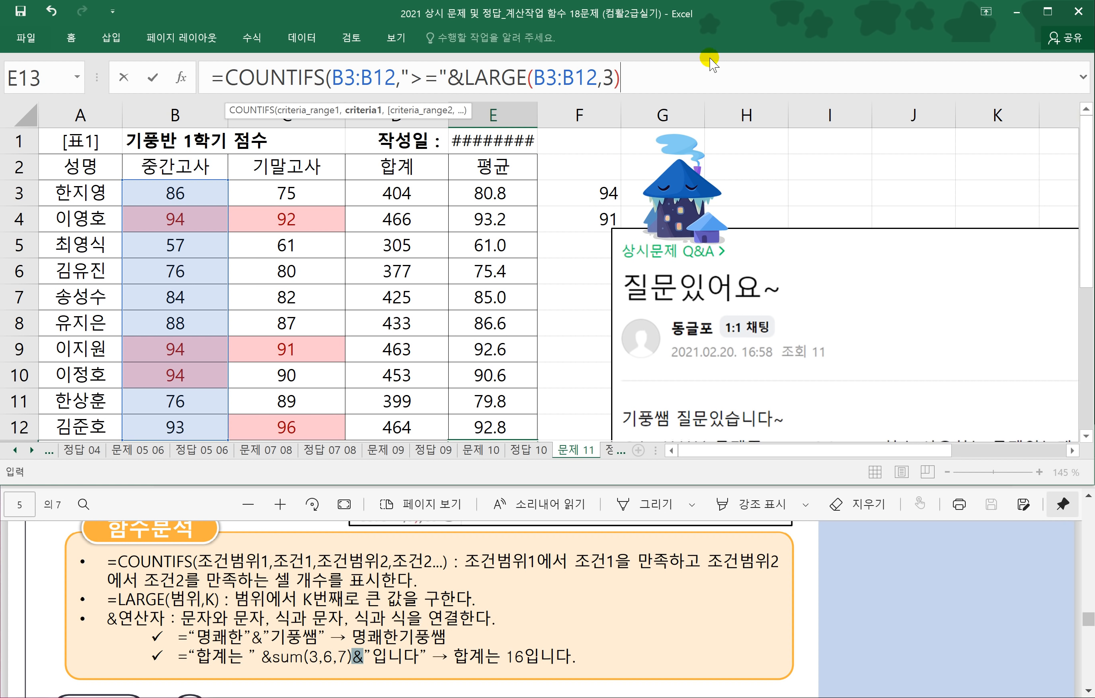
Add C3:C12 as the second criteria range with criterion ">="&LARGE(C3:C12,3), and close the COUNTIFS function.
type(",")
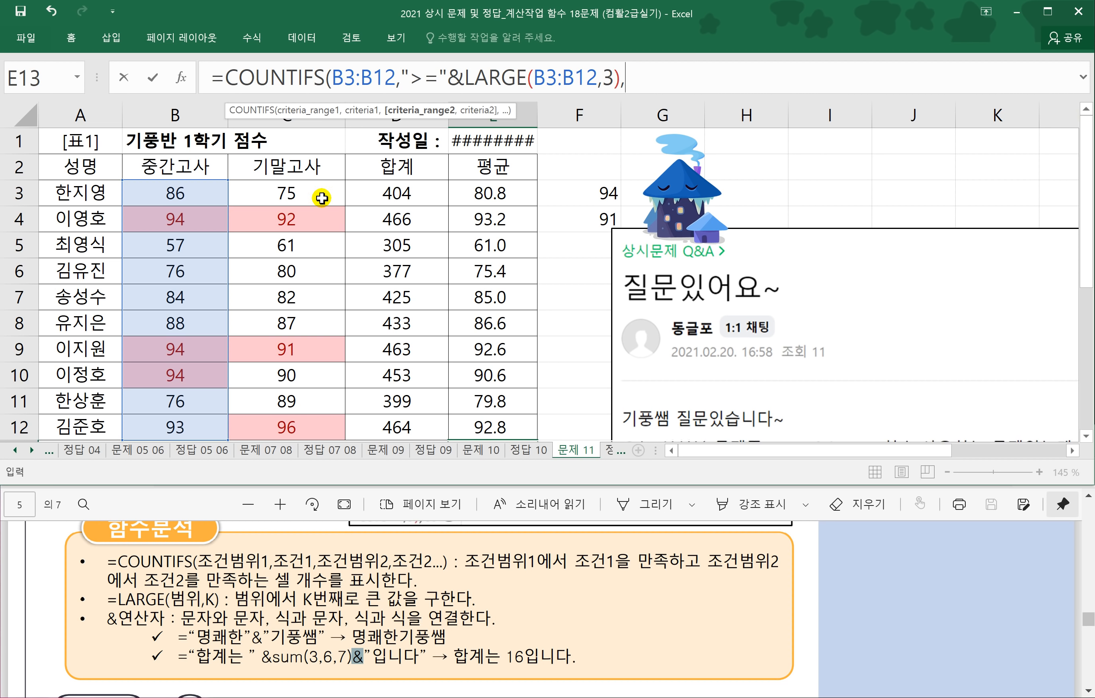
left_click_drag(295, 194, 299, 426)
type(",")
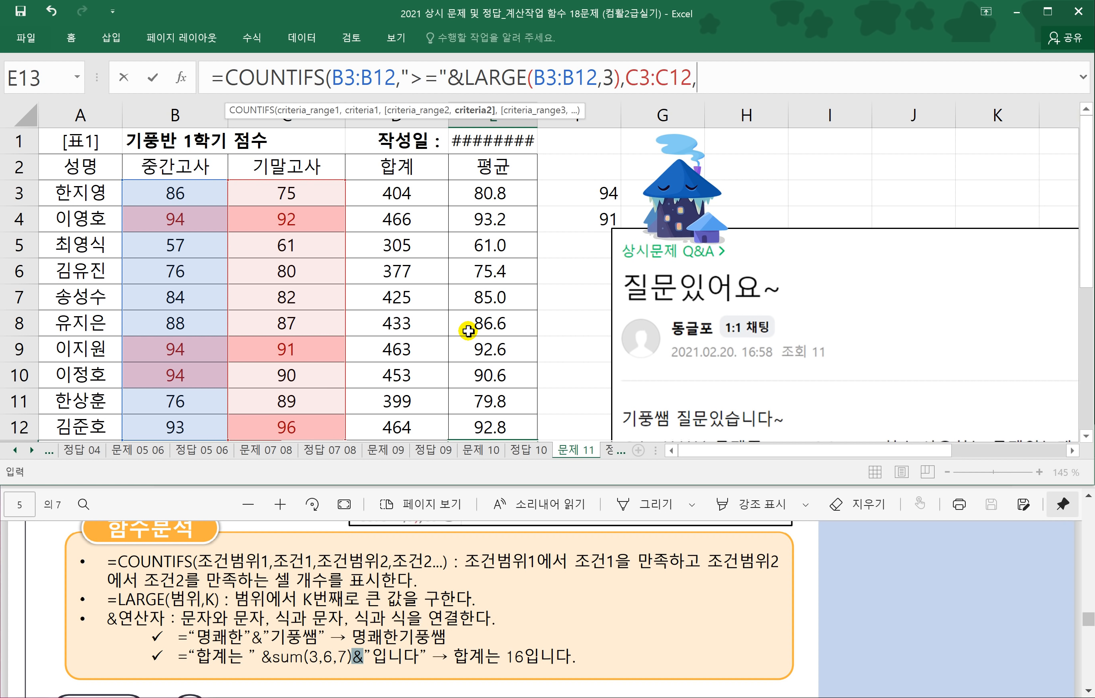
type("\">=\"&LARGE")
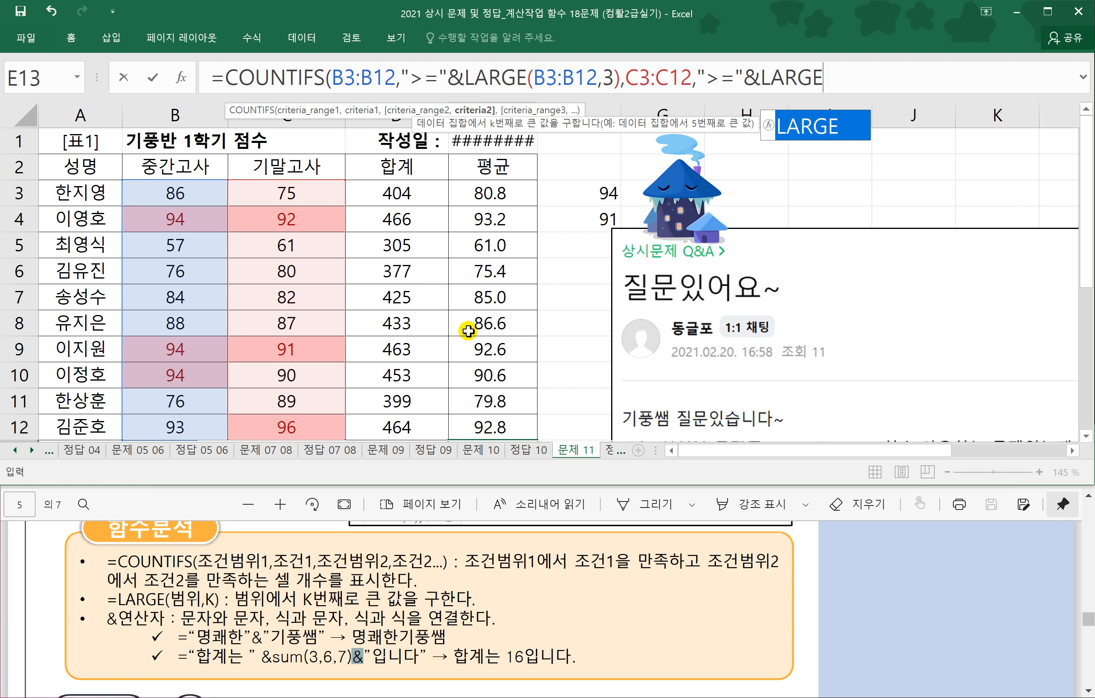
type("(")
left_click_drag(256, 191, 278, 424)
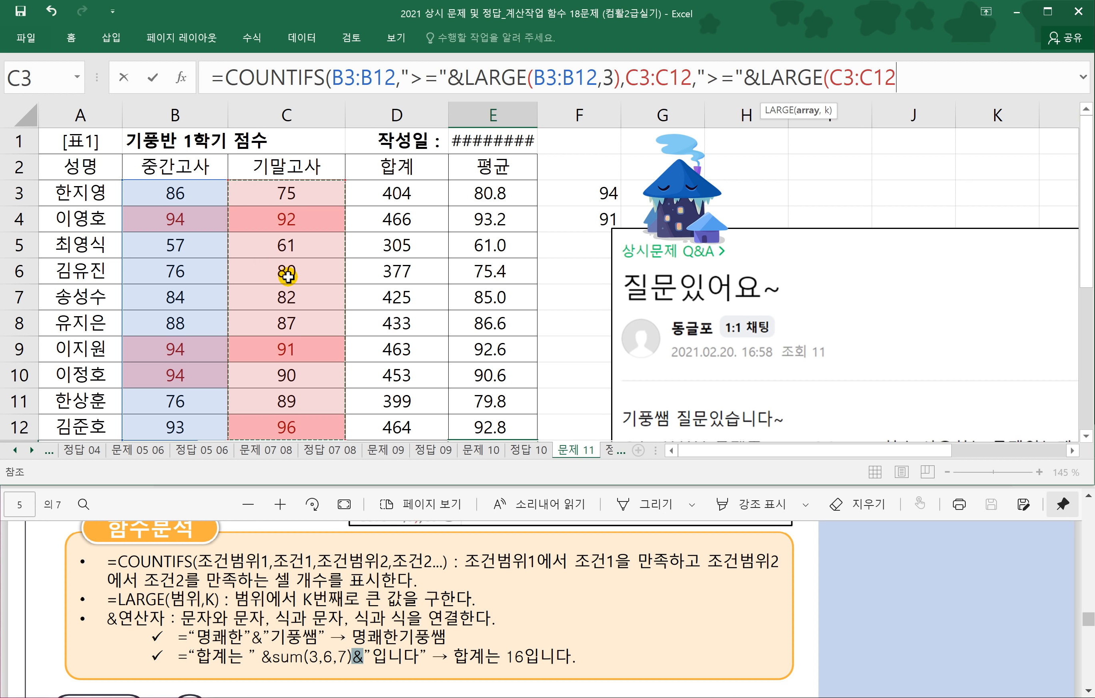
type(",3")
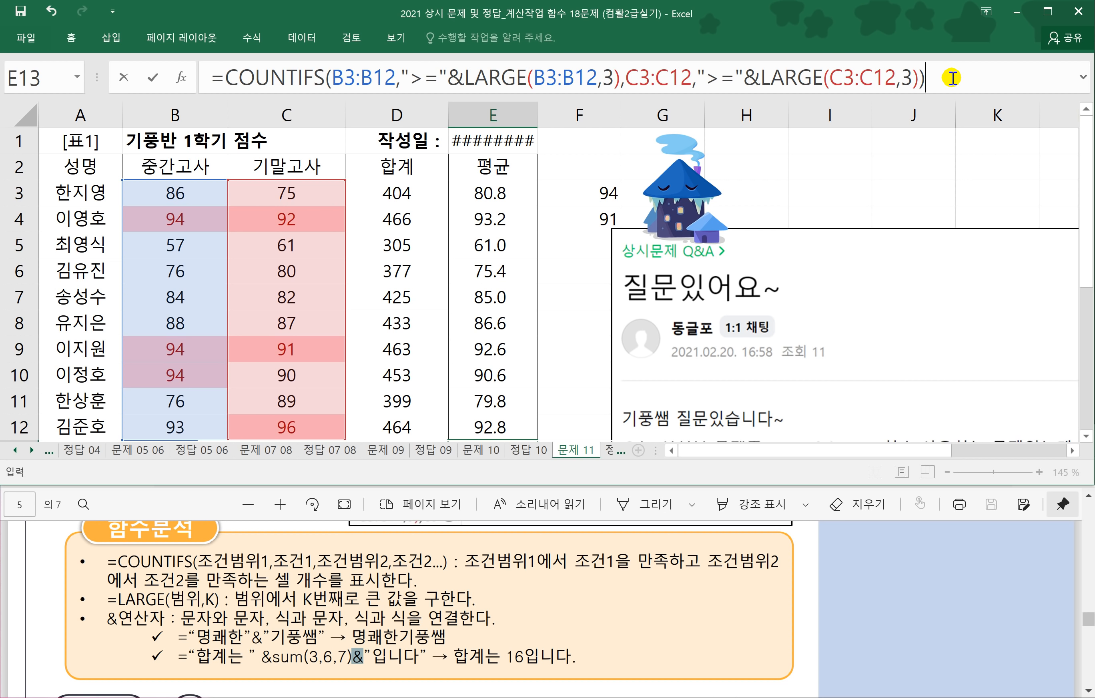
Append &"명" to the COUNTIFS formula and commit it in E13.
type("&")
type("명\"")
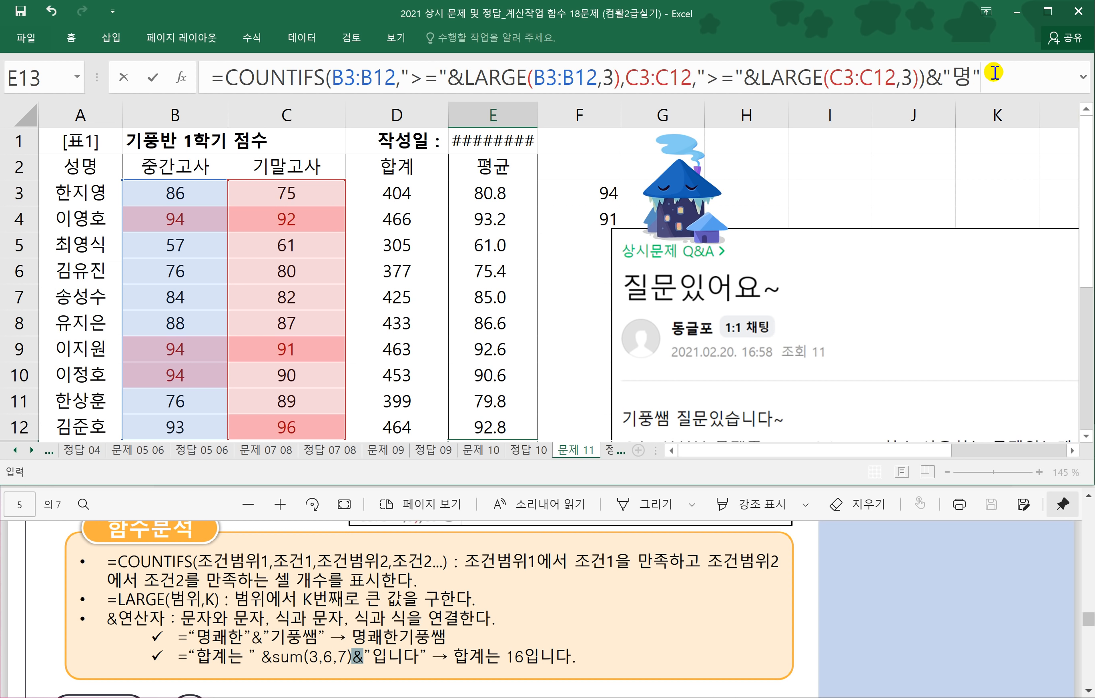
key("Return")
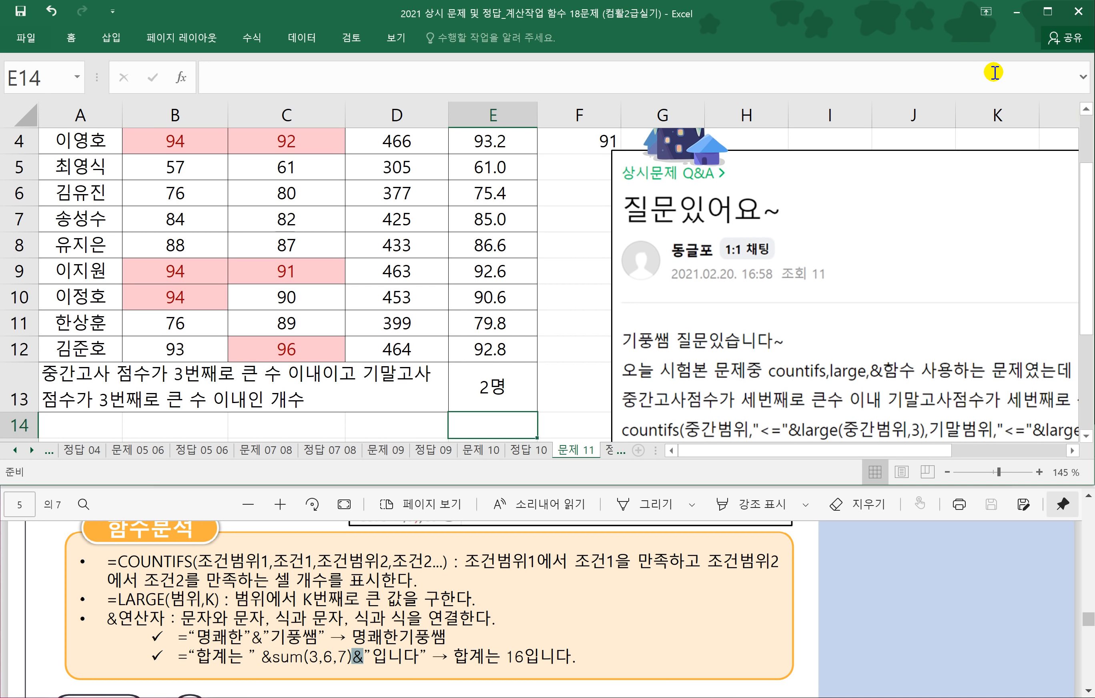
scroll(482, 343, "down", 2)
scroll(482, 343, "up", 3)
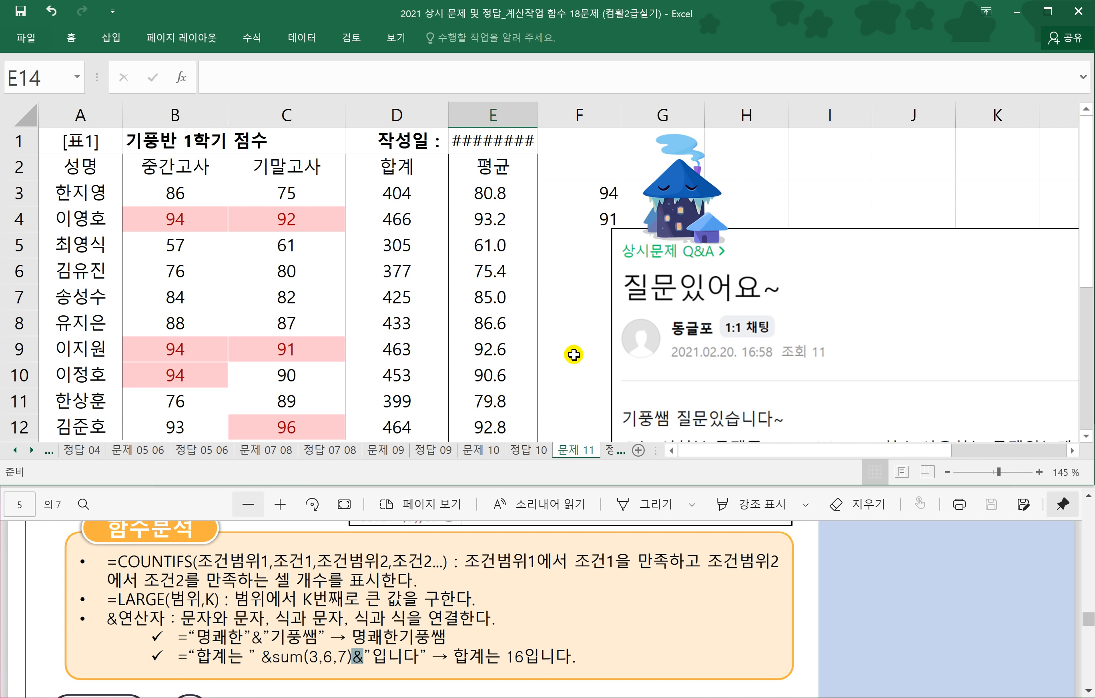
left_click(558, 396)
left_click(556, 373)
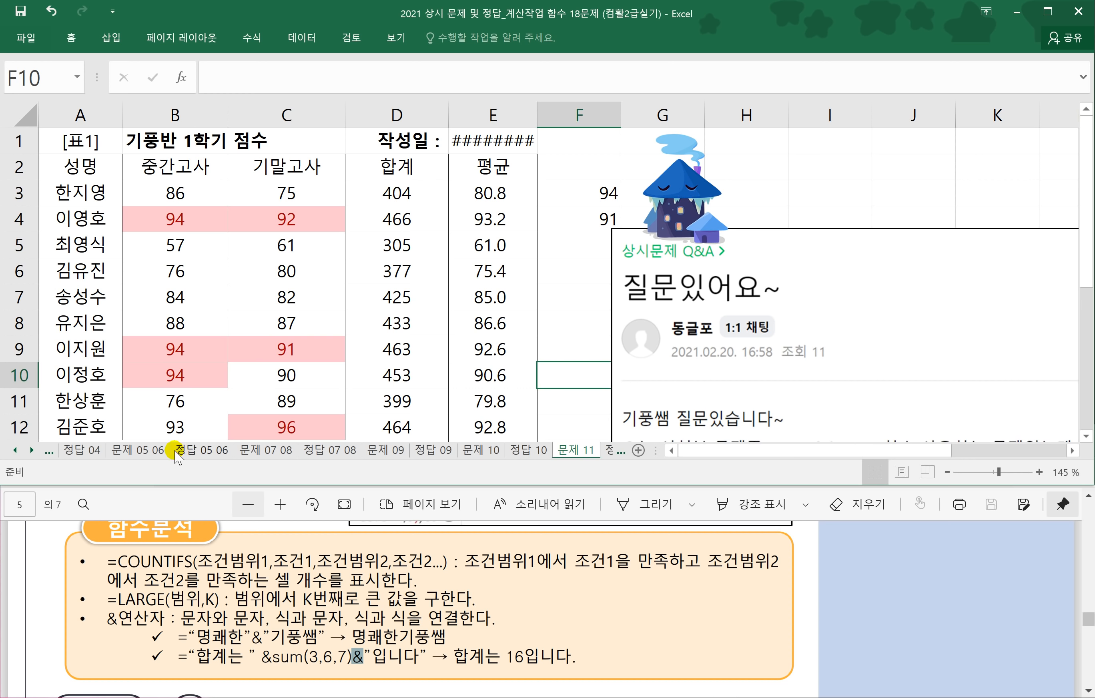
Move on to the 문제 12 worksheet.
left_click(32, 450)
left_click(32, 450)
left_click(32, 450)
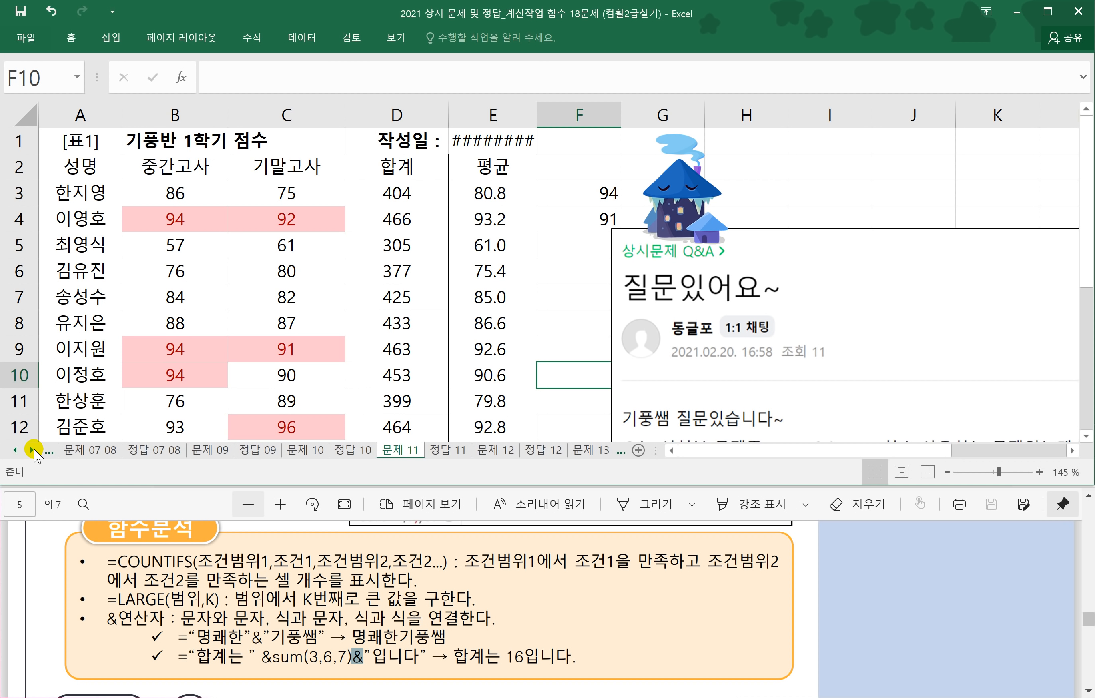
left_click(31, 450)
key("ctrl+Page_Down")
key("ctrl+Page_Down")
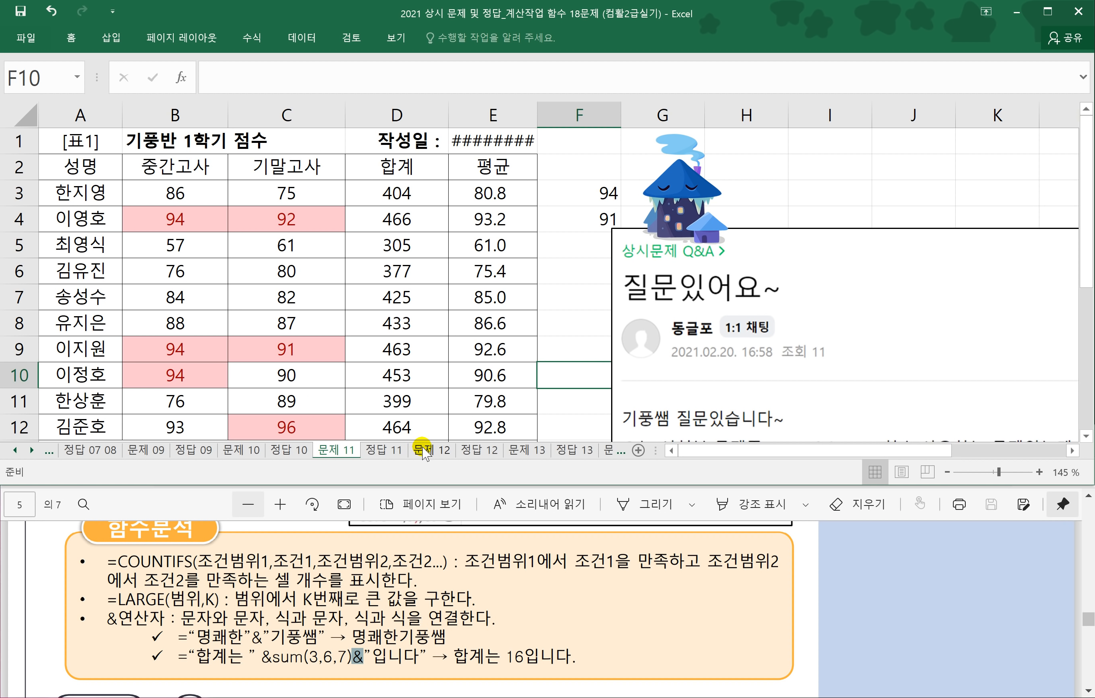
left_click(32, 450)
left_click(32, 450)
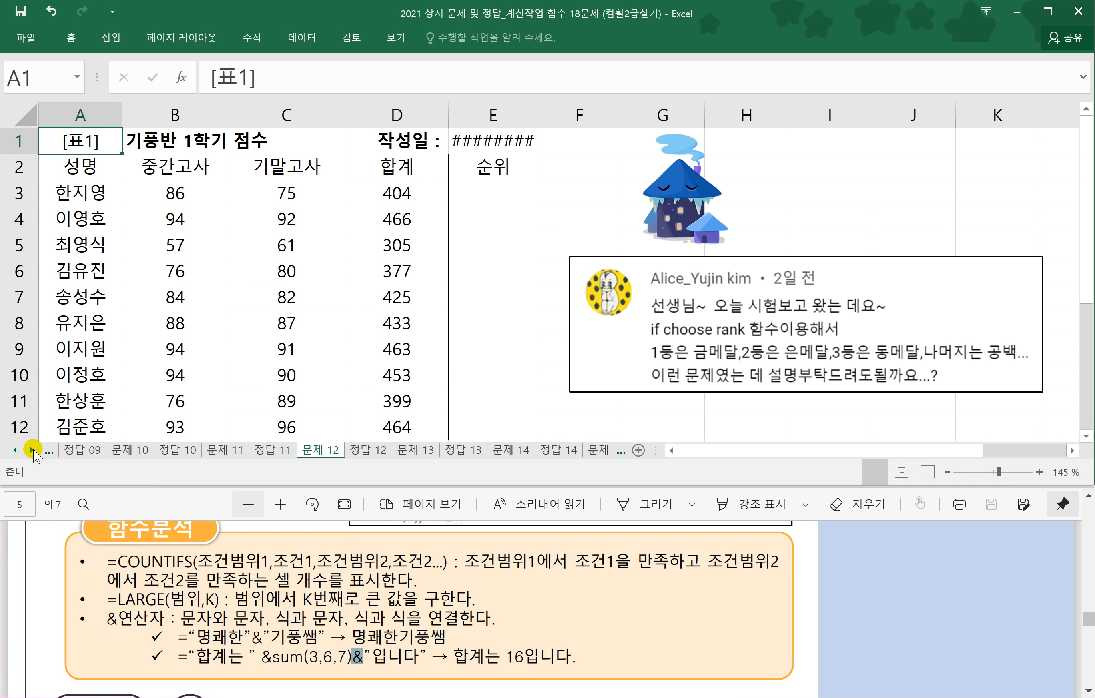
left_click(31, 450)
Switch to the PDF and read the problem 12 instructions and its required IF, RANK.EQ and CHOOSE functions.
left_click(130, 506)
scroll(394, 609, "down", 3)
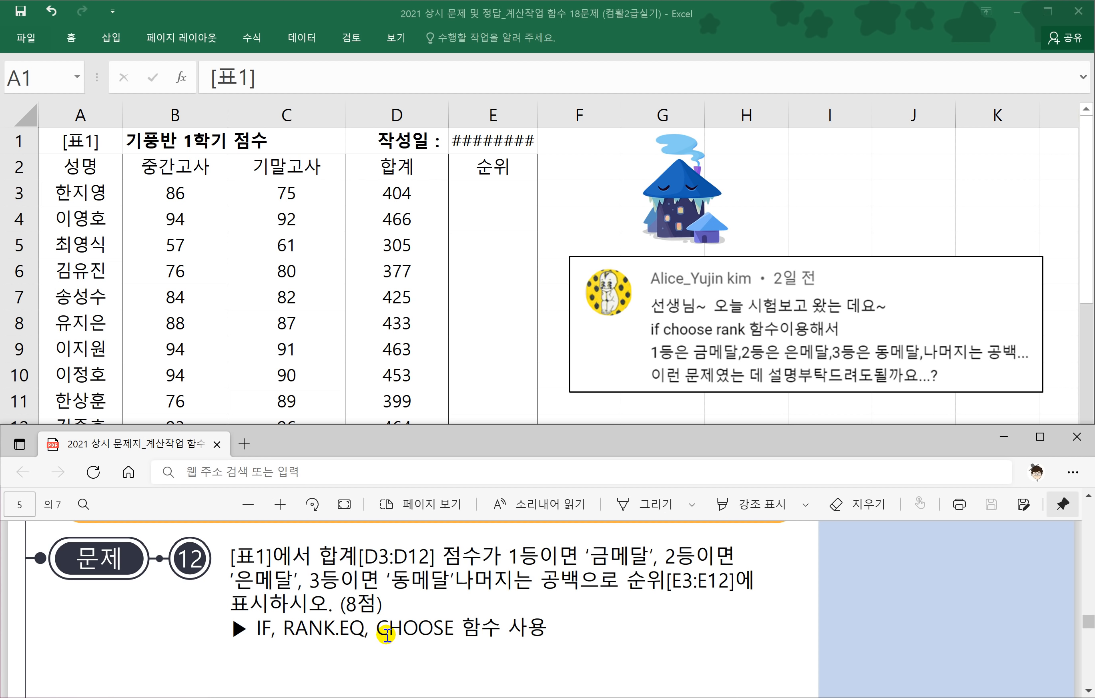
left_click_drag(366, 630, 256, 629)
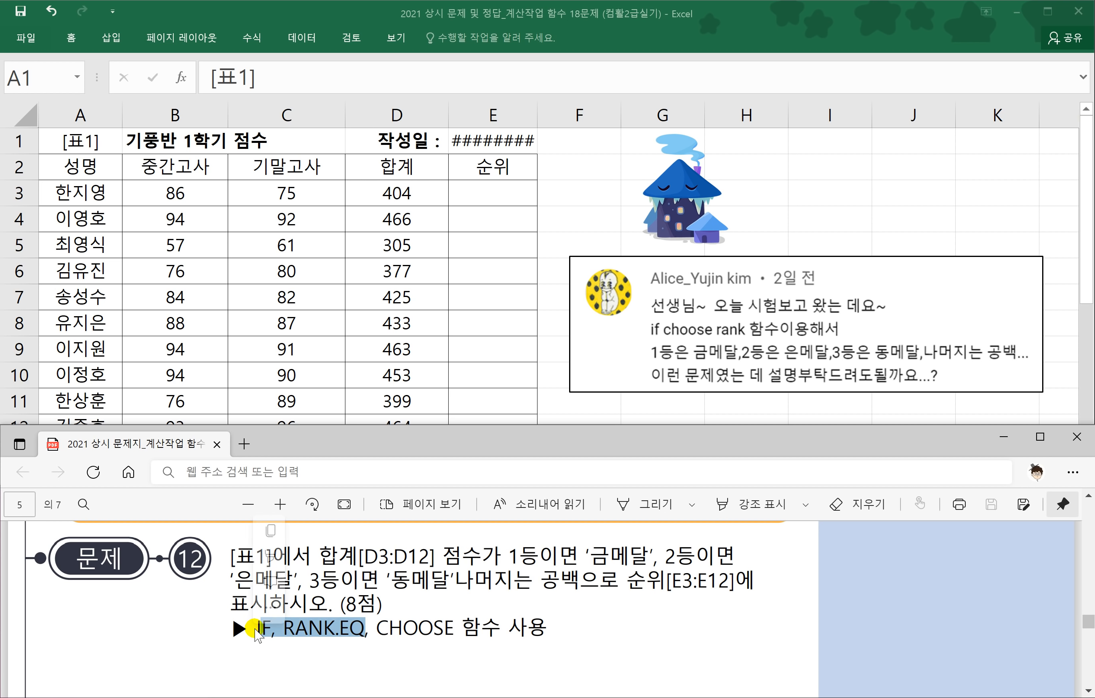
left_click(405, 638)
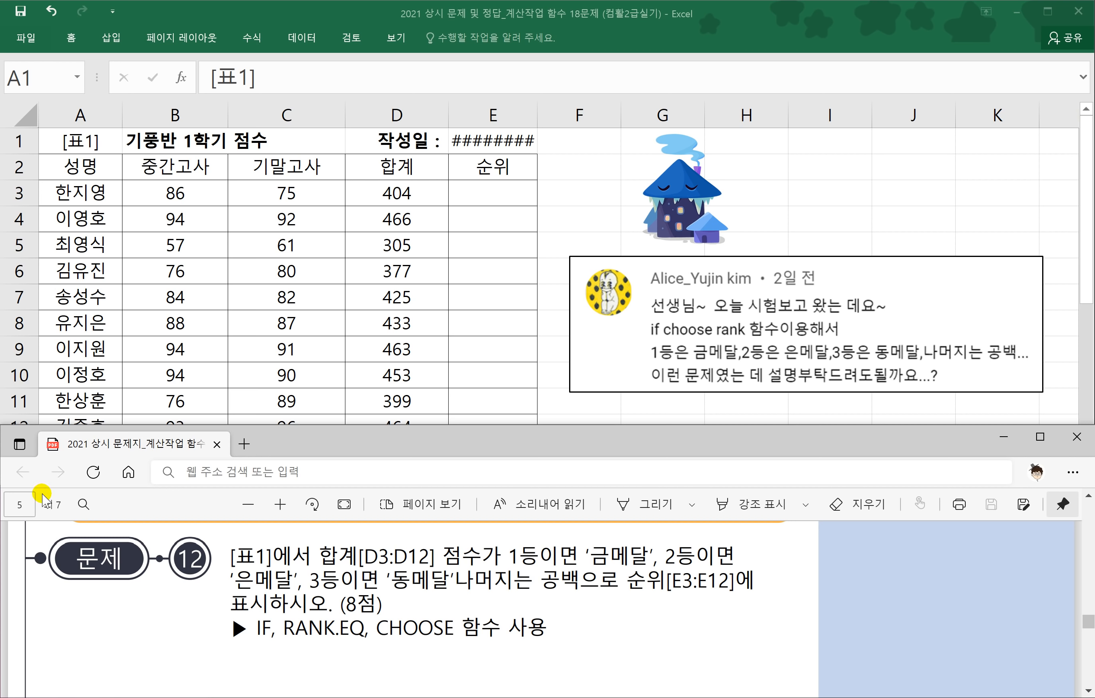
Study the PDF's problem 12 answer formula and its explanations of the IF, RANK.EQ and CHOOSE arguments and examples.
scroll(301, 593, "down", 5)
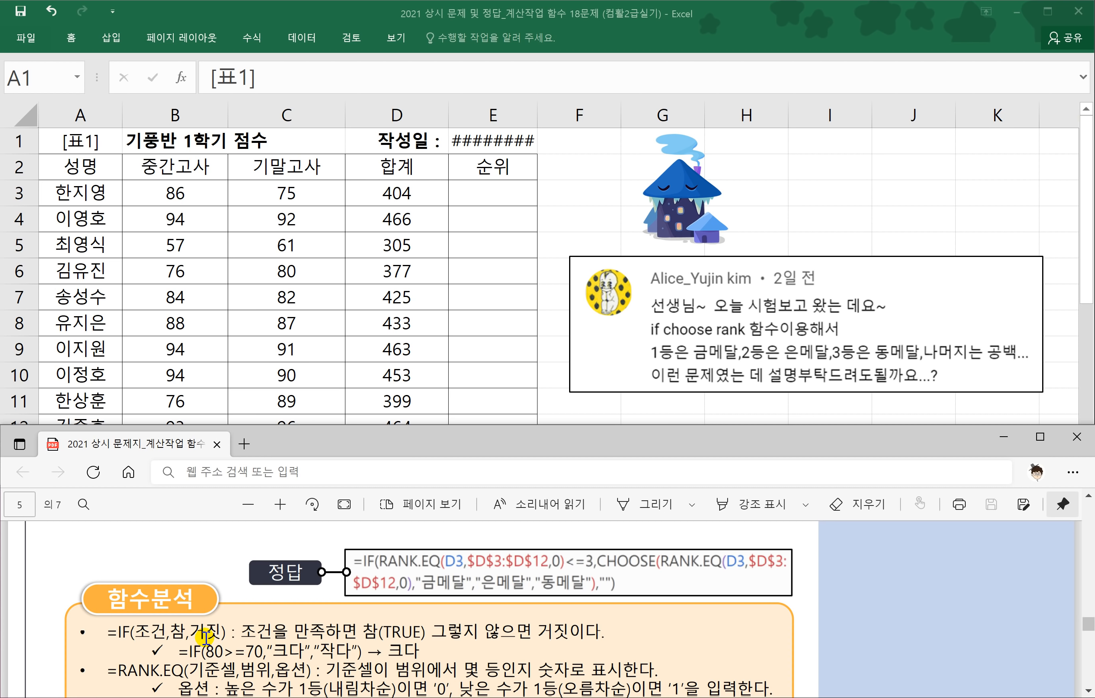
scroll(225, 637, "down", 1)
scroll(226, 640, "down", 1)
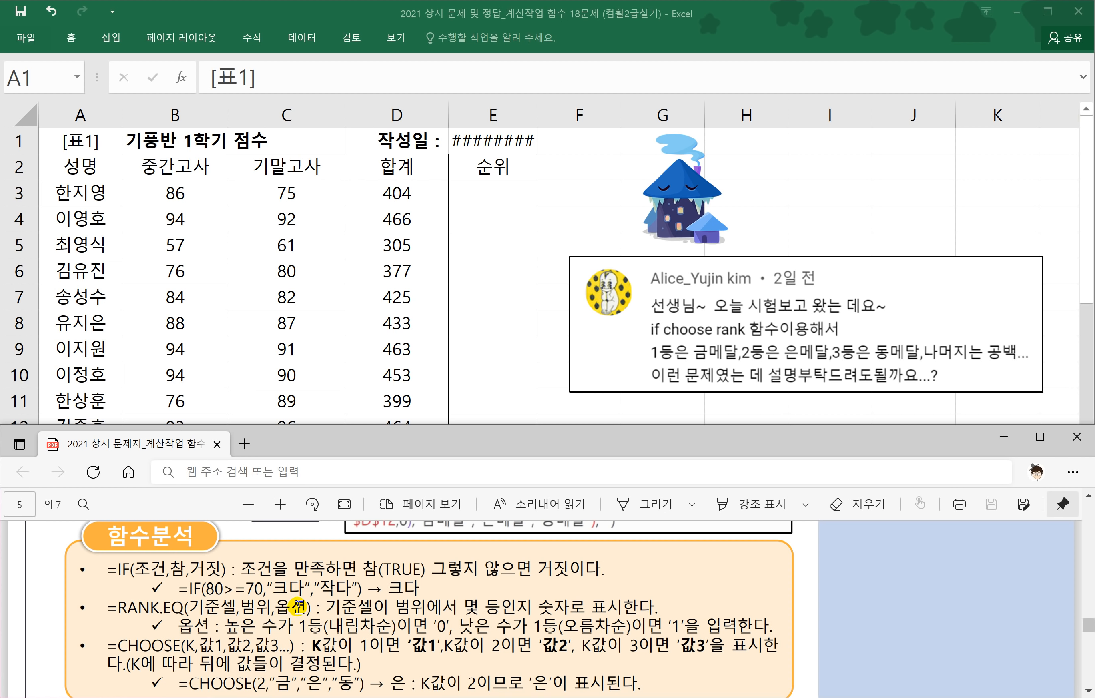
left_click_drag(272, 609, 304, 614)
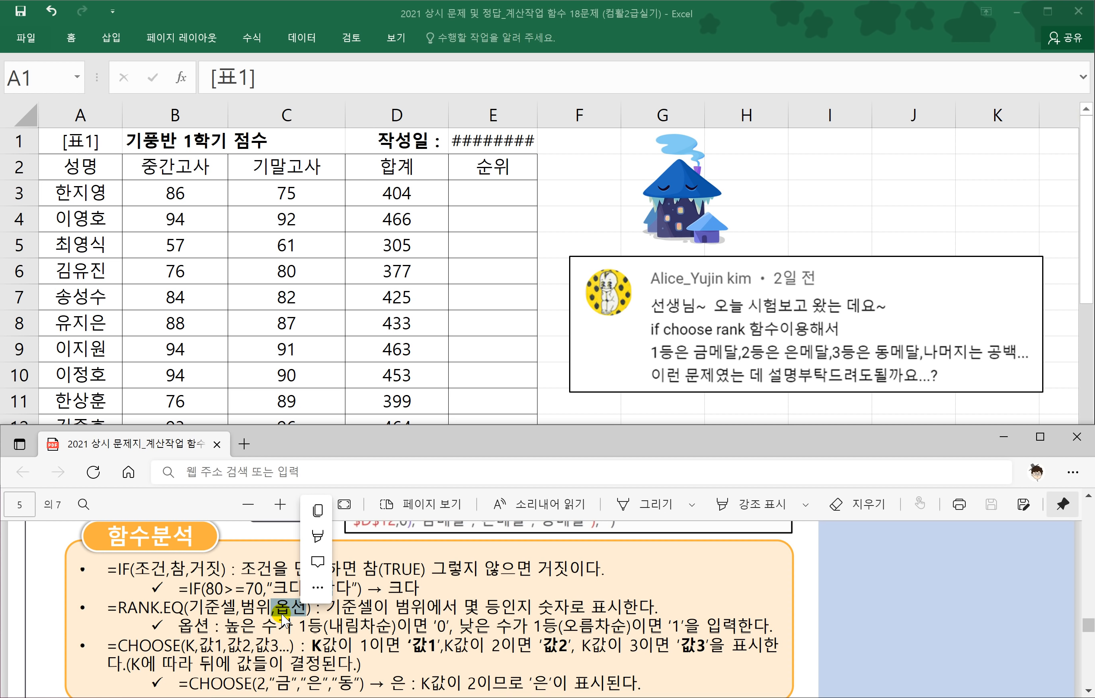
left_click(283, 616)
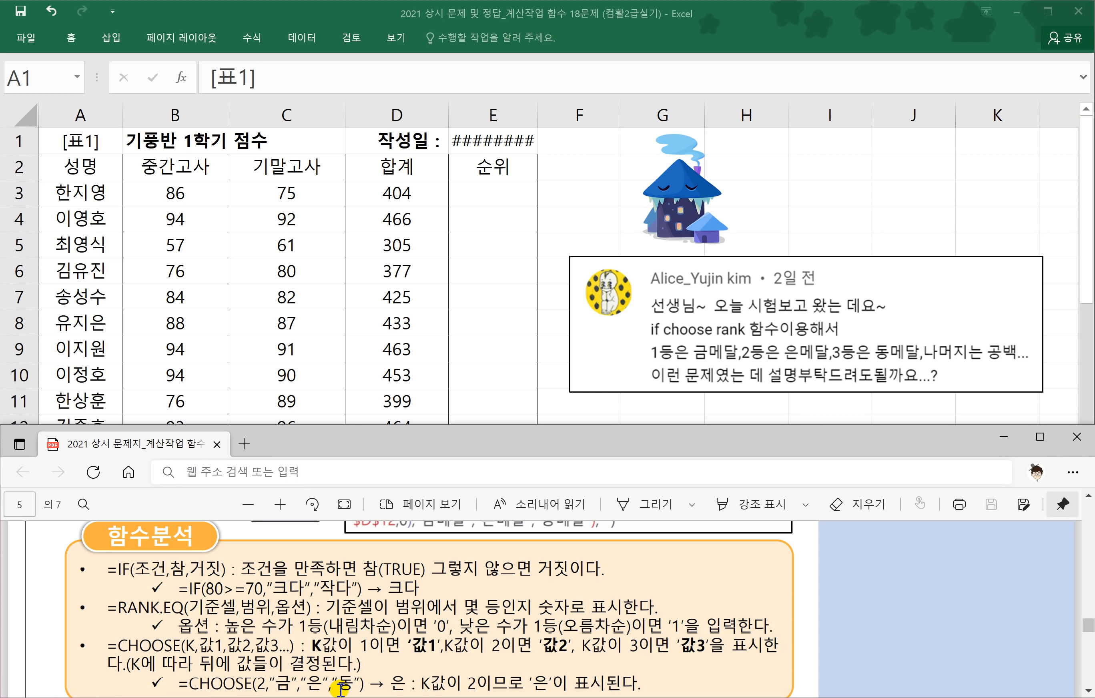
double_click(260, 684)
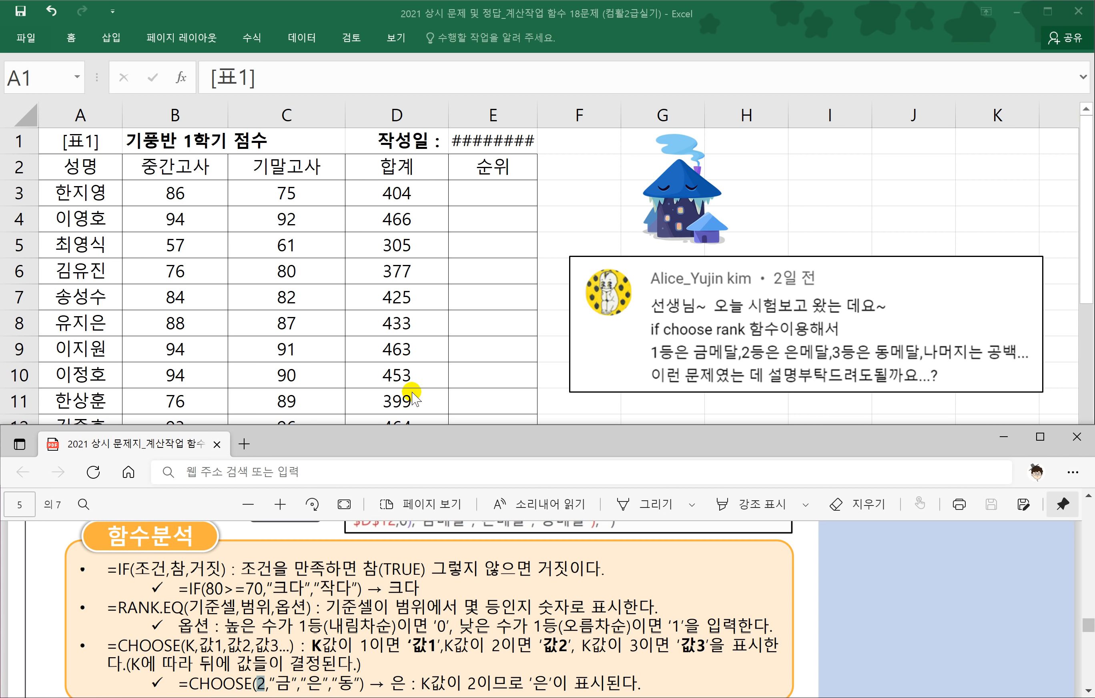
left_click(484, 257)
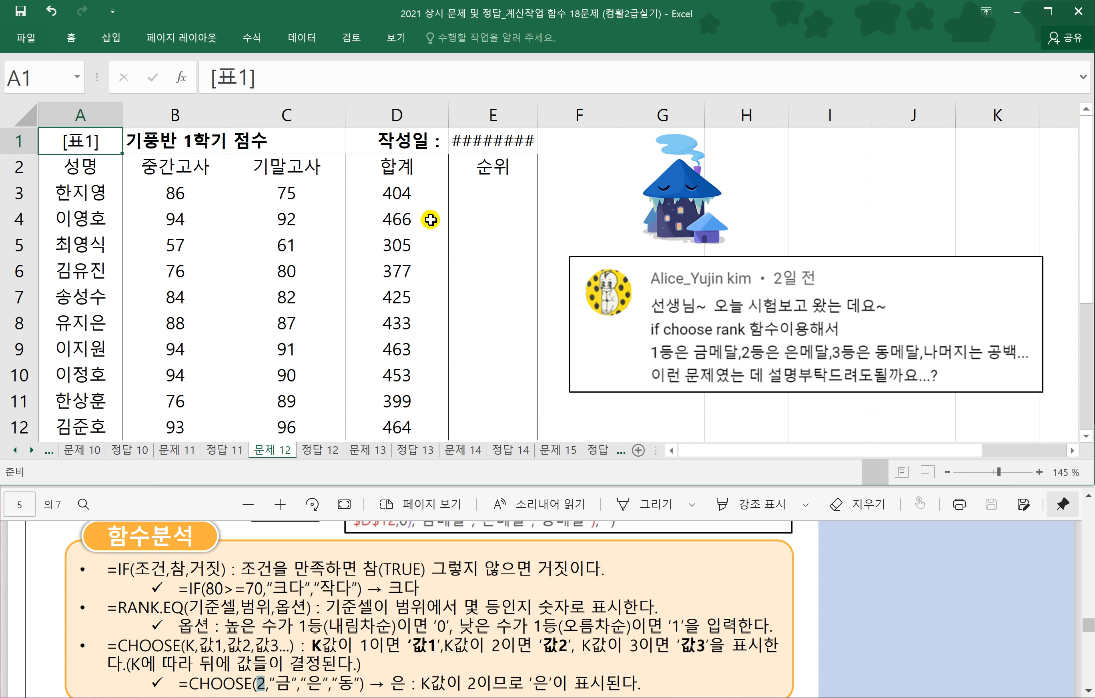
left_click(209, 497)
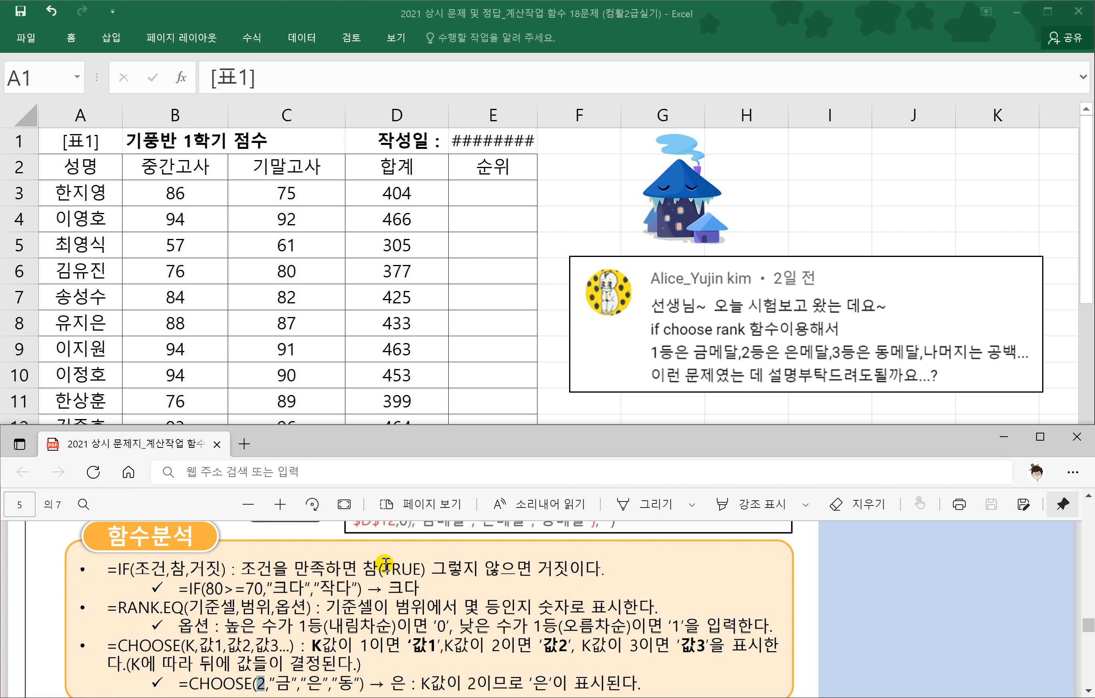
scroll(400, 569, "up", 3)
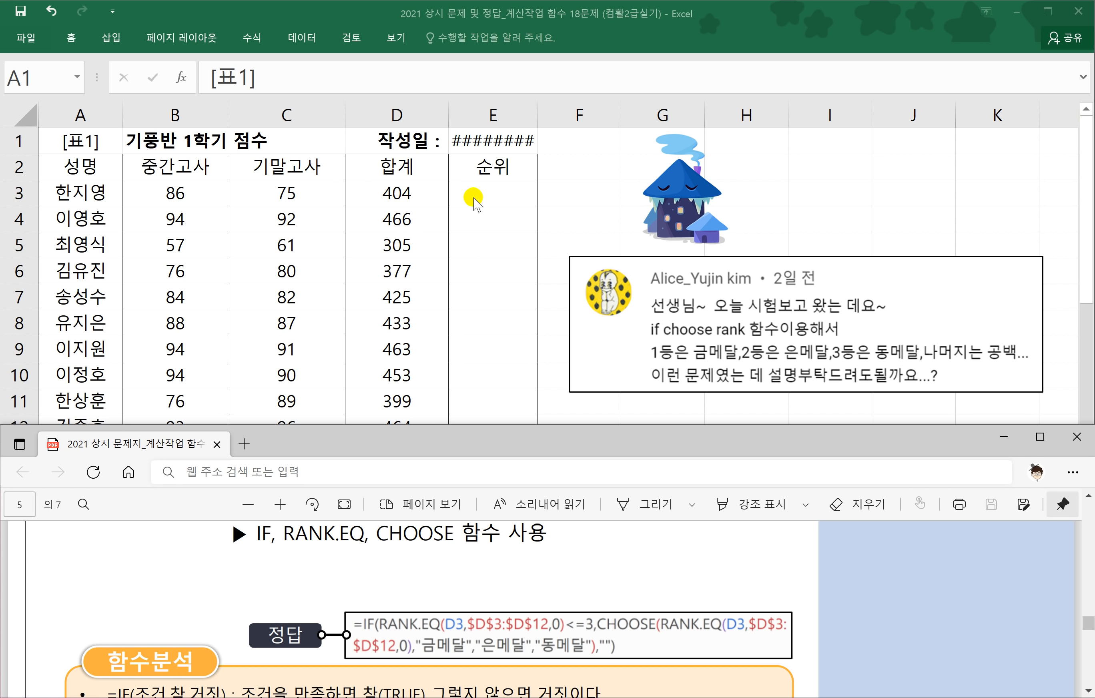
Switch back to the Excel workbook and start a RANK.EQ formula in E3 with D3 as the number to rank.
left_click(399, 188)
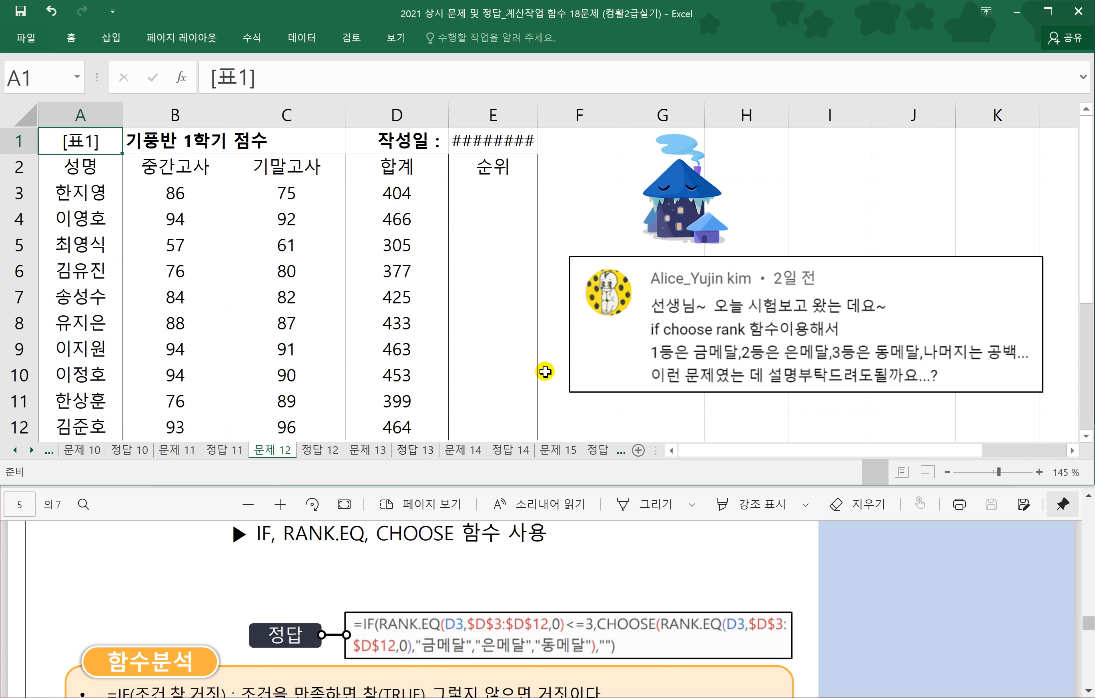
left_click(488, 196)
type("=")
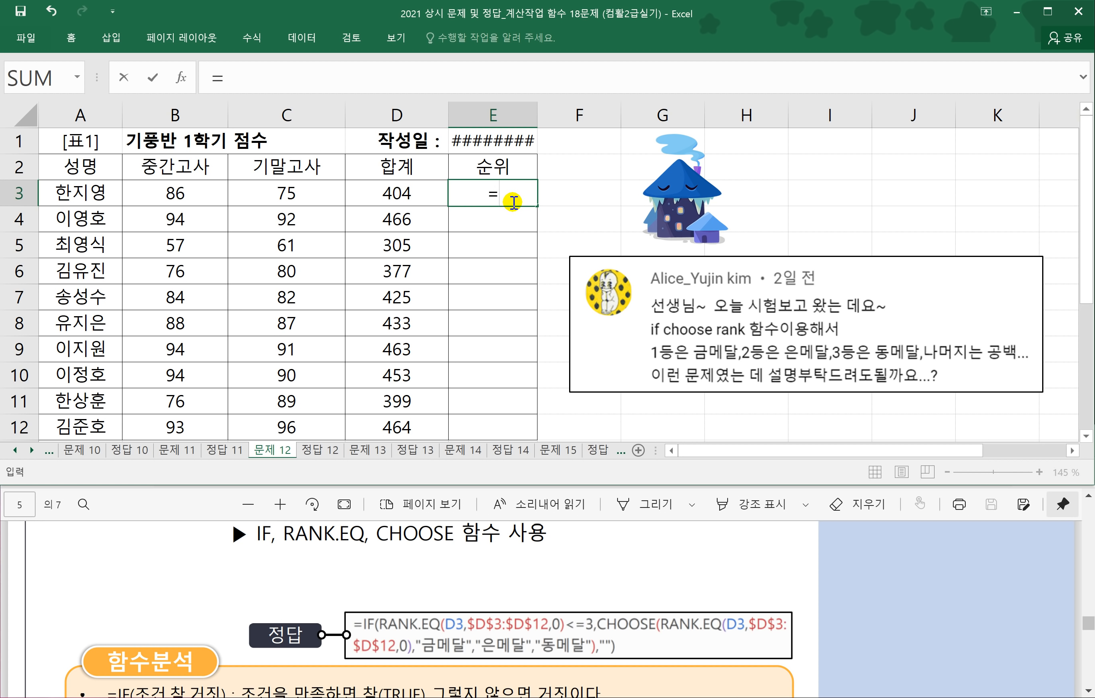
type("RANK.")
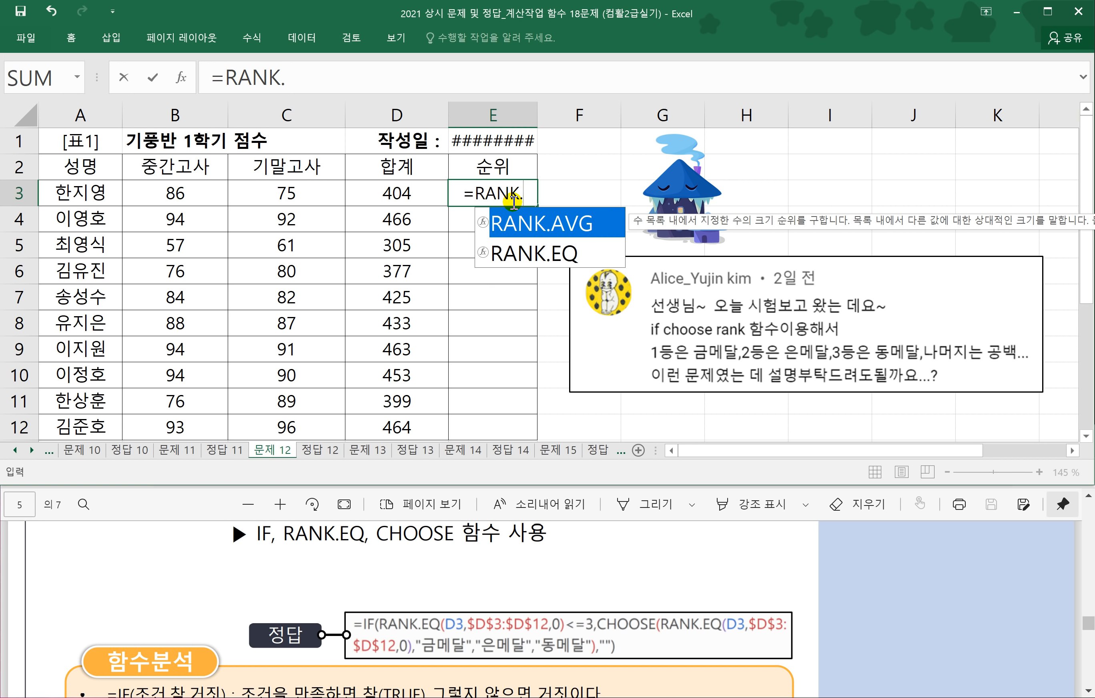
key("Down")
key("Tab")
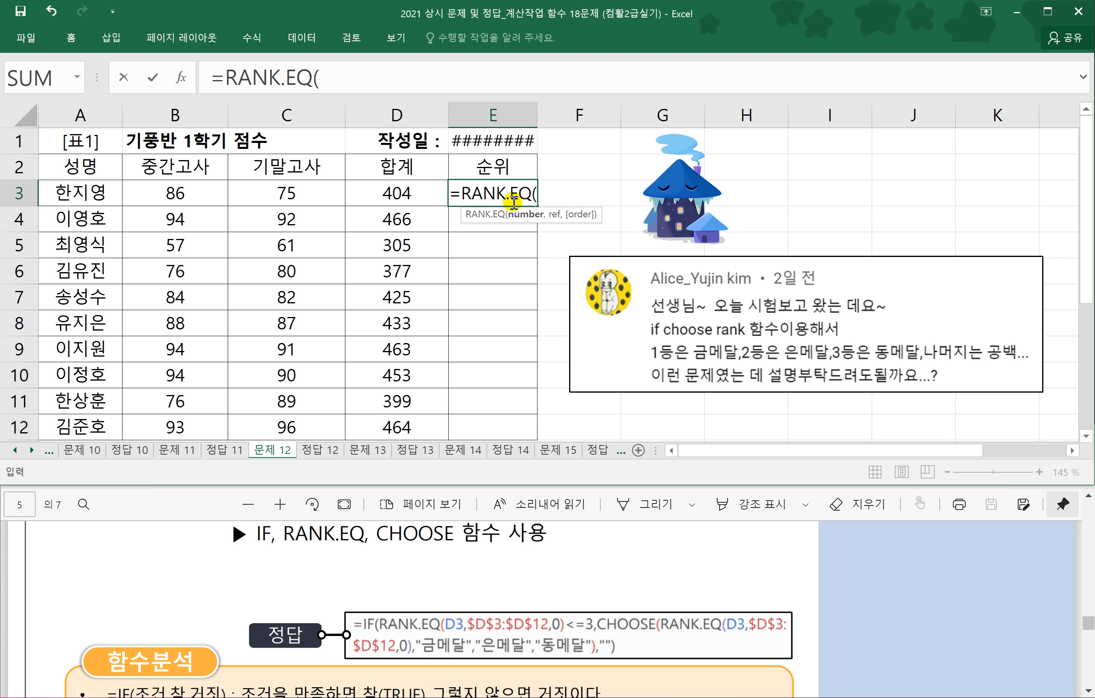
left_click(400, 197)
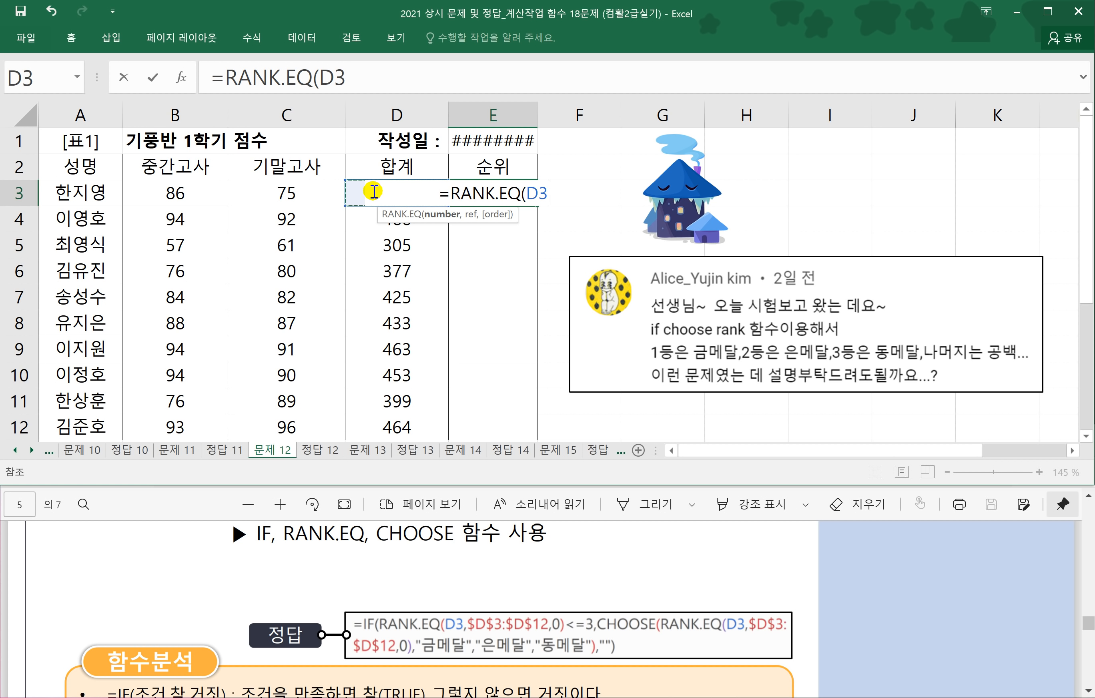
type(",")
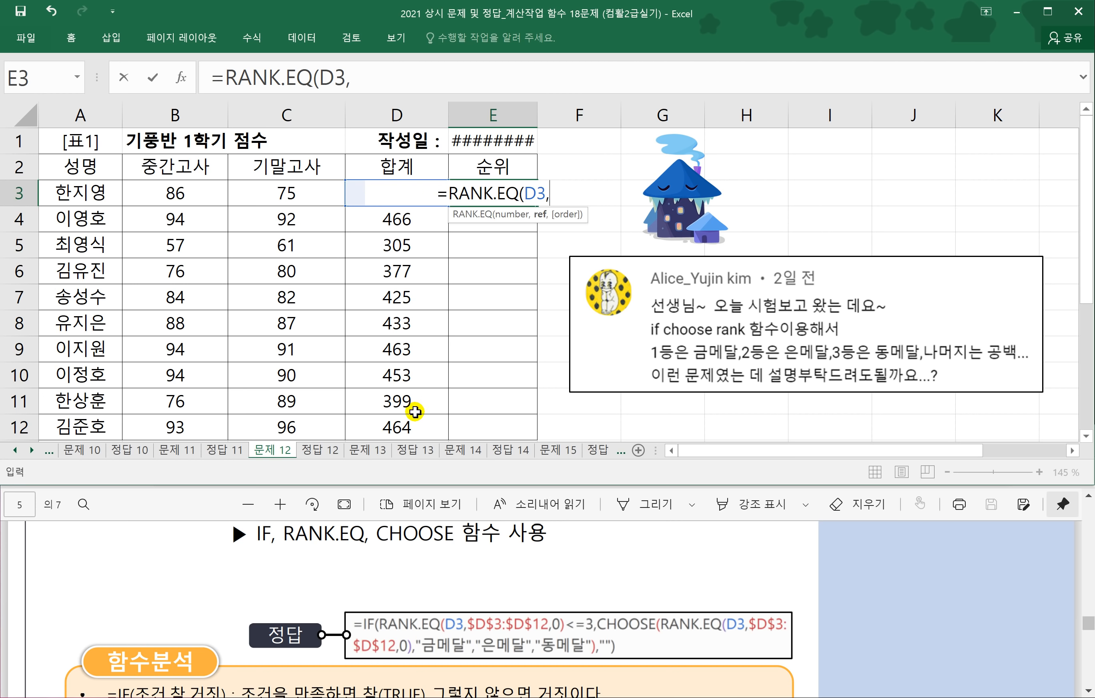
Add the absolute range $D$3:$D$12 and descending order 0 to the RANK.EQ formula, close it and commit it.
left_click_drag(381, 428, 416, 192)
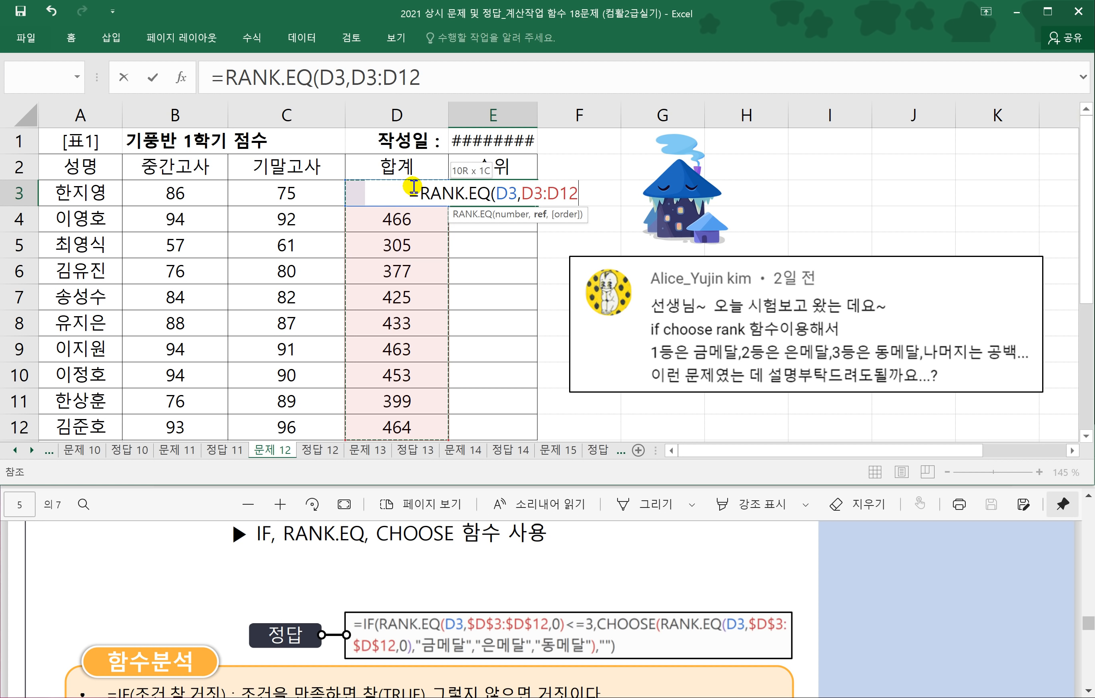
scroll(430, 275, "down", 1)
scroll(428, 268, "up", 1)
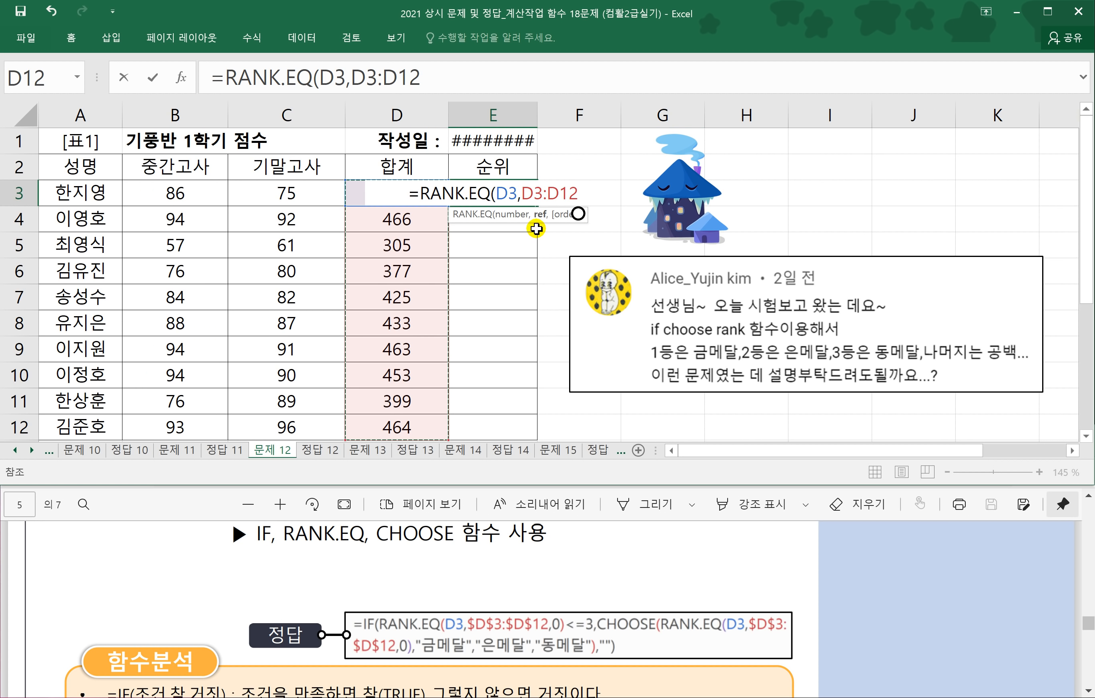
key("F4")
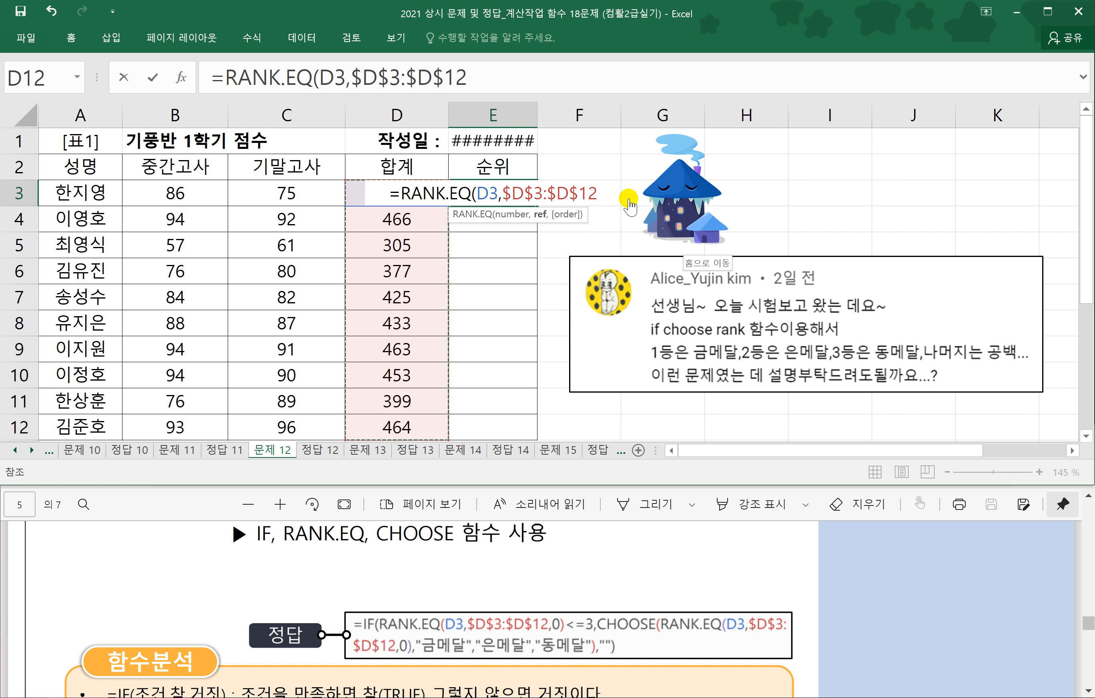
type(",")
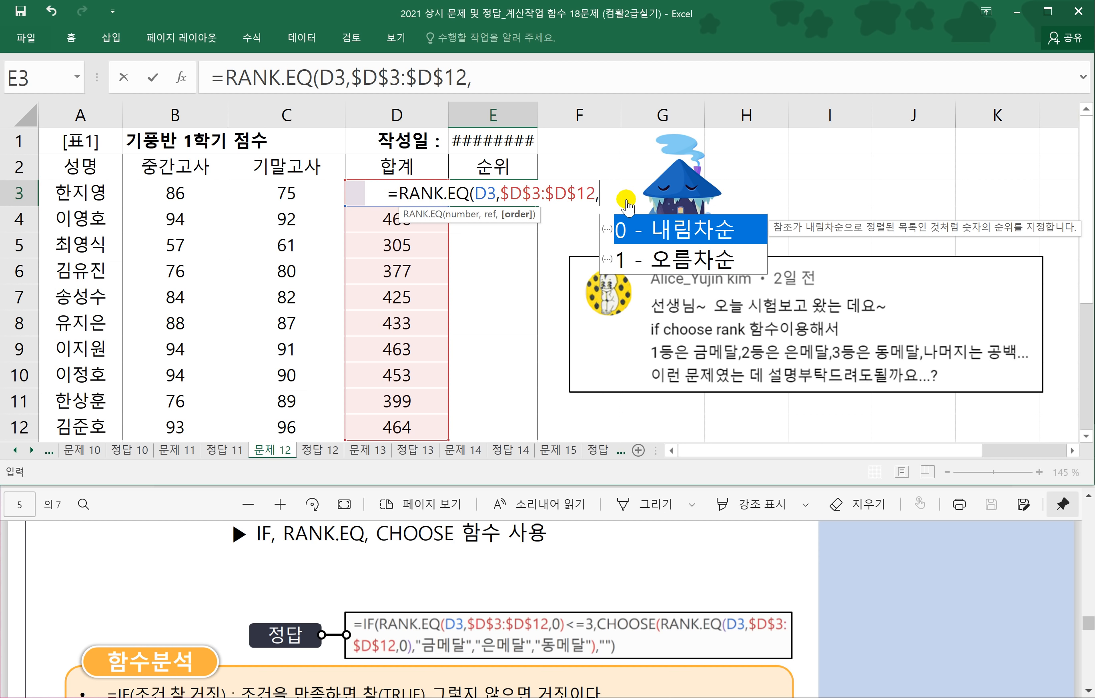
type("0")
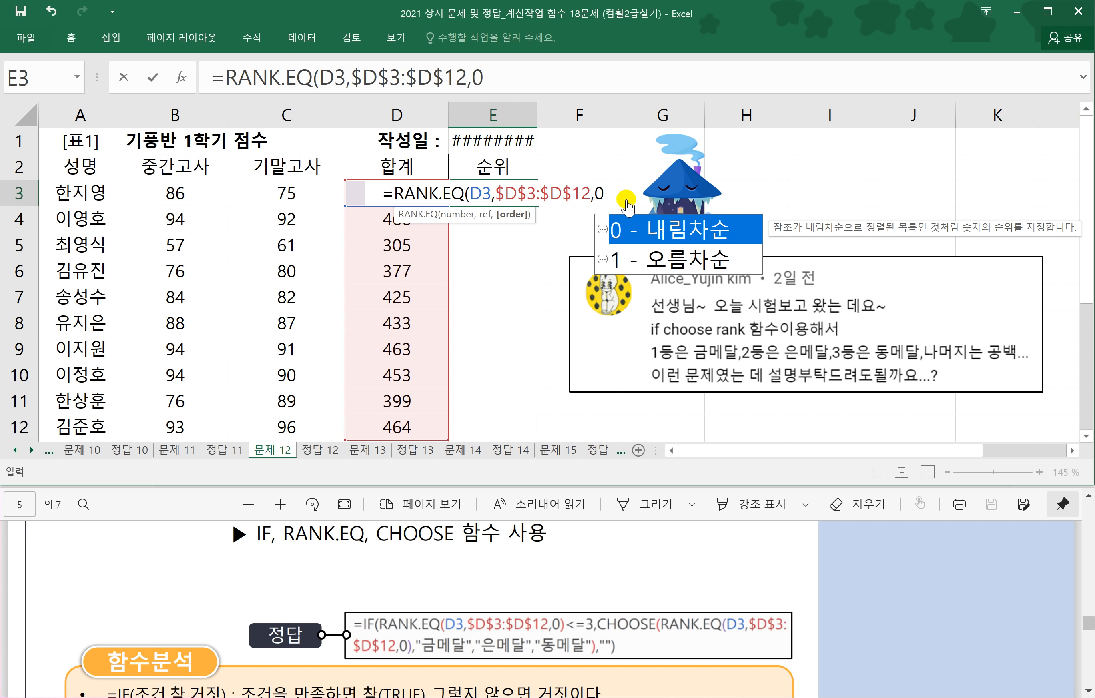
type(")")
key("Return")
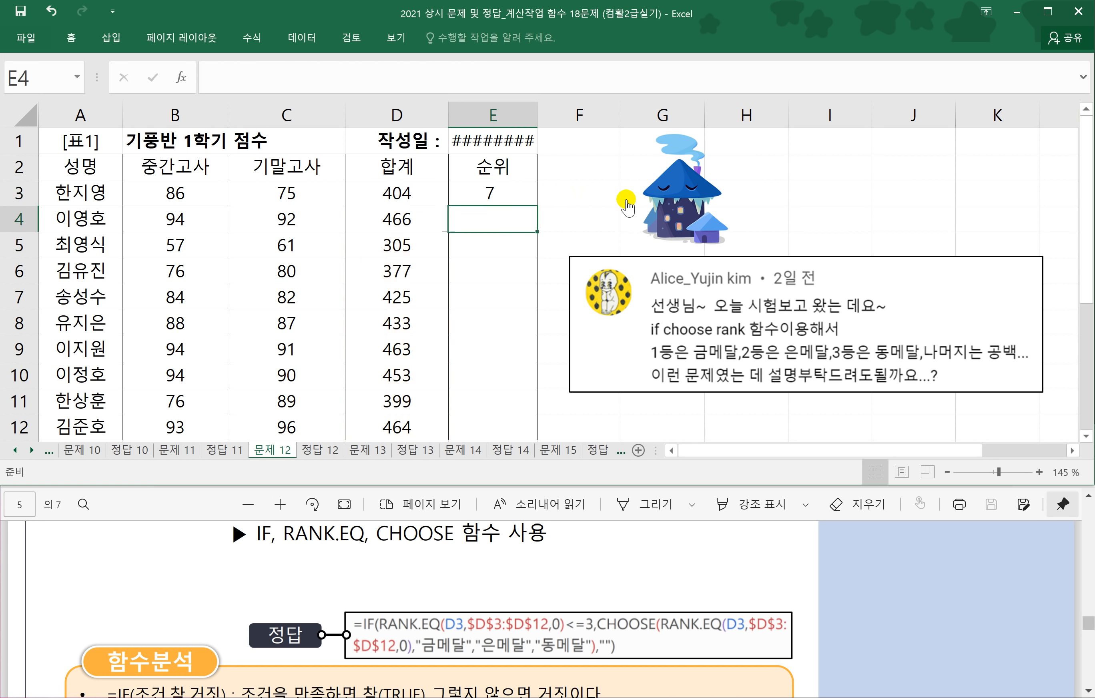
Fill the E3 rank formula down through E12 and check the copied formulas.
left_click(477, 191)
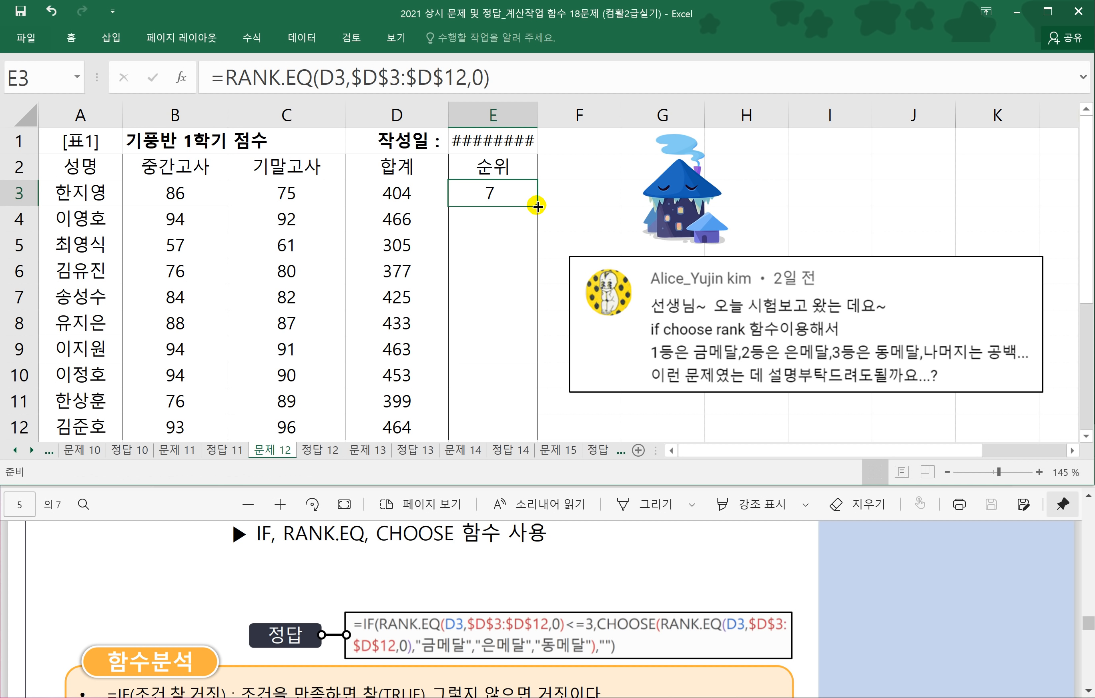
double_click(538, 206)
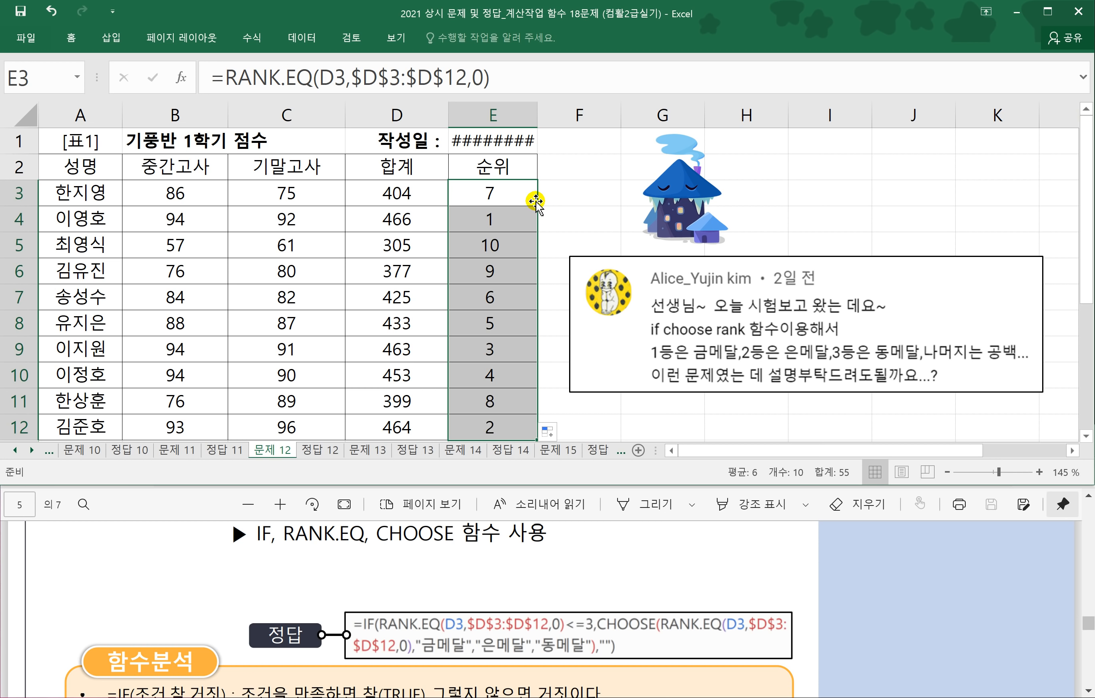
left_click(481, 194)
left_click(486, 246)
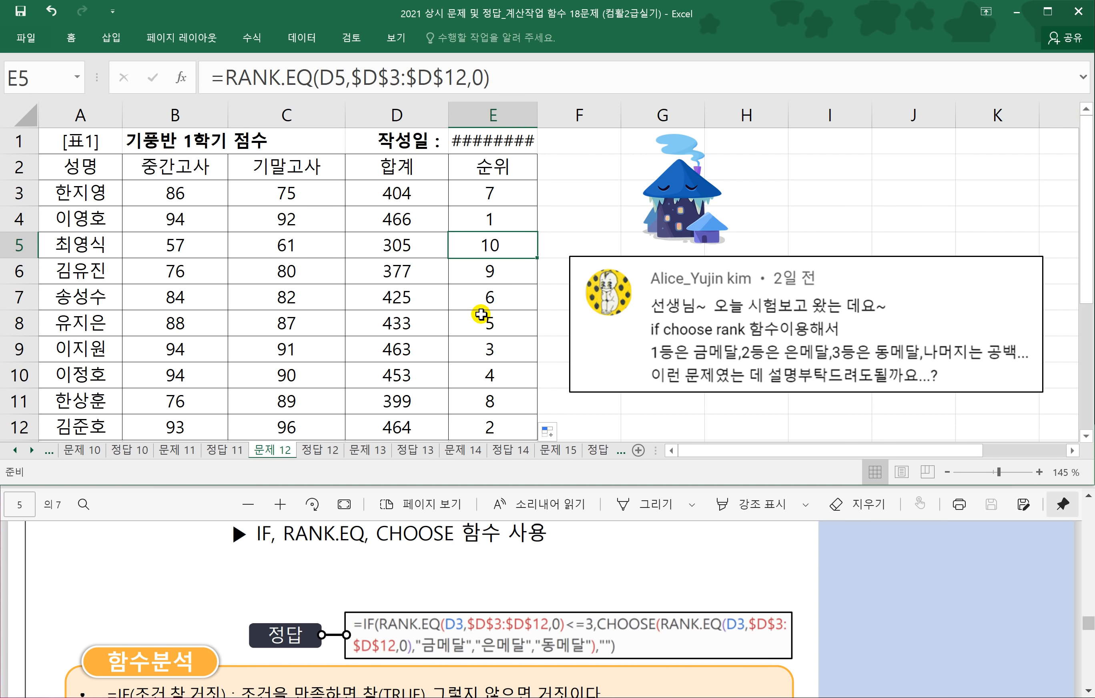
scroll(480, 314, "down", 1)
scroll(480, 315, "up", 1)
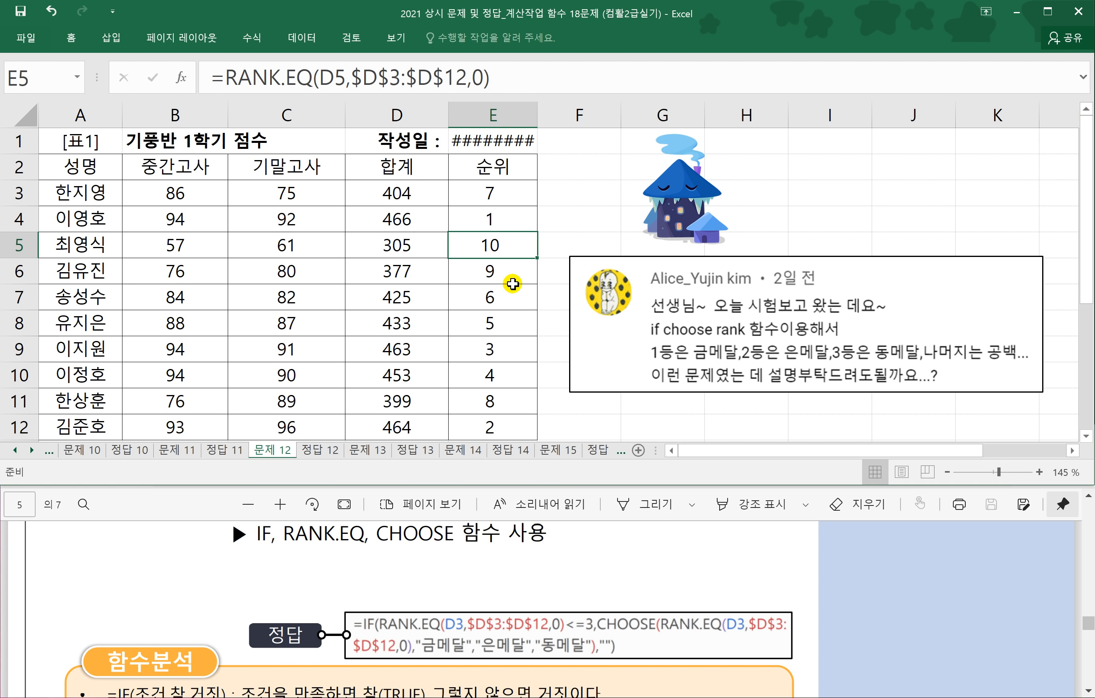
Reopen the formula in E3 for editing and insert IF( in front of RANK.EQ.
left_click(490, 197)
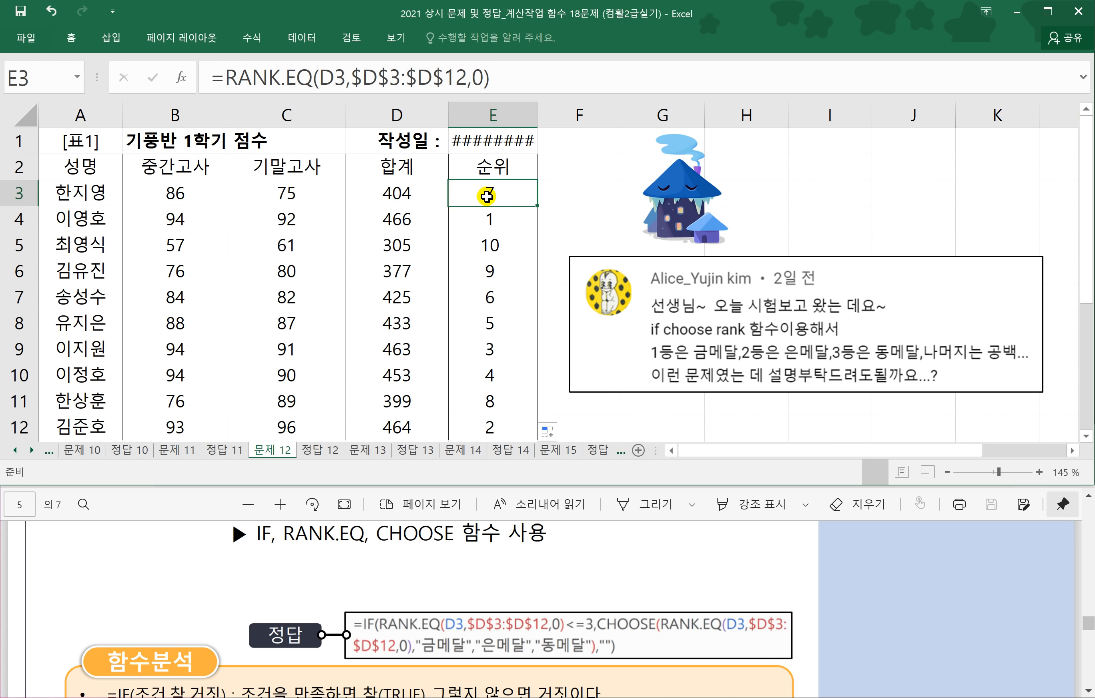
double_click(489, 197)
left_click_drag(391, 194, 606, 193)
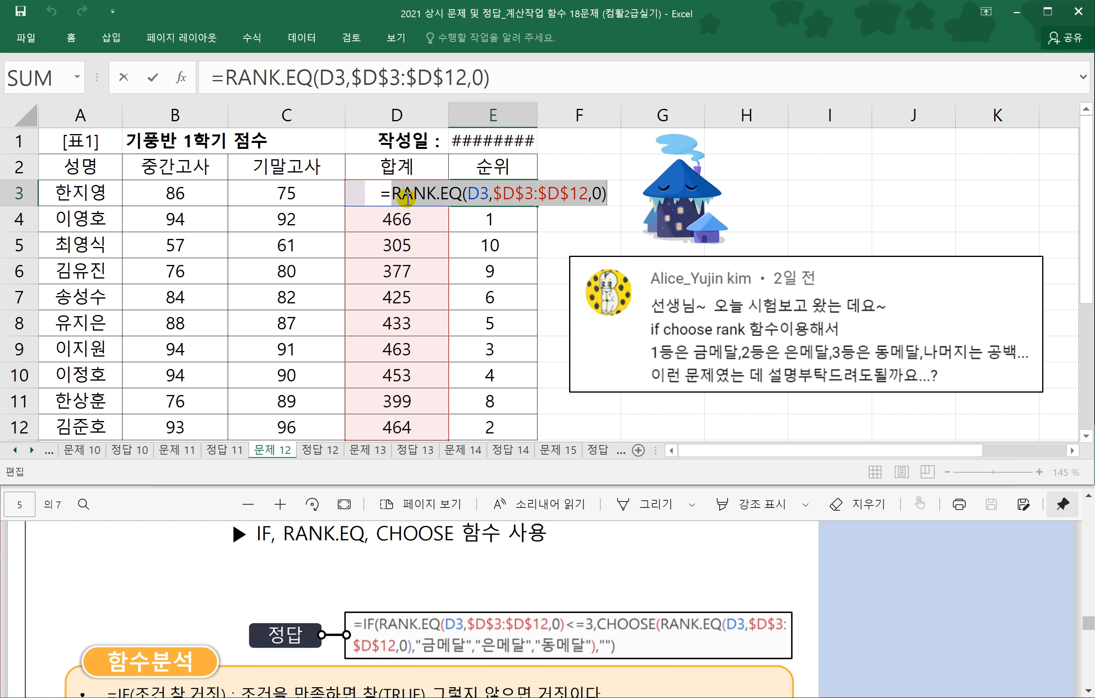
left_click(386, 197)
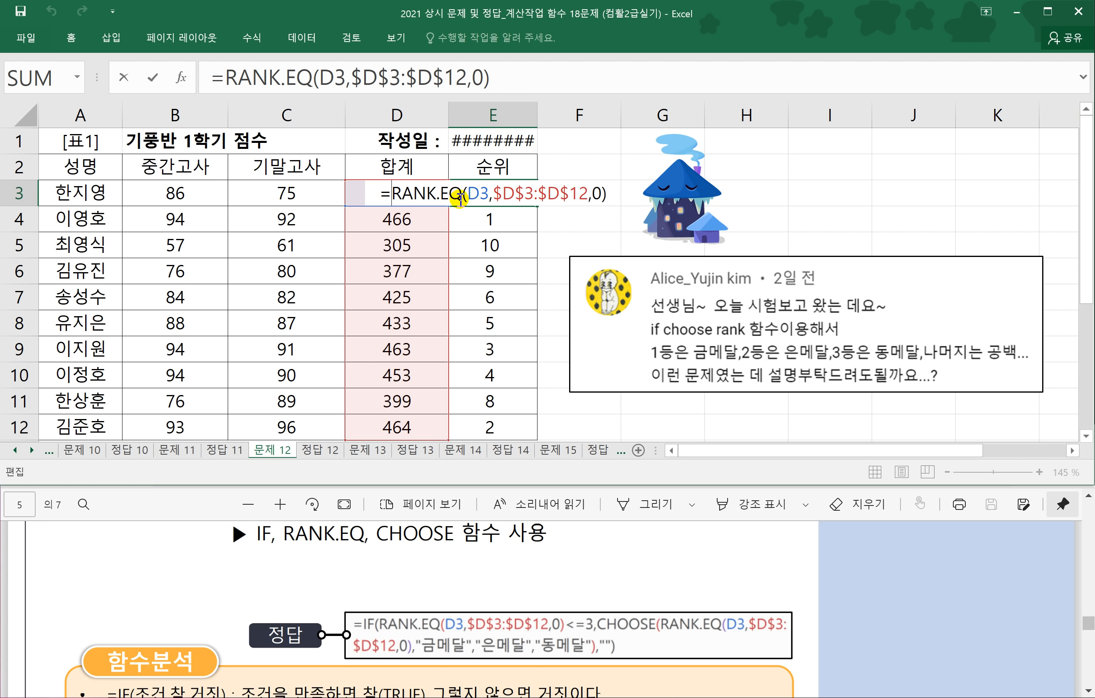
type("IF(")
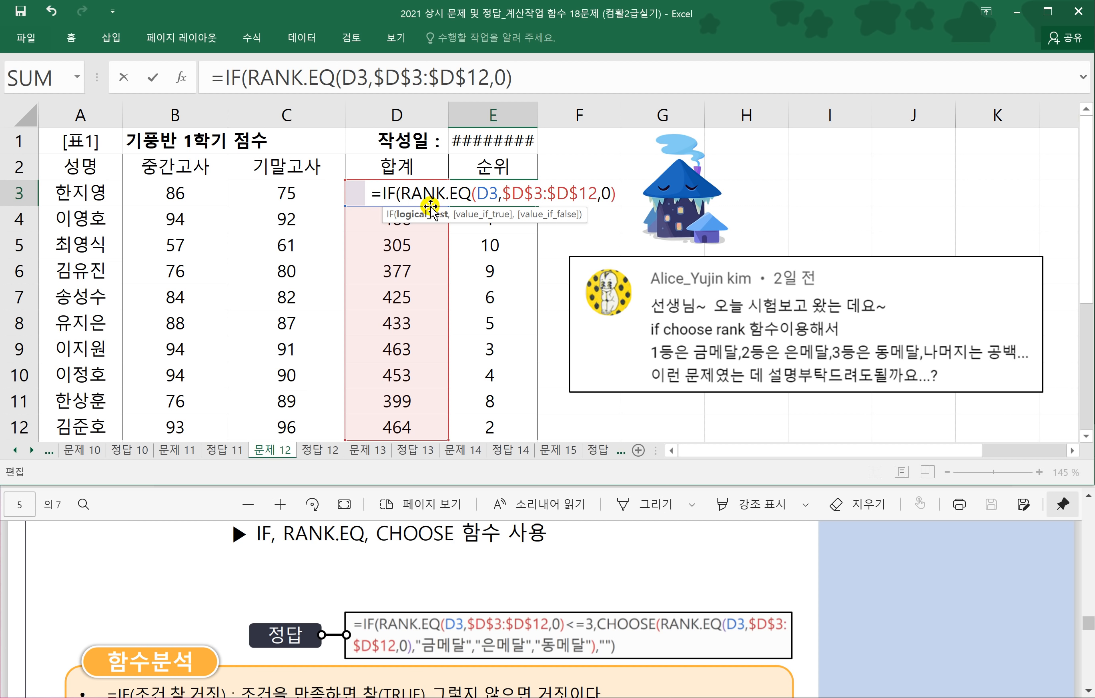
Append <=3, after the RANK.EQ function as the IF condition, rechecking the problem 12 text for the medal ranks.
left_click(526, 78)
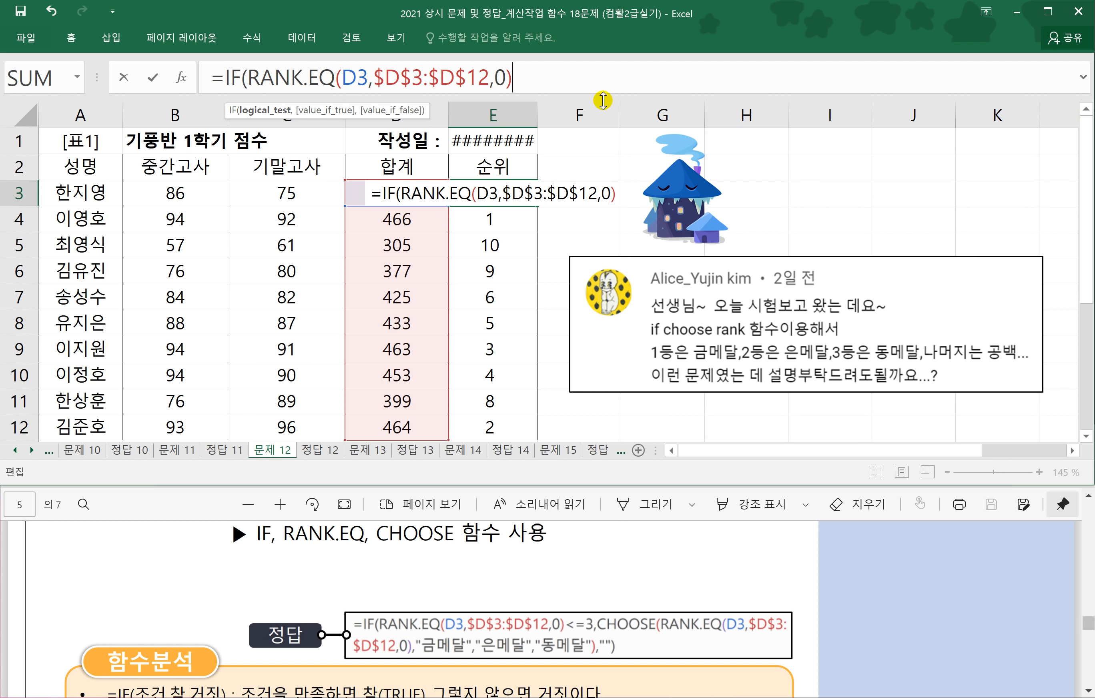
type("<=")
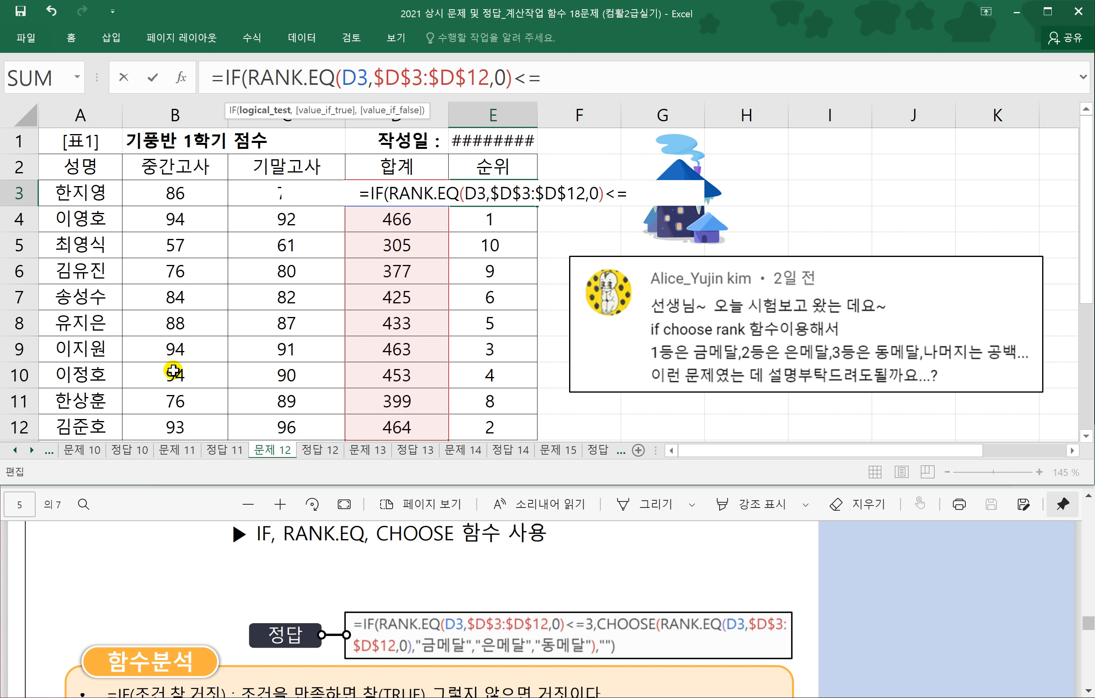
left_click(180, 517)
scroll(322, 575, "up", 3)
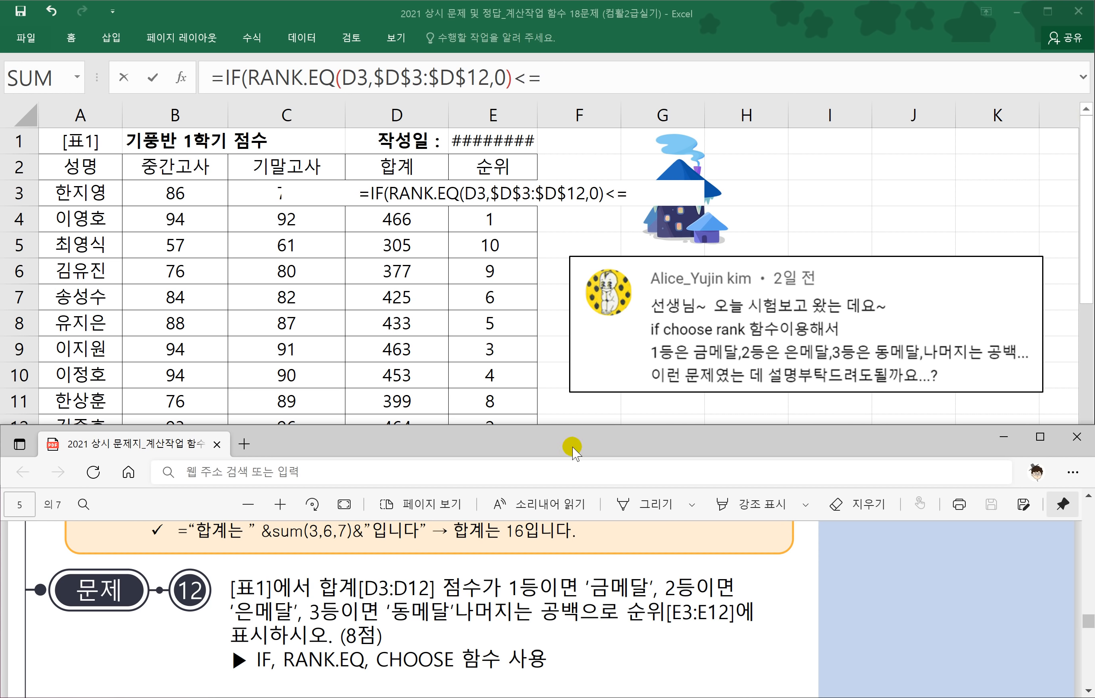
left_click(557, 79)
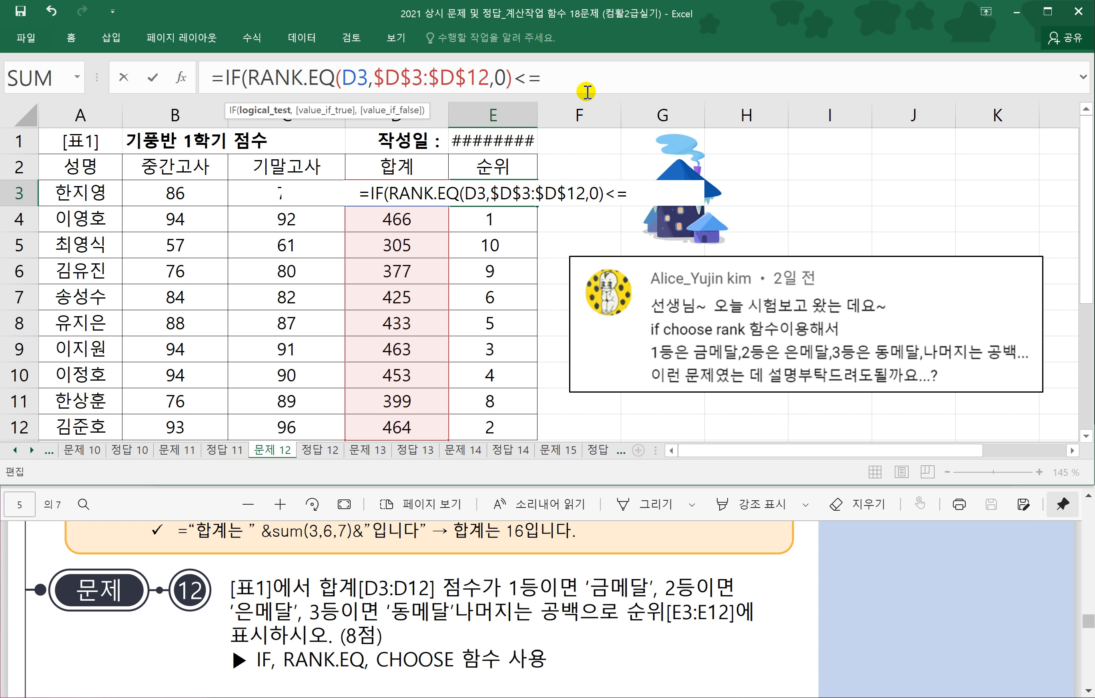
type("3")
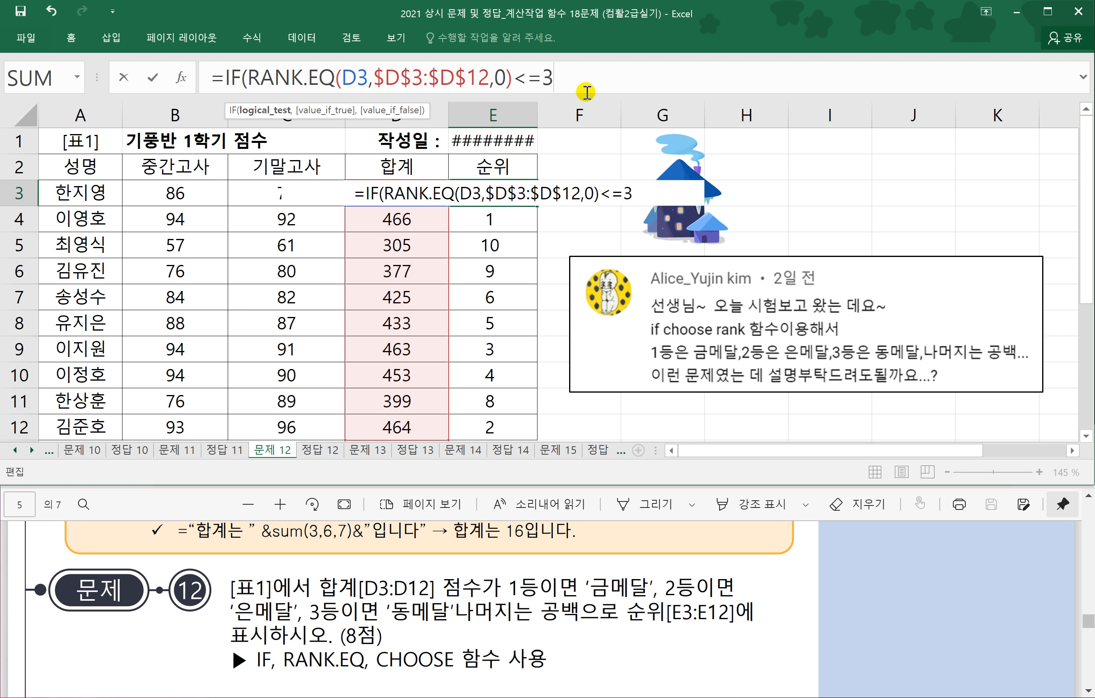
type(",")
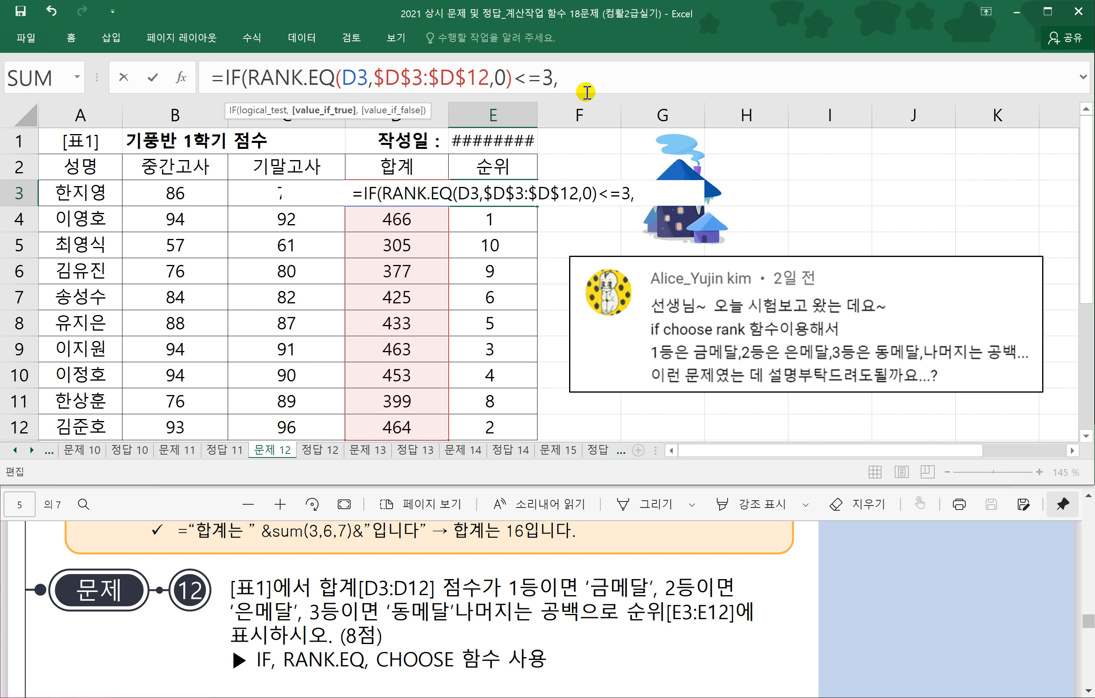
Add CHOOSE( as the true value of the E3 formula with RANK.EQ(D3,$D$3:$D$12,0) as its index number.
type("CHO")
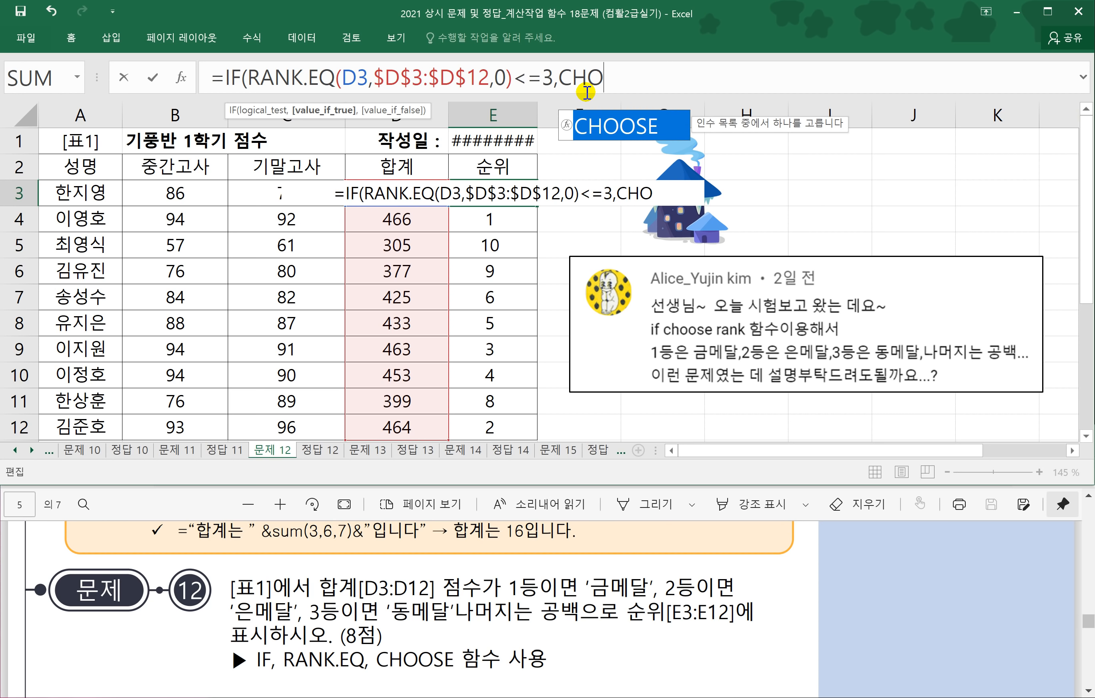
type("OSE(")
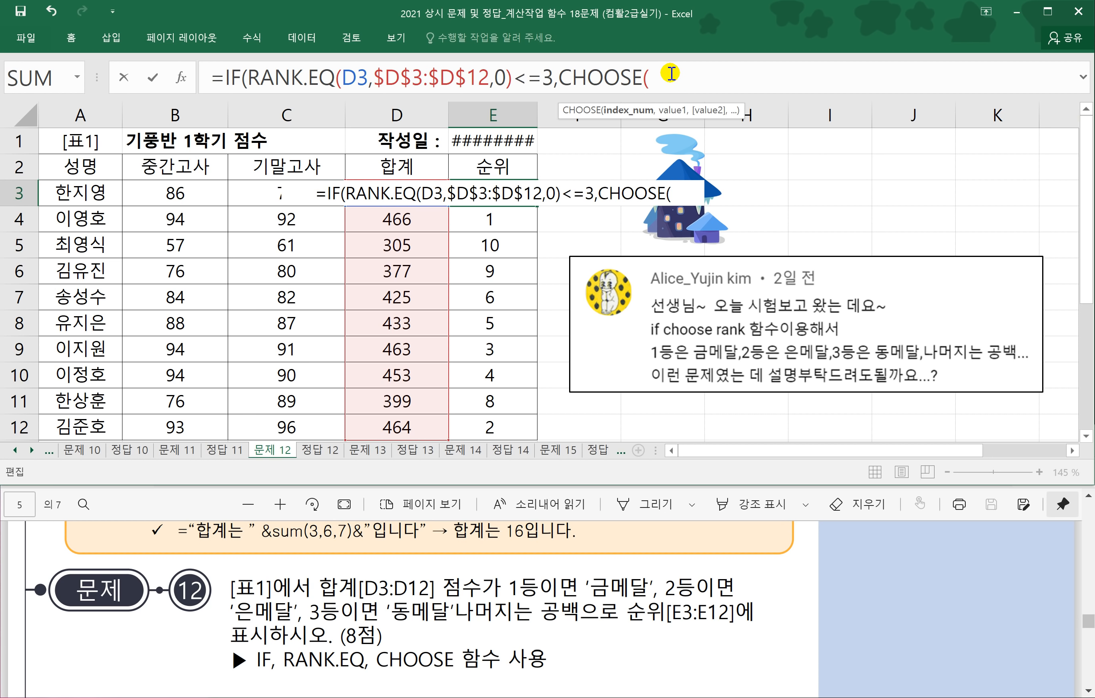
type("RANK.EQ(D3,$D$3:$D$12,0)")
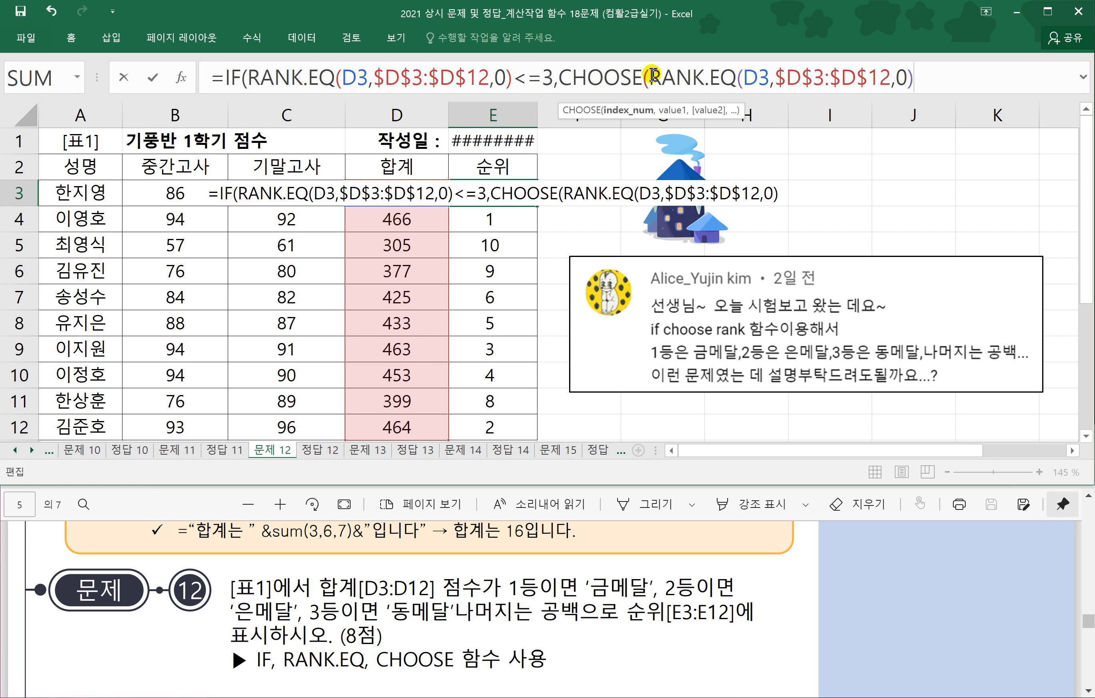
left_click_drag(654, 78, 915, 76)
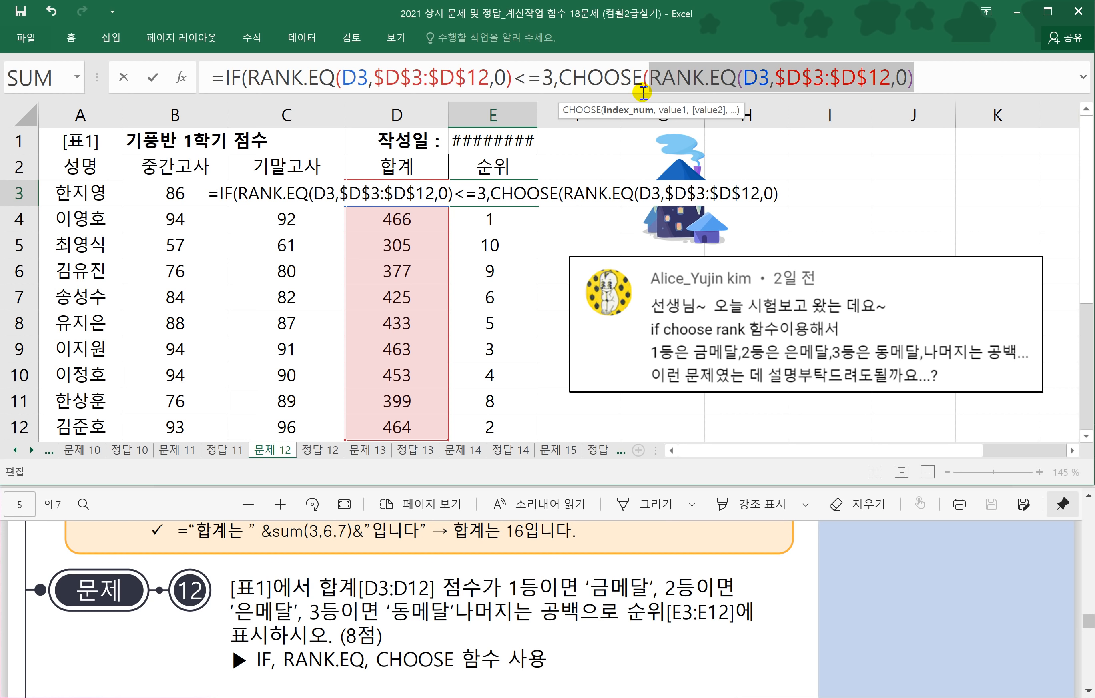
left_click_drag(649, 79, 915, 76)
left_click(920, 76)
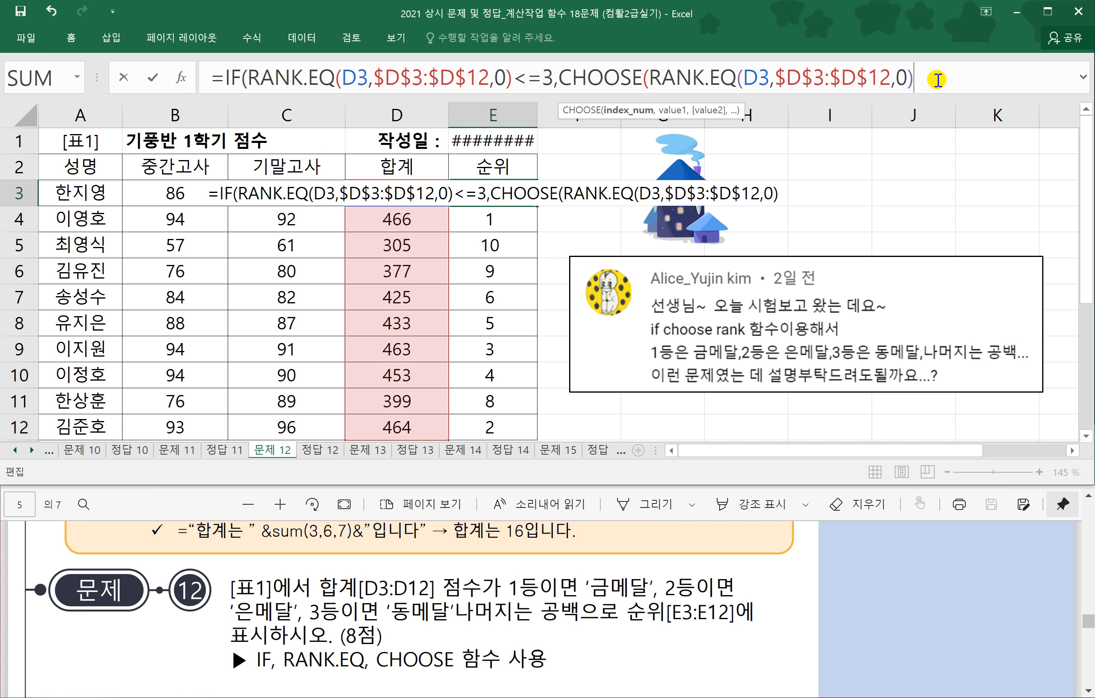
Add "금메달", "은메달" and "동메달" as the CHOOSE values and close the function, expanding the formula bar for the long formula.
type(",\"")
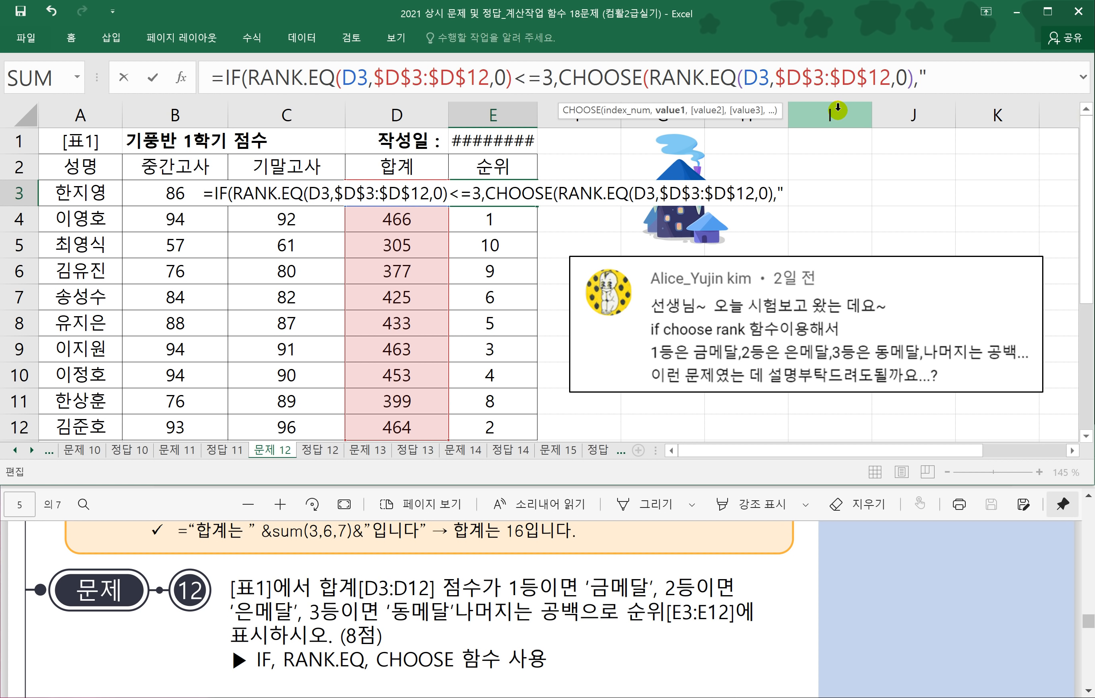
type("금메달")
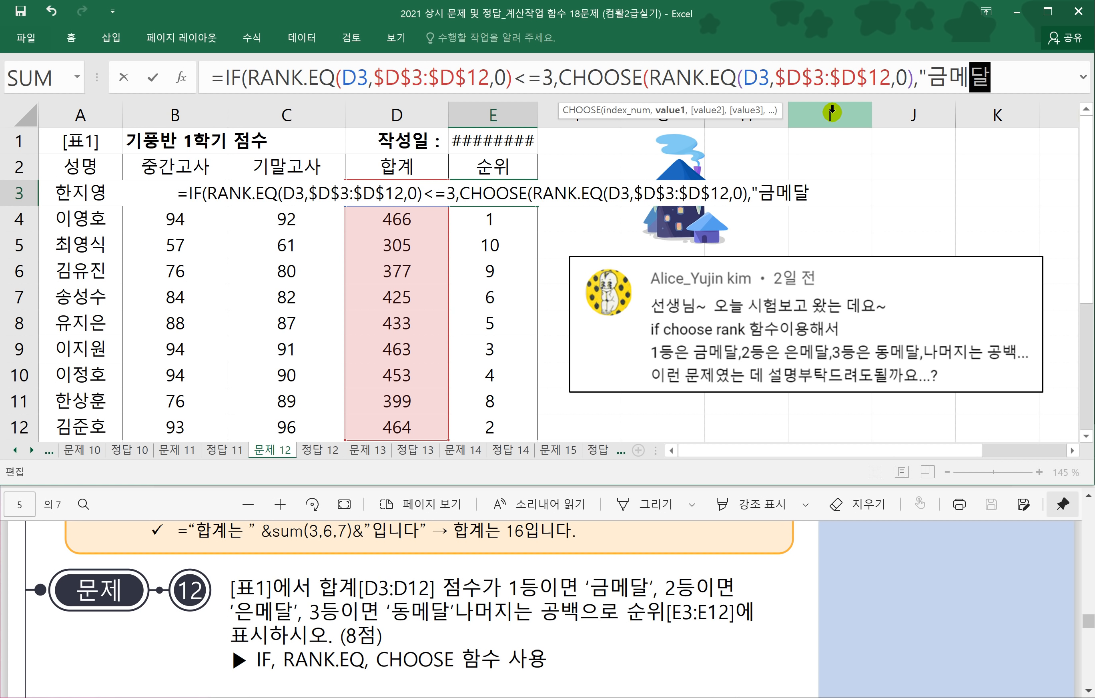
type("\",")
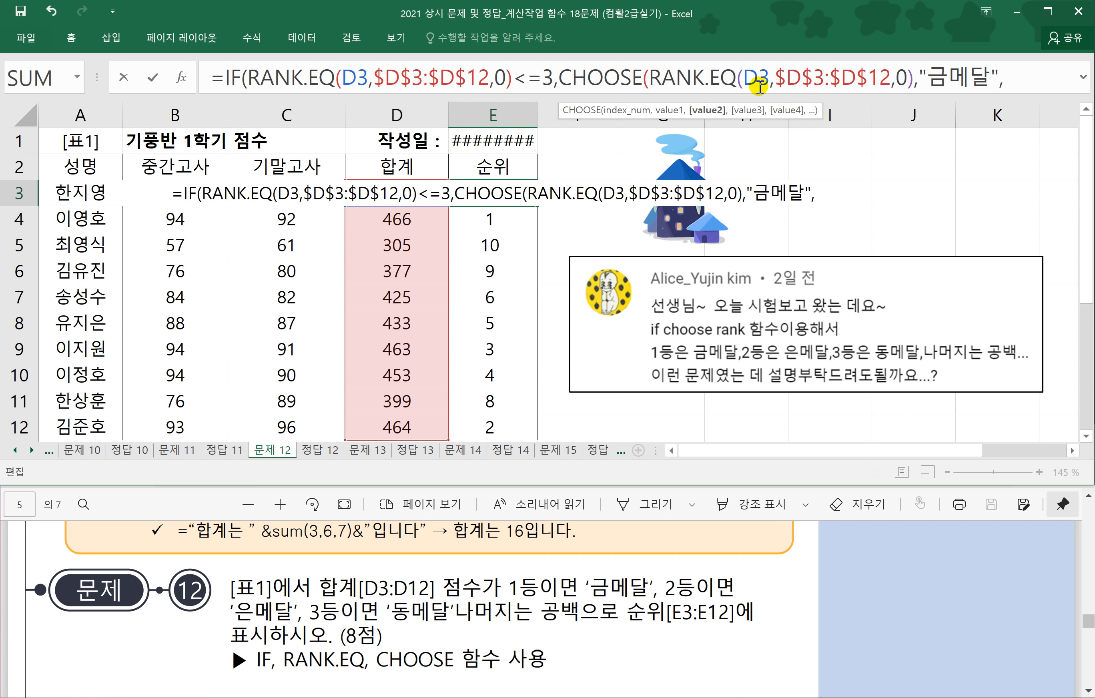
type("\"은메달")
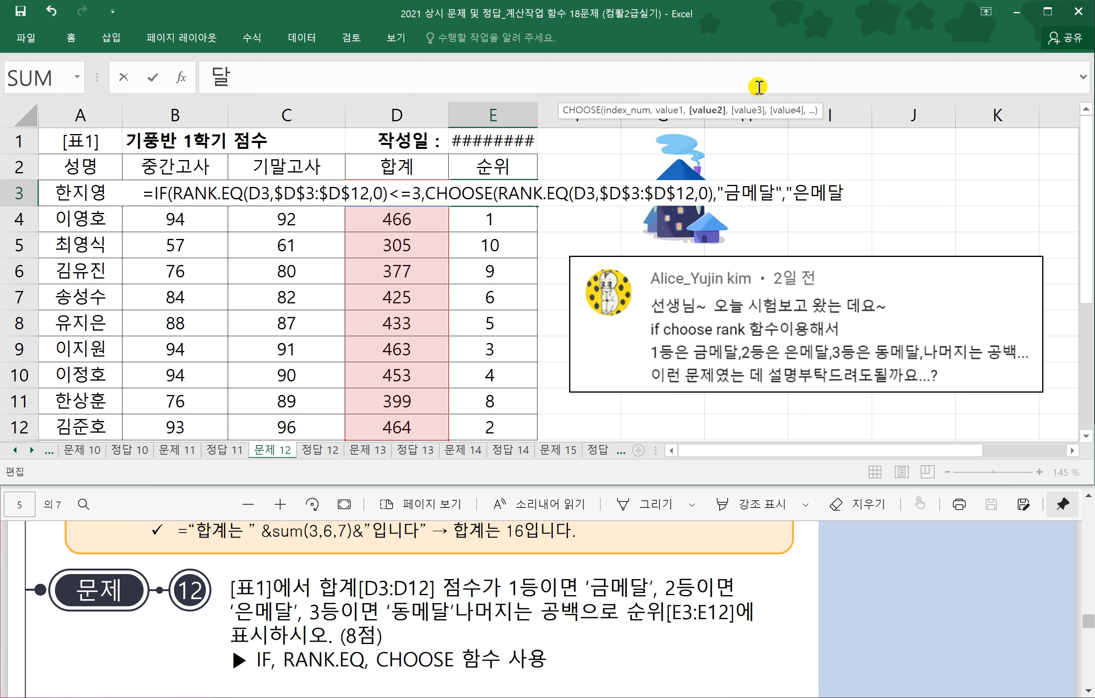
key("ctrl+shift+u")
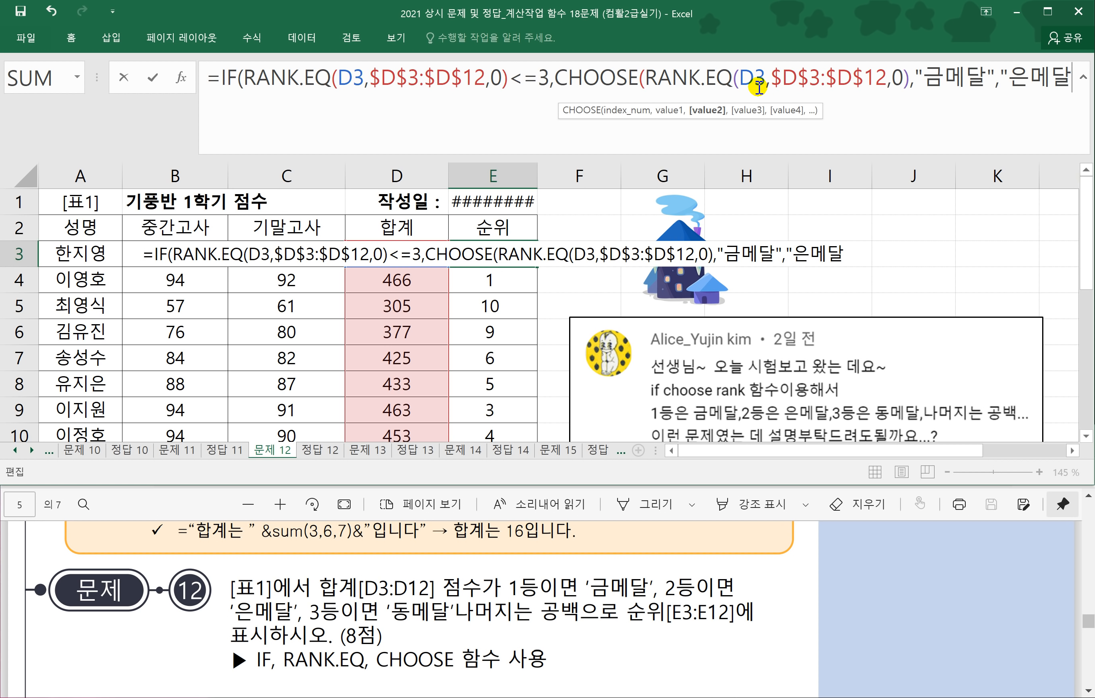
type("\",\"")
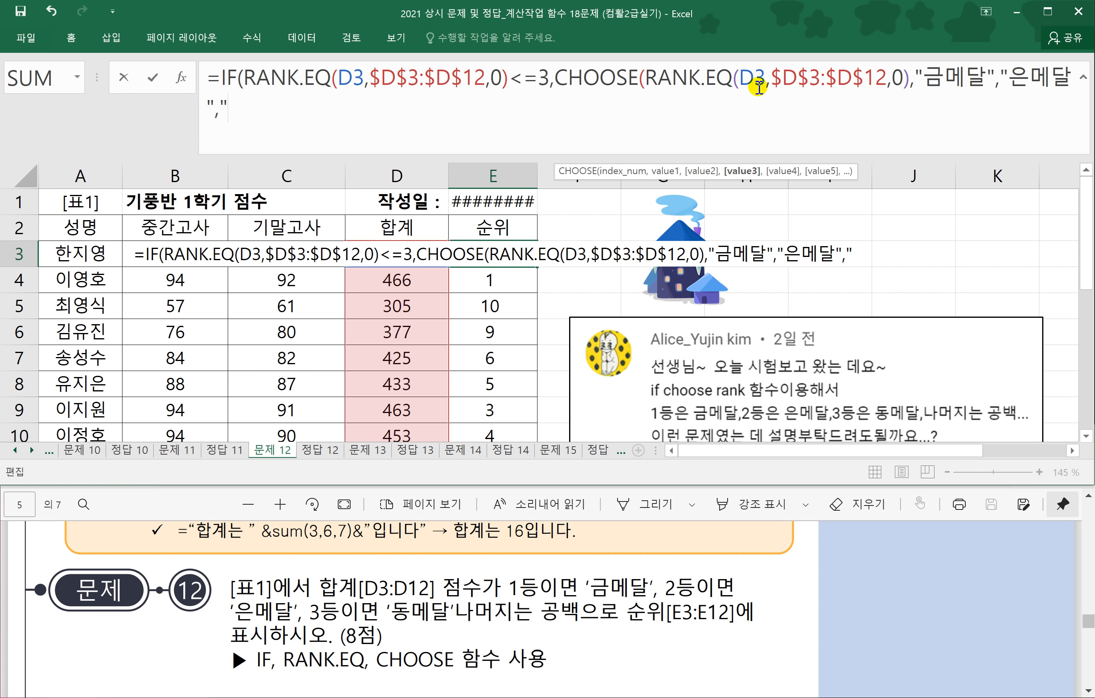
type("동메달")
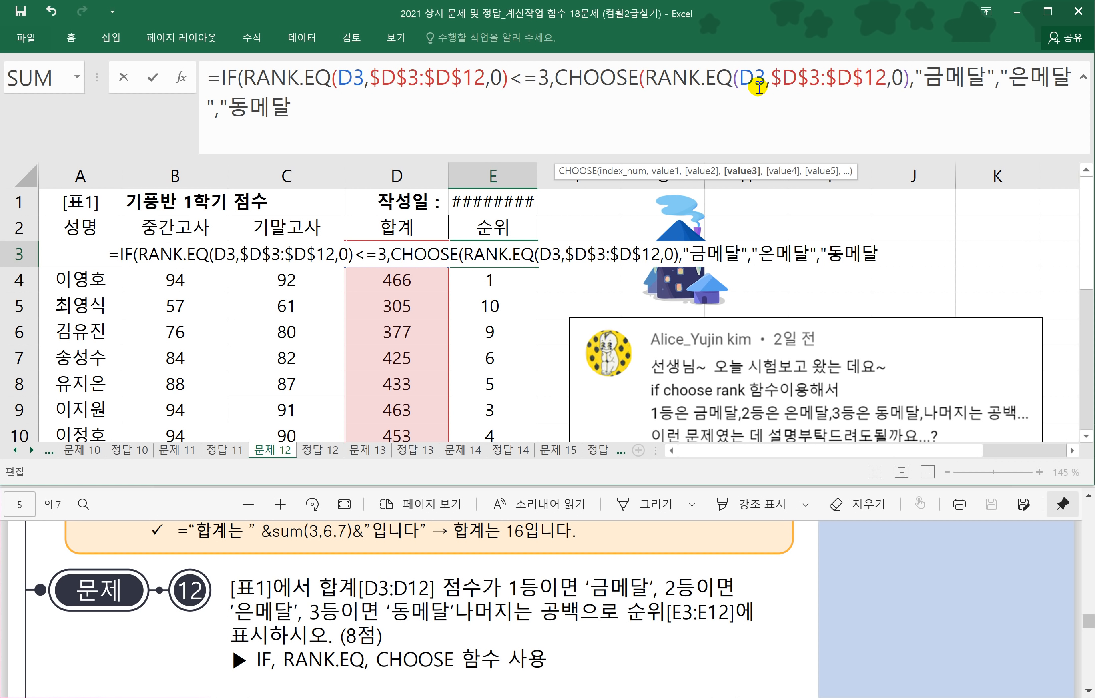
type("\"")
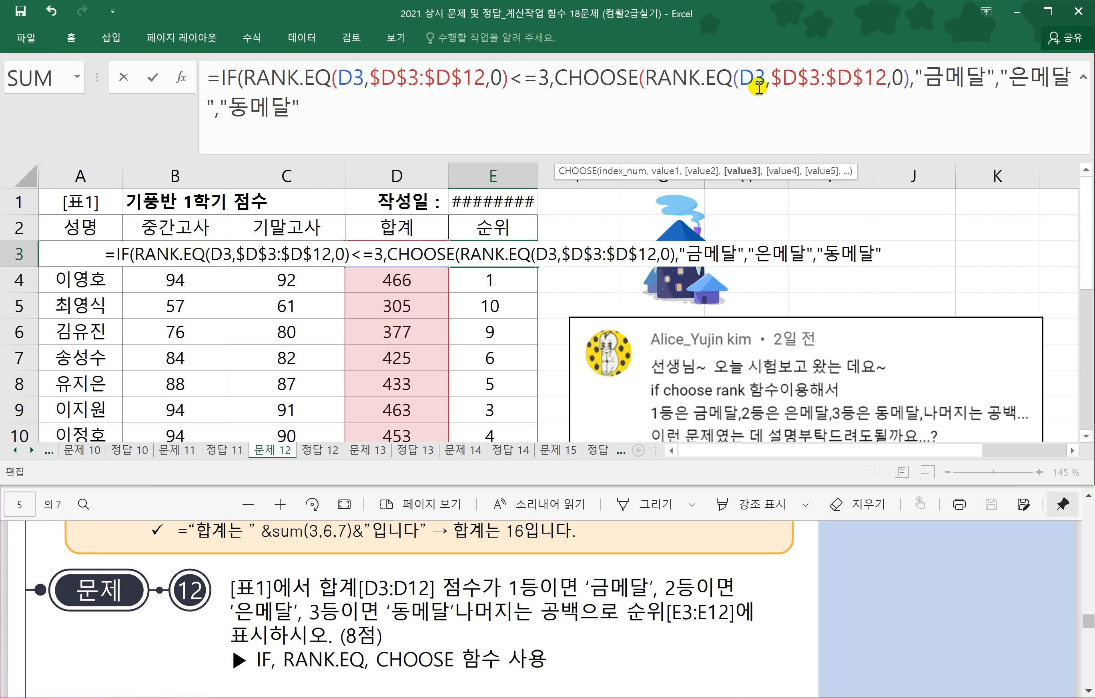
type(")")
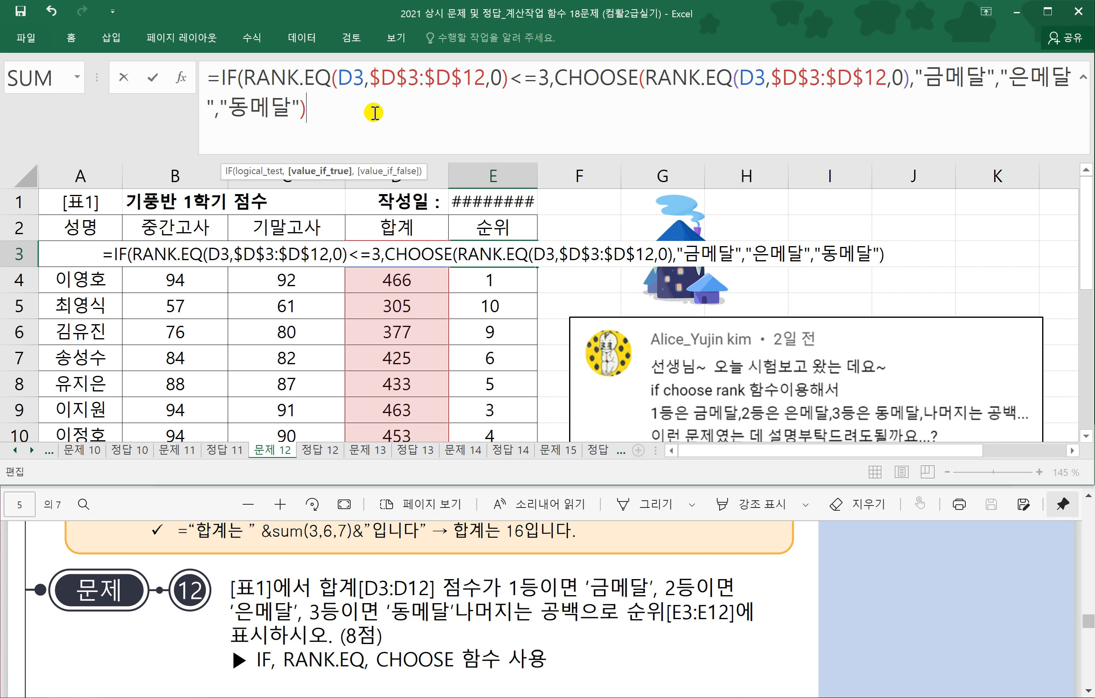
Add an empty string "" as the IF false value, close the formula in E3, review it and commit it.
type(",")
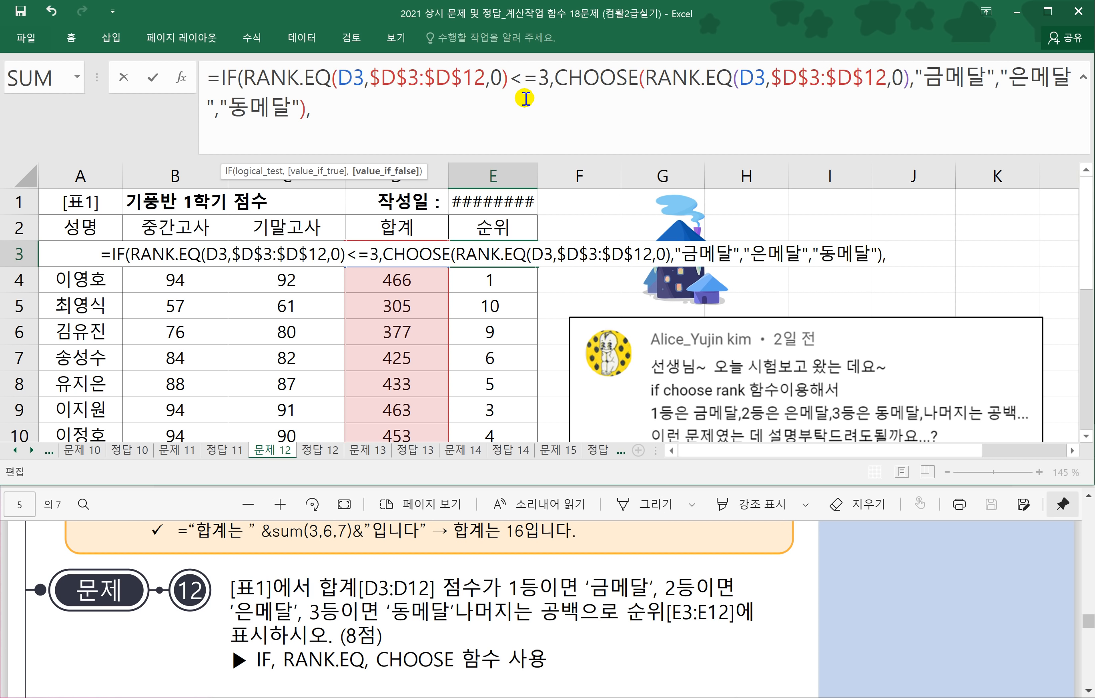
type("\"\"")
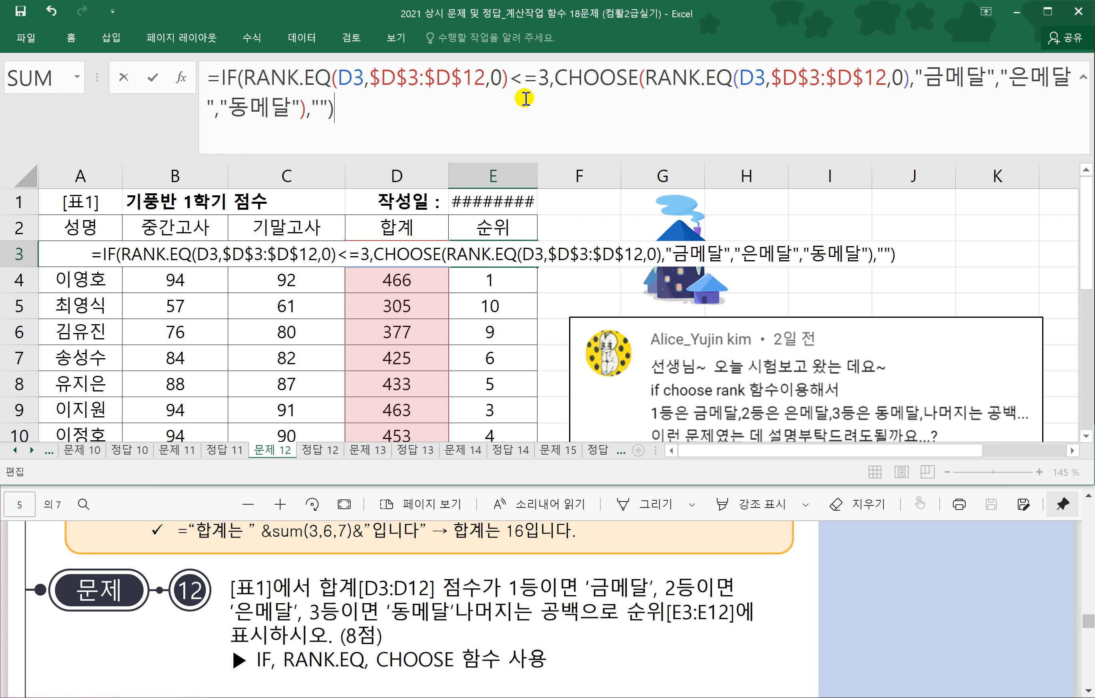
left_click_drag(247, 76, 328, 111)
left_click(315, 110)
left_click(345, 112)
key("Return")
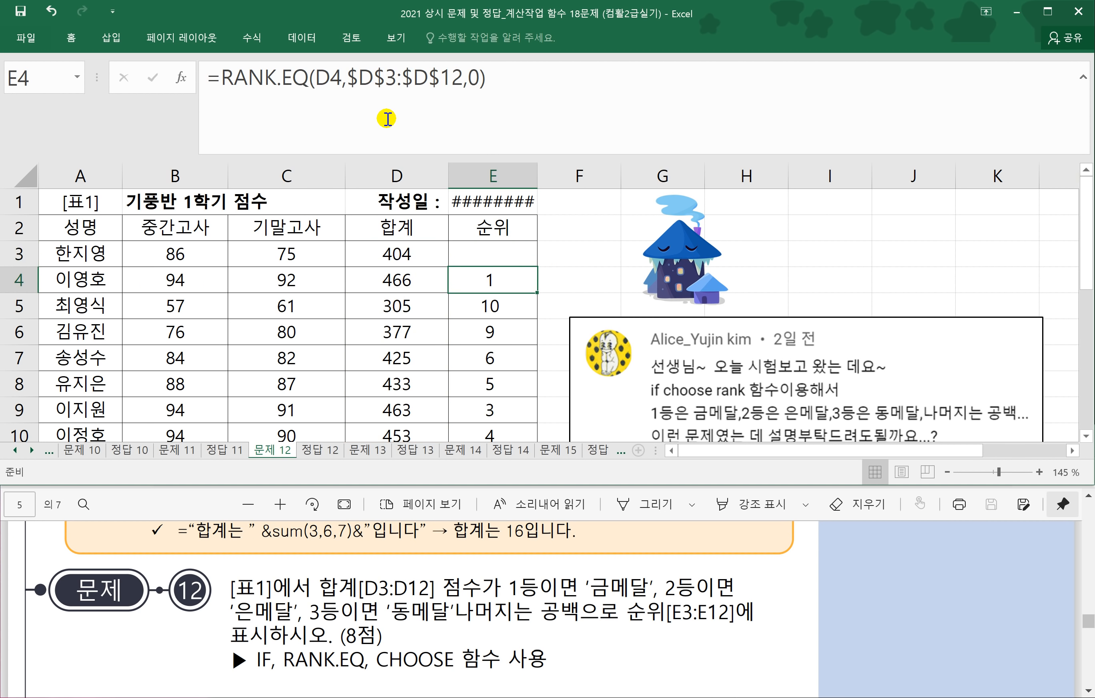
Fill the medal formula from E3 down through E12 and check the copied formulas in E9 and E4.
left_click(465, 248)
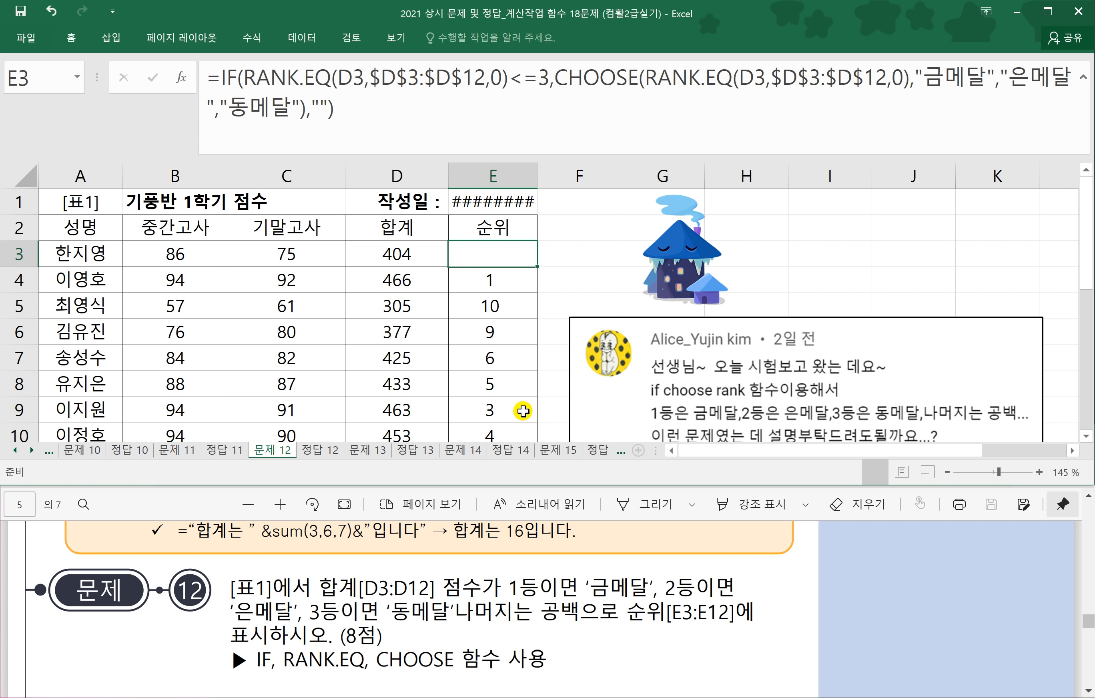
scroll(520, 410, "down", 1)
scroll(532, 386, "up", 1)
left_click_drag(538, 267, 519, 416)
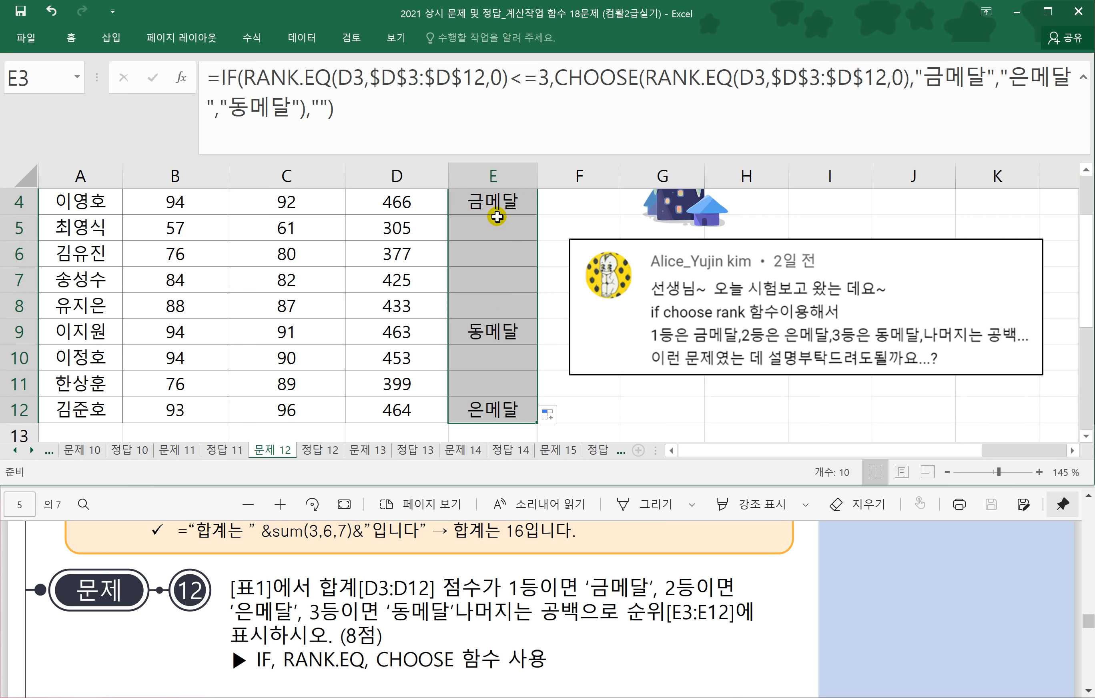
left_click(488, 336)
scroll(489, 322, "up", 1)
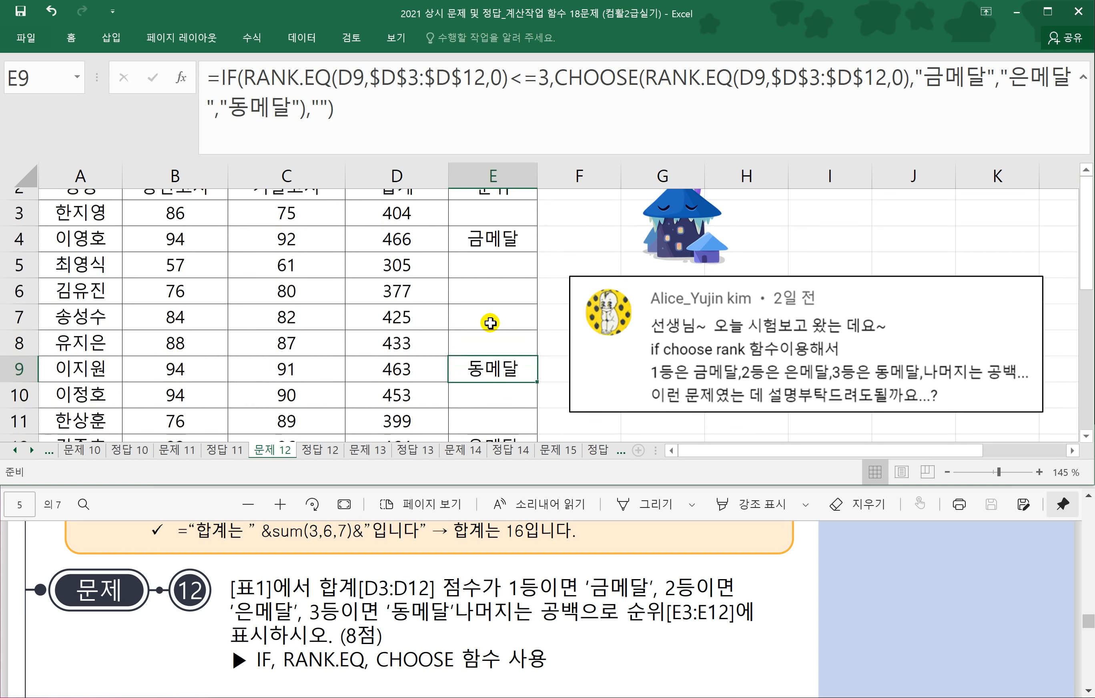
scroll(488, 313, "up", 1)
left_click(482, 281)
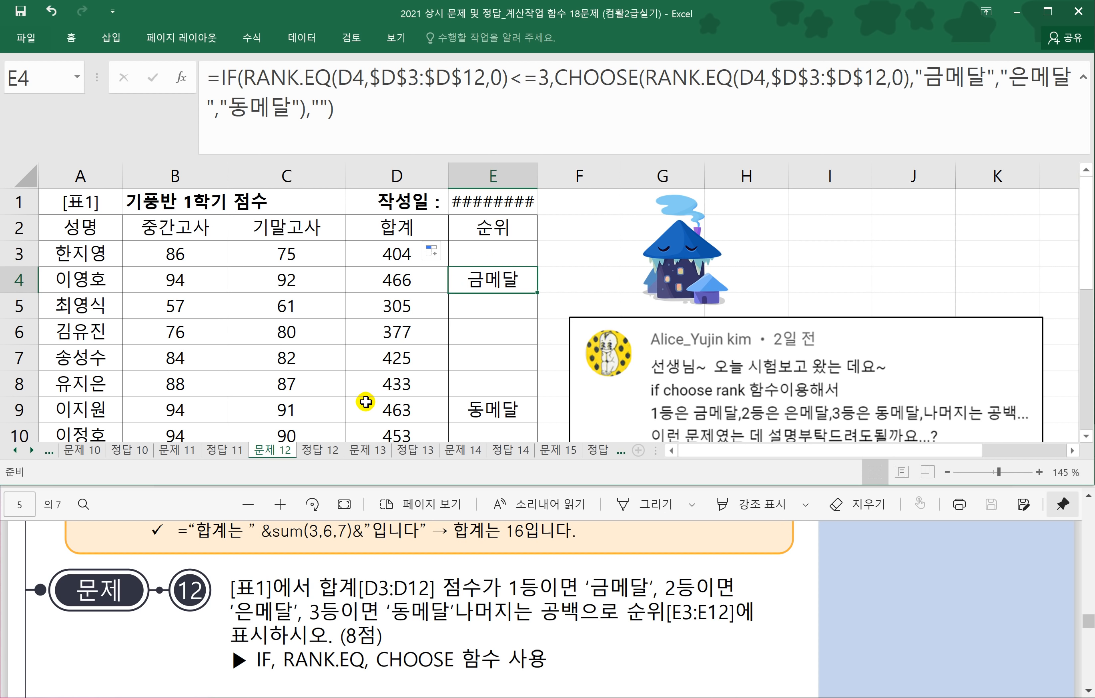
Open the 문제 13 sheet and collapse the formula bar to one line to show the driving record table.
left_click(366, 450)
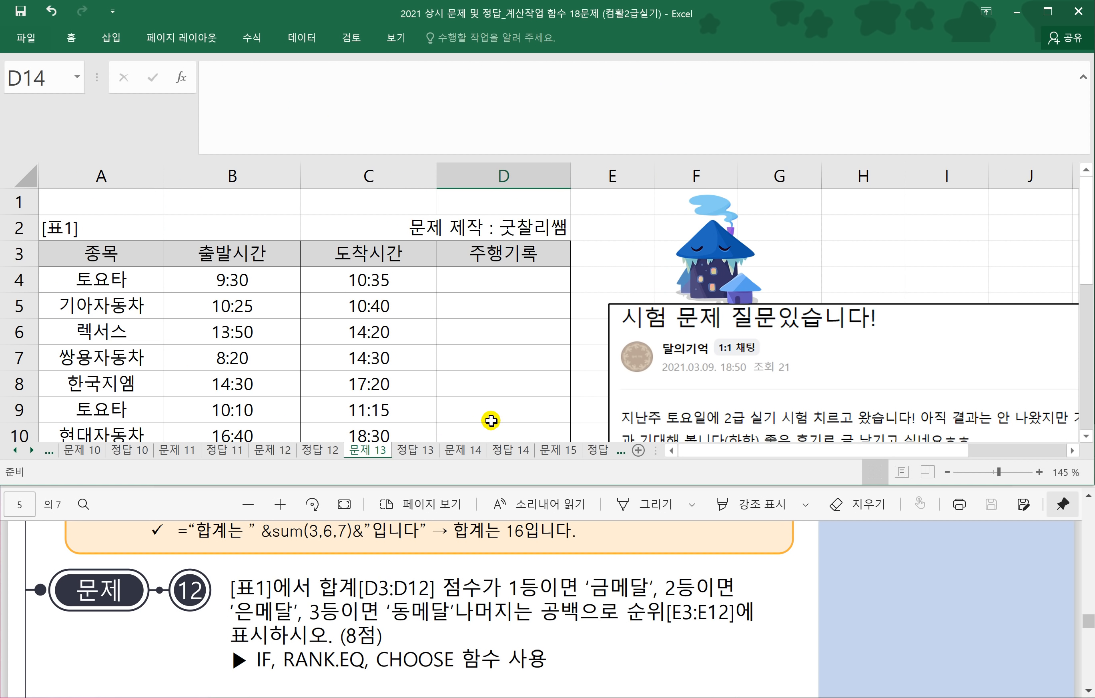
key("ctrl+shift+u")
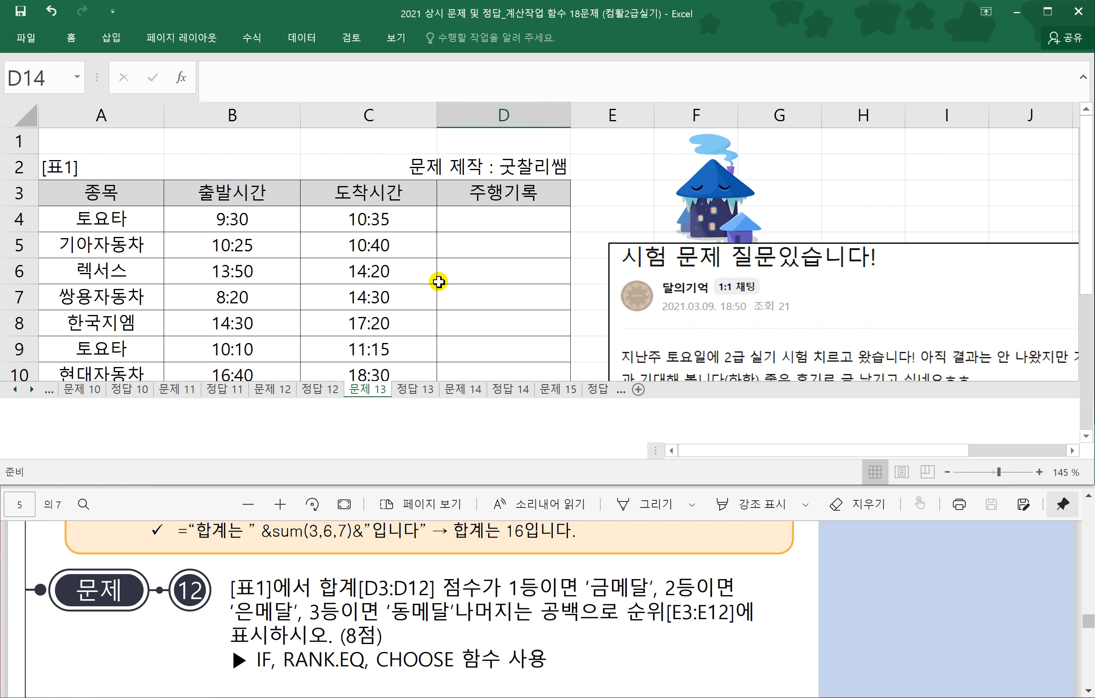
scroll(438, 282, "down", 2)
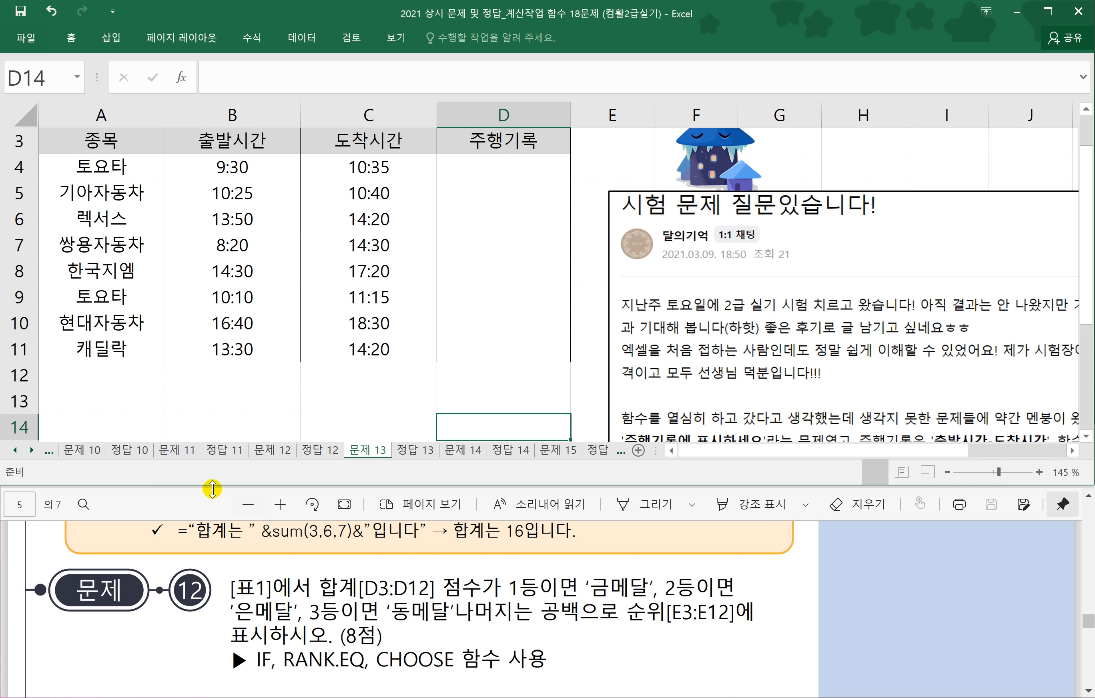
Switch to the PDF problem sheet in the browser and read problem 13 on page 6.
left_click(186, 506)
left_click(314, 411)
left_click(120, 512)
scroll(310, 625, "down", 5)
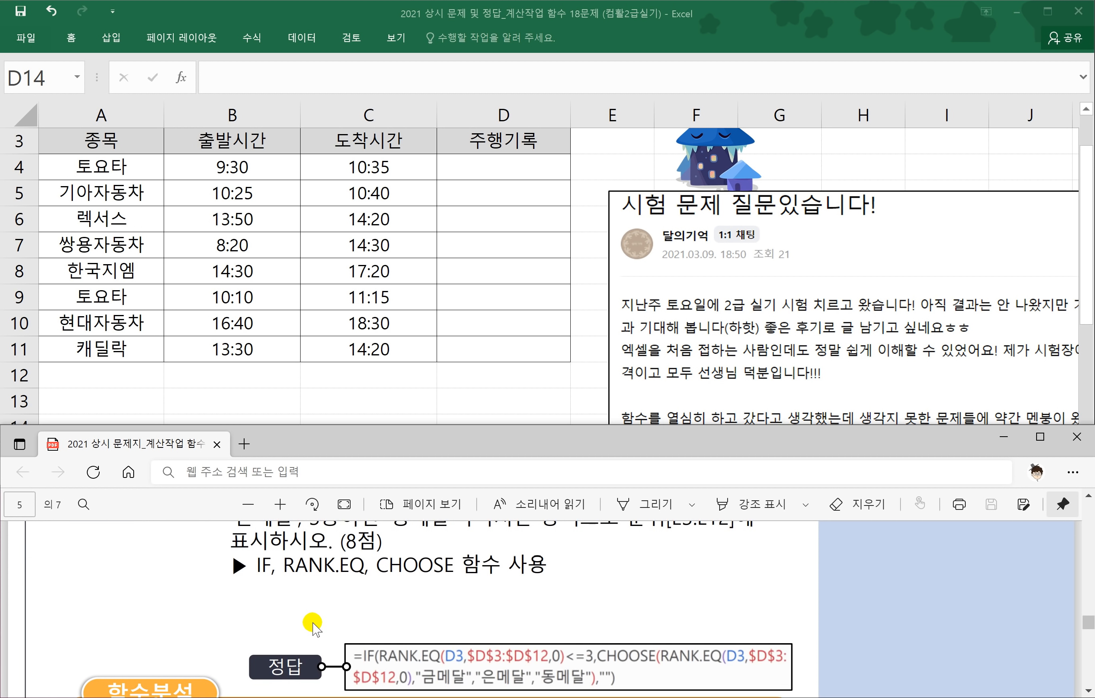
scroll(308, 618, "down", 8)
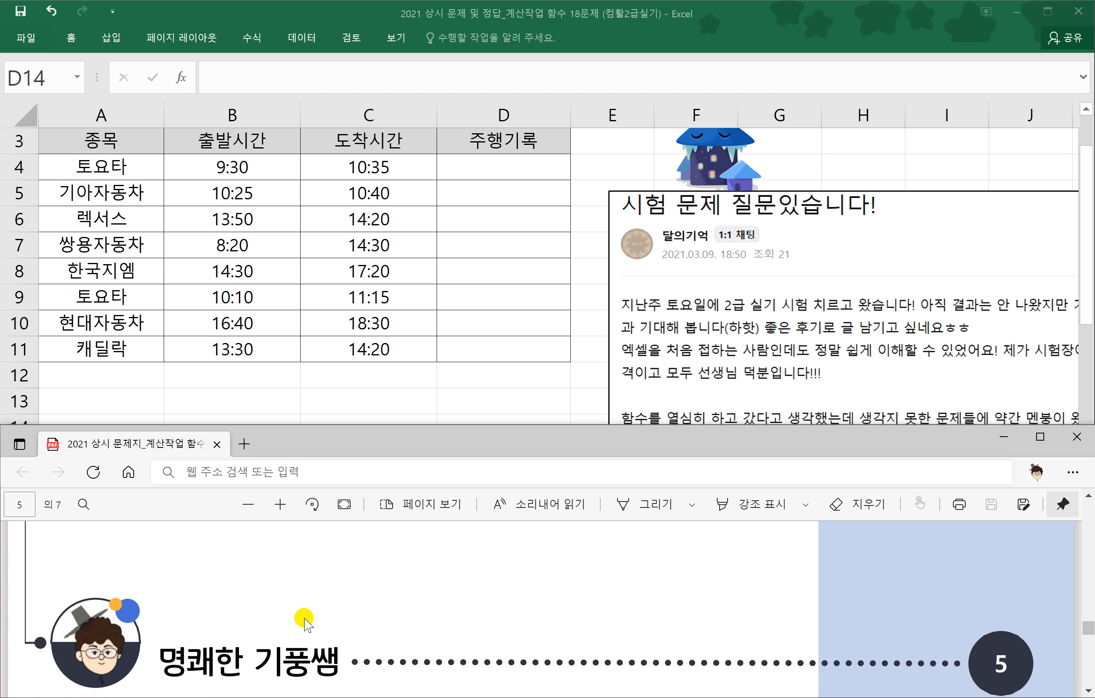
scroll(304, 614, "down", 2)
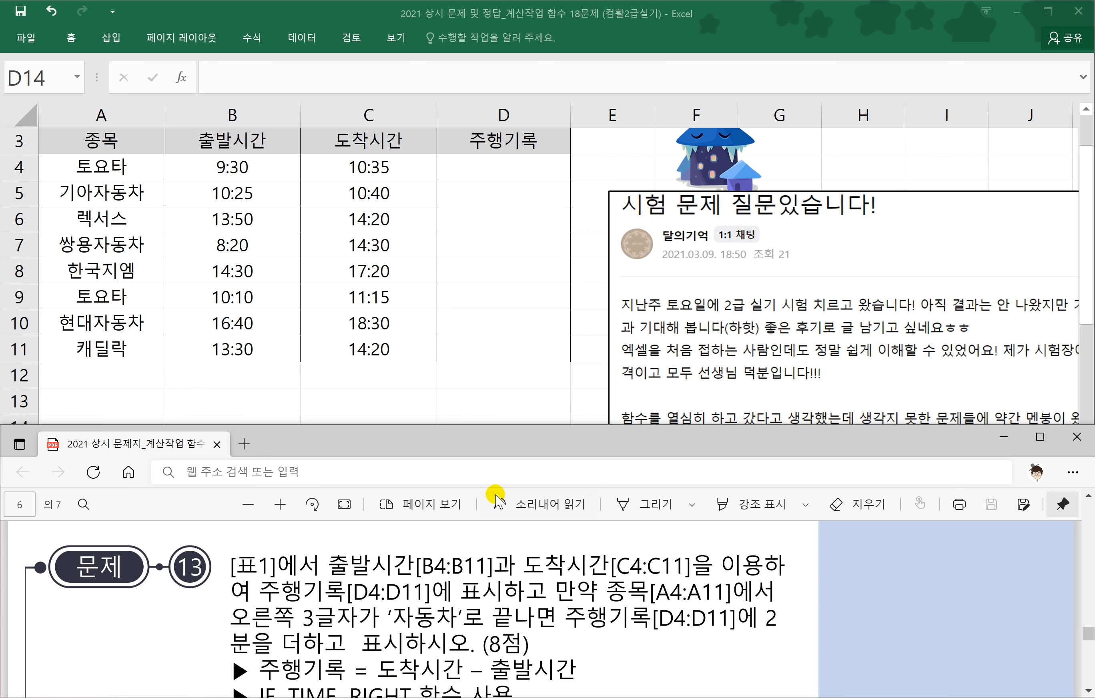
Return to Excel and begin the 주행기록 formula in D4 with an equals sign.
left_click(474, 271)
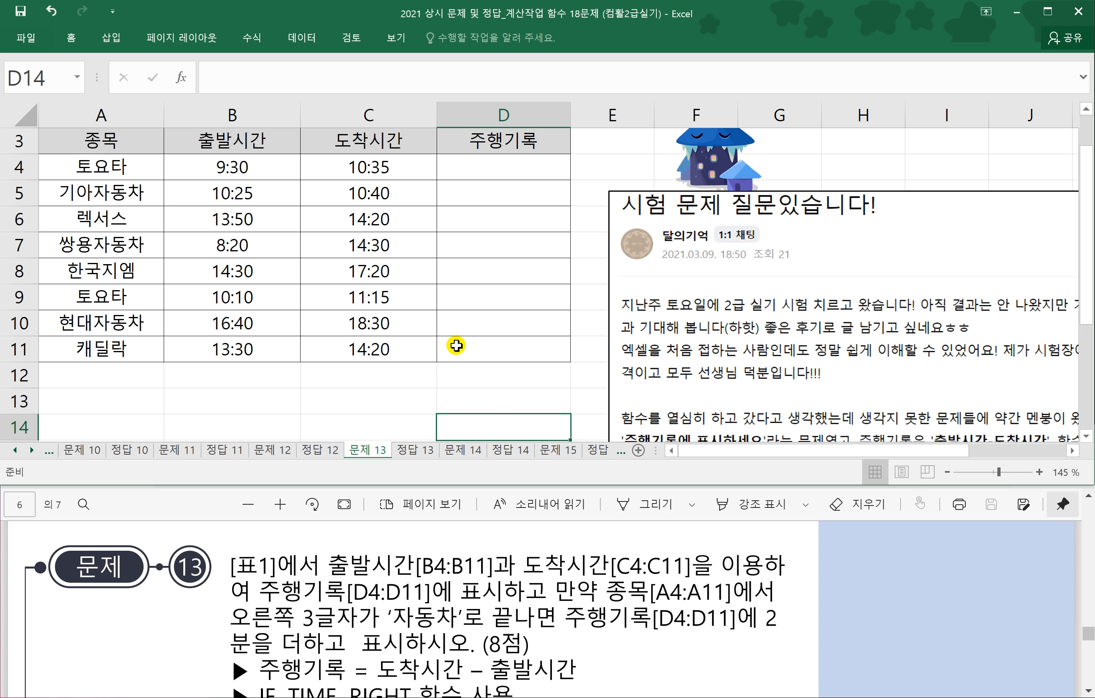
left_click(484, 169)
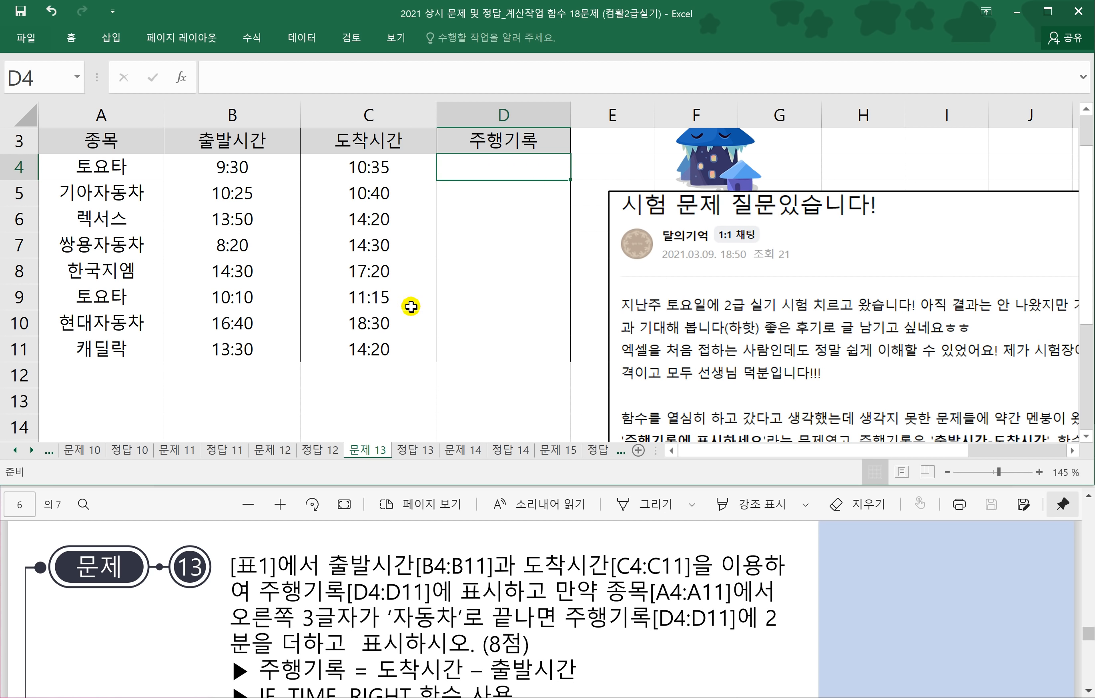
left_click(216, 506)
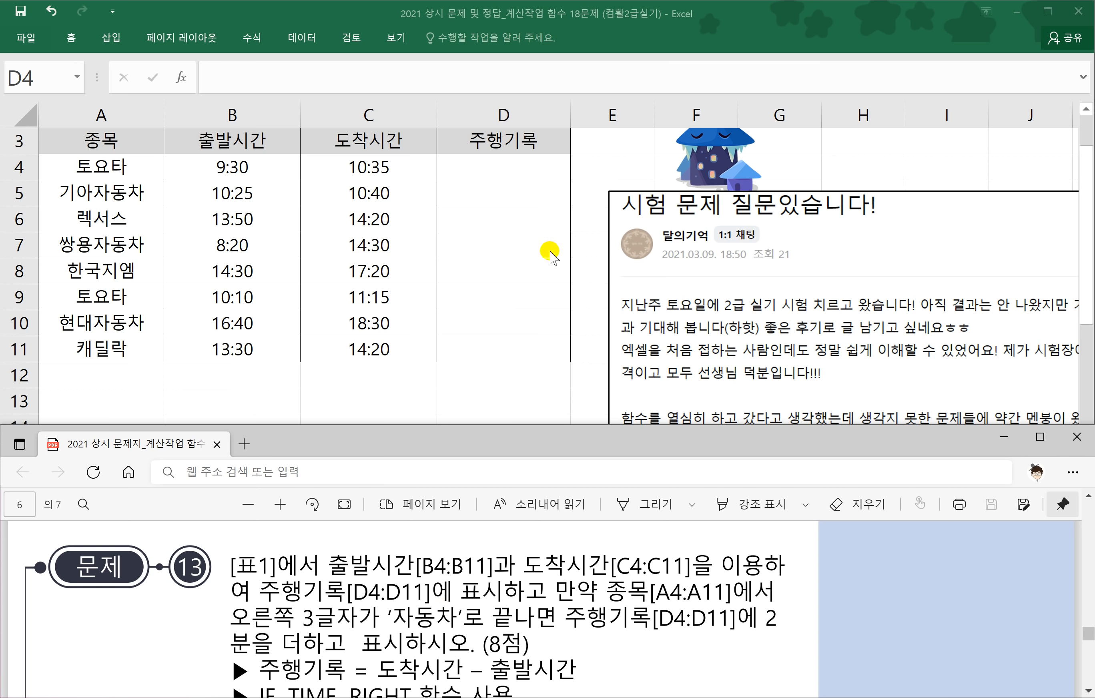
left_click(491, 169)
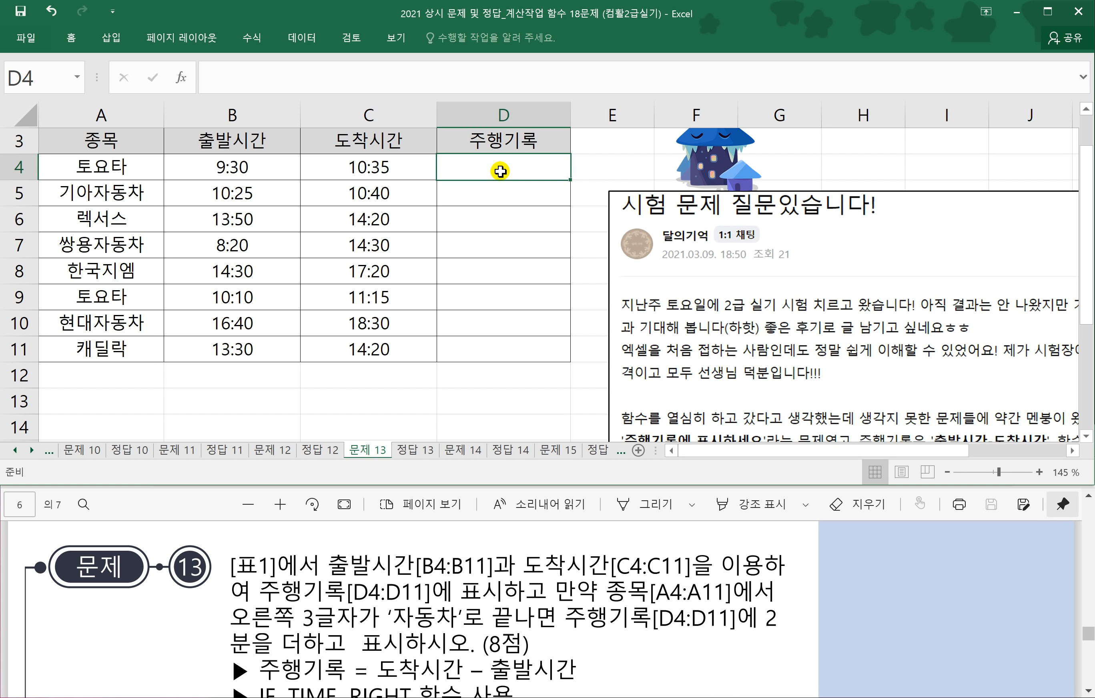
type("=")
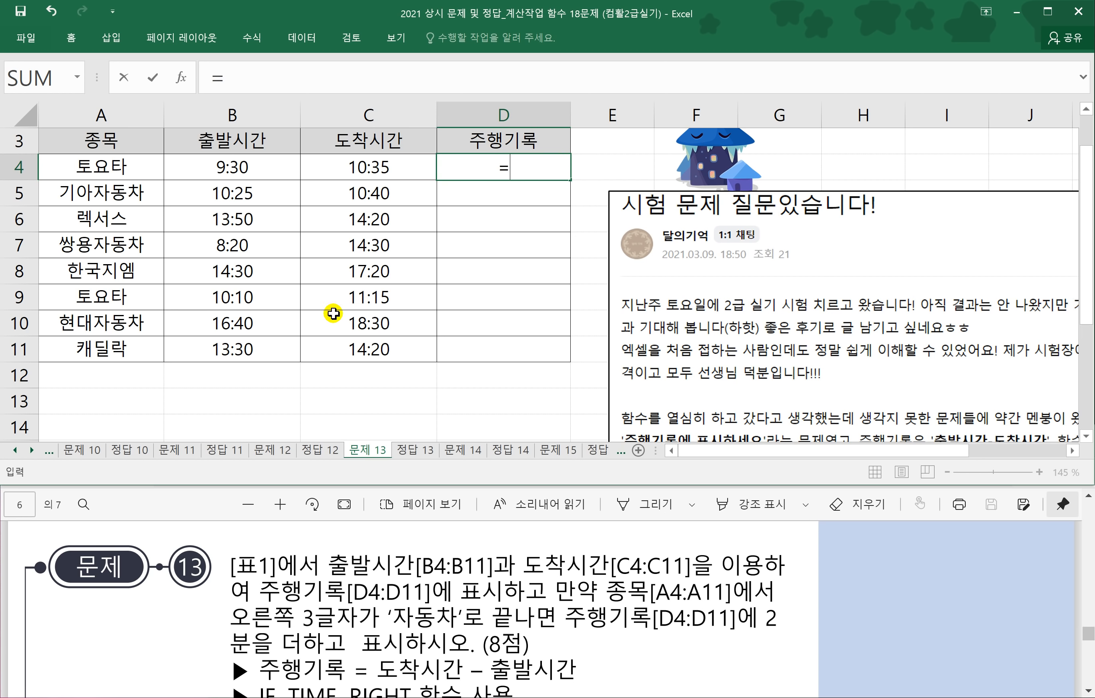
Examine problem 13's required functions, answer formula and the IF, TIME and RIGHT explanations in the PDF.
left_click(205, 510)
scroll(445, 578, "down", 2)
scroll(446, 578, "down", 1)
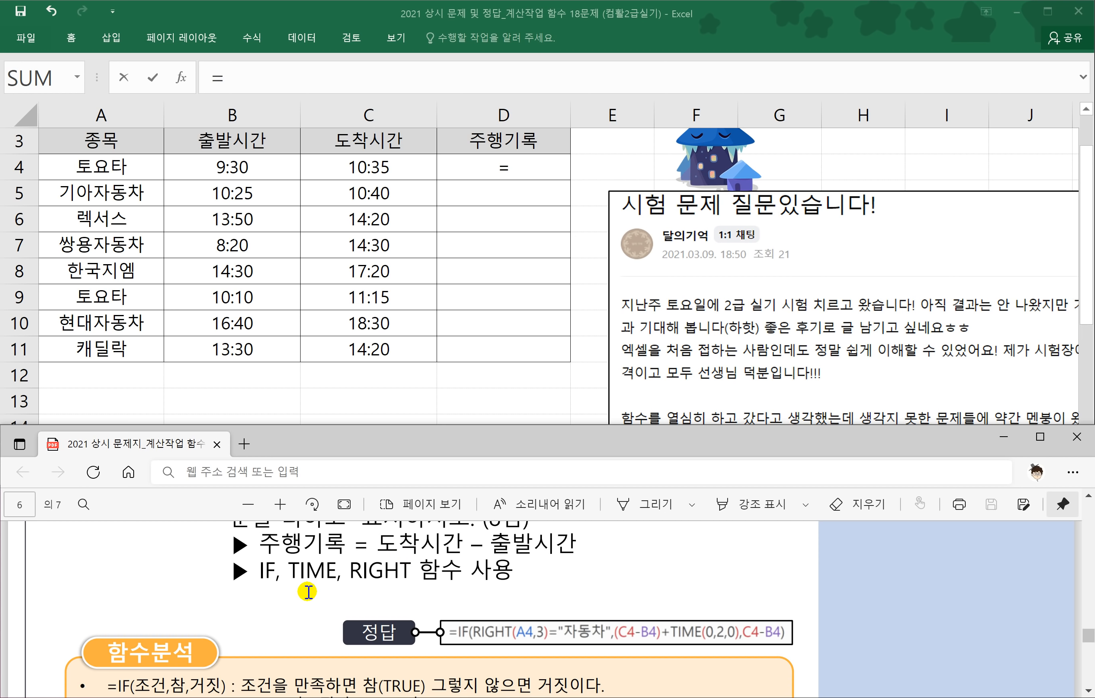
scroll(283, 597, "down", 2)
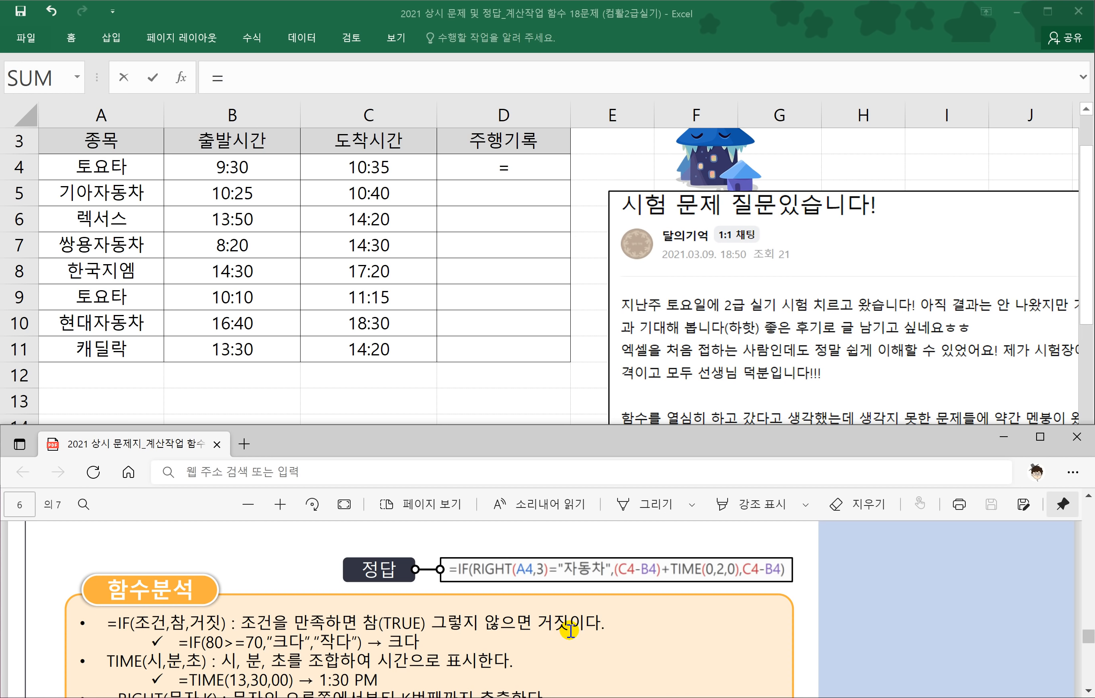
scroll(179, 644, "down", 1)
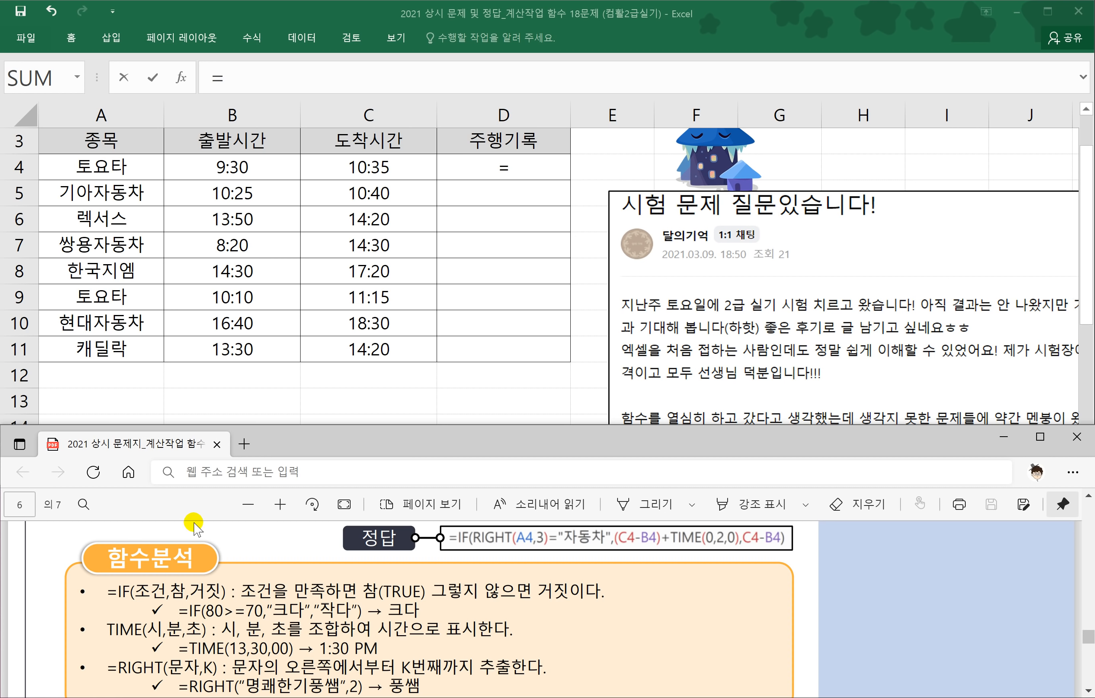
Enter =C4-B4 in D4 to subtract the departure time from the arrival time.
left_click(538, 161)
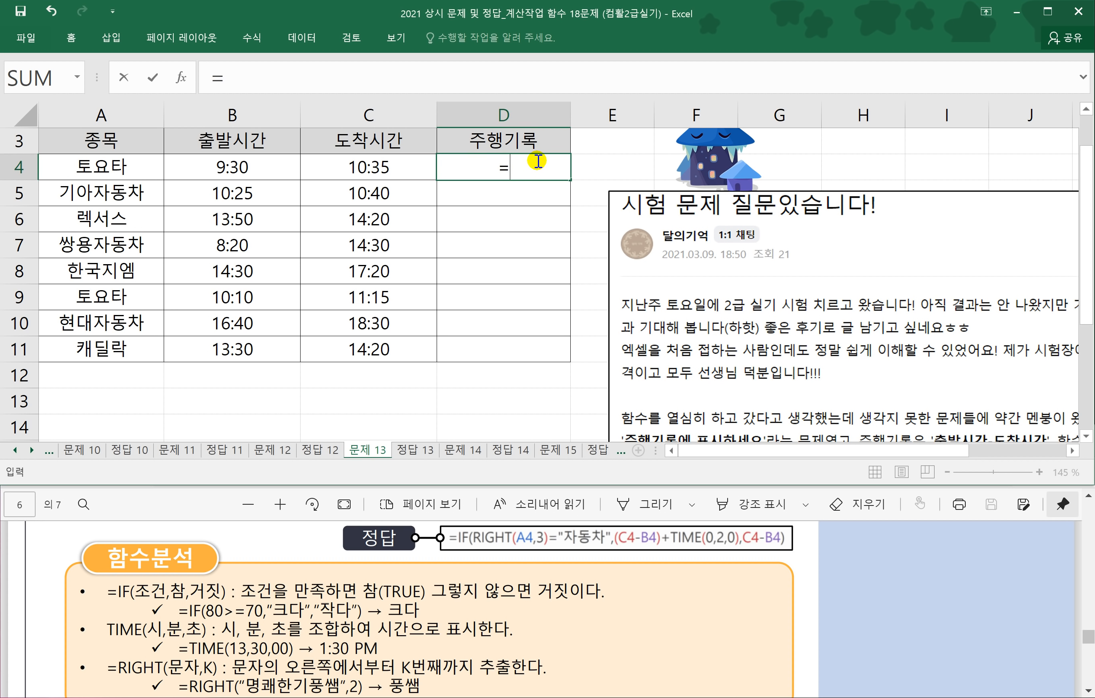
left_click(221, 506)
scroll(321, 538, "up", 3)
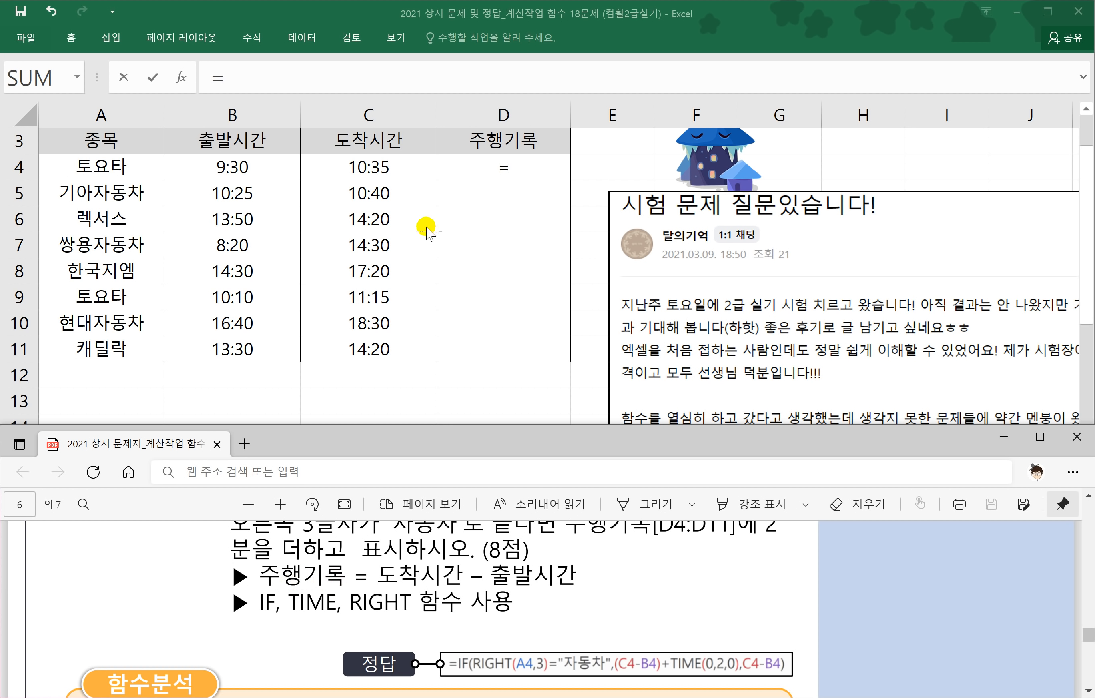
left_click(522, 167)
left_click(391, 167)
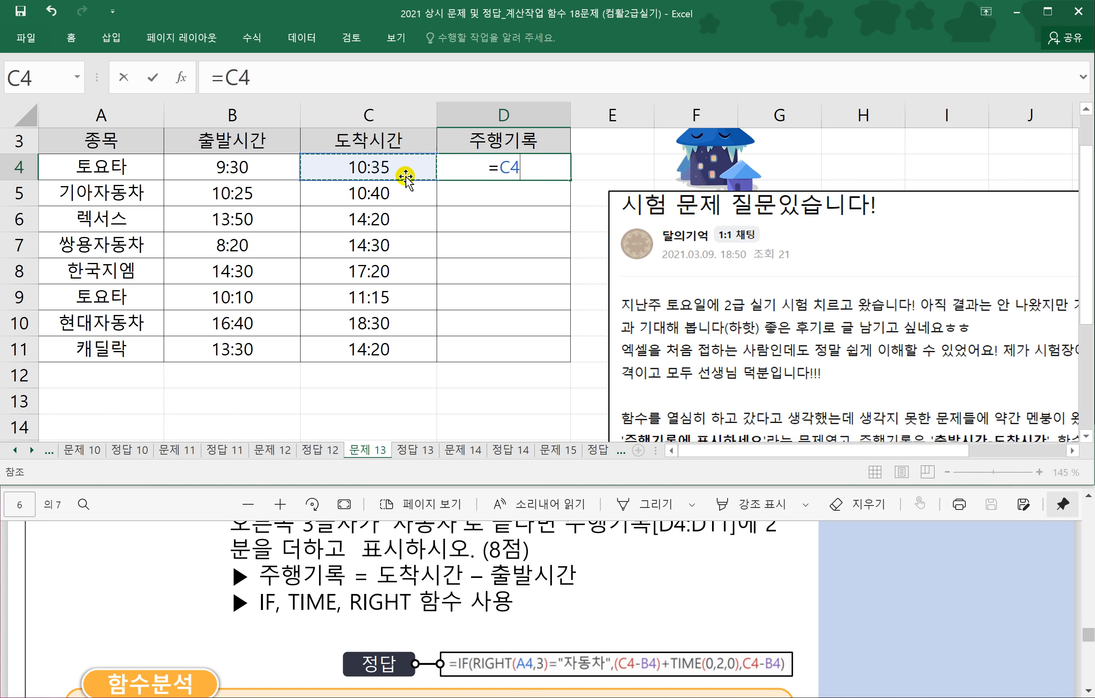
type("-")
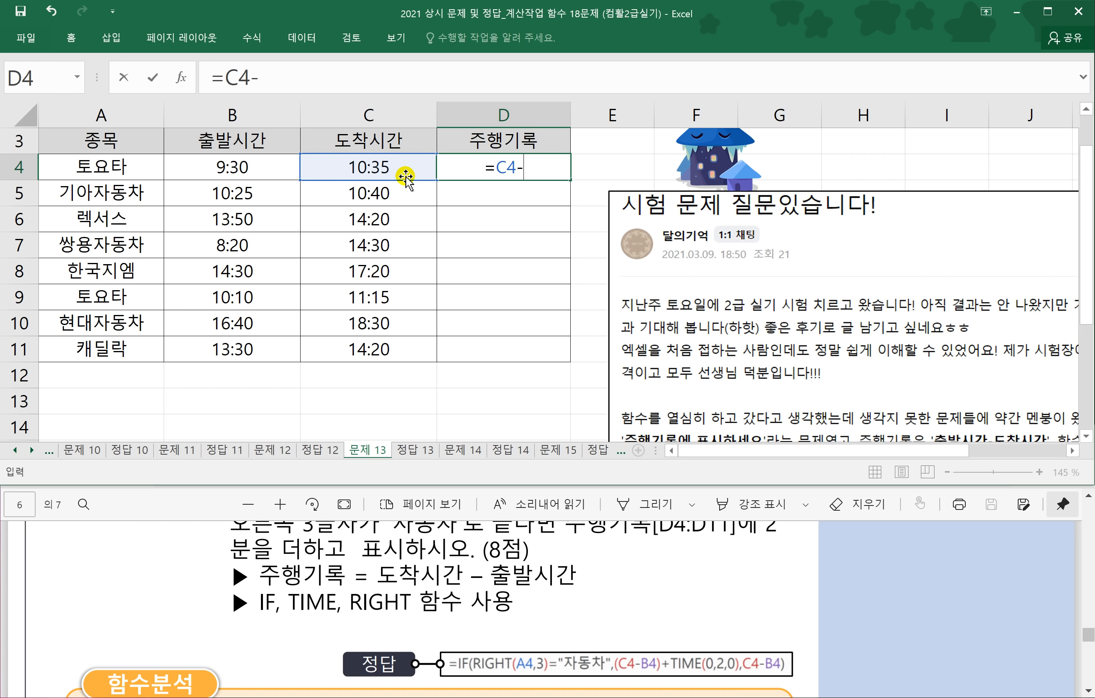
left_click(250, 171)
key("Return")
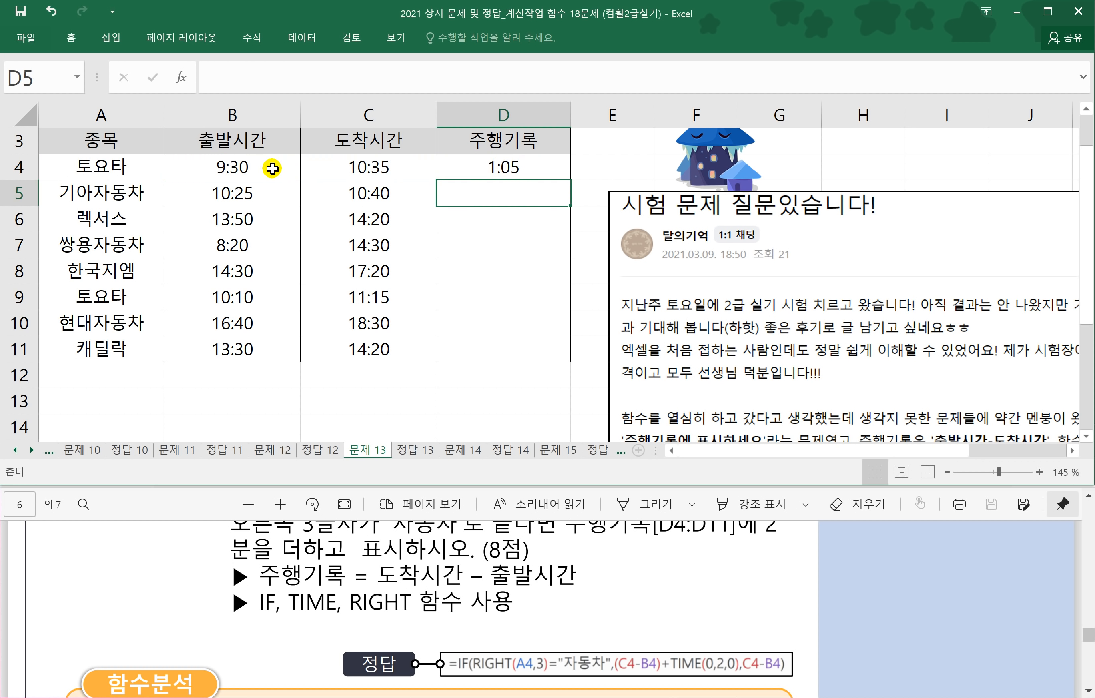
left_click(458, 158)
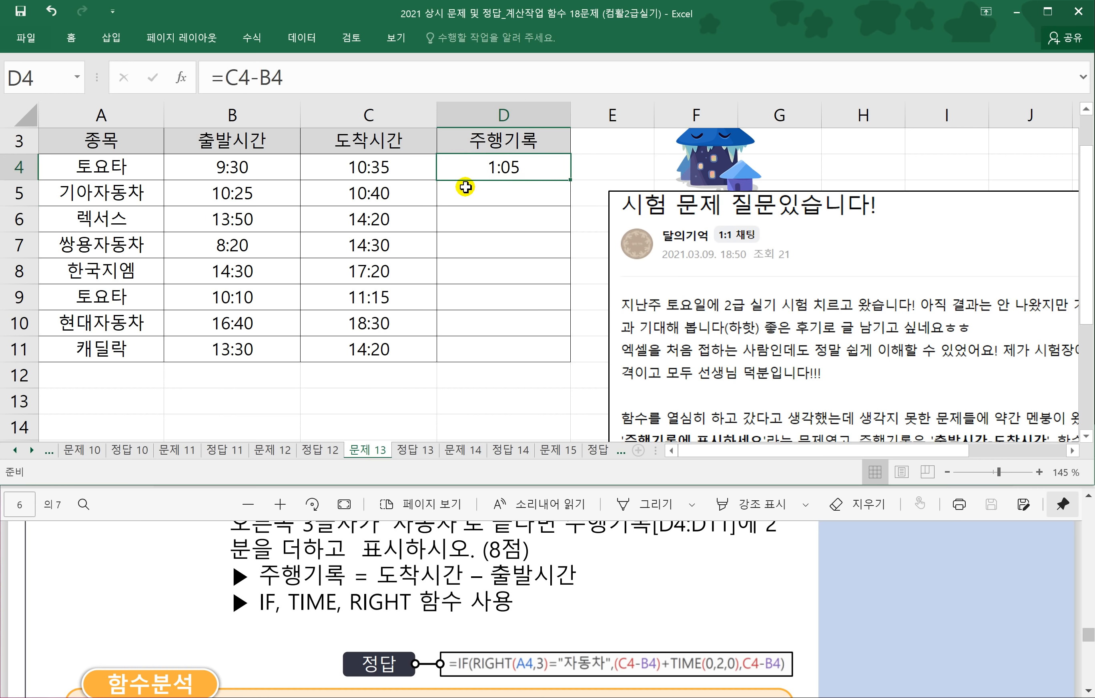
scroll(465, 184, "up", 1)
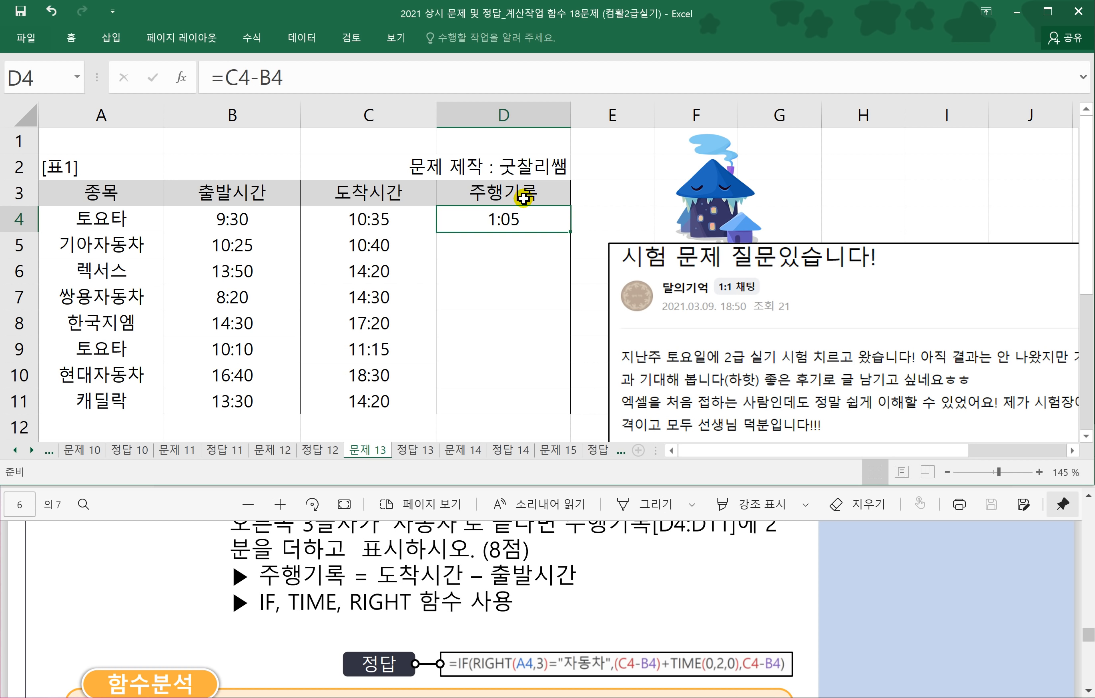
double_click(511, 222)
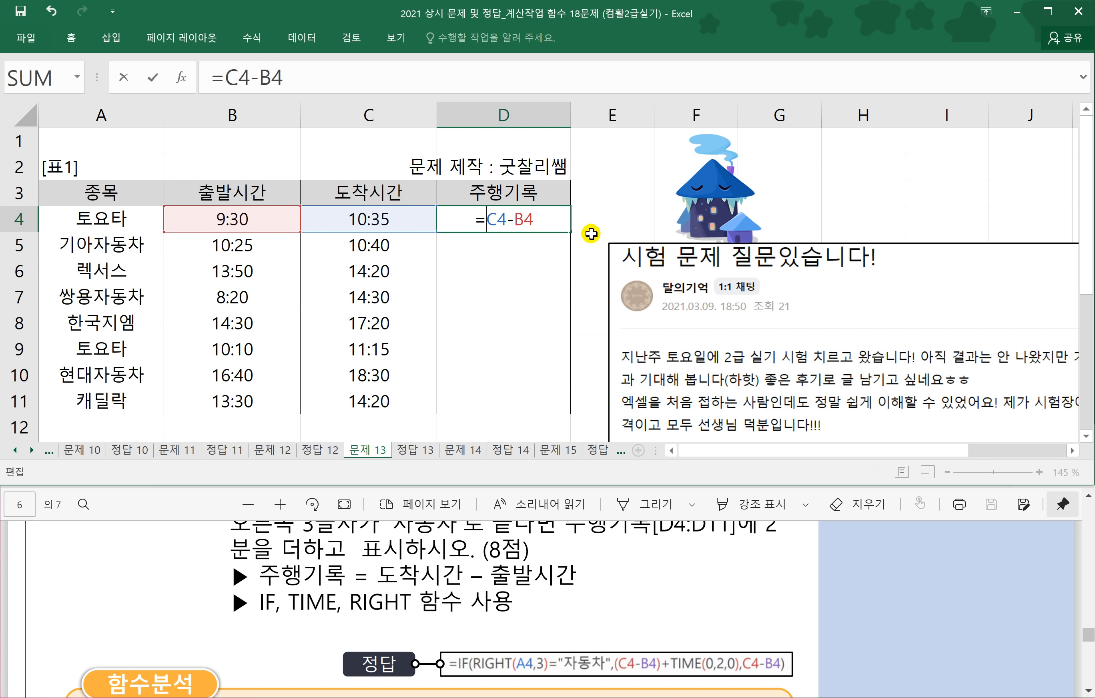
type("IF(")
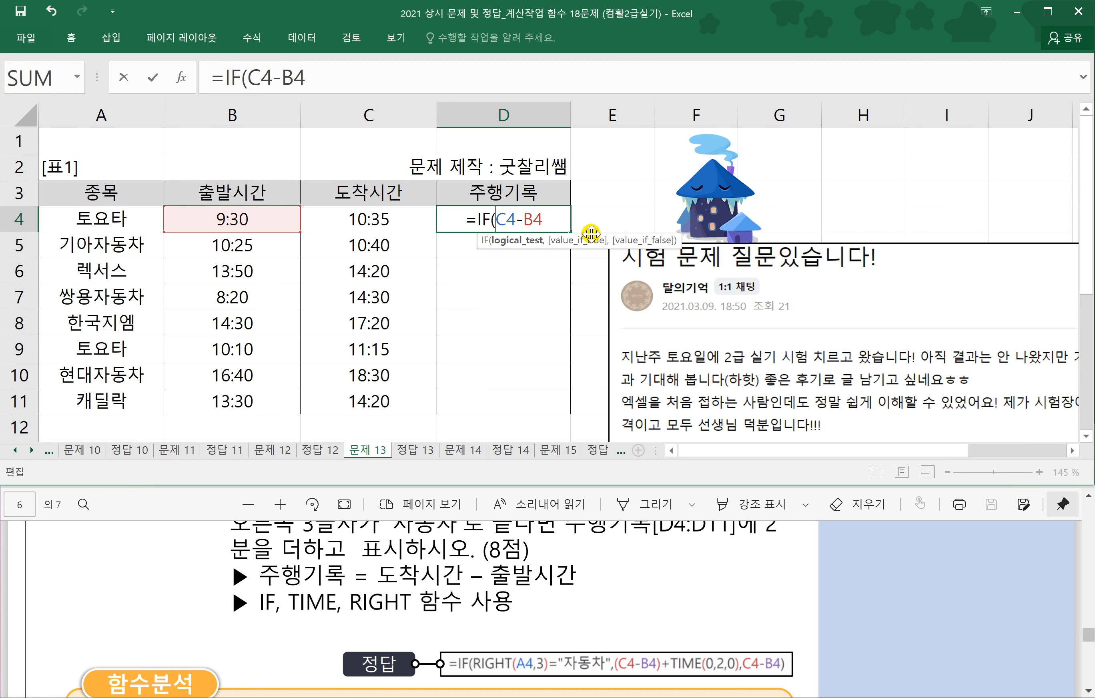
key("ctrl+a")
key("Escape")
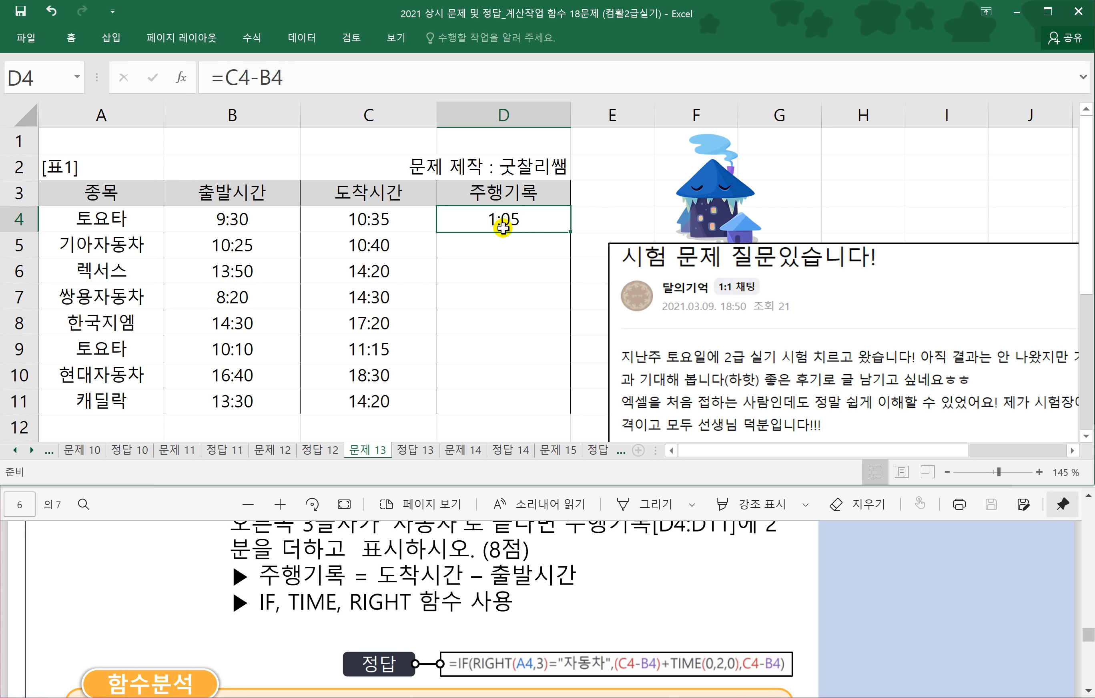
Replace D4's formula with =RIGHT(A4,3) and fill it down through D11.
type("=RIGHT")
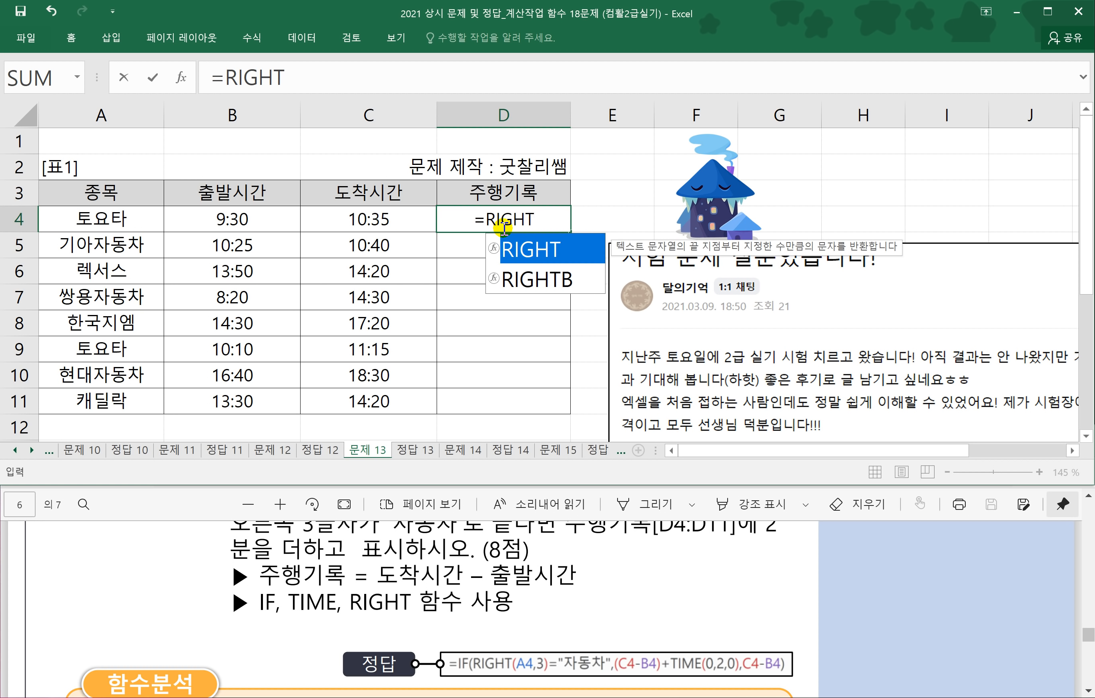
type("(")
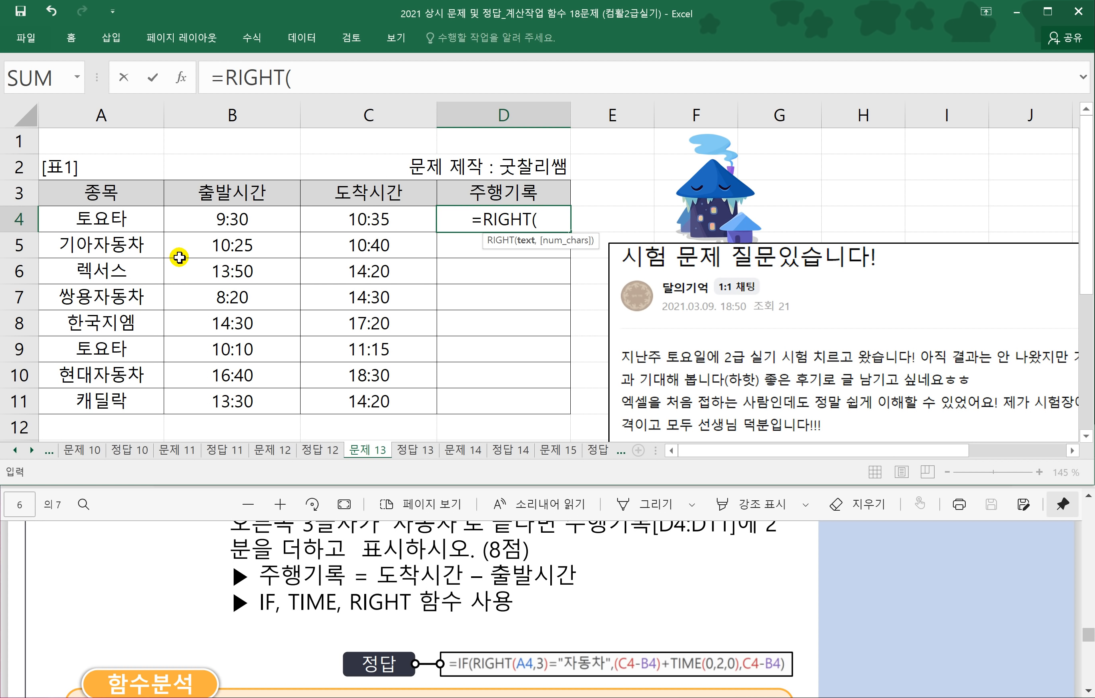
left_click(99, 220)
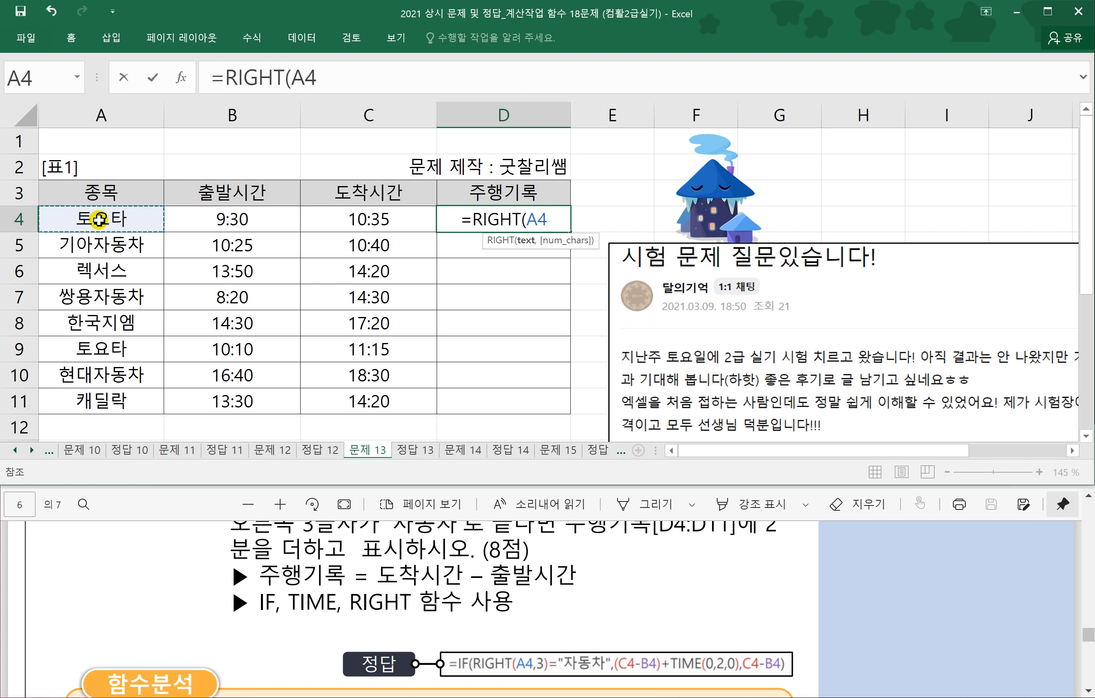
type(",3")
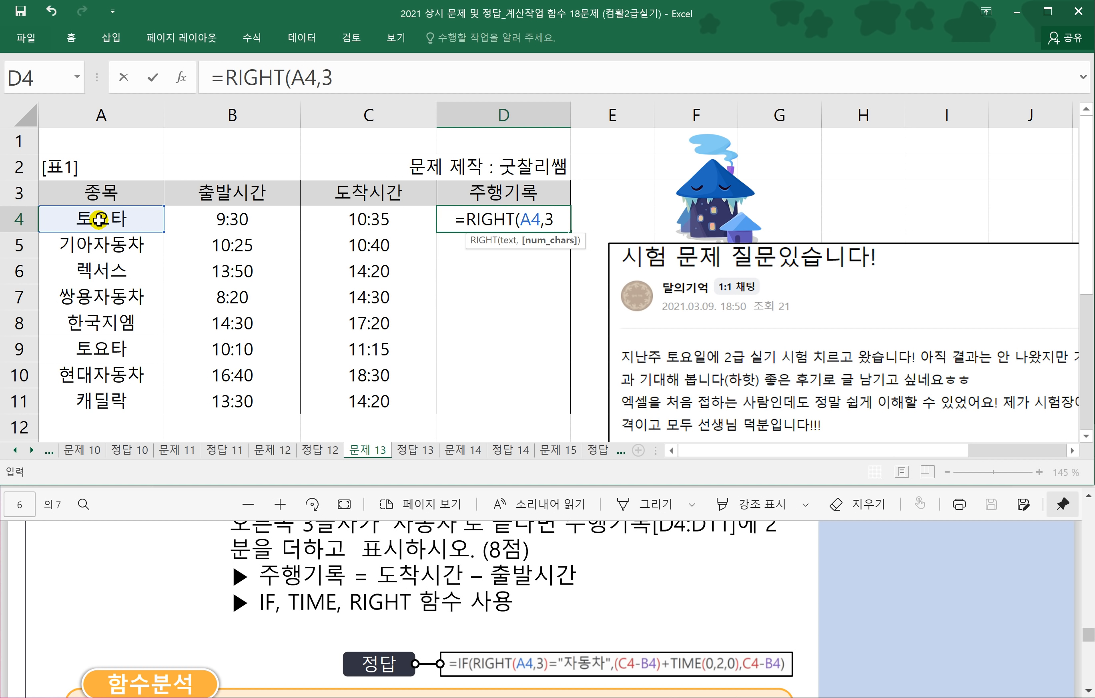
type(")")
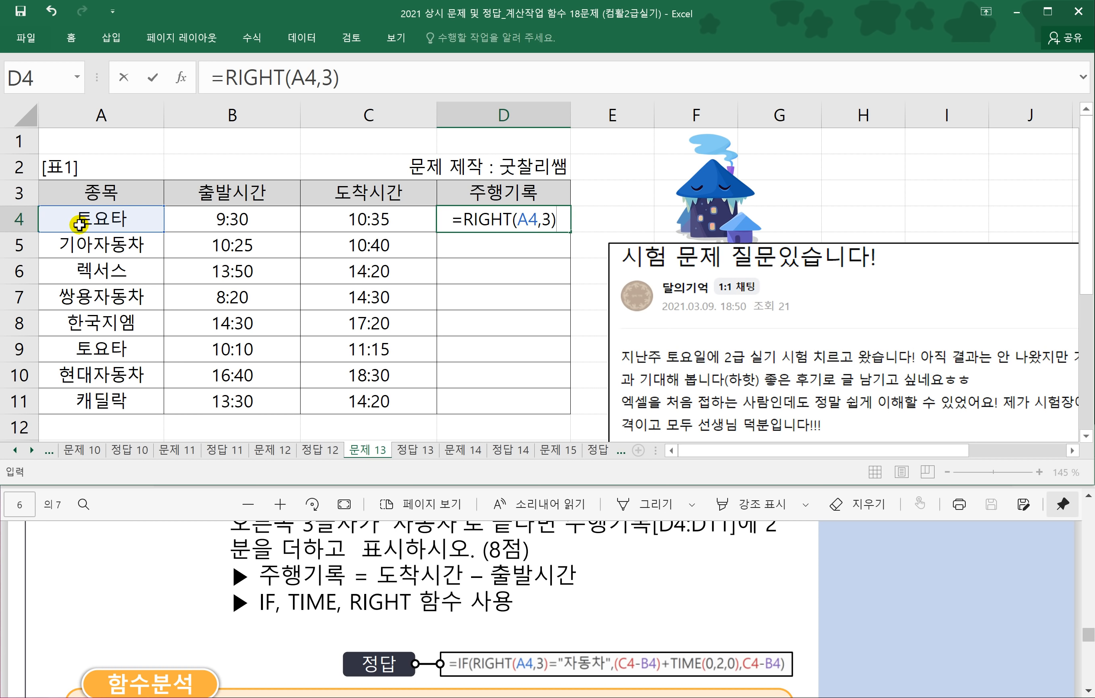
key("Return")
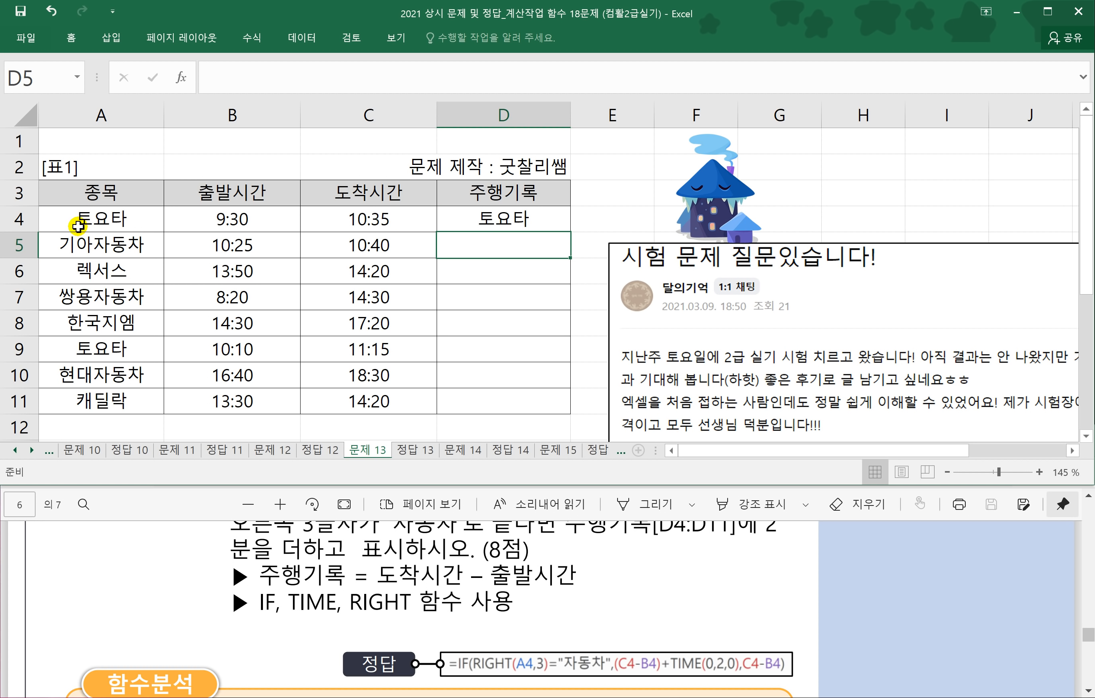
left_click(541, 218)
left_click_drag(571, 233, 557, 416)
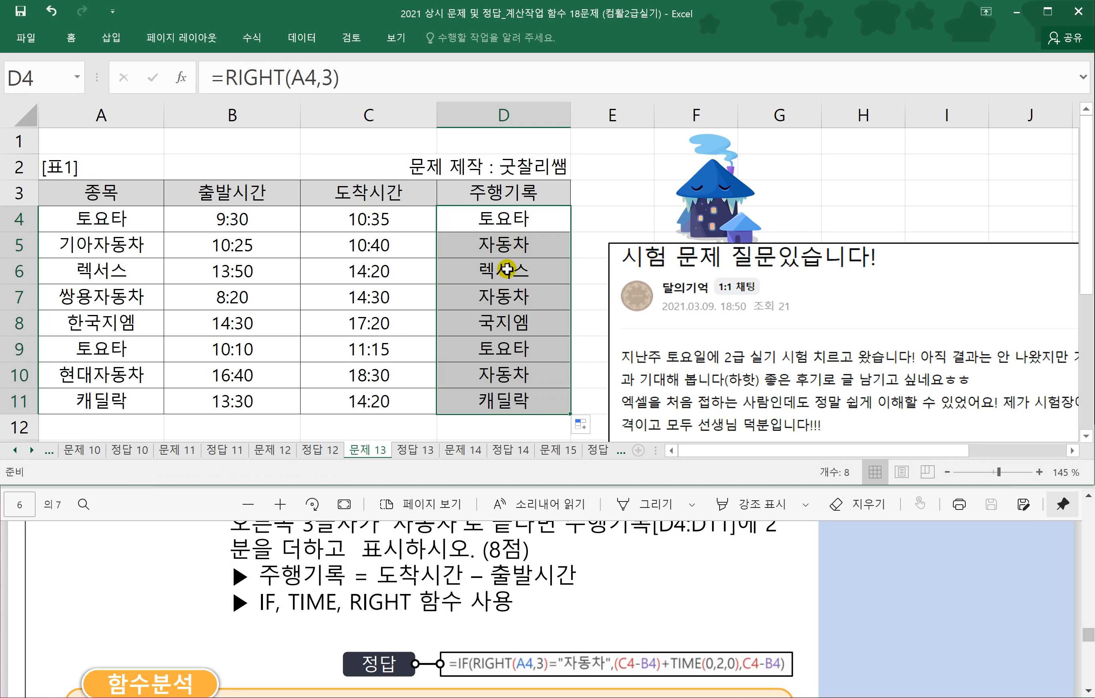
Wrap D4's RIGHT formula in an IF whose condition is RIGHT(A4,3)="자동차".
double_click(502, 219)
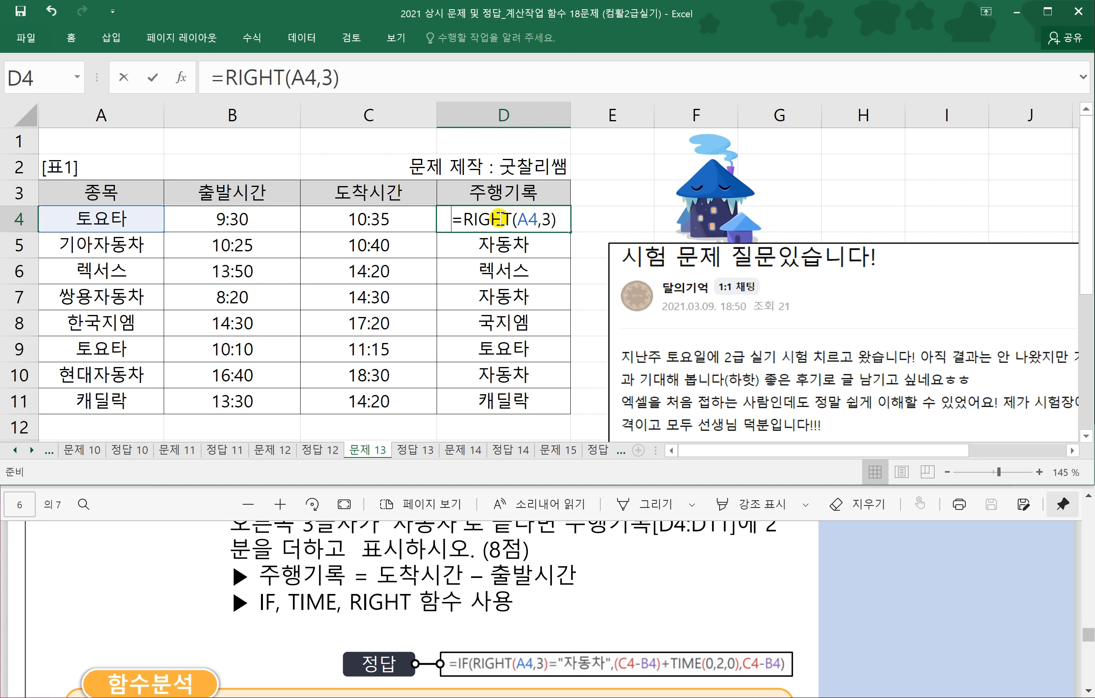
left_click(459, 219)
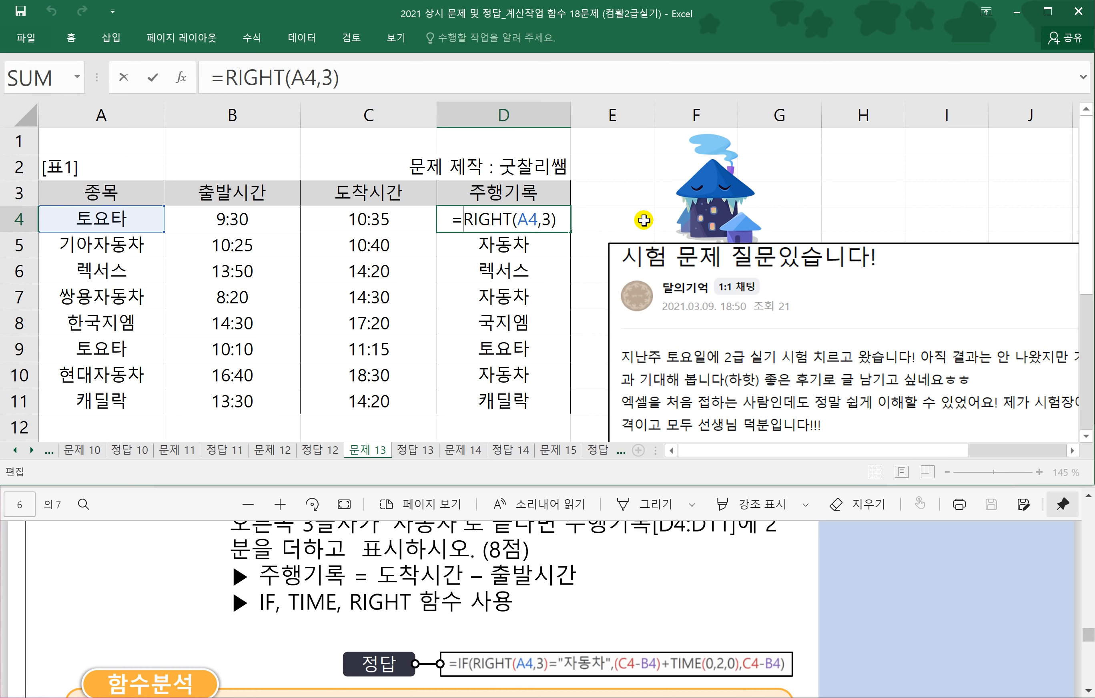
type("IF(")
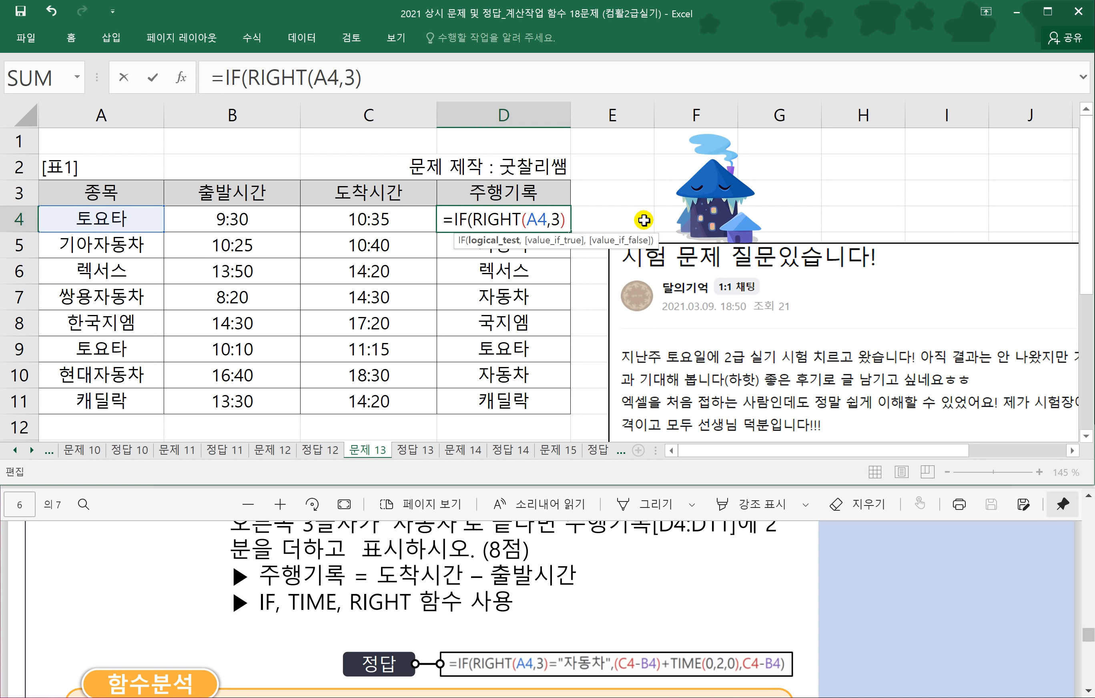
left_click(566, 220)
type("=\"")
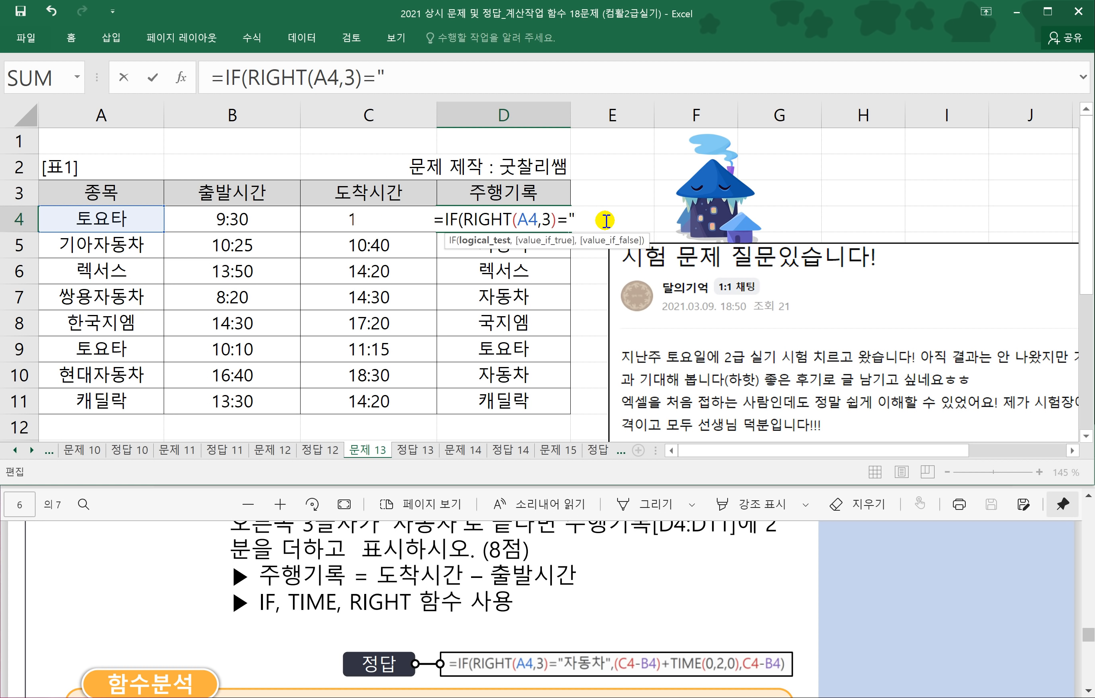
type("자동차")
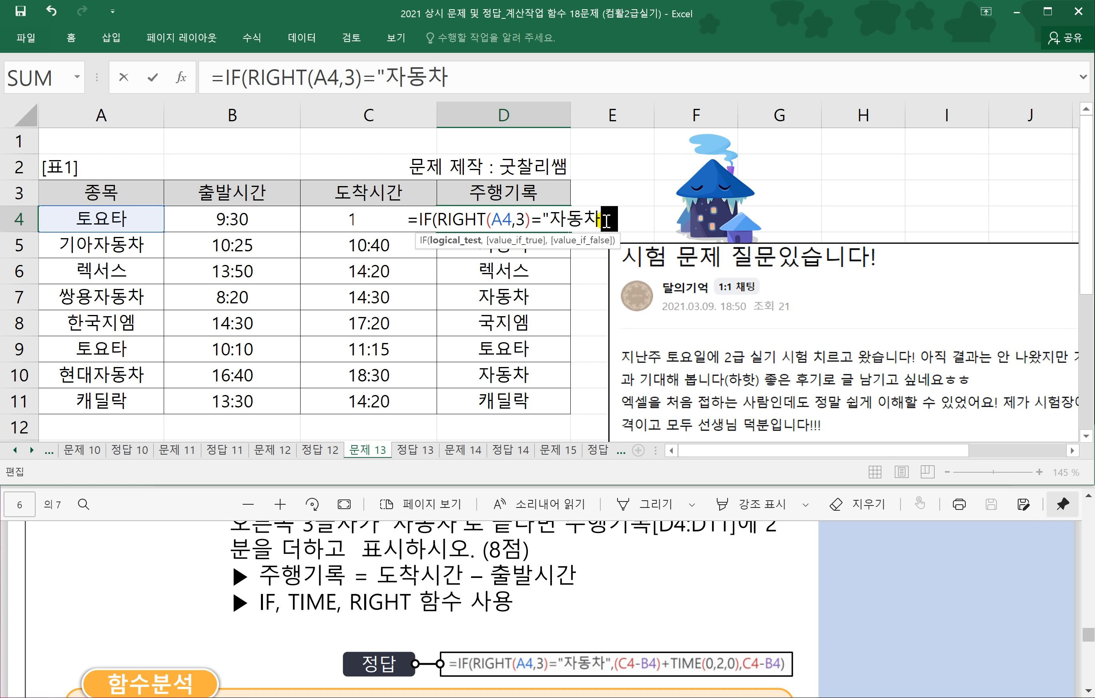
type("\",")
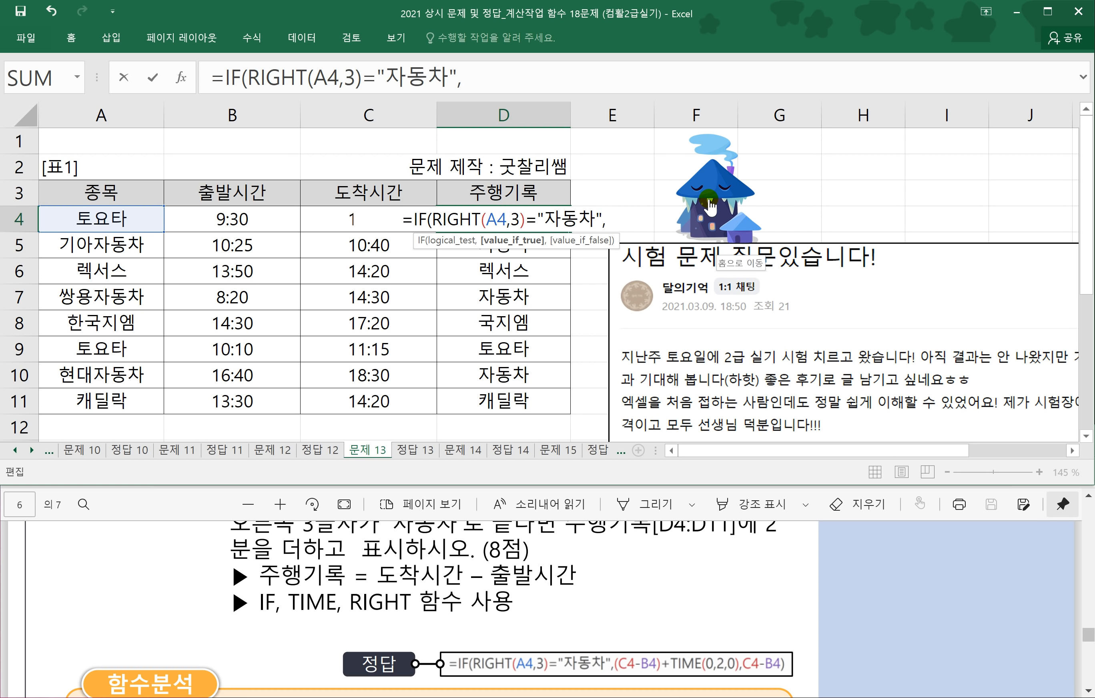
Add (C4-B4) as the start of the IF formula's value-if-true argument in D4.
type("(")
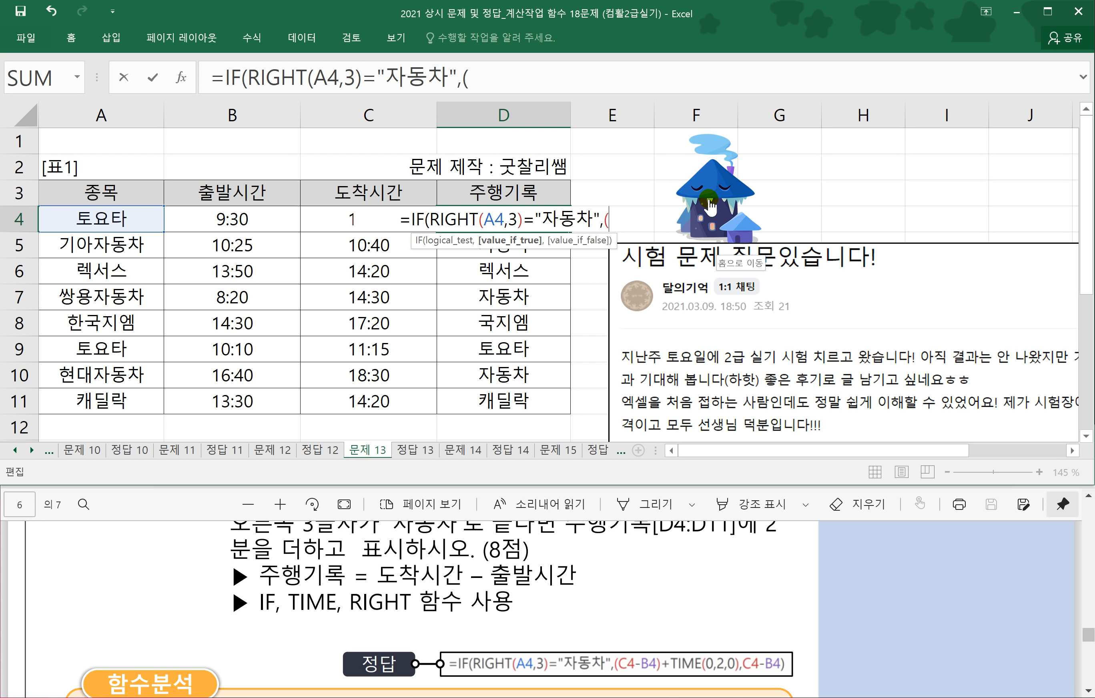
left_click(328, 219)
type("-")
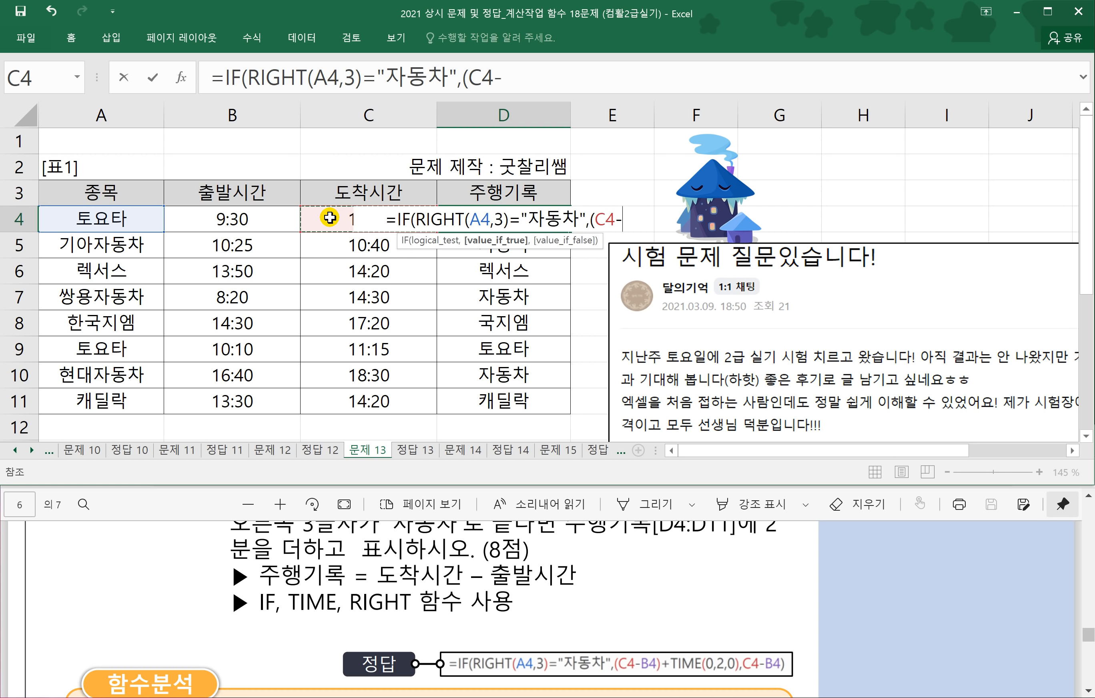
left_click(242, 221)
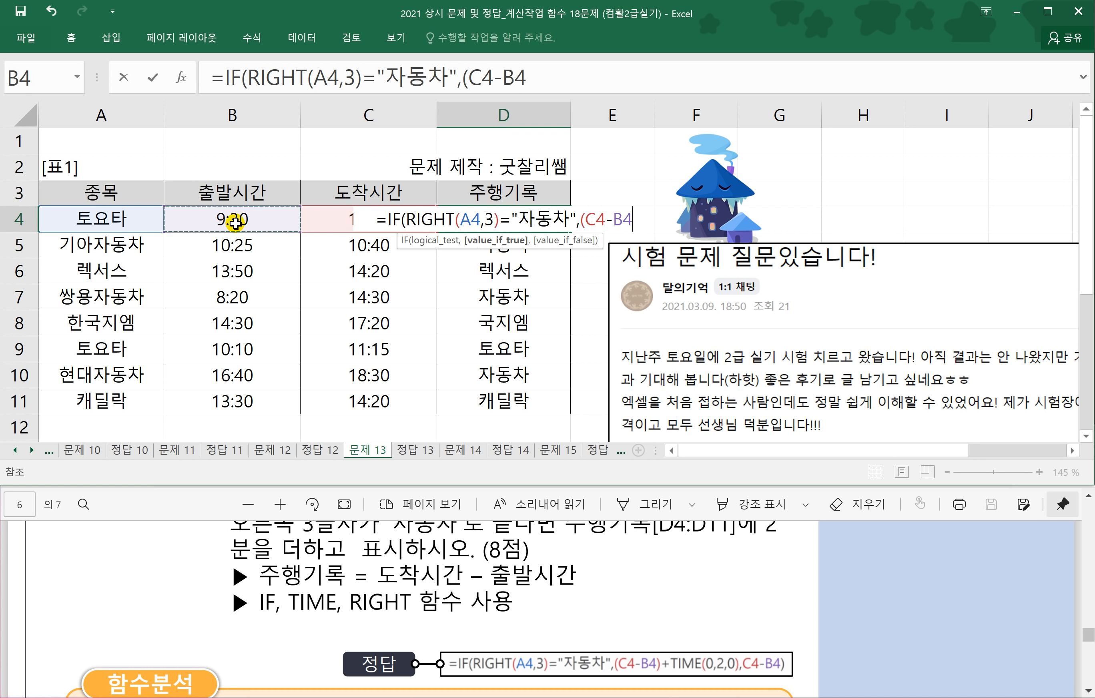
type(")")
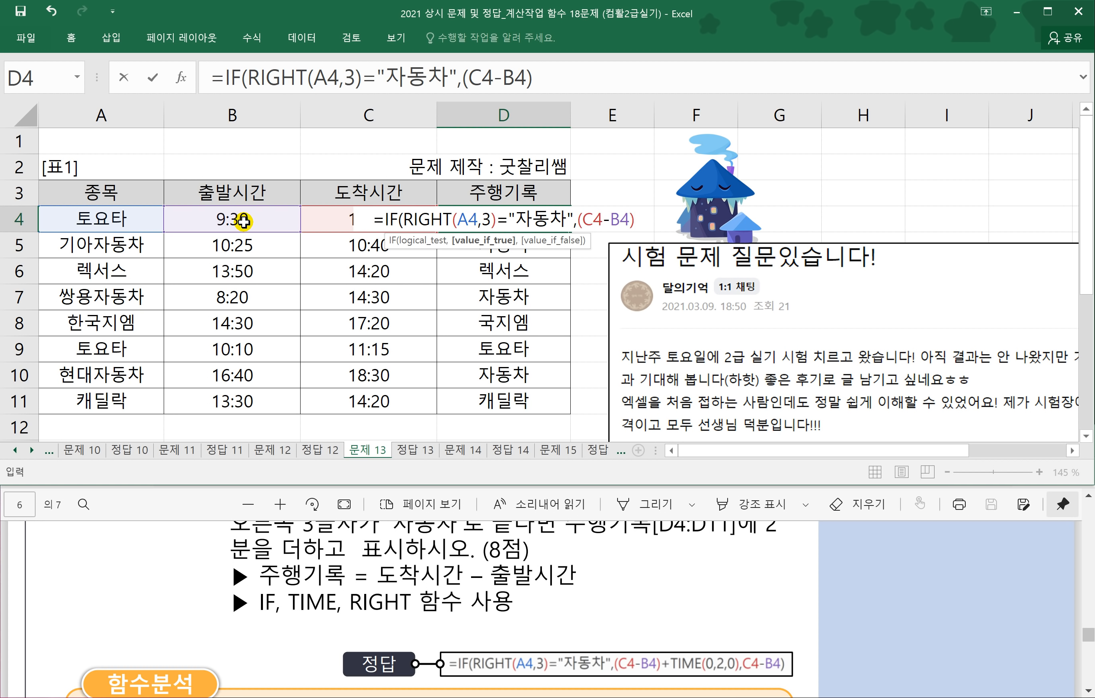
Add two minutes to the value-if-true argument with +TIME(0,2,0).
type("+ㅅ")
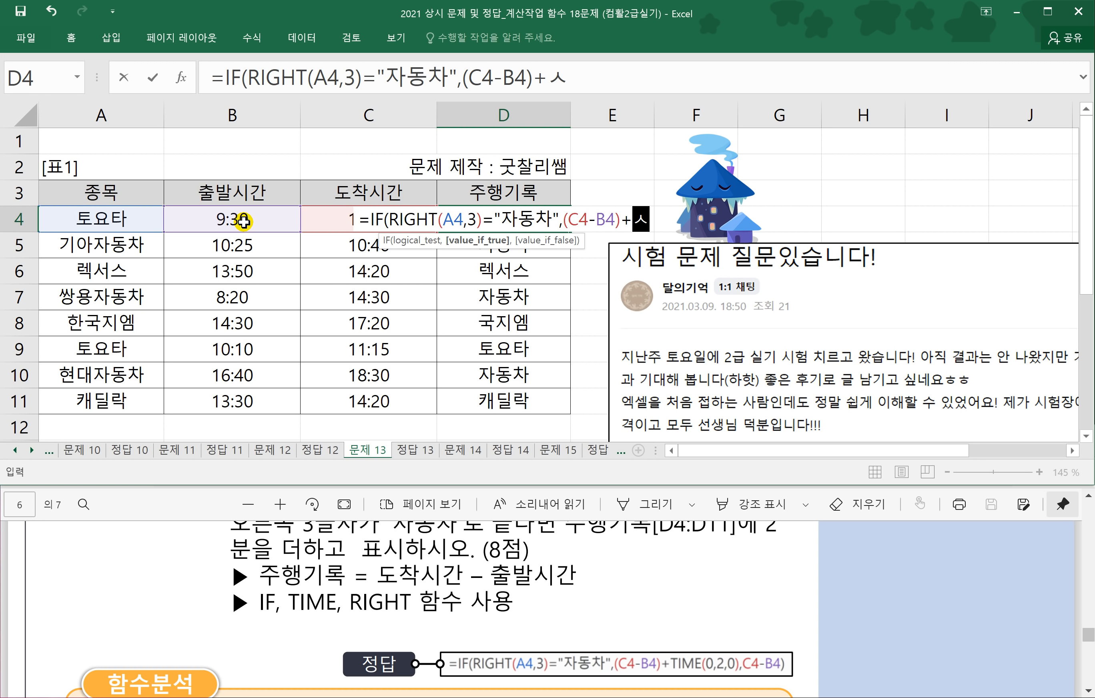
key("BackSpace")
key("Hangul")
type("TIN")
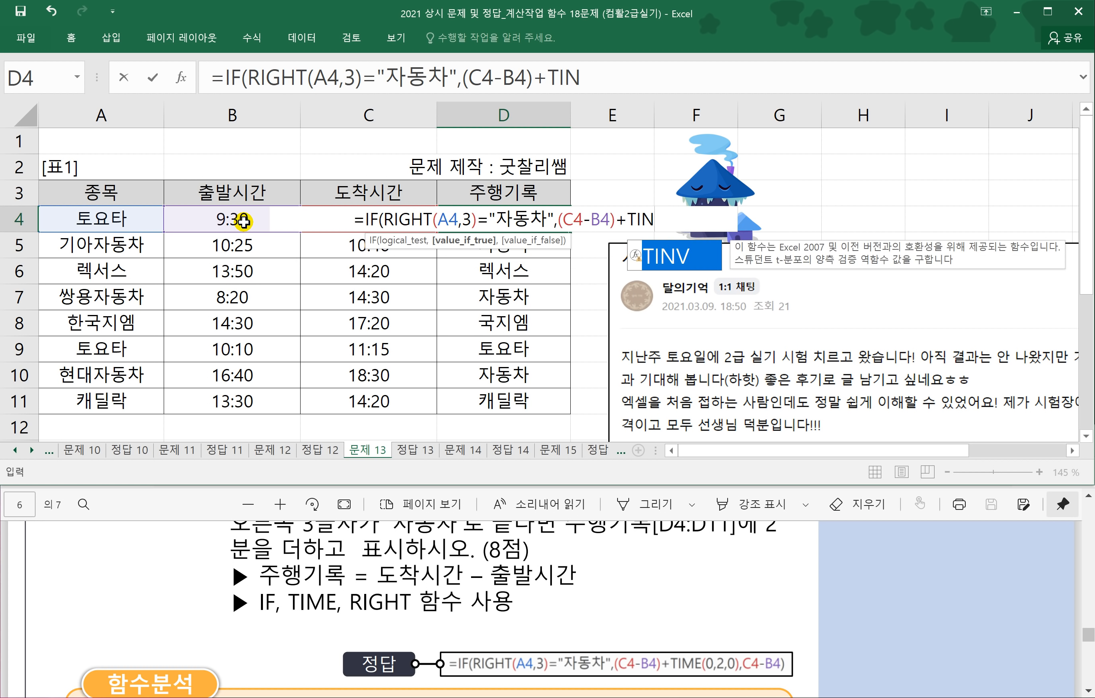
key("BackSpace")
type("ME(")
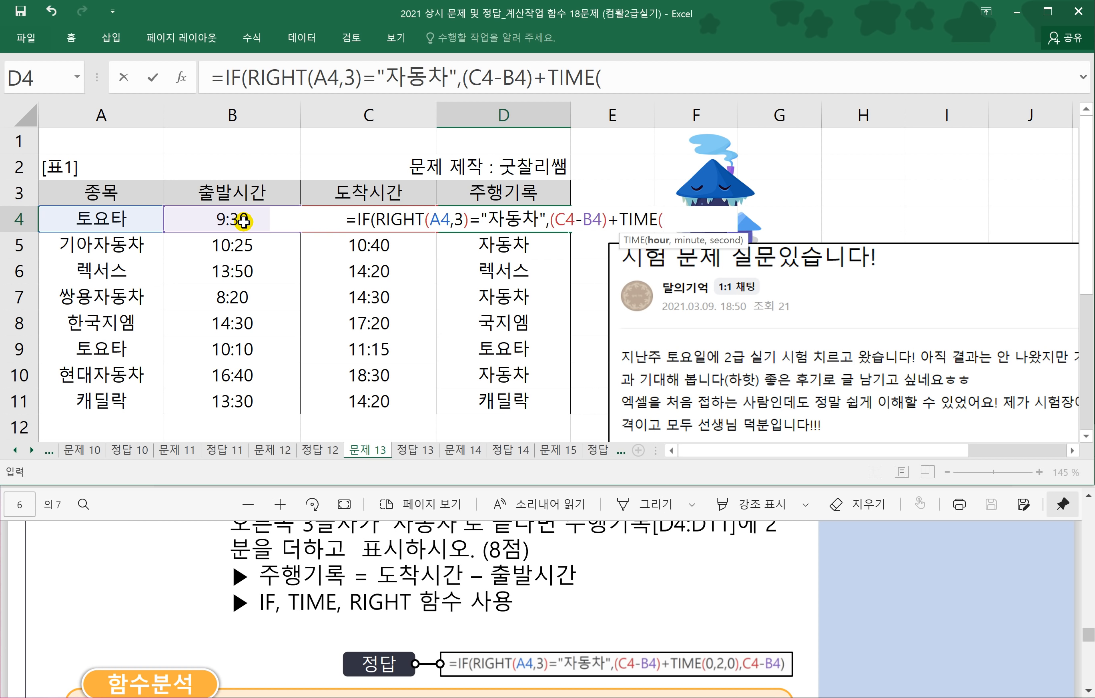
type("0,2")
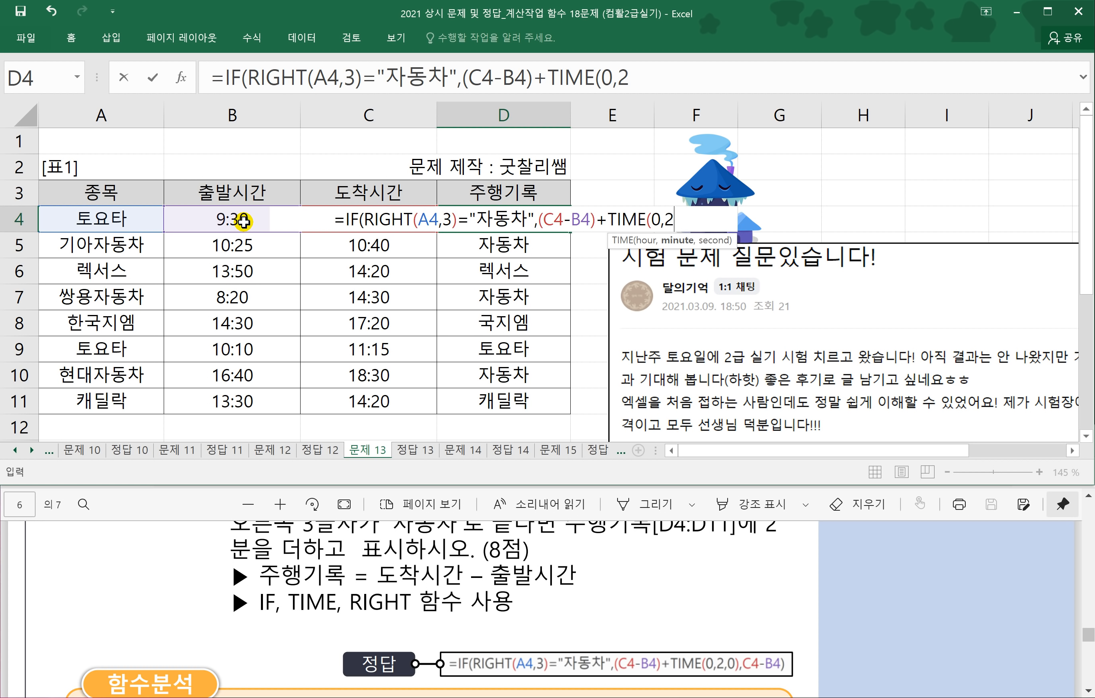
type(",0")
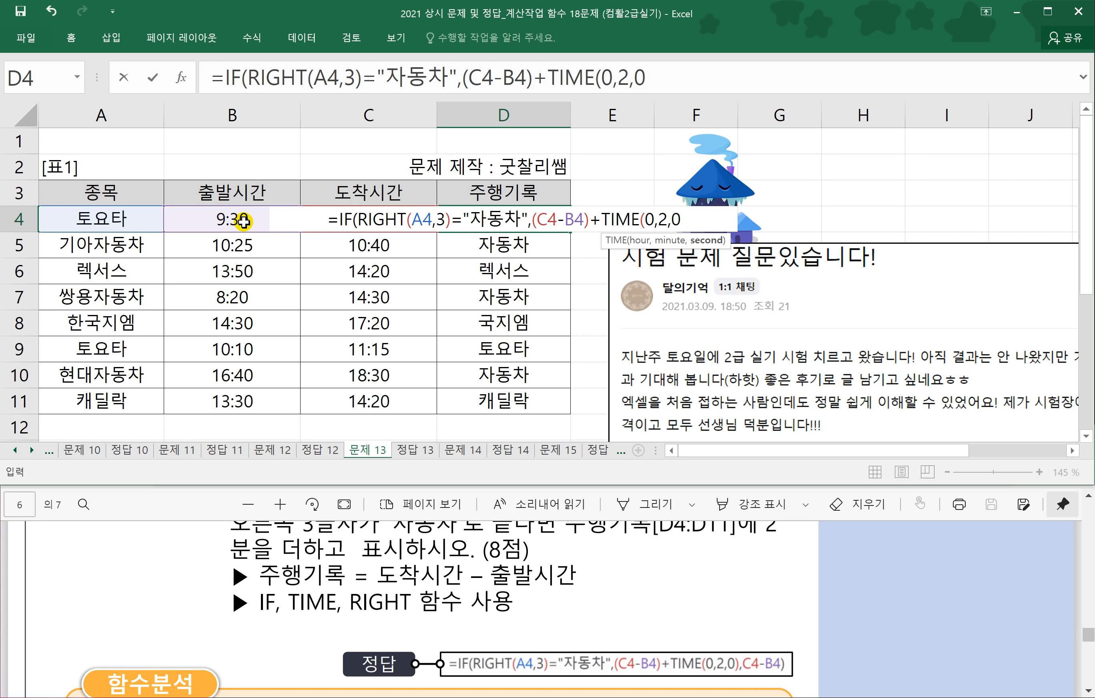
type(")")
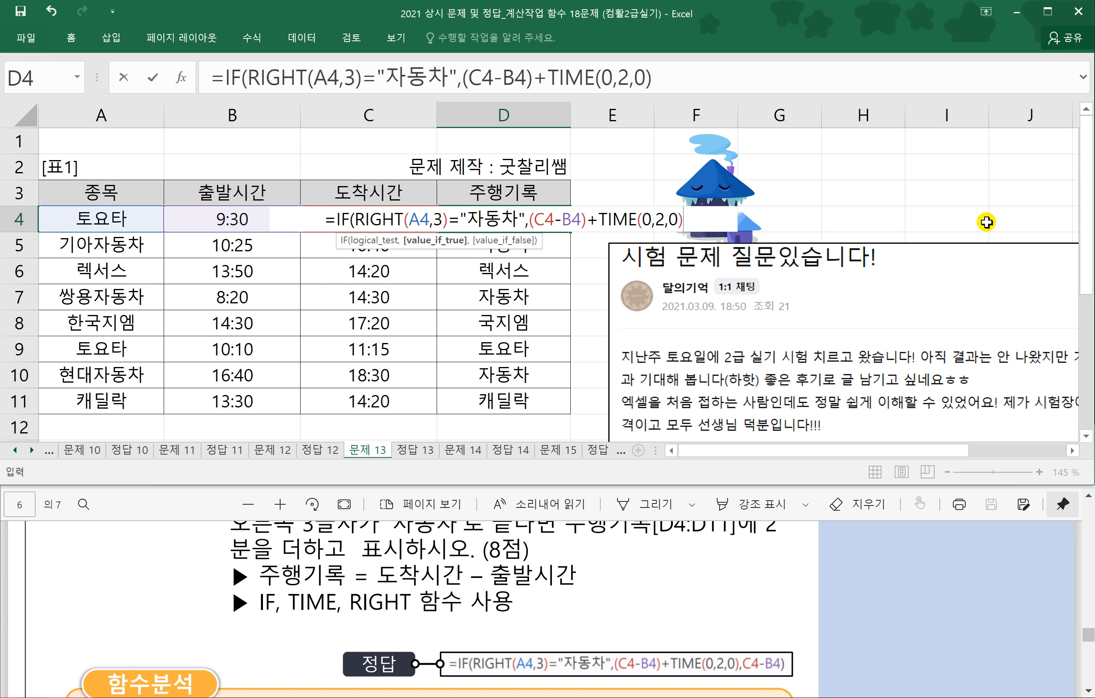
Complete D4's IF formula with C4-B4 as the value-if-false argument and fill it down through D11.
type(",")
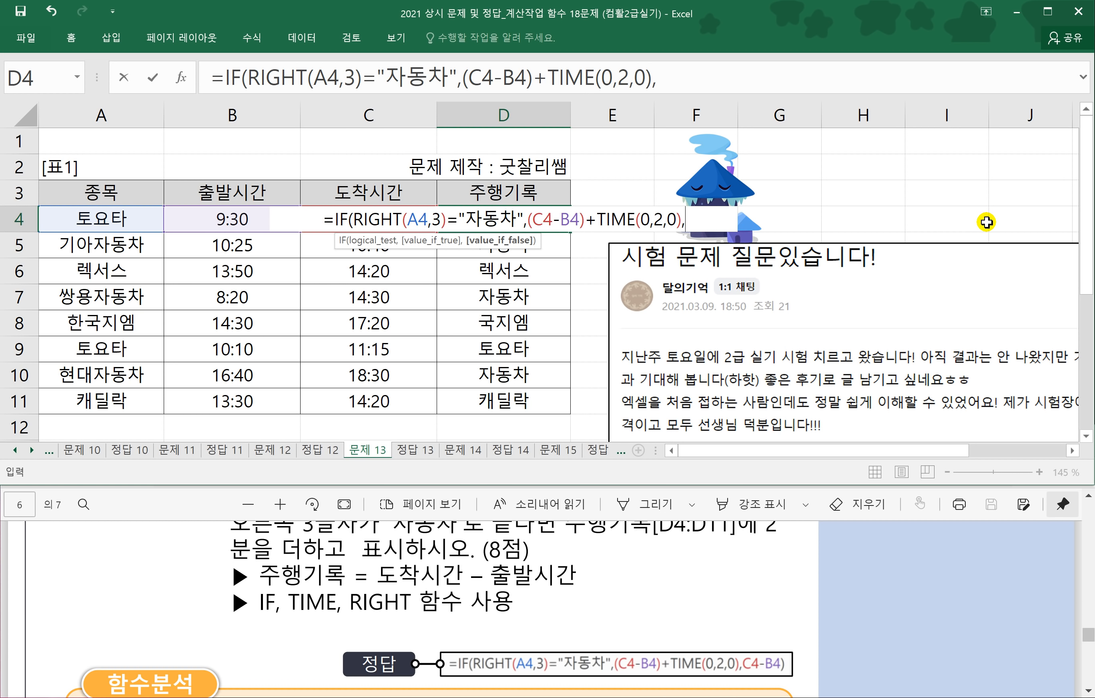
left_click(687, 80)
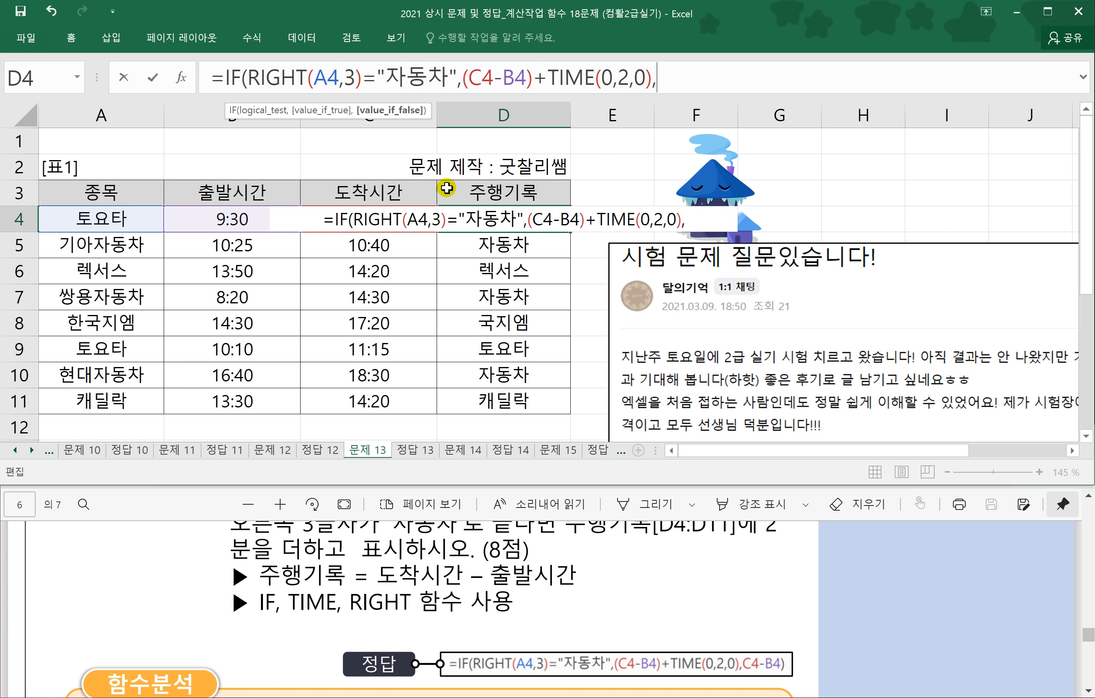
left_click(369, 197)
key("Down")
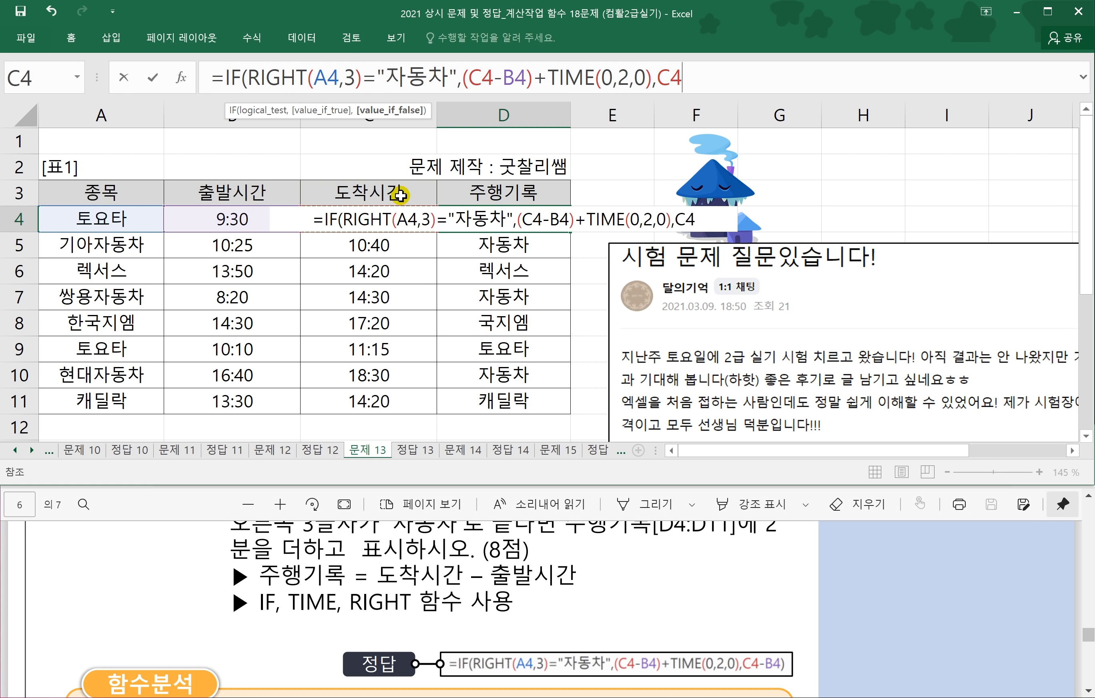
type("-")
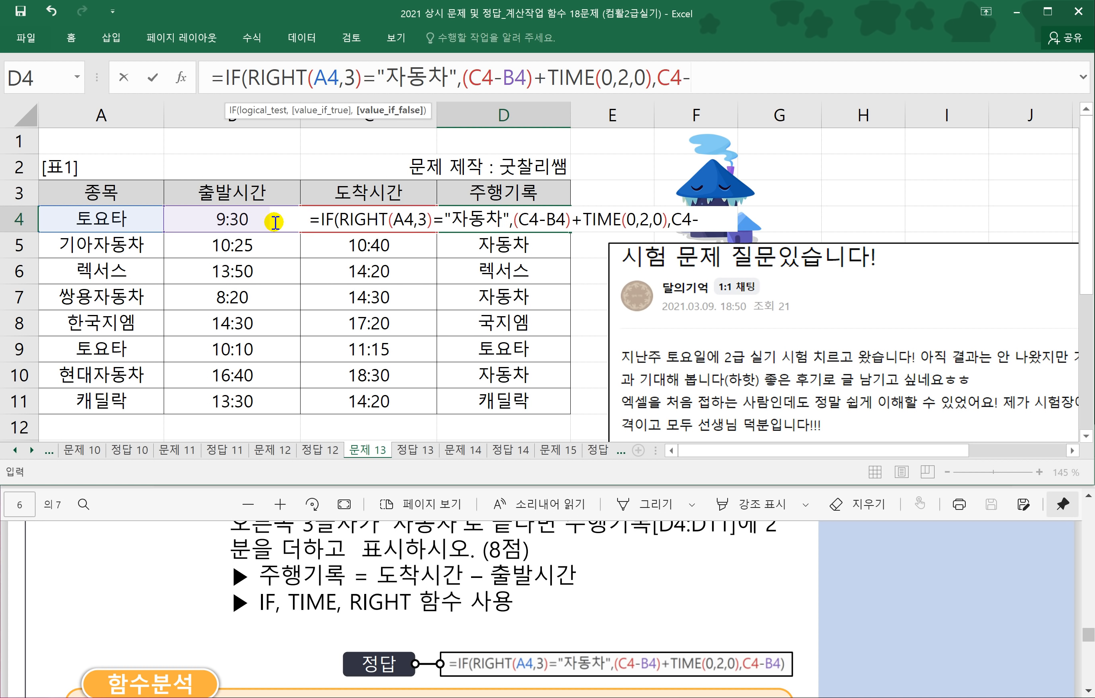
left_click(237, 217)
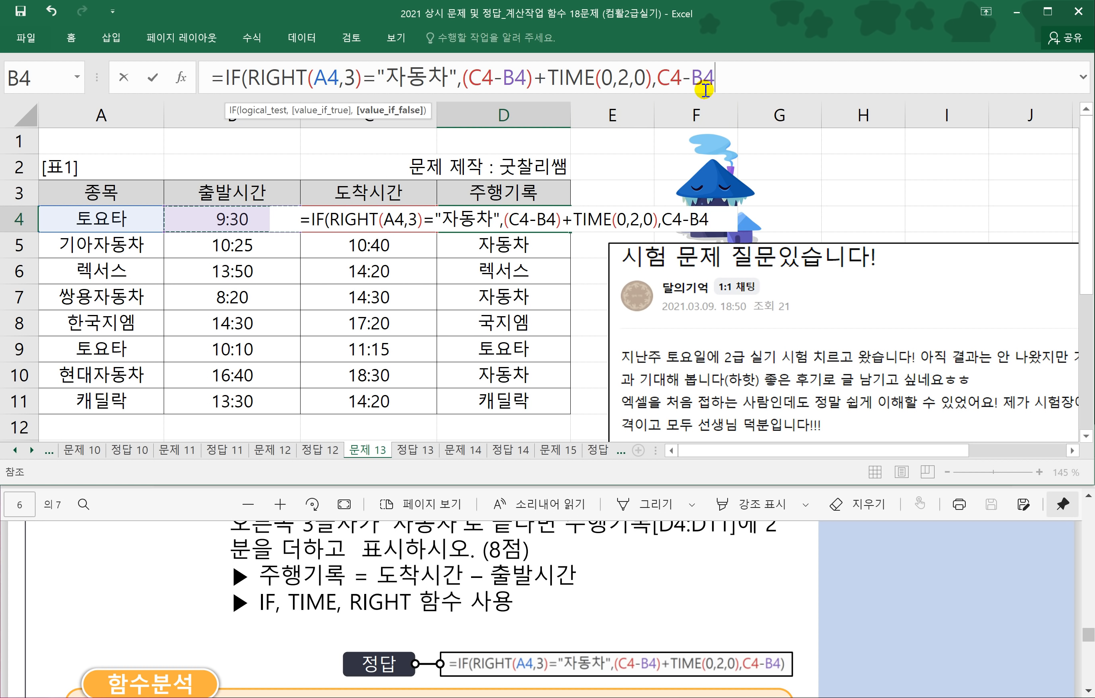
type(")")
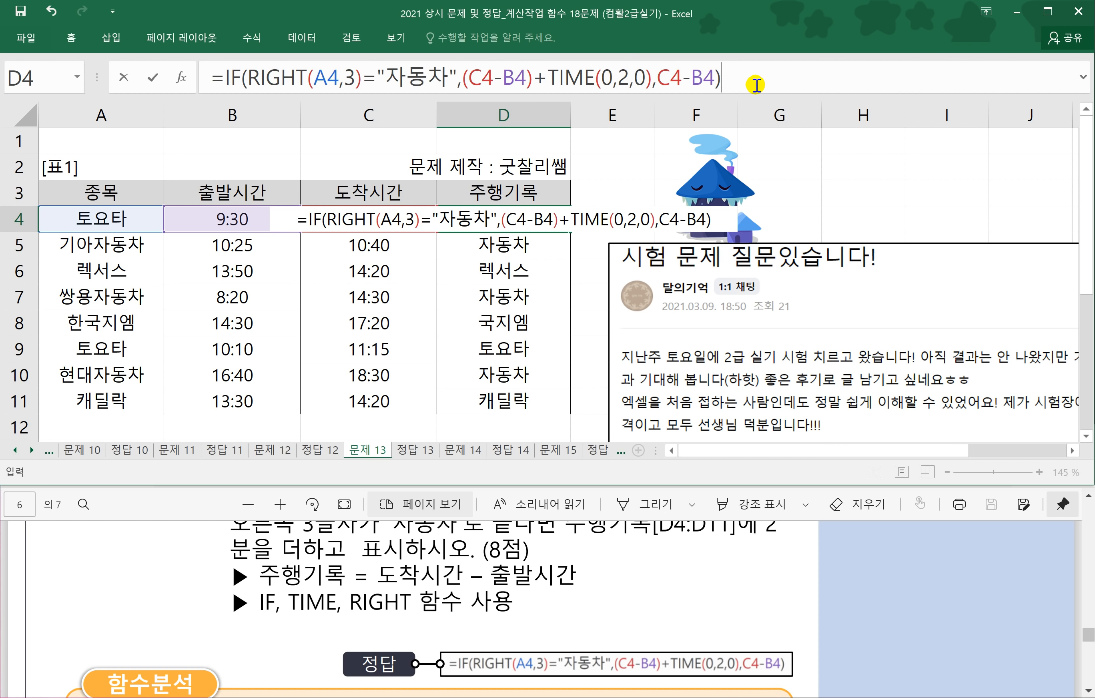
key("Return")
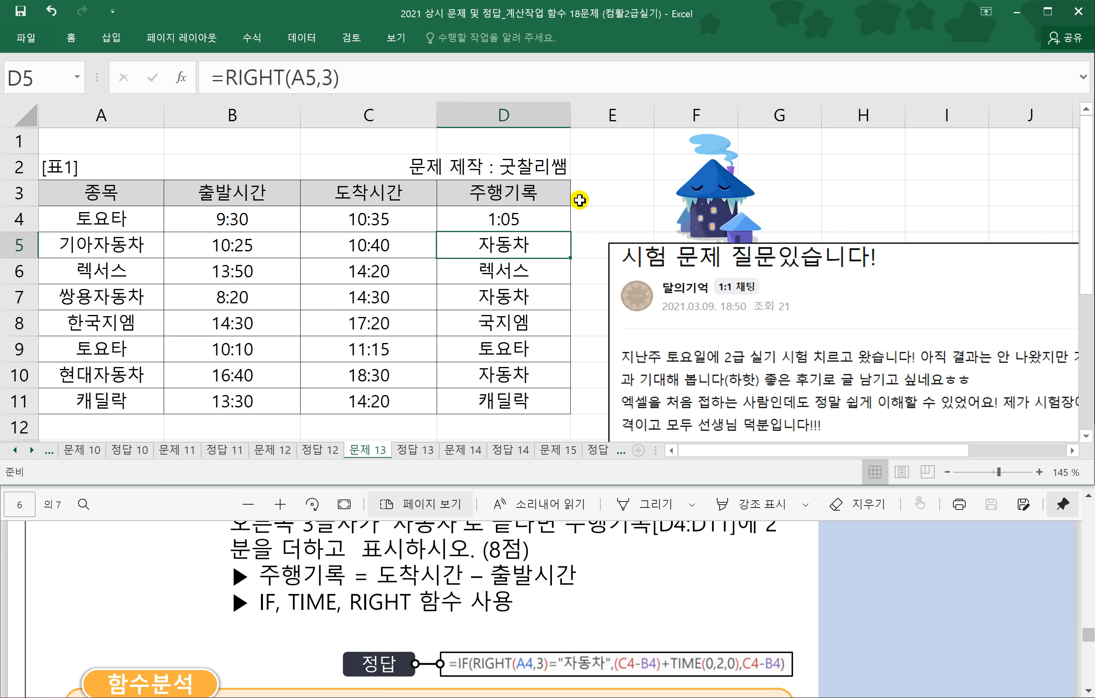
left_click(559, 220)
left_click_drag(570, 232, 557, 414)
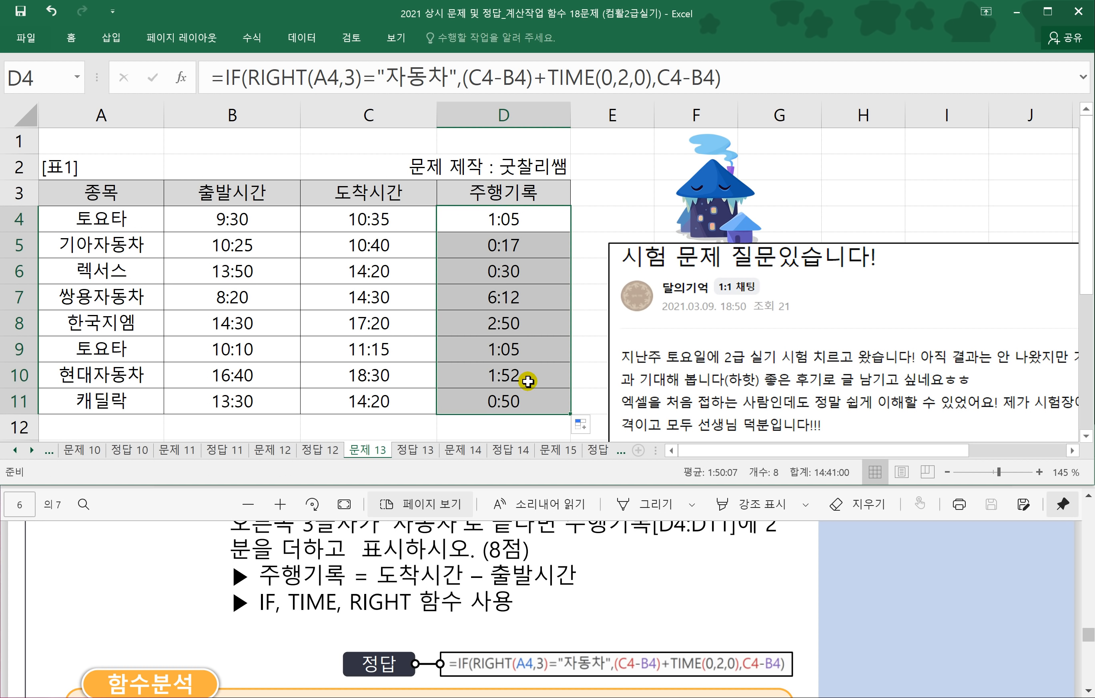
Compare the driving records on sheet 문제 13 with those on the answer sheet 정답 13.
left_click(406, 451)
scroll(407, 455, "up", 1)
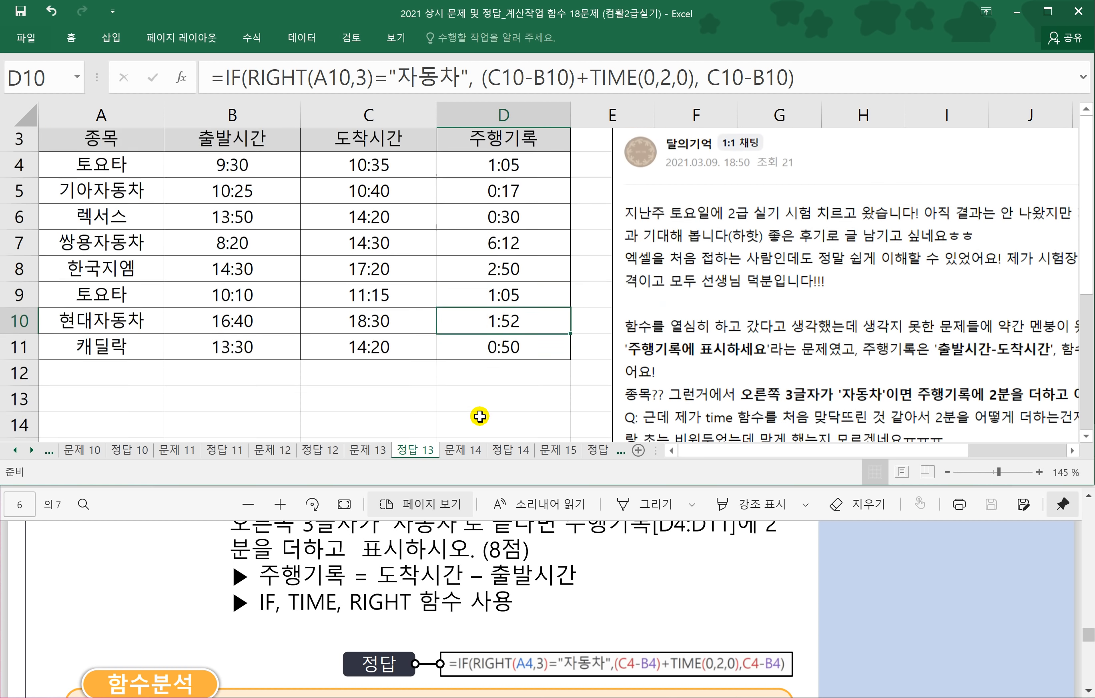
left_click(367, 451)
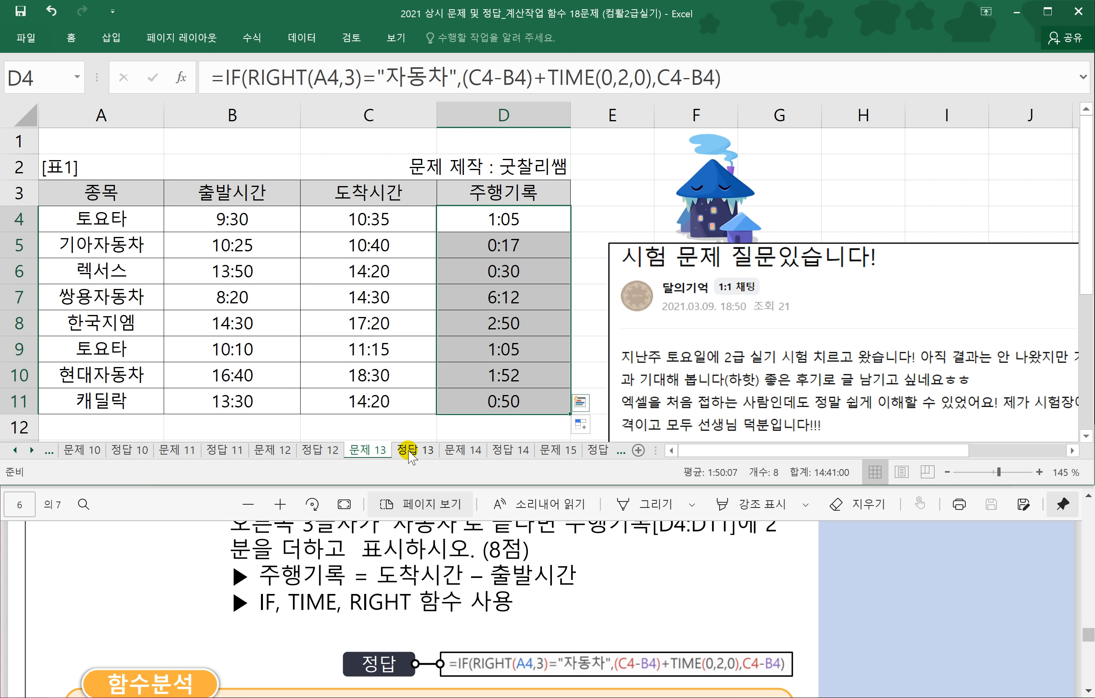
left_click(410, 450)
Open sheet 문제 14 and bring the text of problem 14 into view in the PDF.
left_click(463, 451)
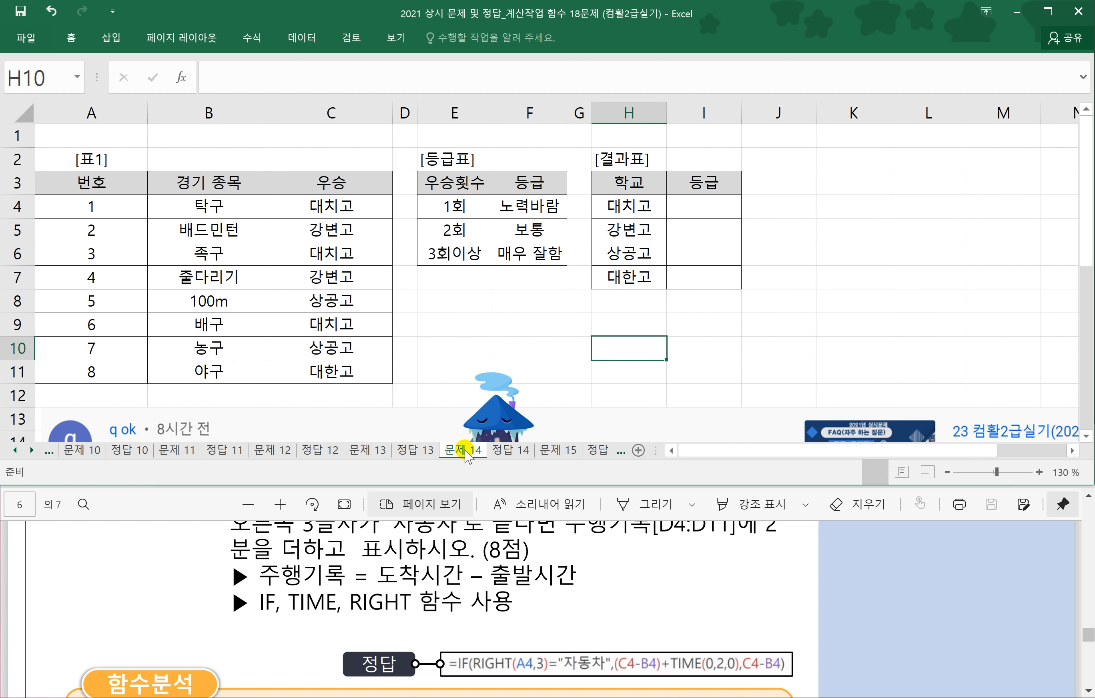
left_click(775, 315)
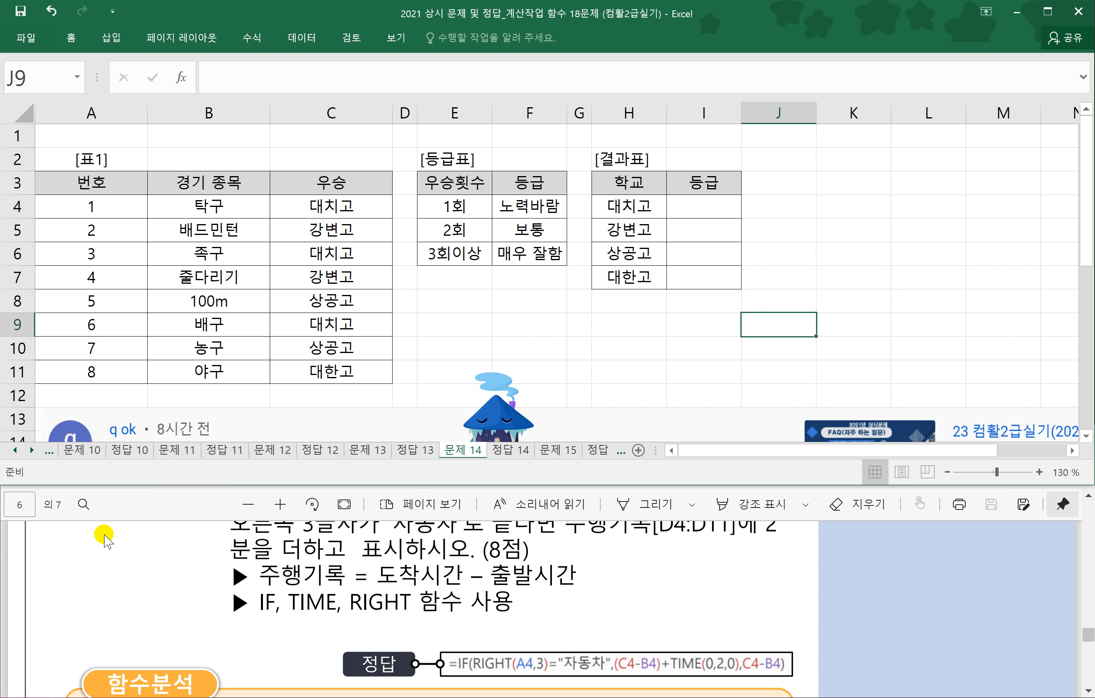
left_click(165, 506)
scroll(367, 557, "down", 1)
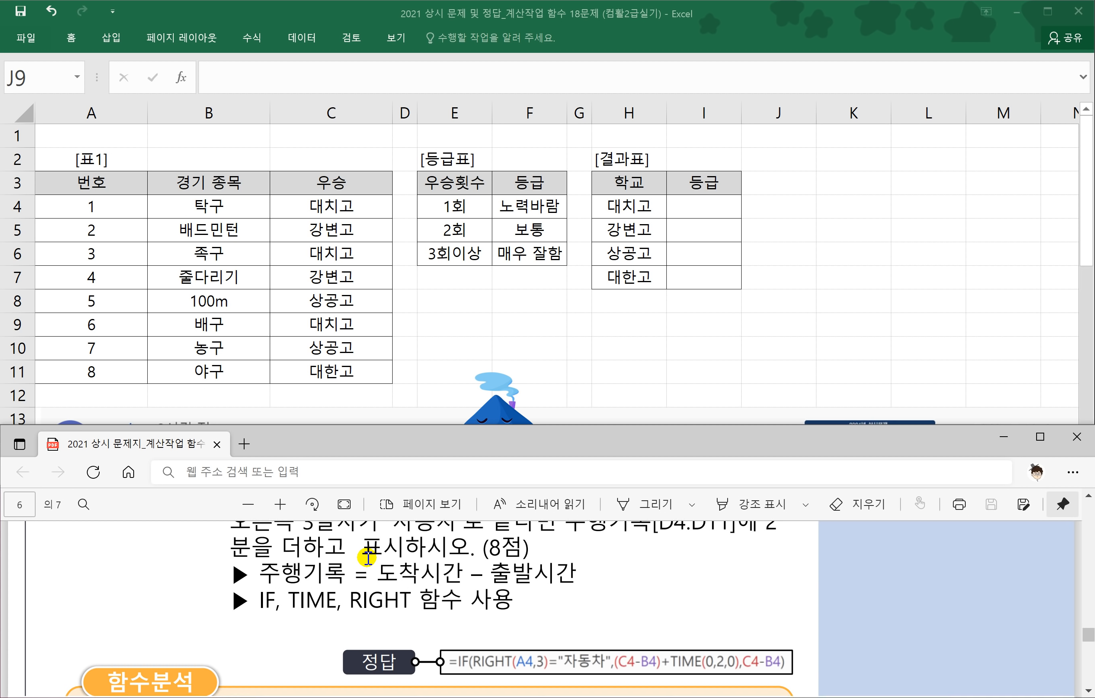
left_click(345, 391)
left_click(169, 511)
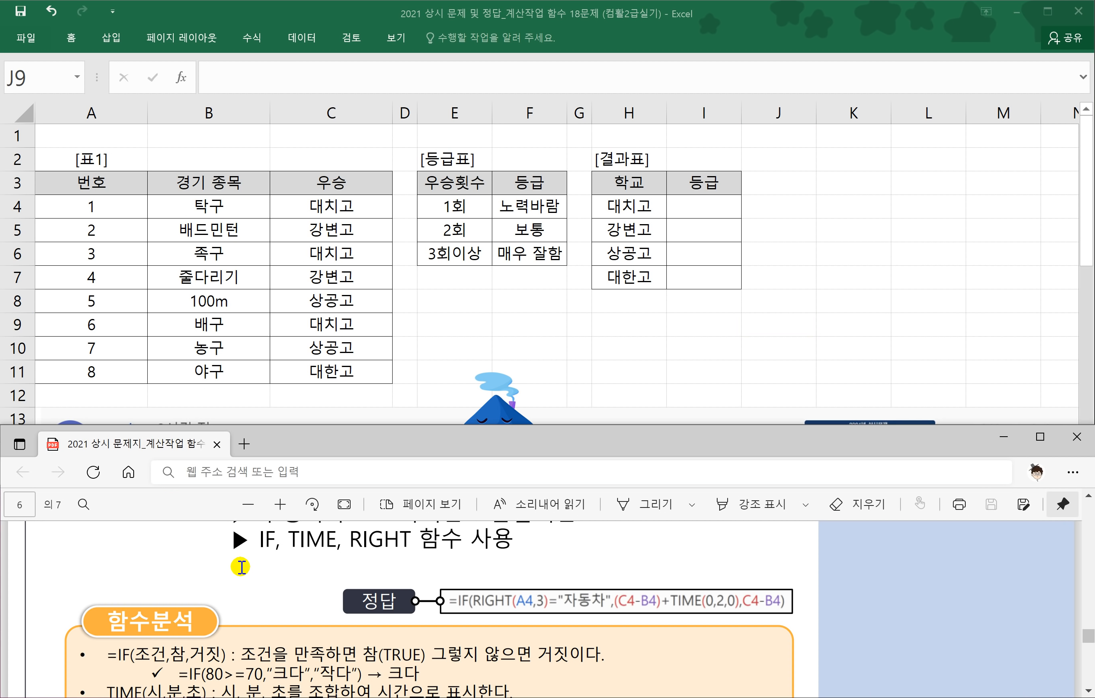
scroll(237, 565, "down", 6)
scroll(237, 571, "up", 1)
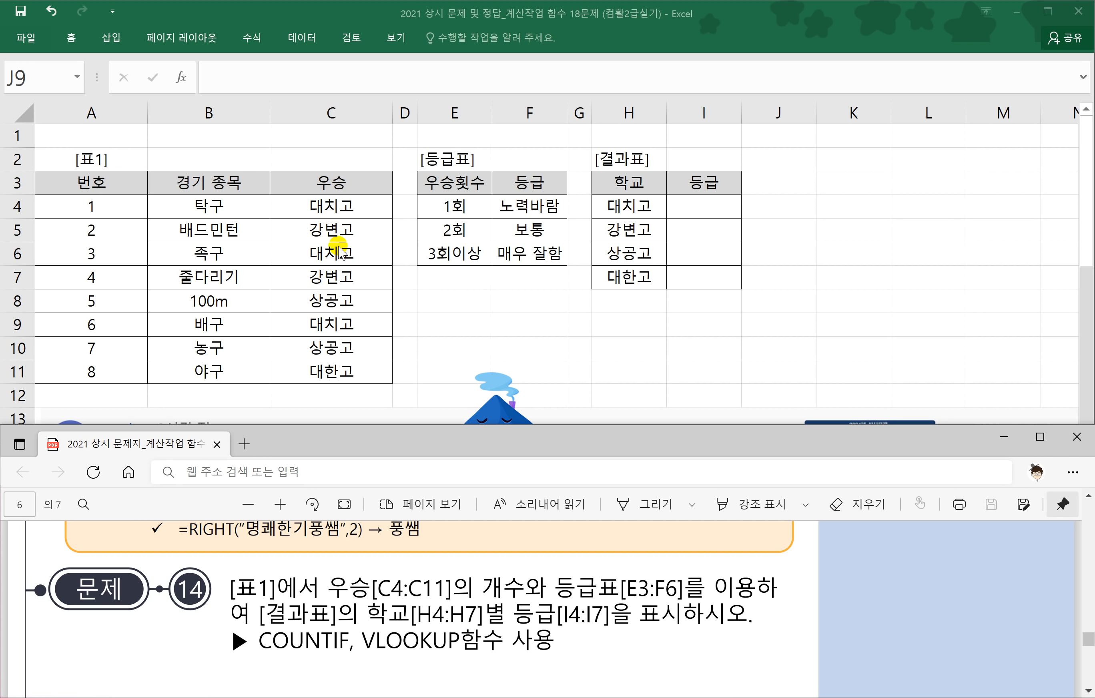
Examine the winners in C4:C11, the grade table and the result table against the wording of problem 14.
left_click(218, 235)
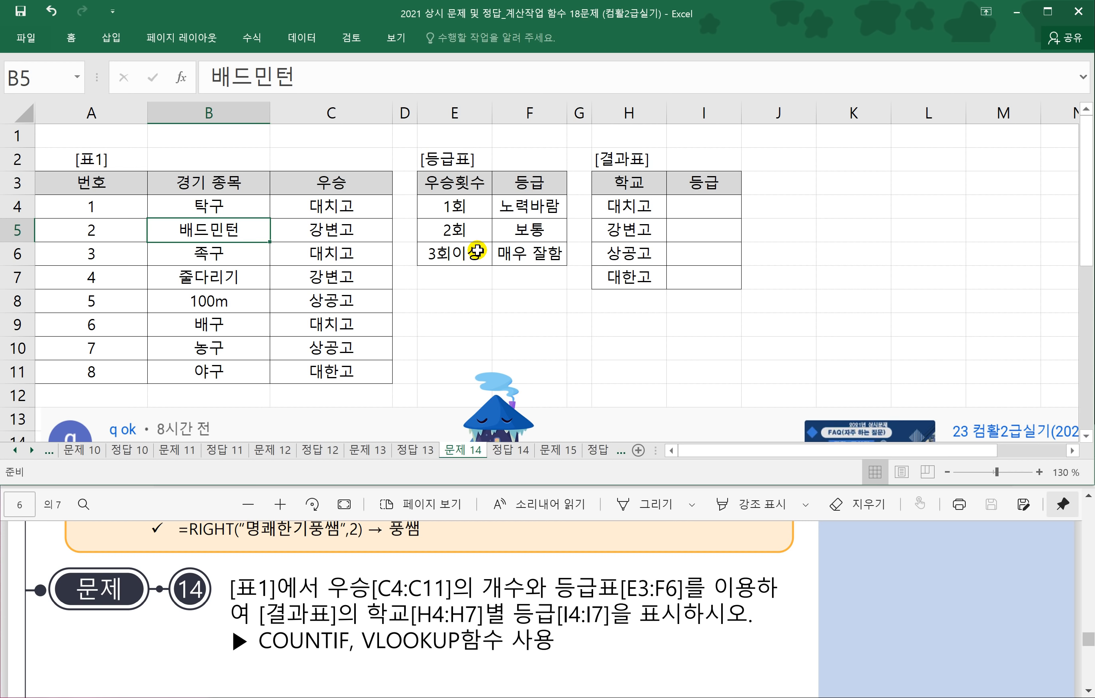
left_click(545, 318)
left_click(582, 308)
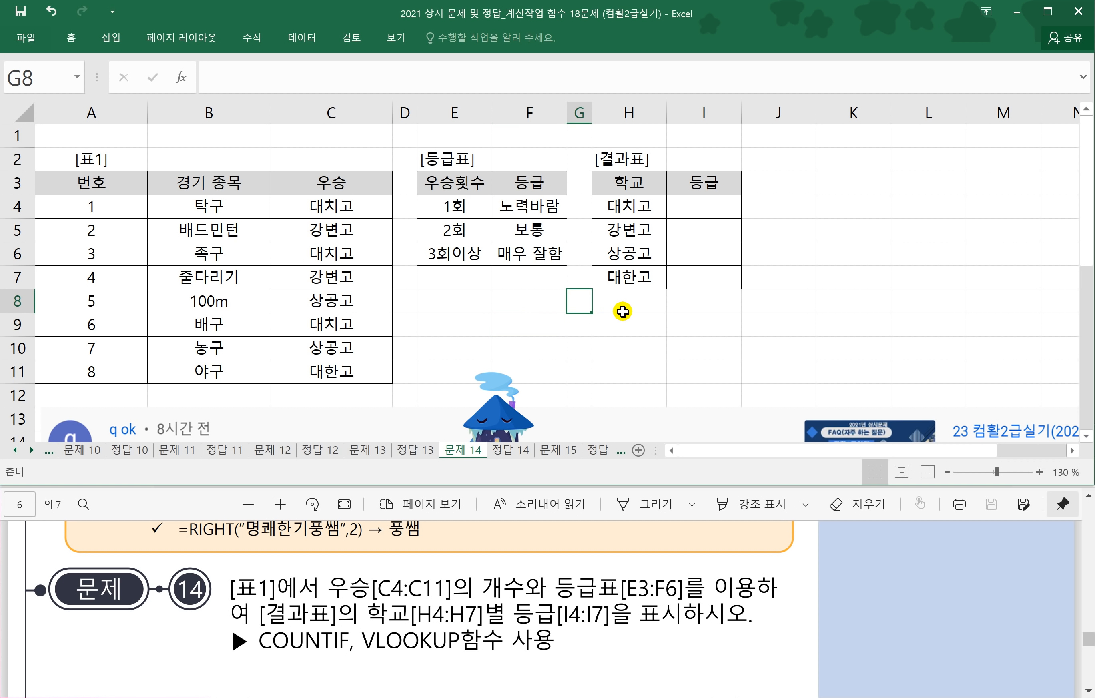
left_click(622, 311)
left_click(272, 512)
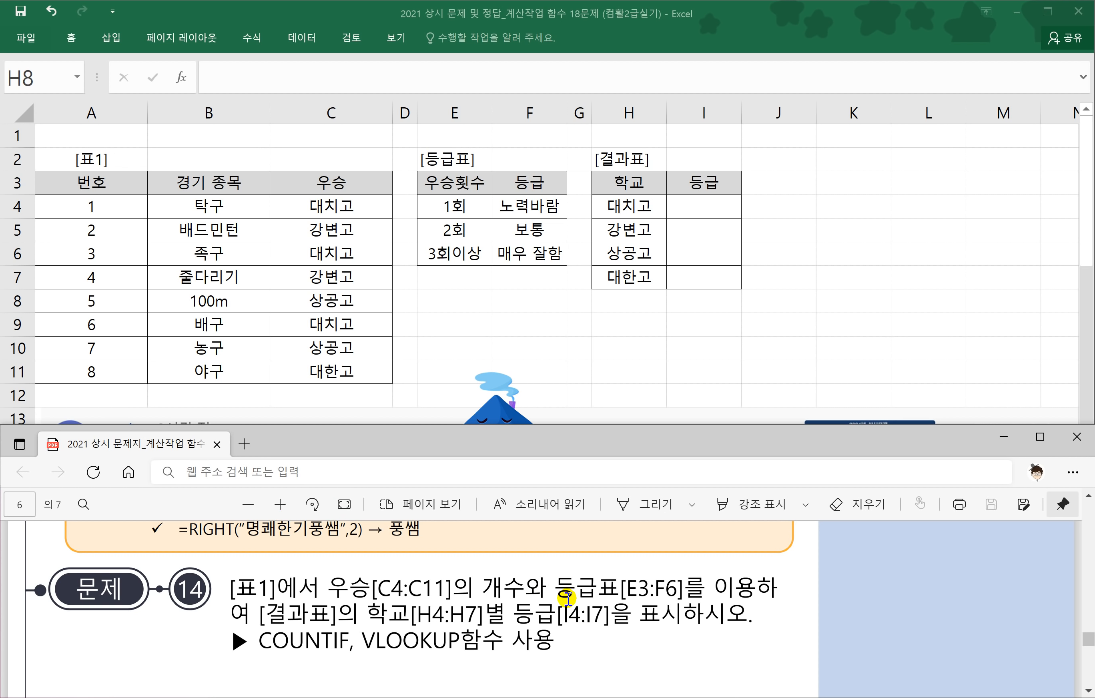
left_click(350, 296)
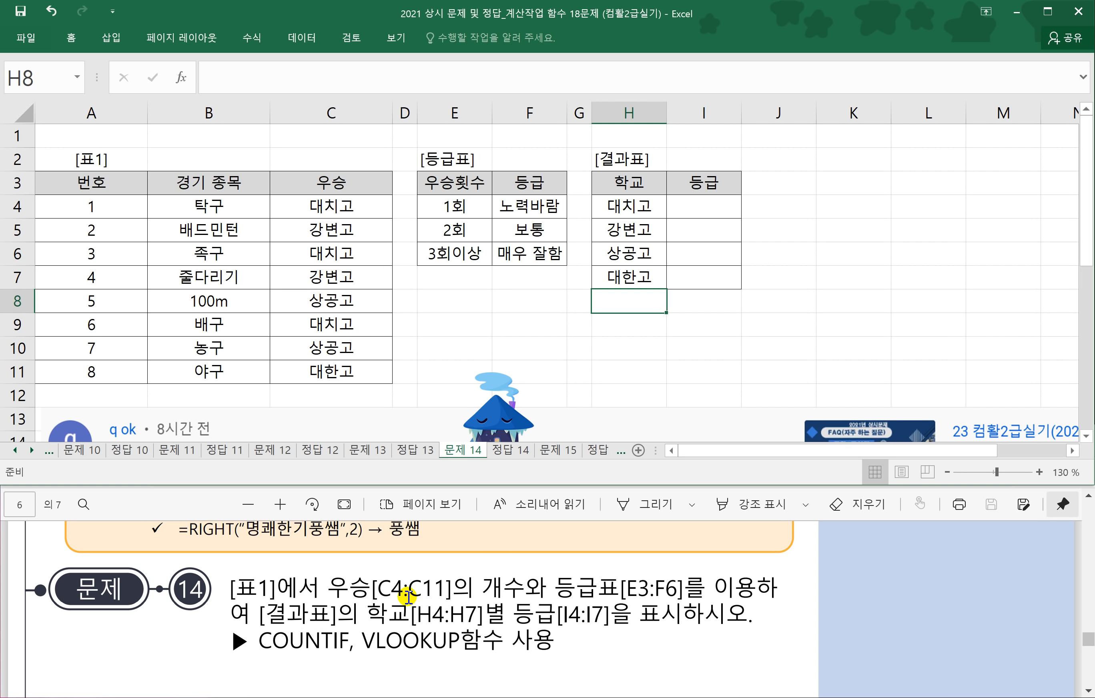
left_click_drag(326, 206, 314, 372)
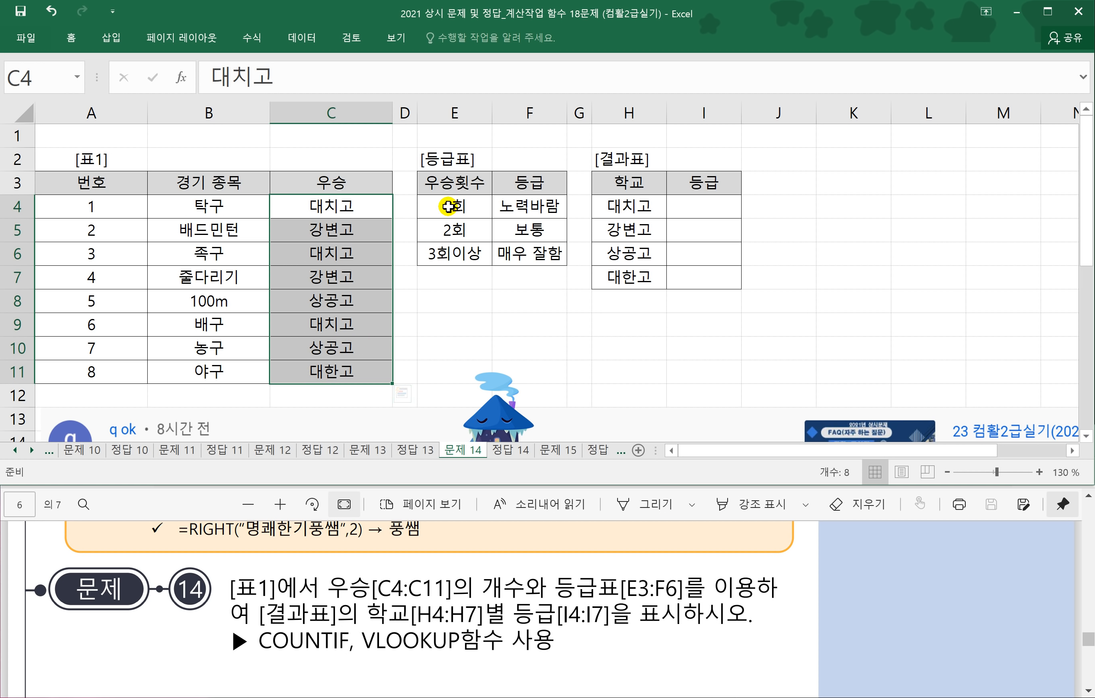
left_click_drag(444, 211, 469, 227)
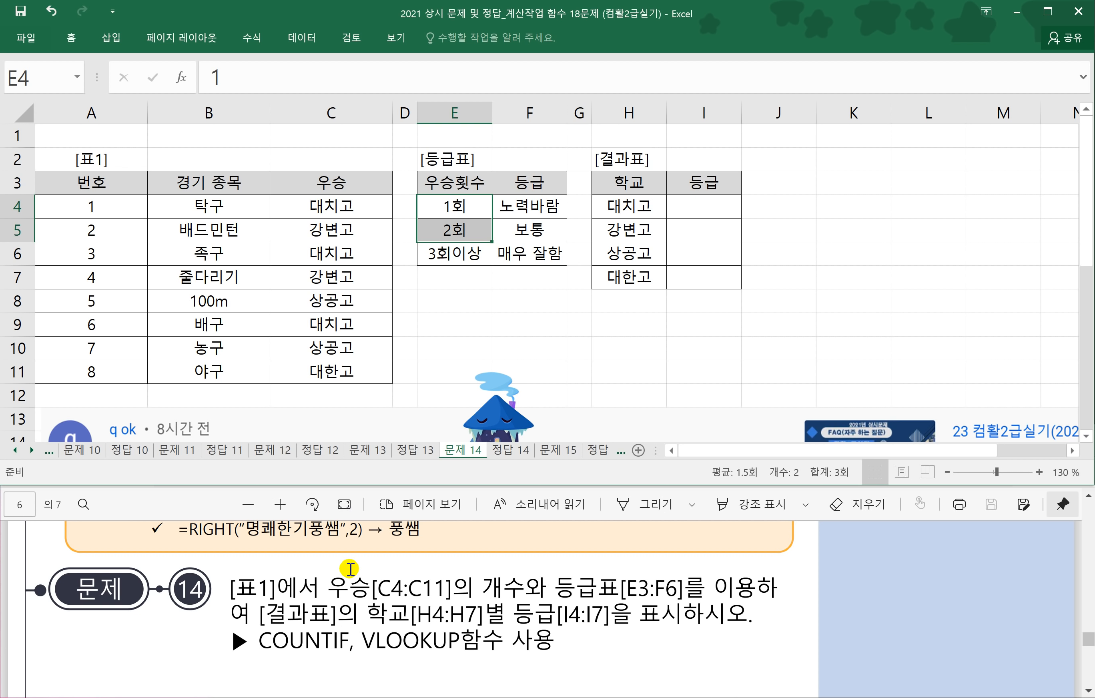
Read problem 14's answer and the COUNTIF and VLOOKUP explanations in the PDF.
left_click(197, 506)
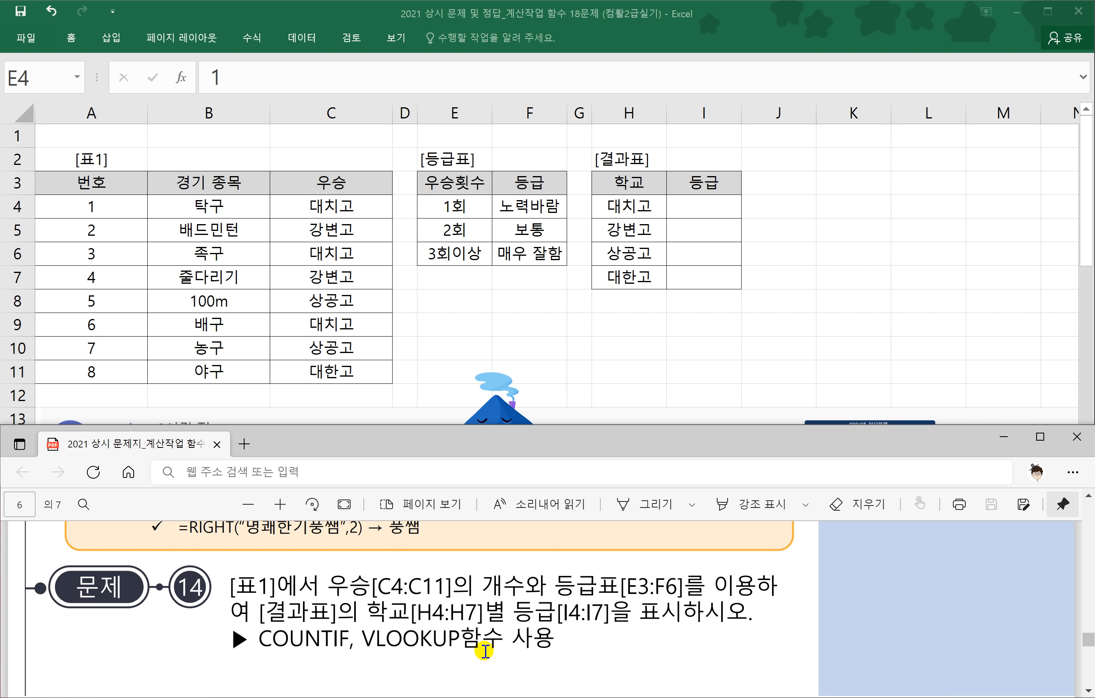
scroll(451, 614, "down", 3)
scroll(450, 619, "down", 2)
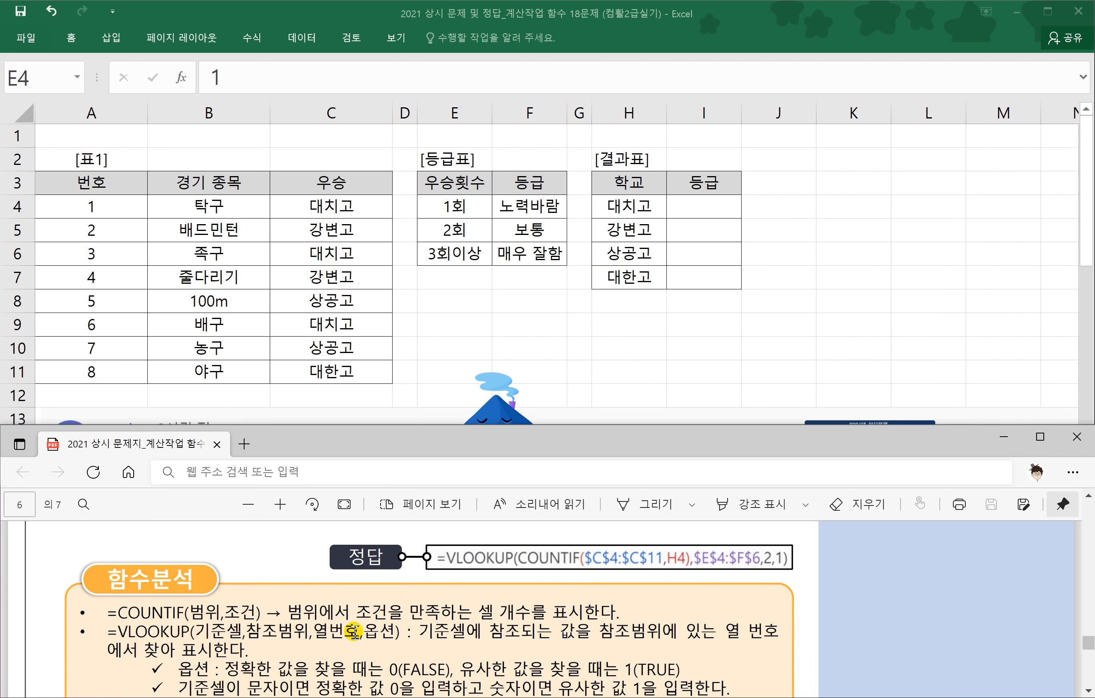
scroll(359, 631, "down", 1)
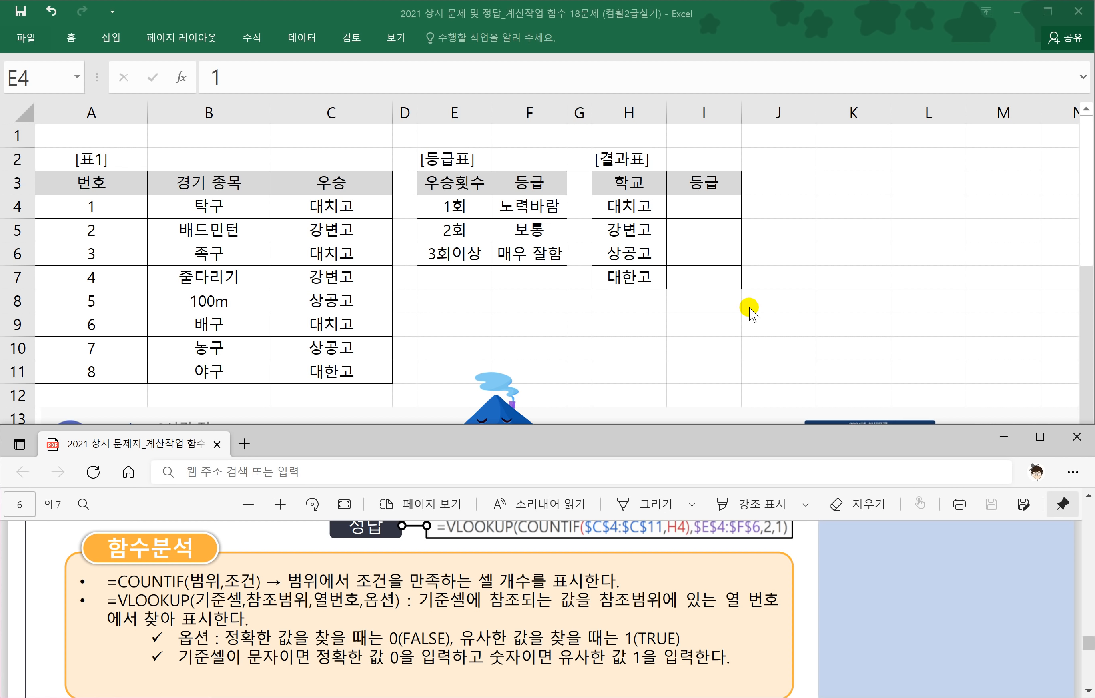
Start a COUNTIF formula in I4 with the winners in C4:C11 as its range.
left_click(697, 213)
left_click(697, 213)
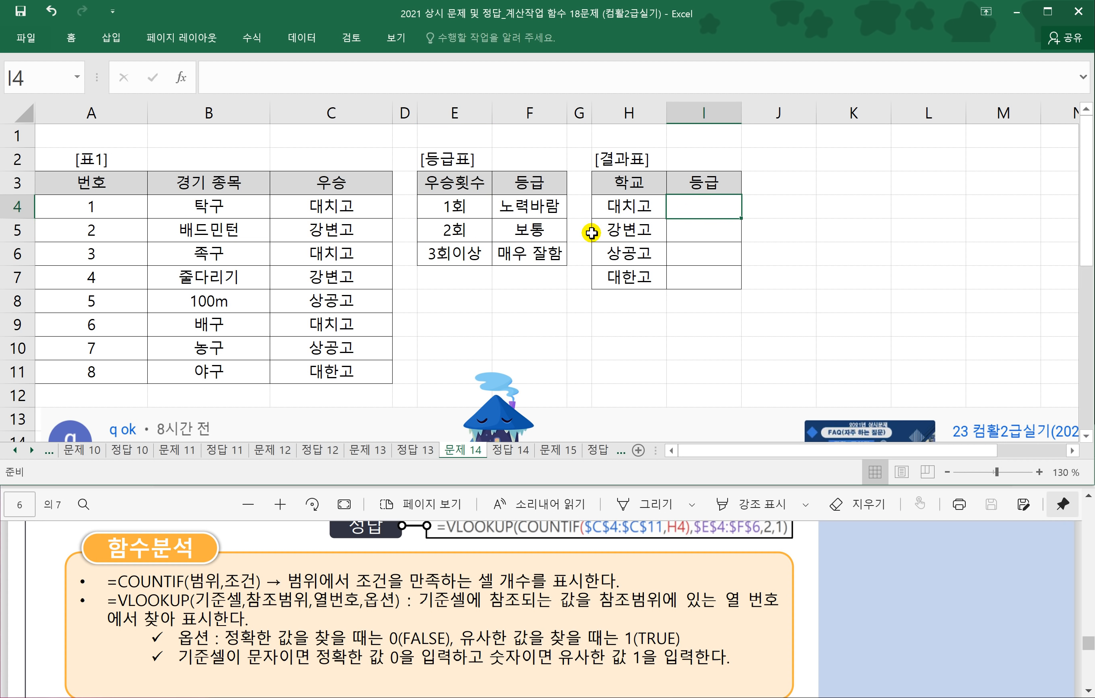
left_click_drag(342, 207, 381, 340)
left_click(630, 210)
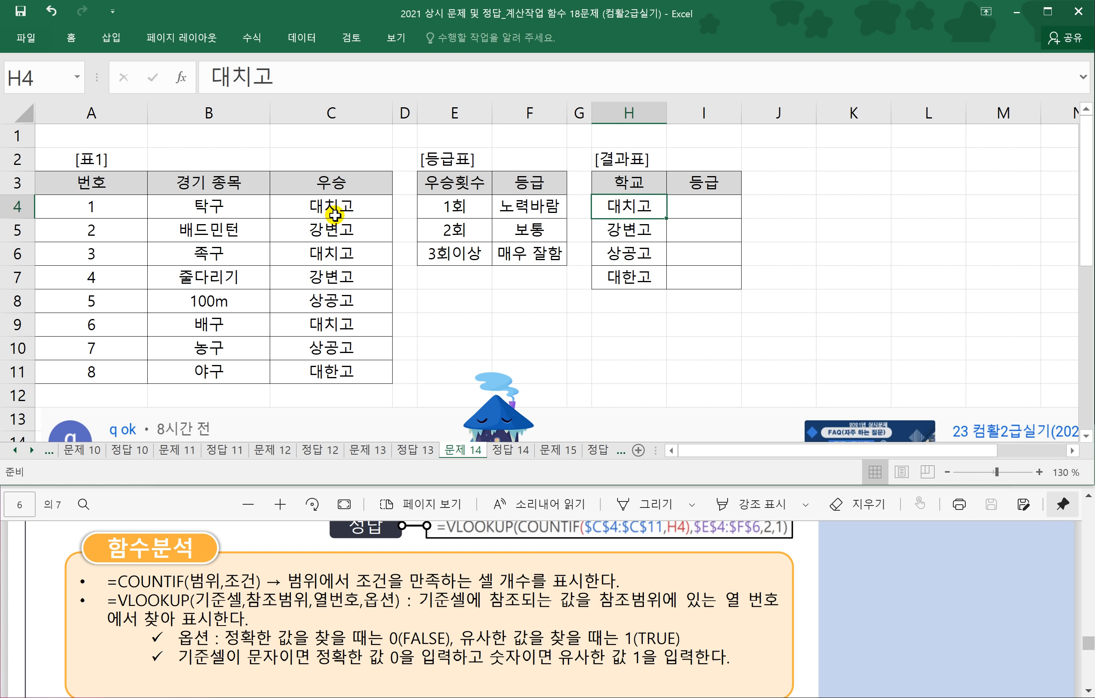
left_click(635, 229)
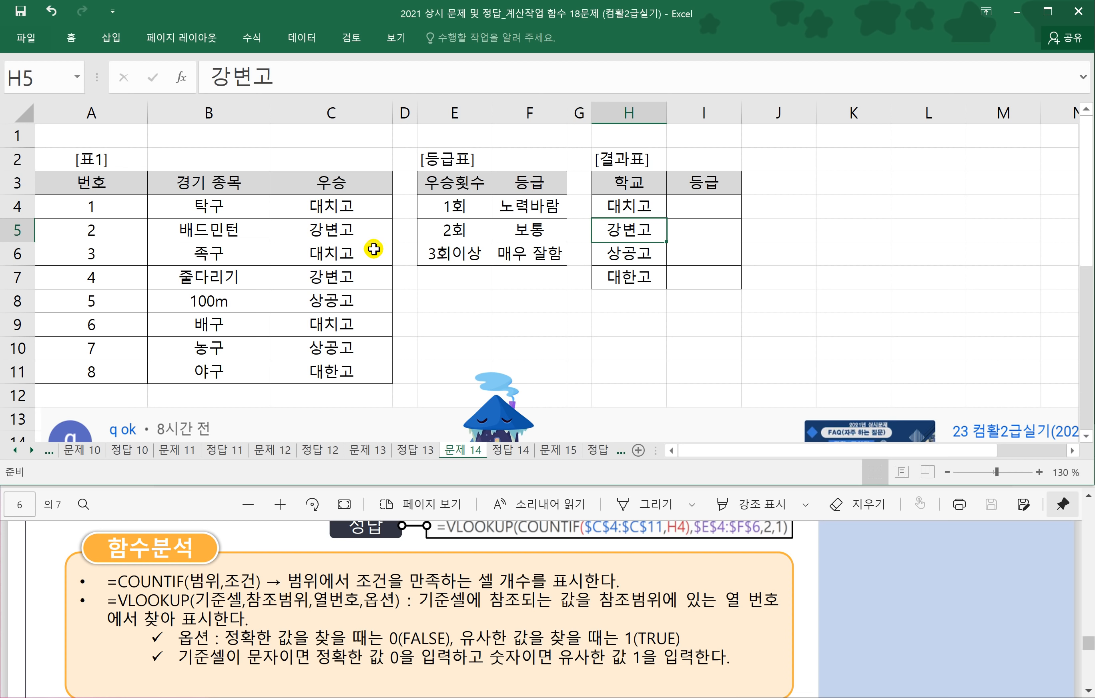
left_click(726, 206)
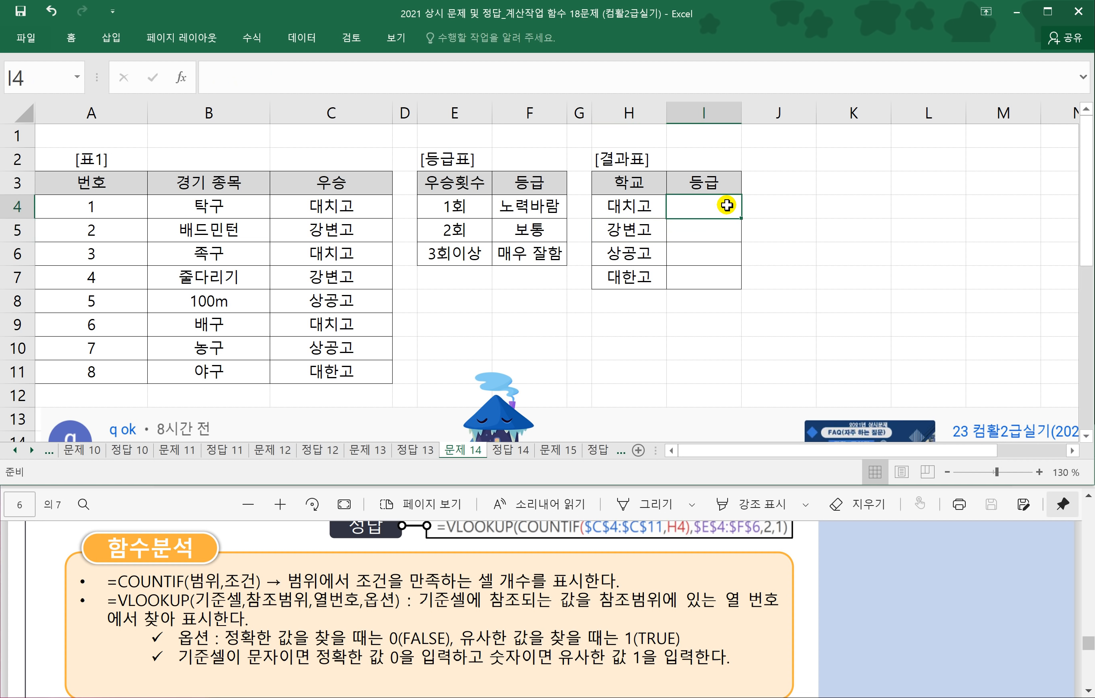
type("=C")
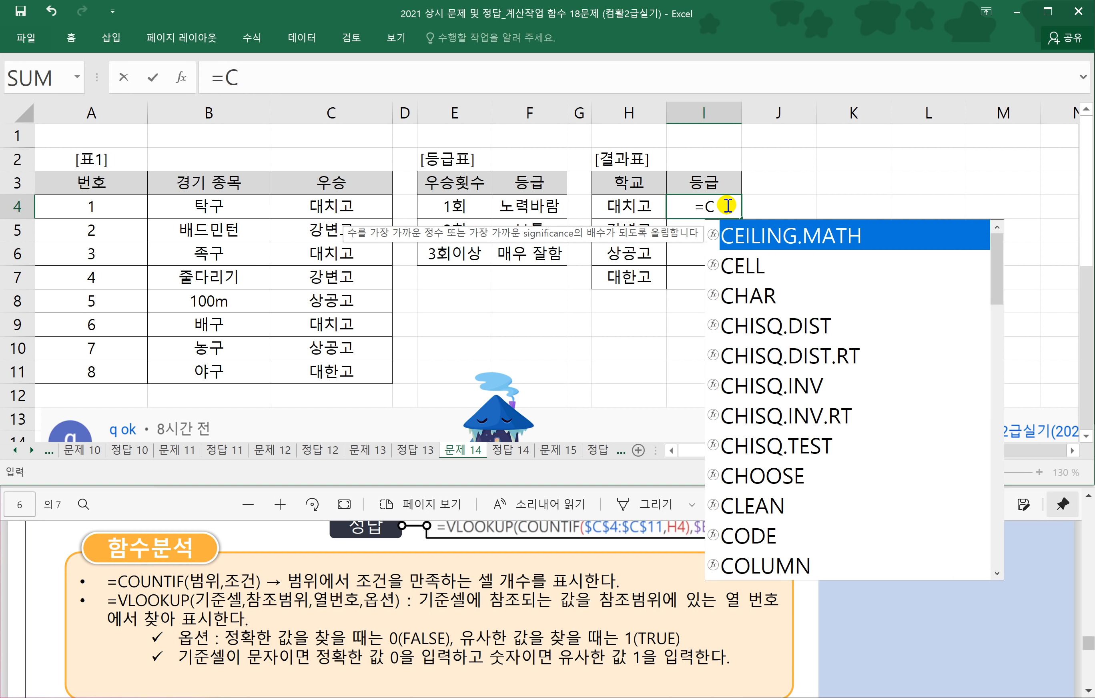
type("OUNTIF(")
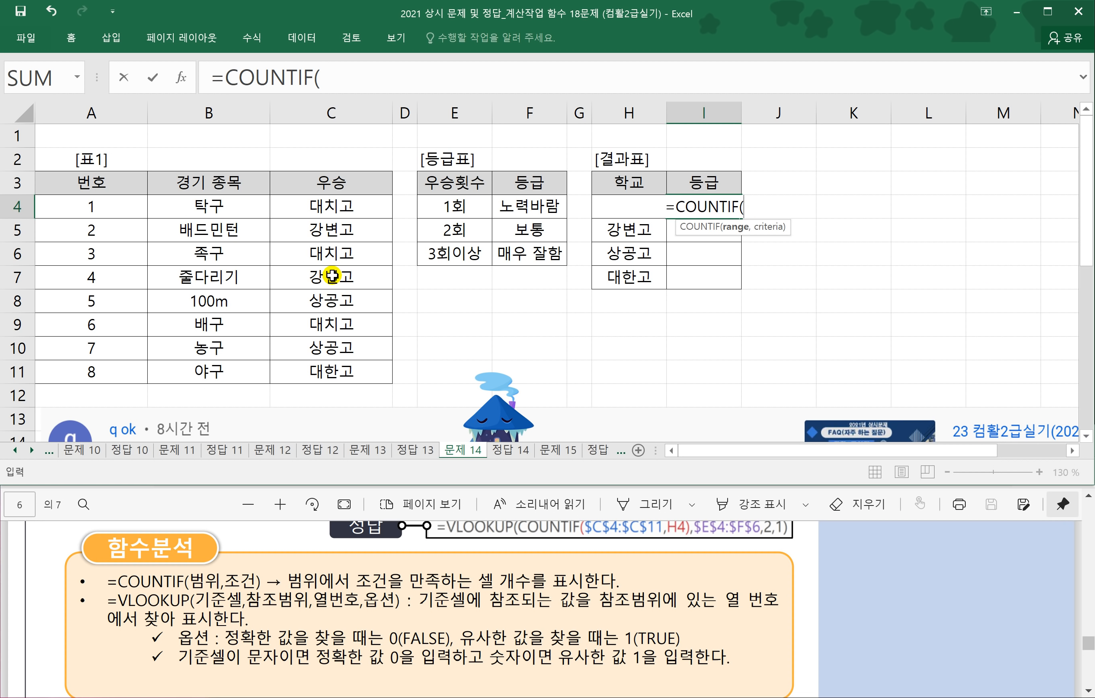
left_click_drag(325, 209, 318, 371)
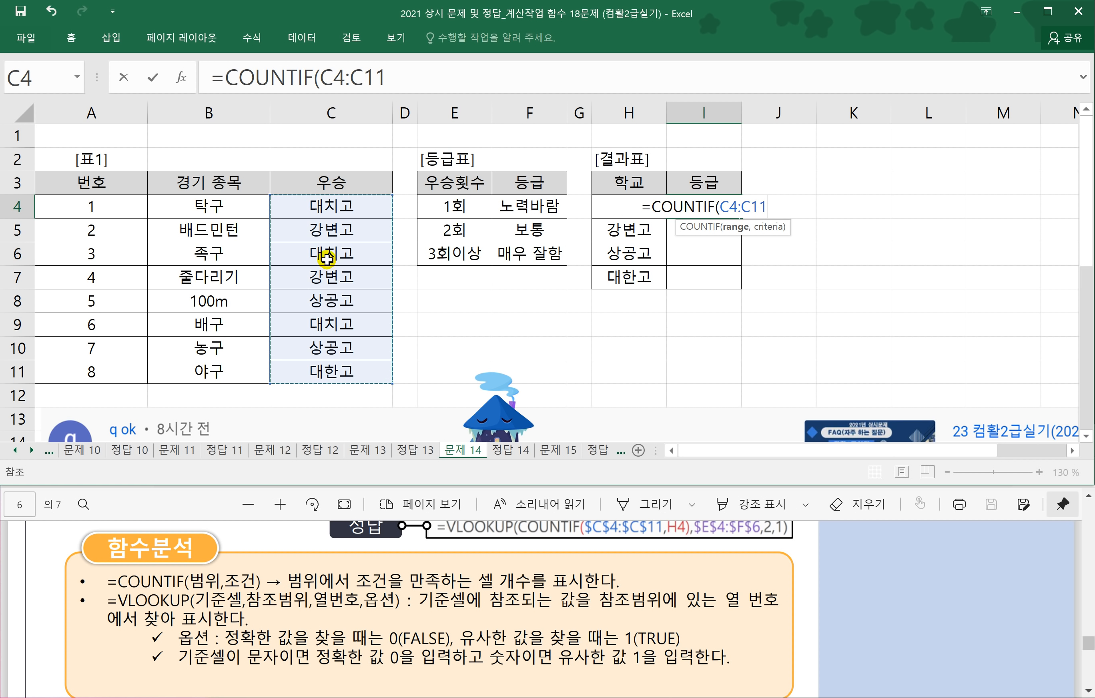
Complete the I4 formula as =COUNTIF($C$4:$C$11,H4) and fill it down through I7.
key("F4")
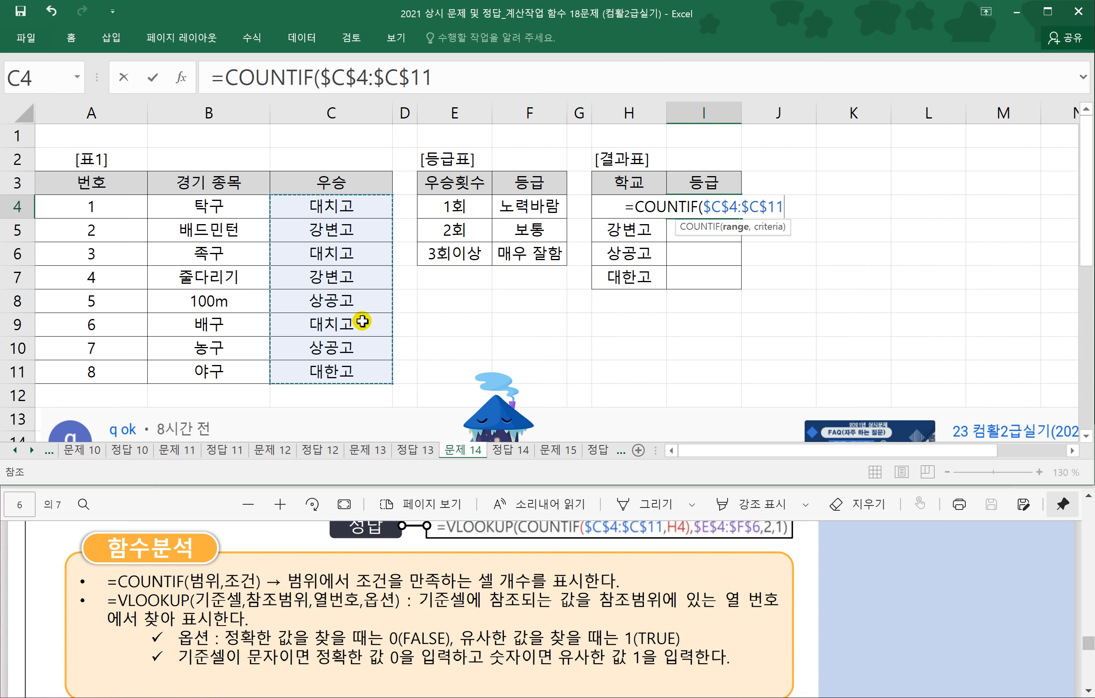
type(",")
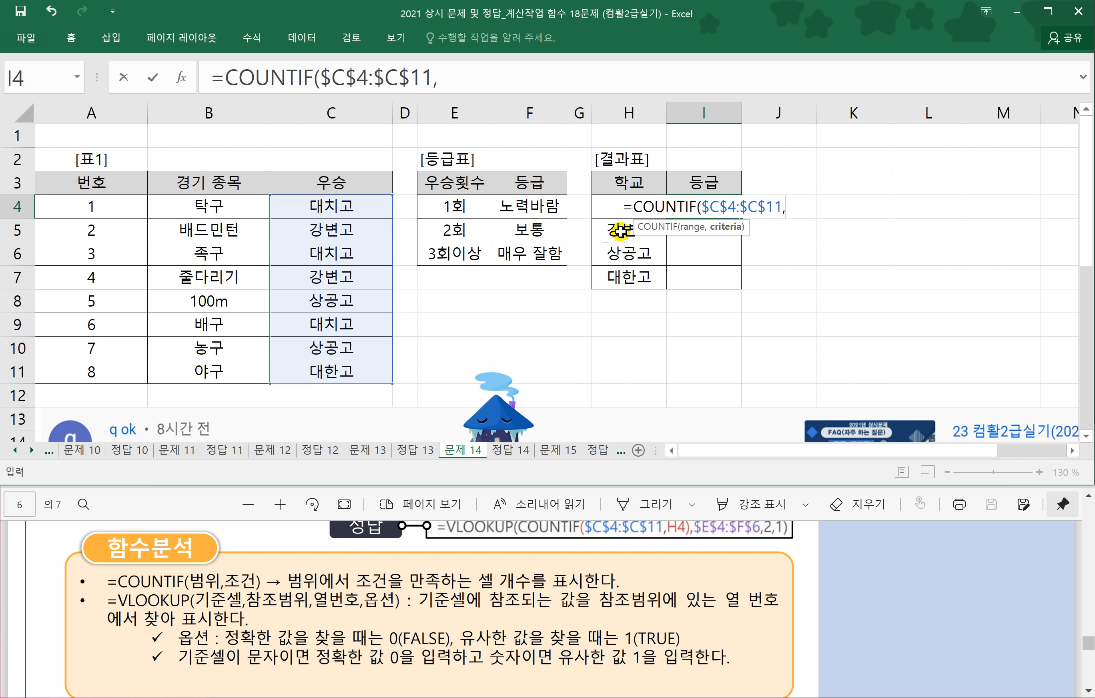
left_click(605, 185)
key("Down")
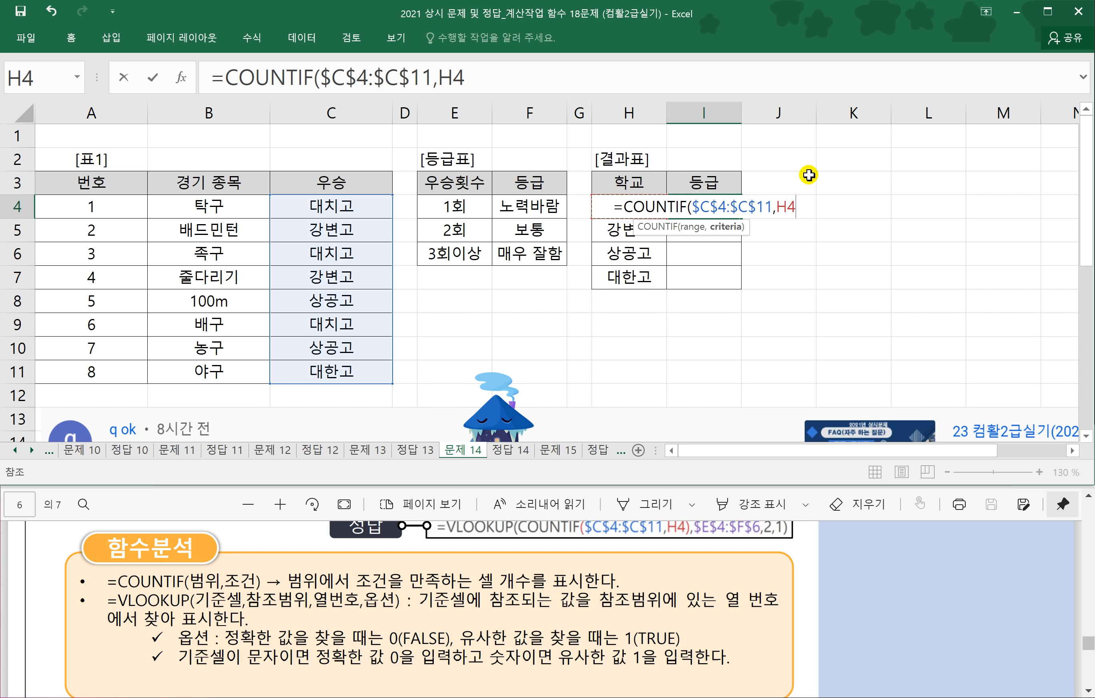
type(")")
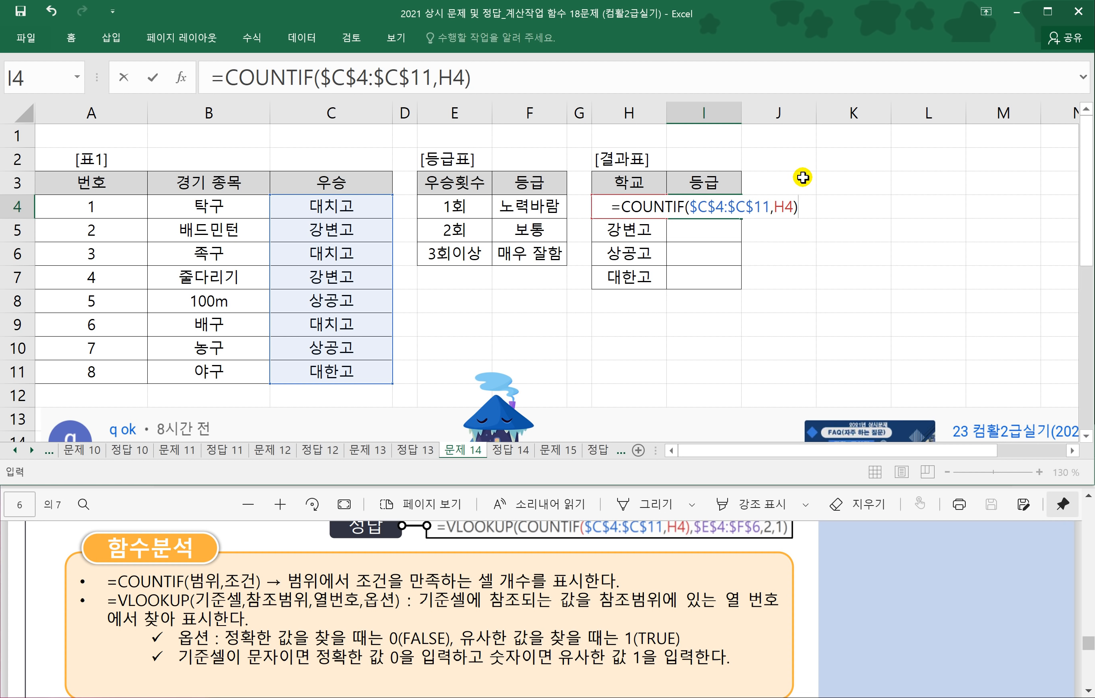
key("Return")
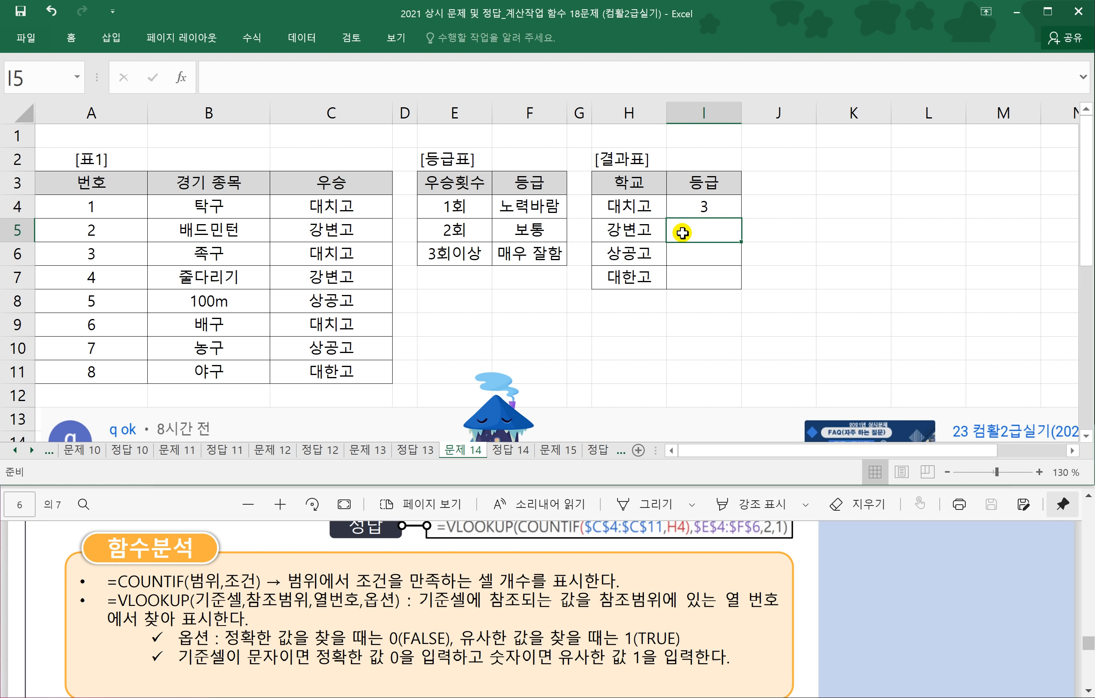
left_click(697, 210)
left_click_drag(742, 216, 741, 281)
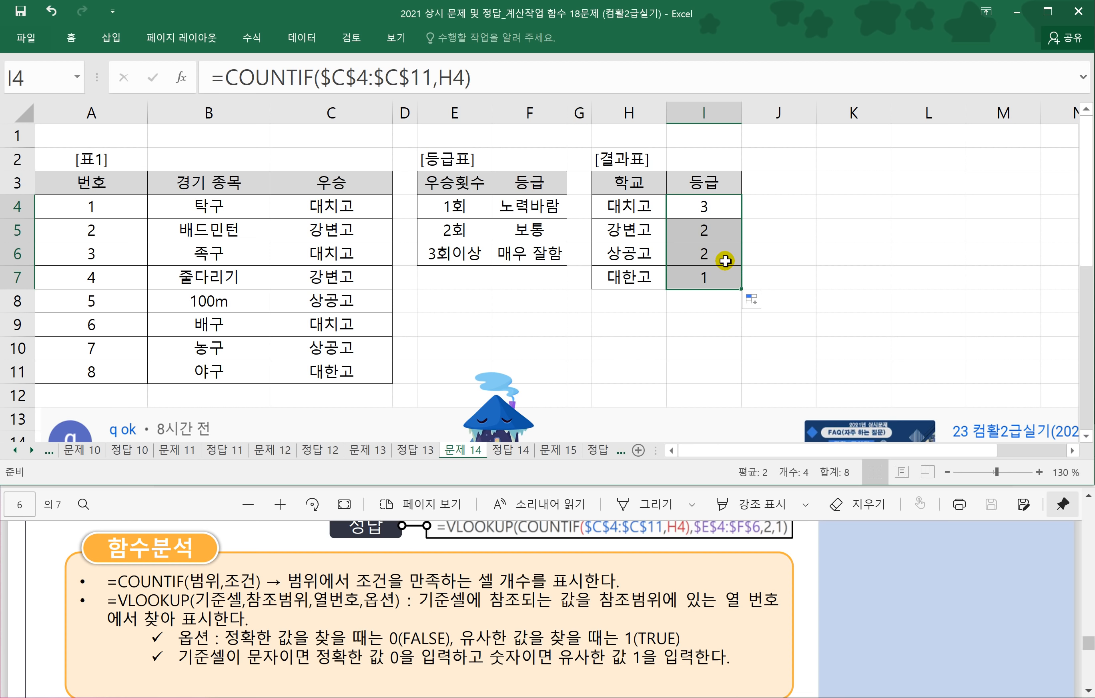
Compare the filled COUNTIF results in I4:I7 with the 우승횟수 values in E4:E6 of the grade table.
left_click(708, 278)
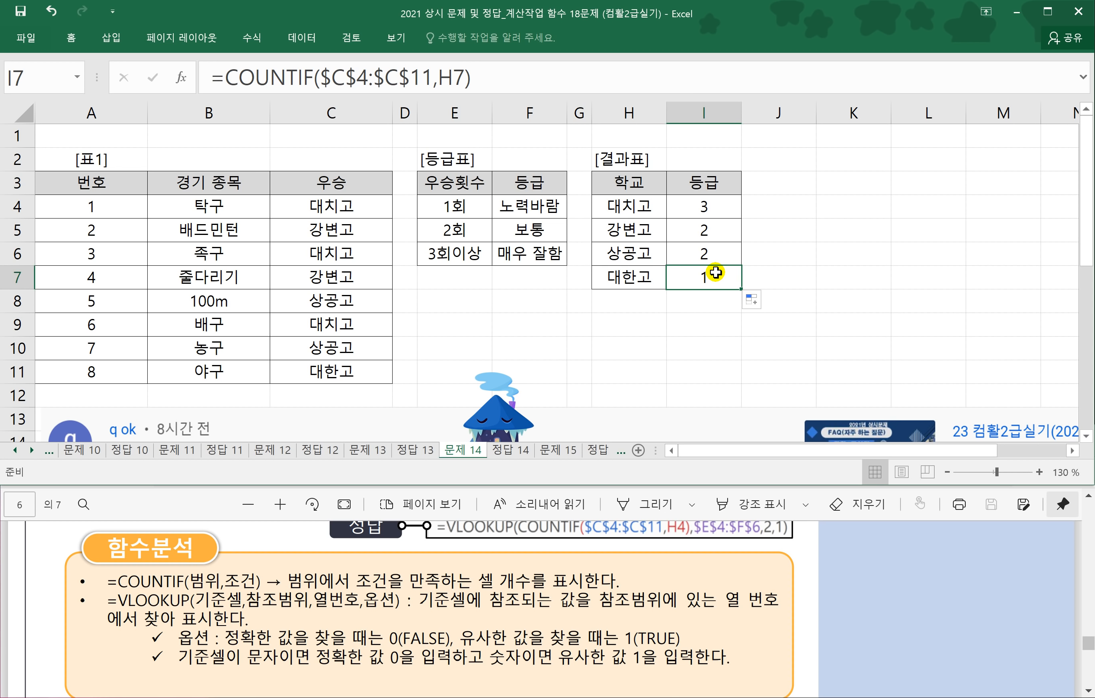
left_click_drag(713, 205, 695, 279)
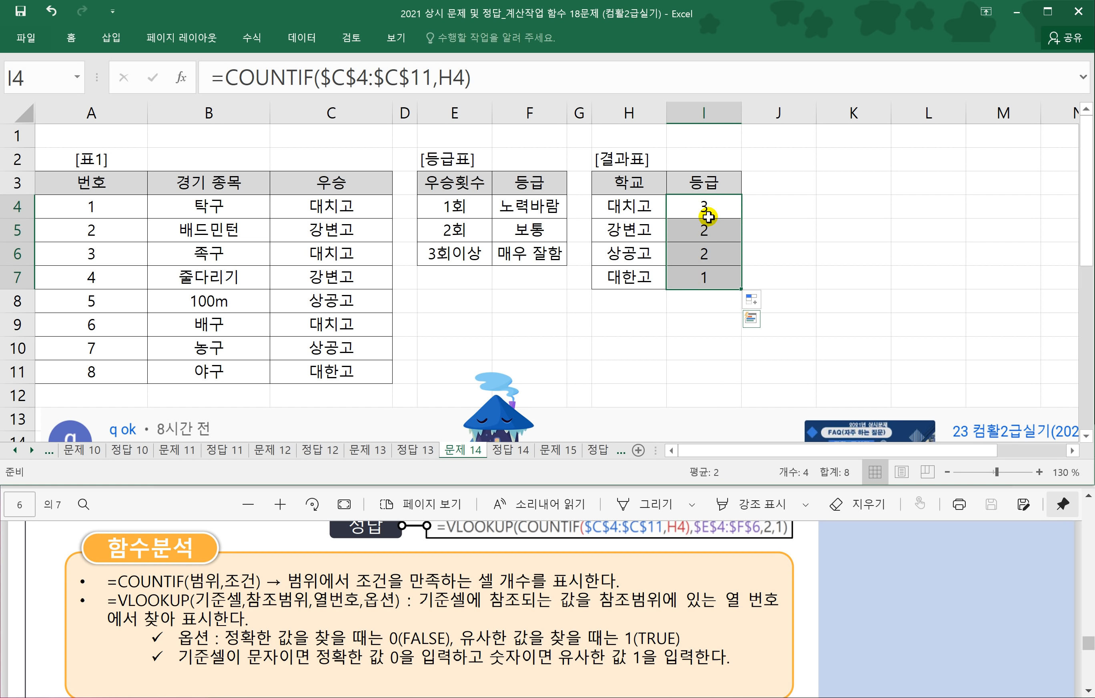
left_click(702, 237)
key("Down")
key("Down")
key("Down")
left_click(465, 210)
left_click(455, 229)
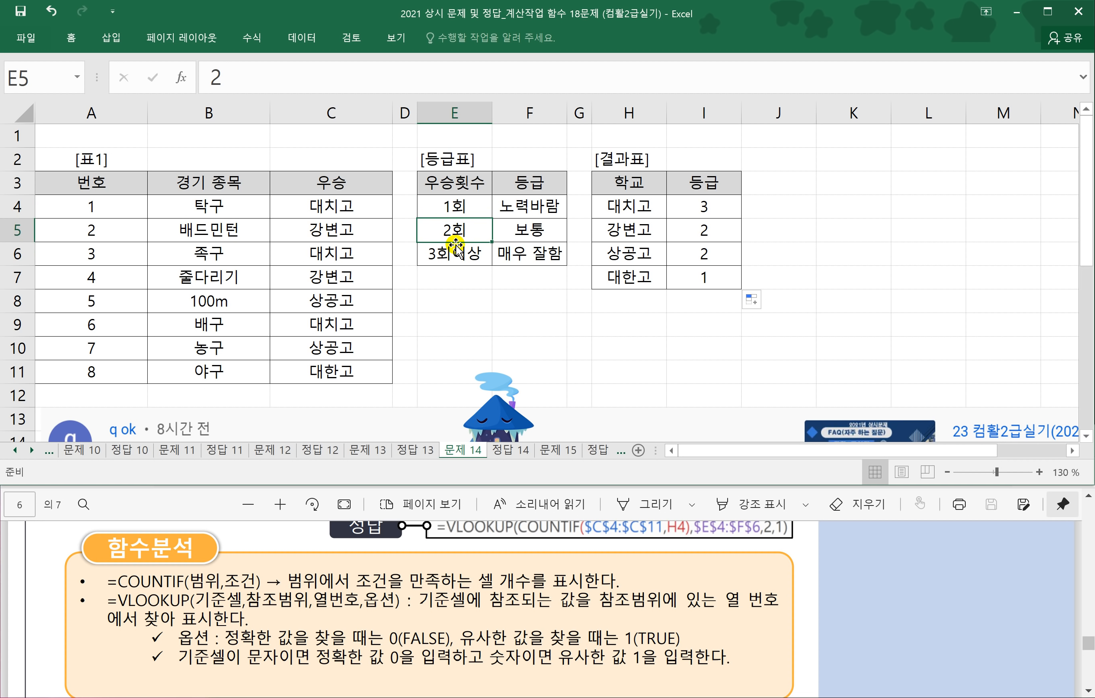
left_click(465, 260)
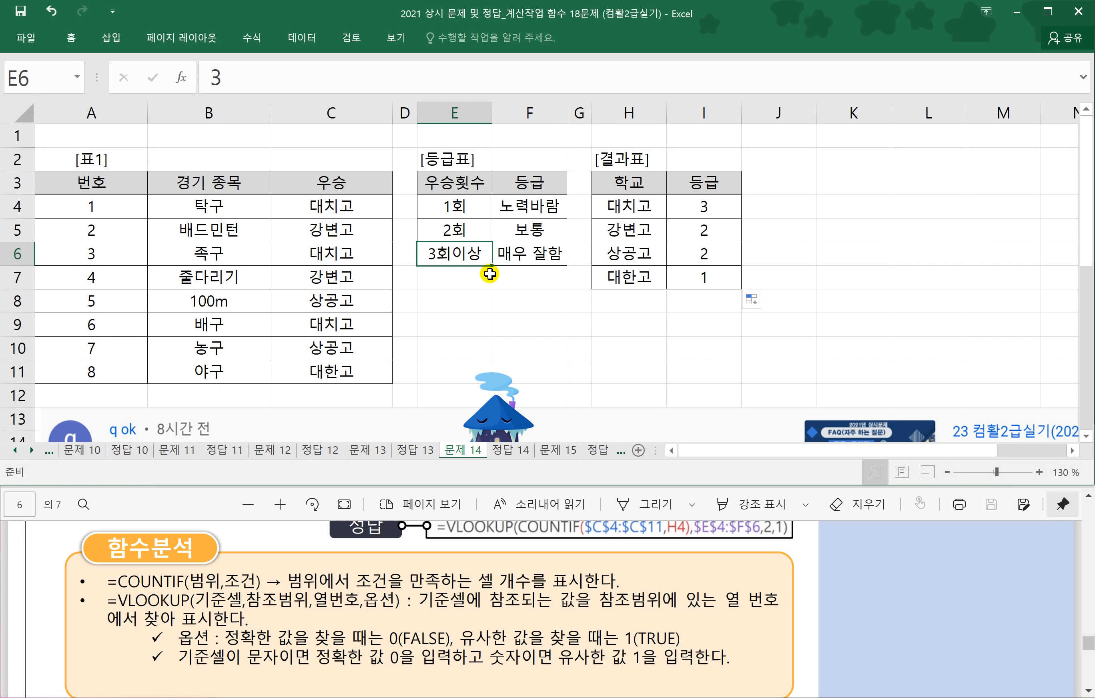
left_click(704, 212)
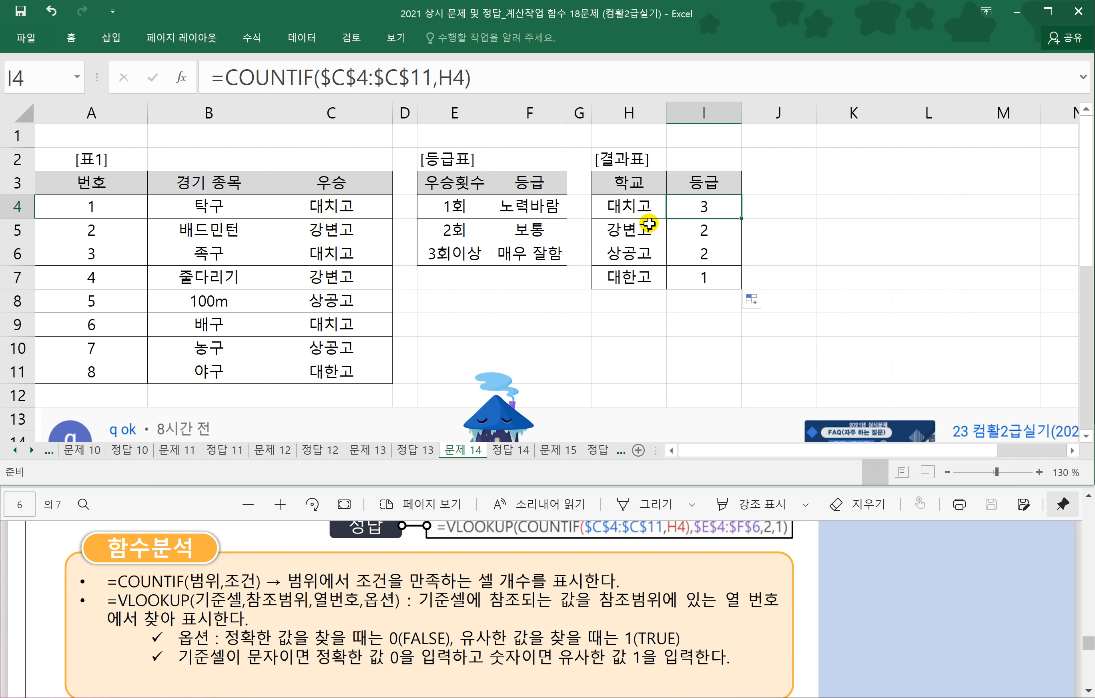
Box cell I4 with a red ink pen and label it 기준셀 with an arrow.
left_click(800, 235)
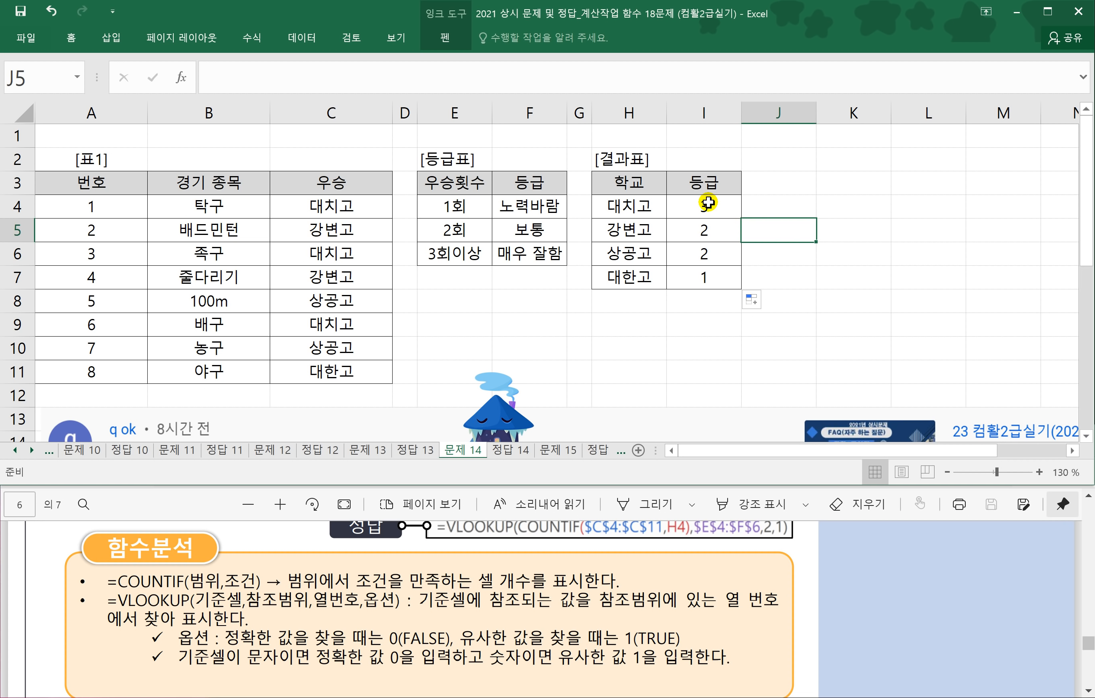
left_click(436, 38)
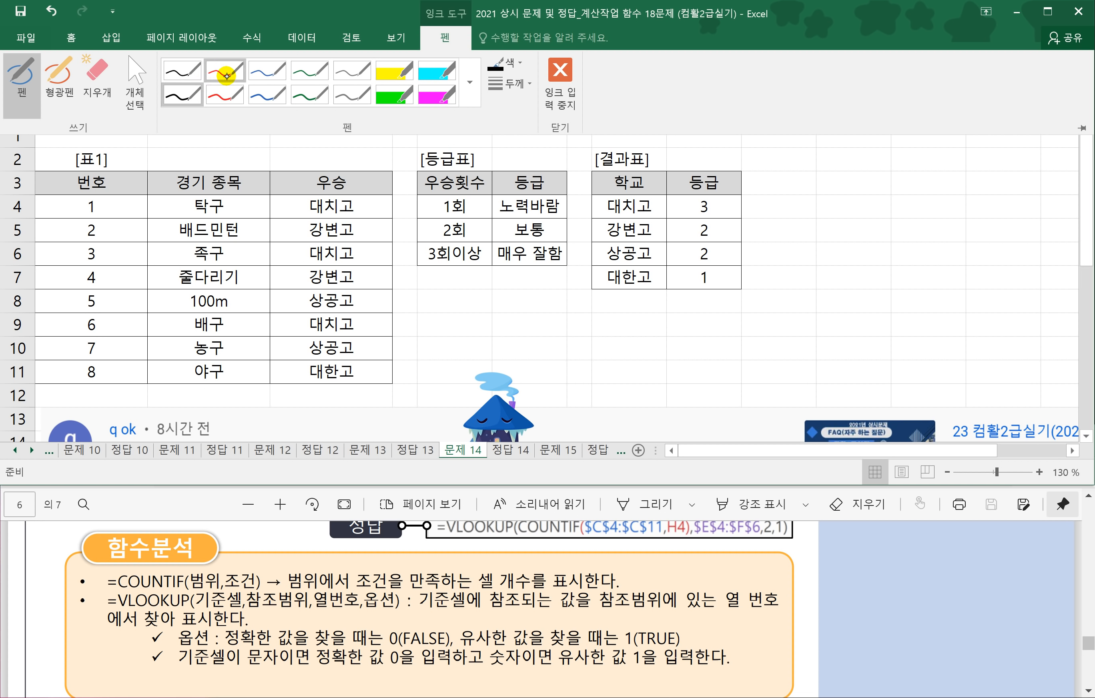
left_click(222, 72)
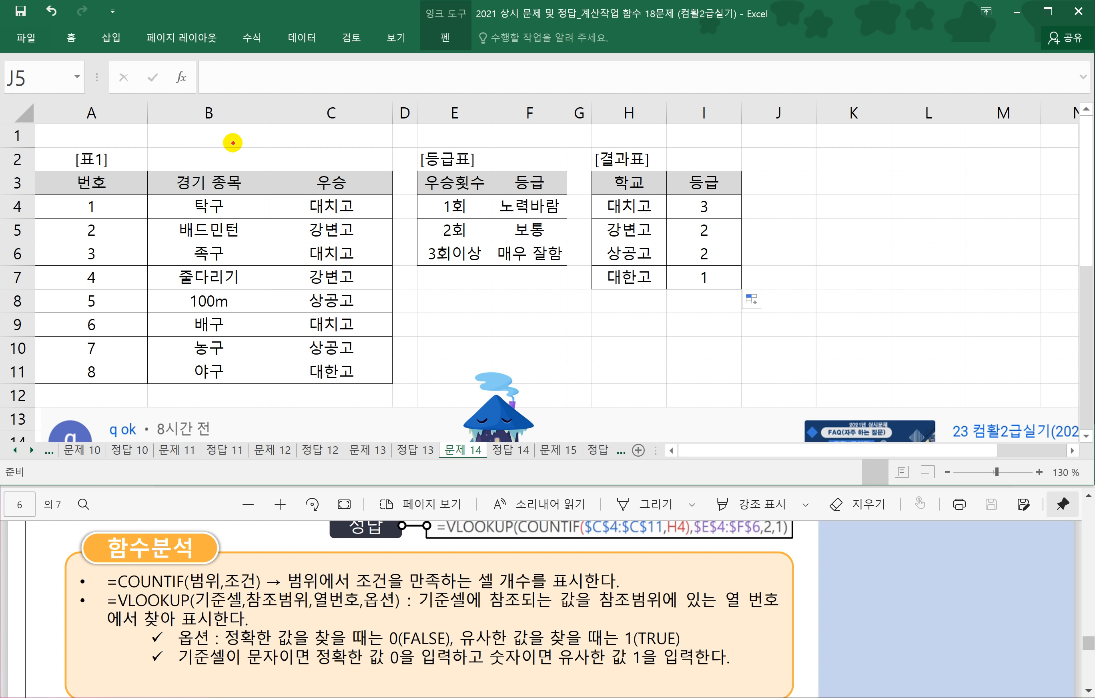
mouse_move(668, 195)
left_mouse_down()
mouse_move(742, 220)
mouse_move(678, 189)
mouse_move(778, 176)
mouse_move(775, 186)
mouse_move(803, 162)
mouse_move(792, 183)
mouse_move(873, 164)
mouse_move(870, 177)
mouse_move(899, 184)
left_mouse_up()
Annotate the grade table in red ink: box E4:F6, write 참조범위 below it and number its columns 1 and 2.
mouse_move(418, 204)
left_mouse_down()
mouse_move(491, 265)
mouse_move(571, 200)
mouse_move(418, 206)
left_mouse_up()
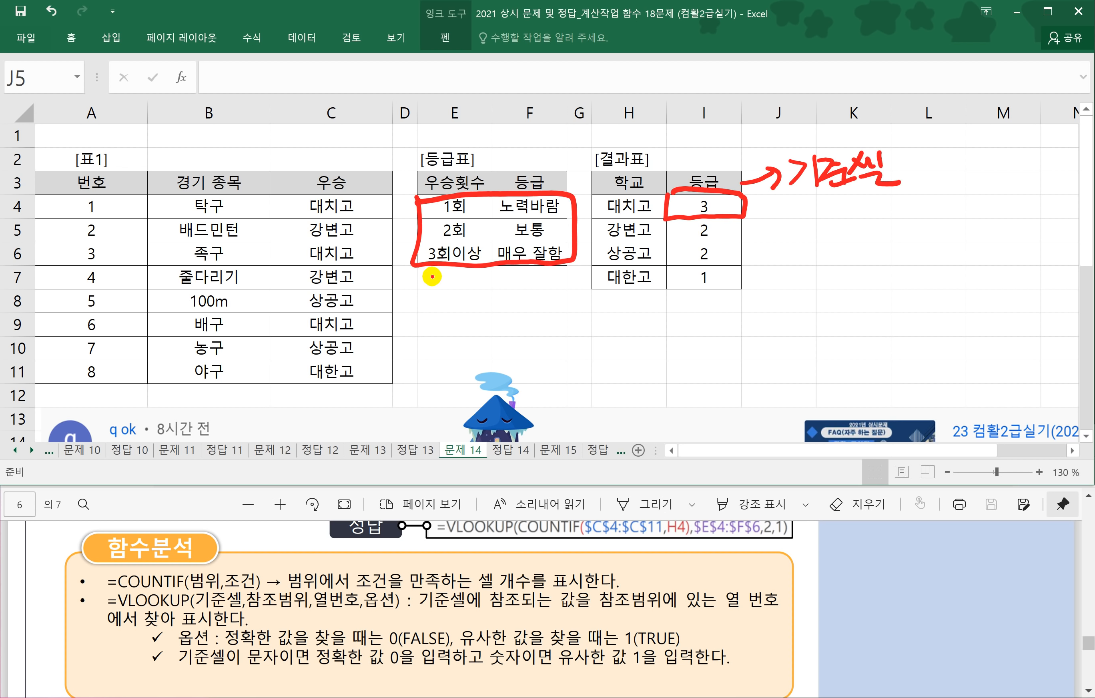
mouse_move(432, 276)
left_mouse_down()
mouse_move(433, 304)
mouse_move(444, 281)
mouse_move(449, 315)
mouse_move(481, 288)
mouse_move(510, 313)
mouse_move(525, 293)
mouse_move(546, 294)
left_mouse_up()
left_click_drag(541, 296, 544, 307)
left_click_drag(552, 279, 553, 305)
left_click_drag(466, 157, 459, 181)
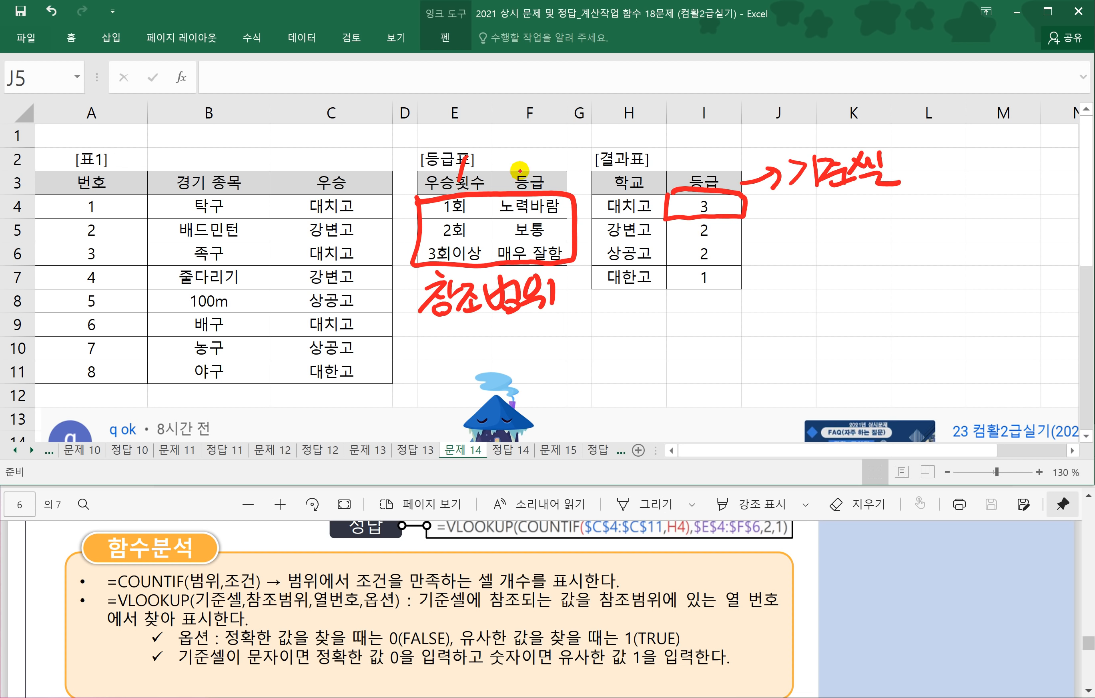
left_click_drag(521, 159, 571, 168)
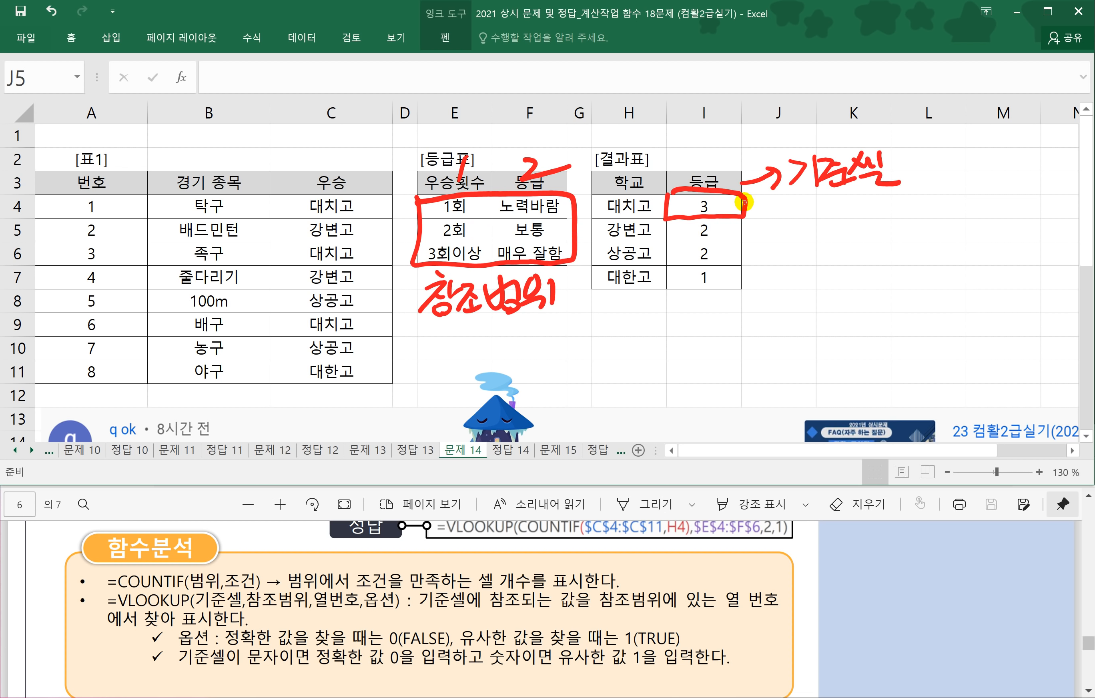
Delete the red ink over I4 and wrap its COUNTIF formula in VLOOKUP as the lookup value.
left_click(686, 220)
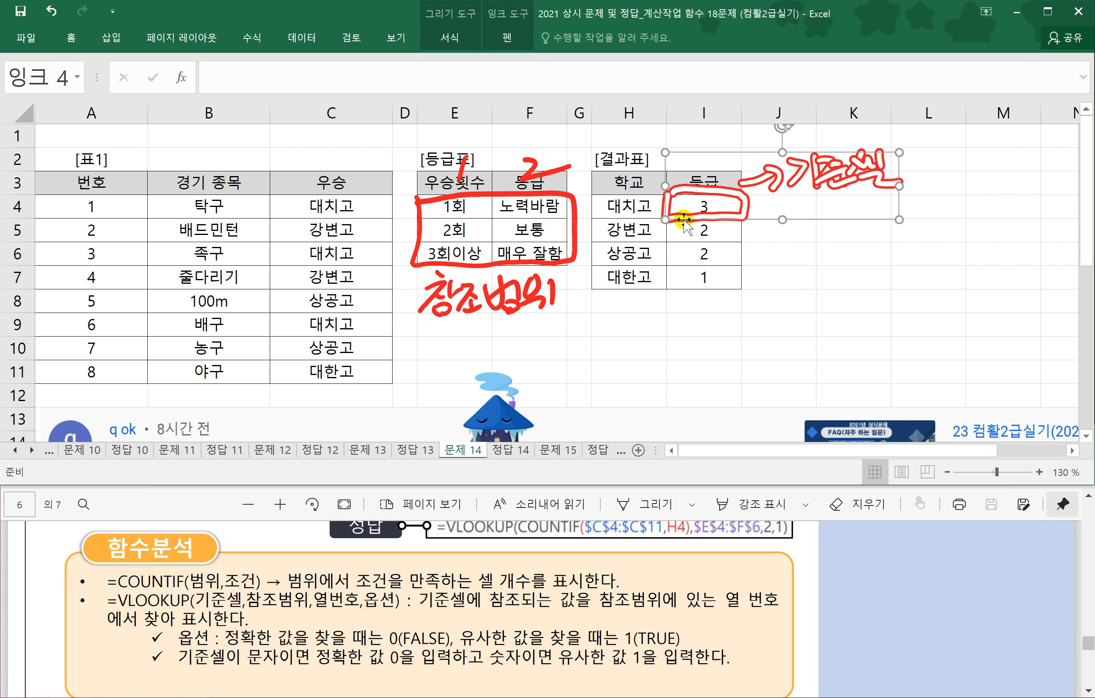
key("Delete")
double_click(702, 209)
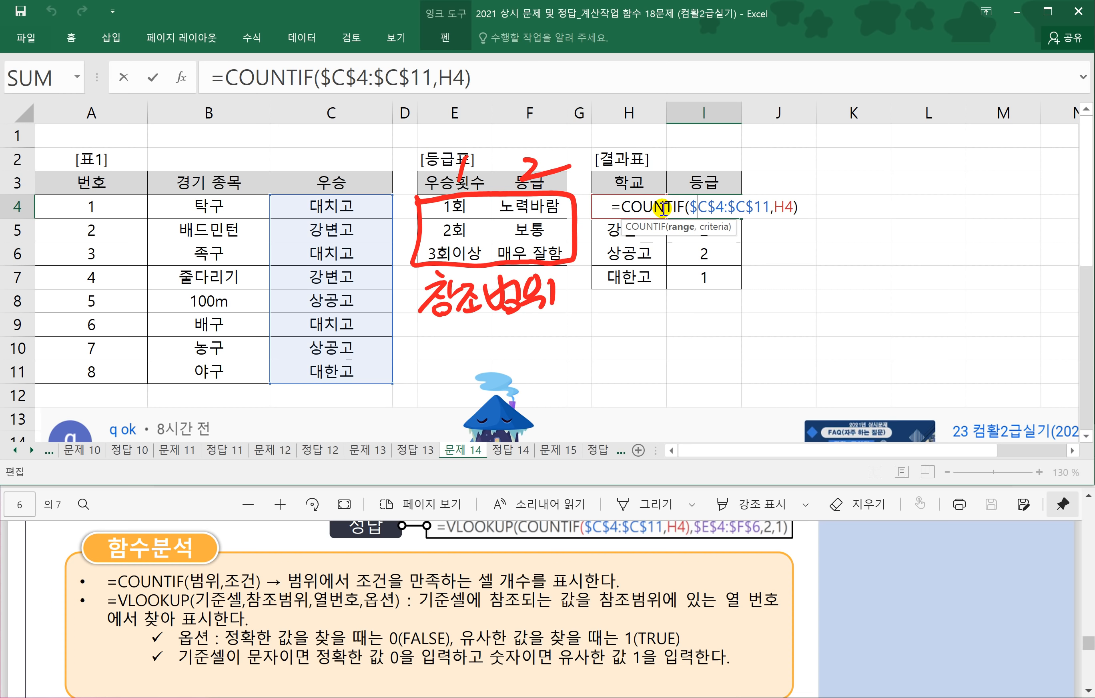
left_click(625, 207)
type("VL")
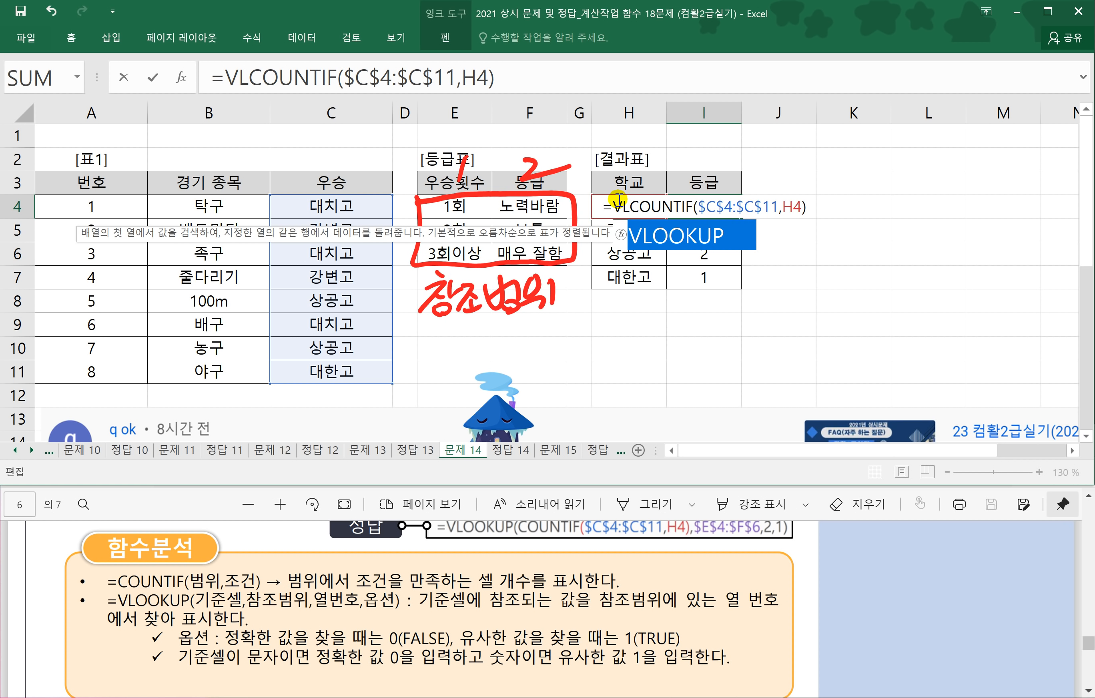
key("Tab")
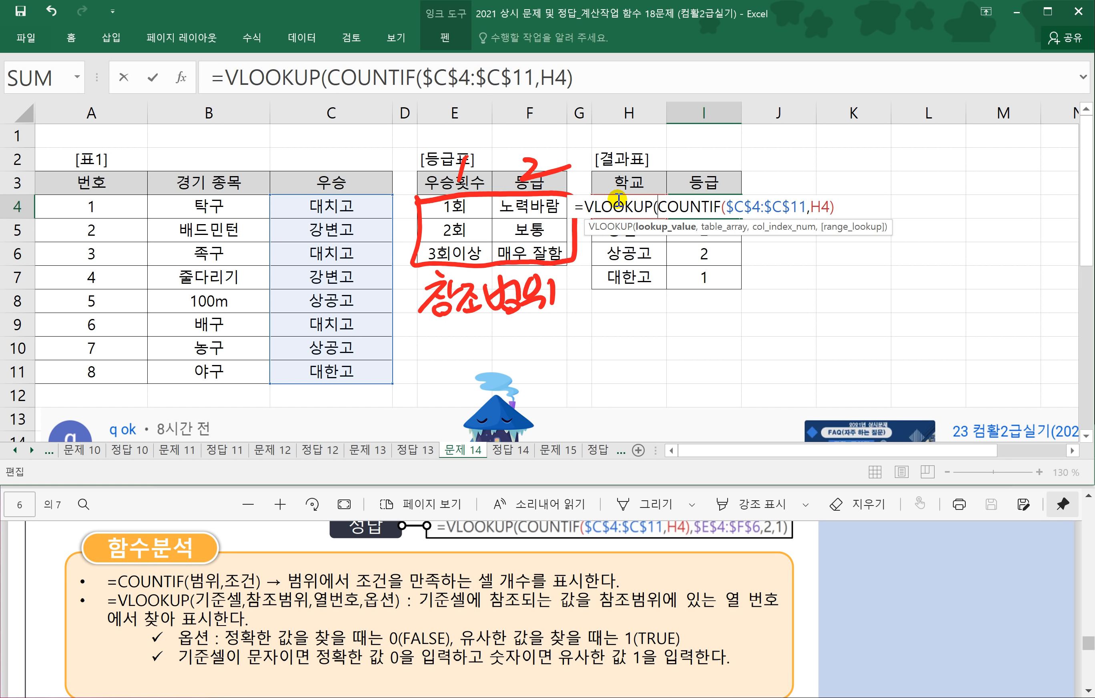
left_click(837, 207)
type(",")
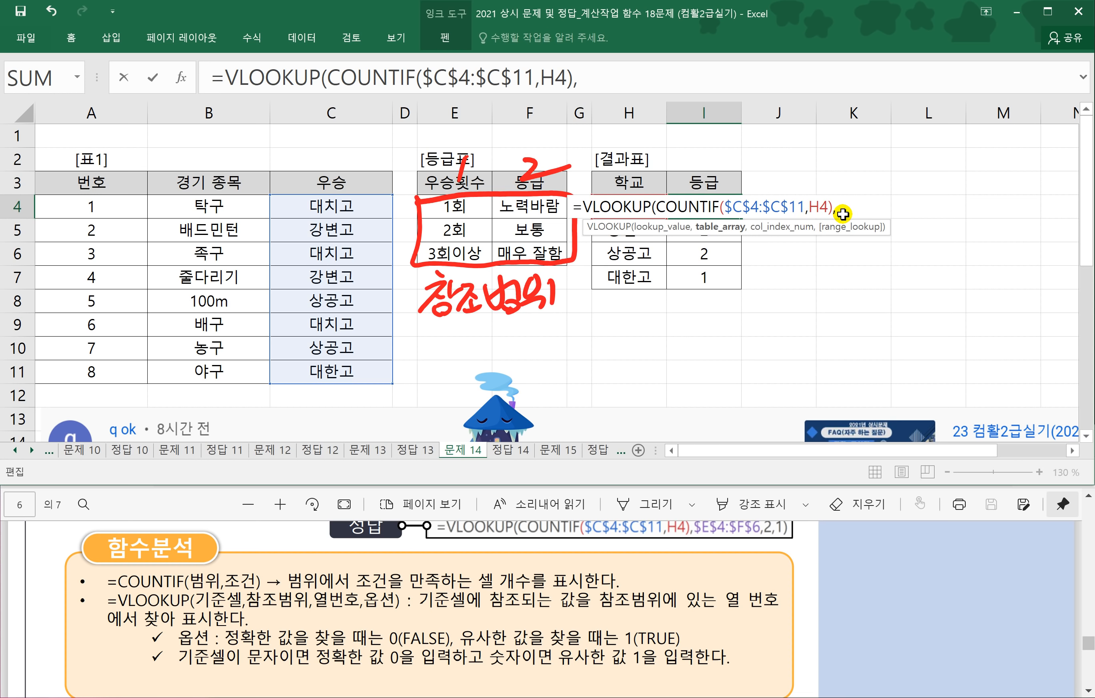
Complete the VLOOKUP in I4 with table range $E$4:$F$6, column number 2 and match option 1.
left_click_drag(450, 210, 531, 250)
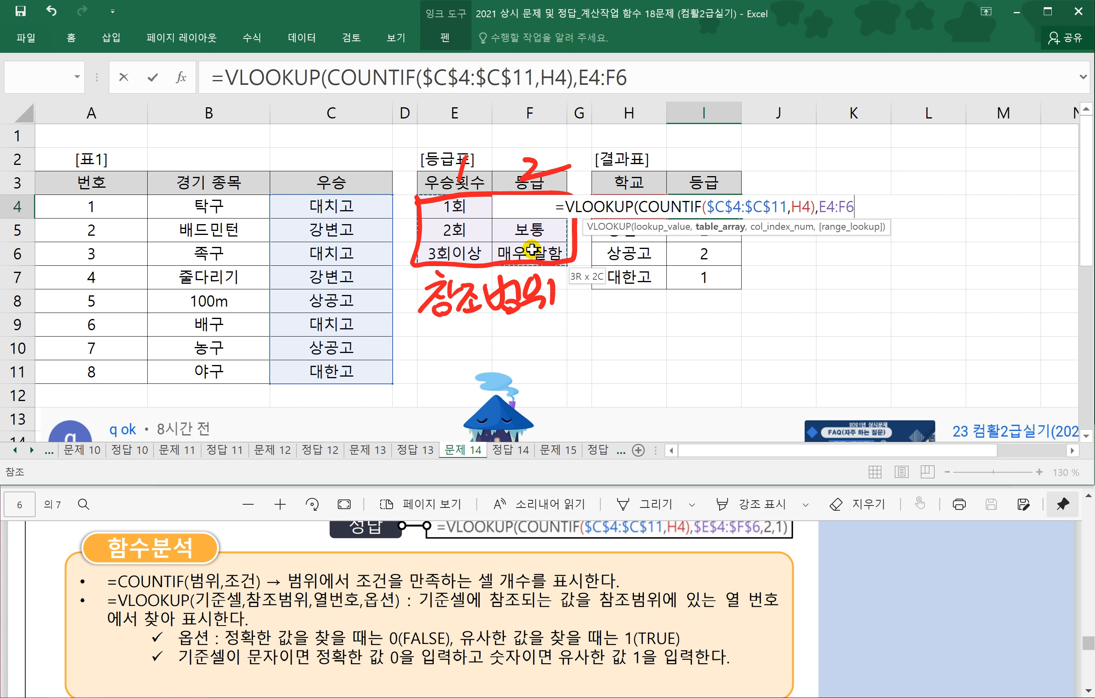
key("F4")
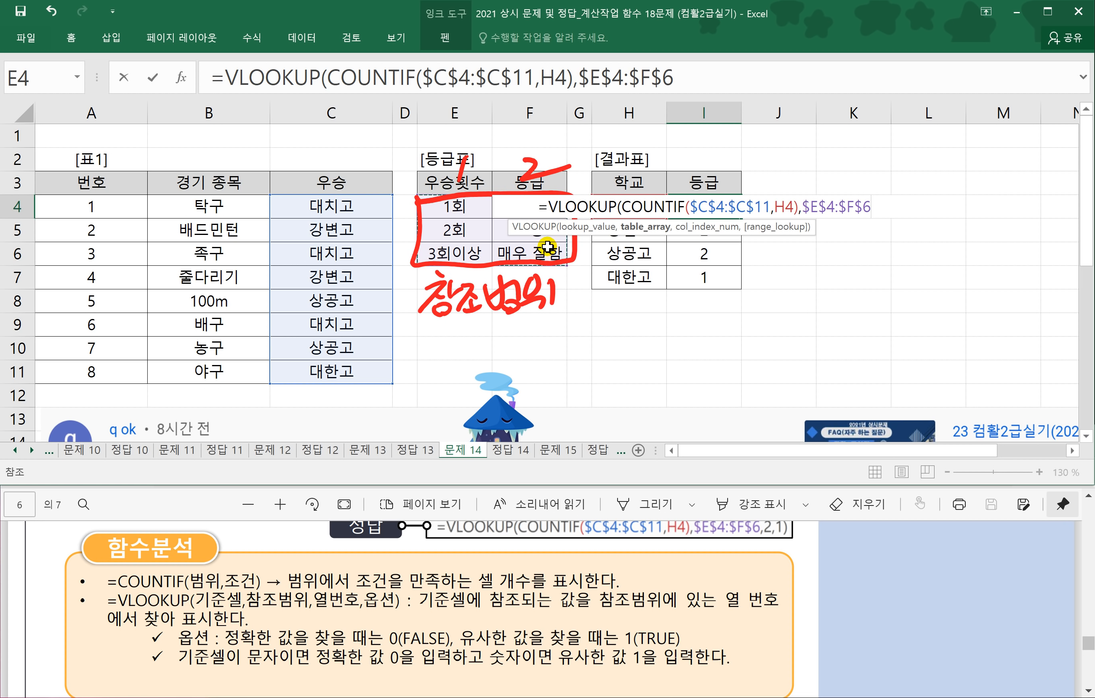
type(",")
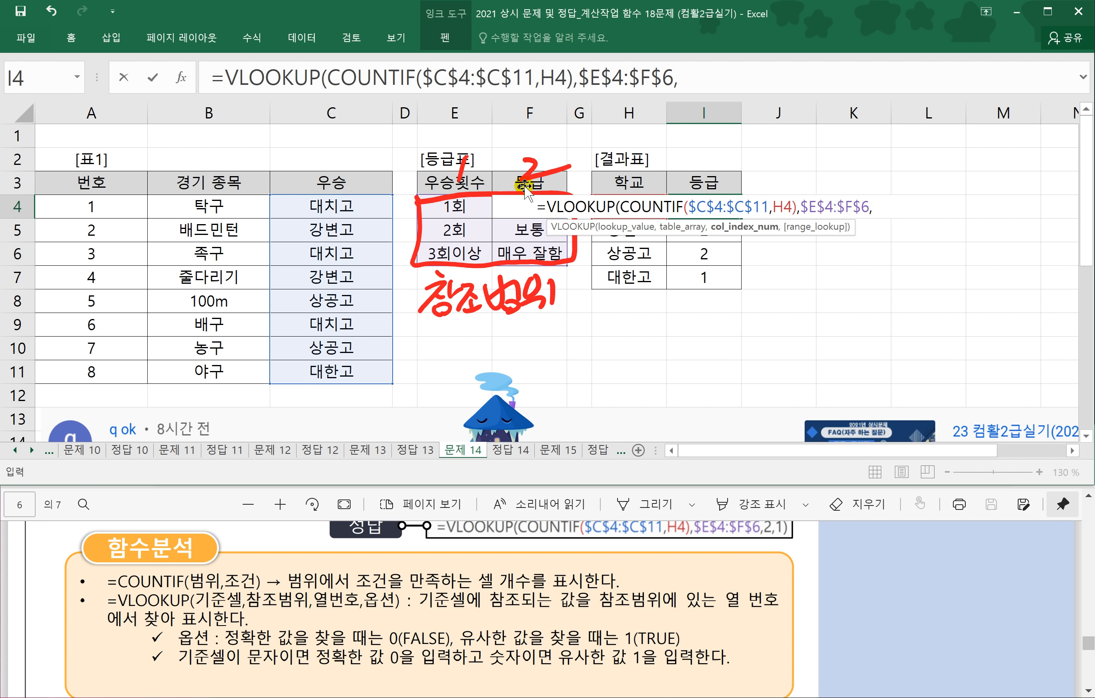
type("2")
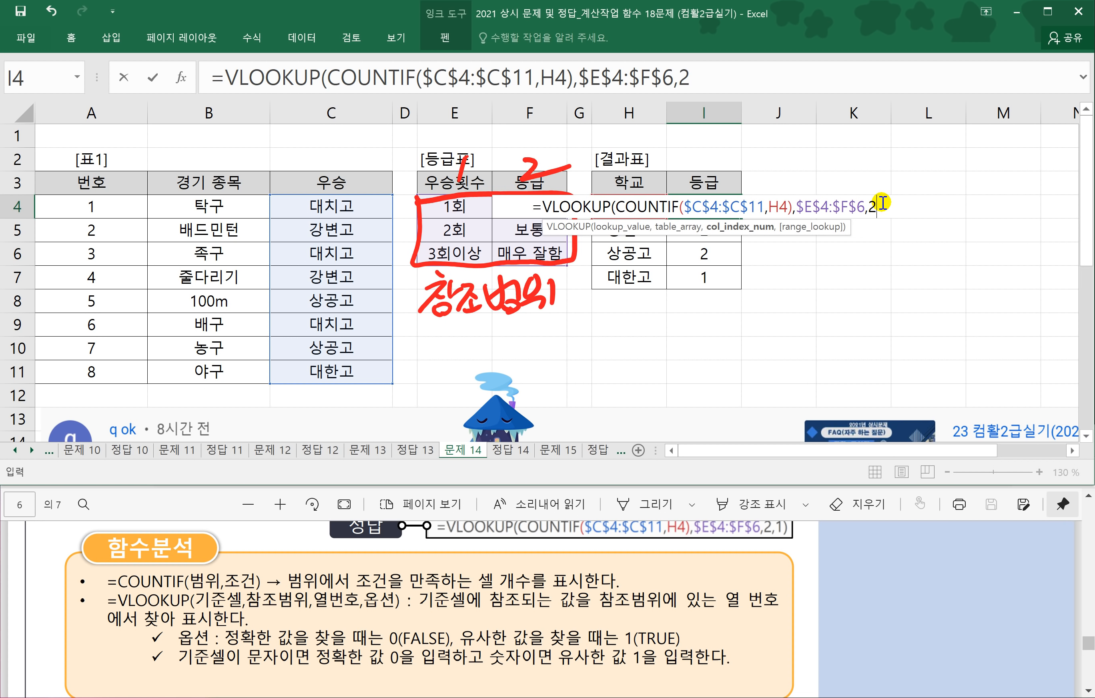
type(",")
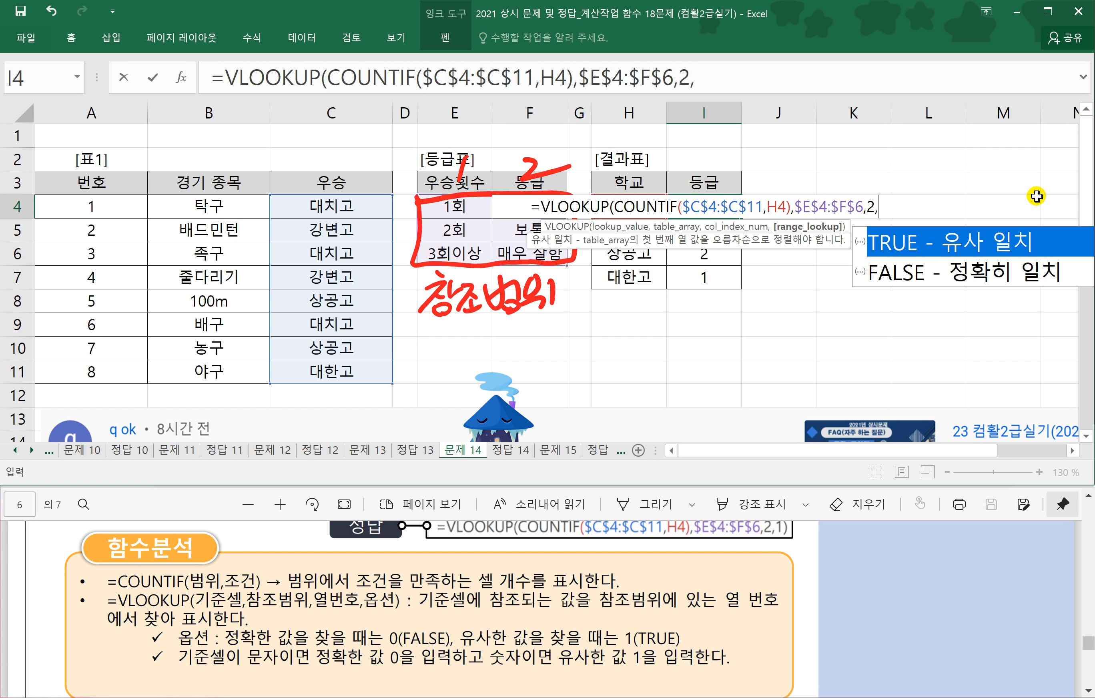
type("1")
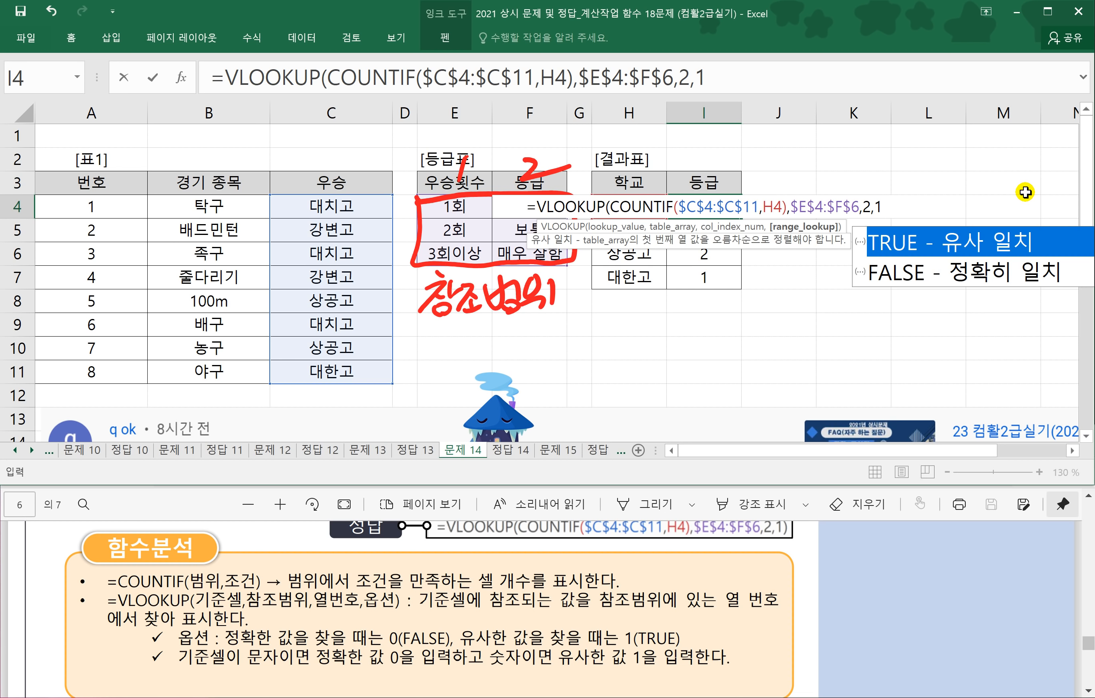
type(")")
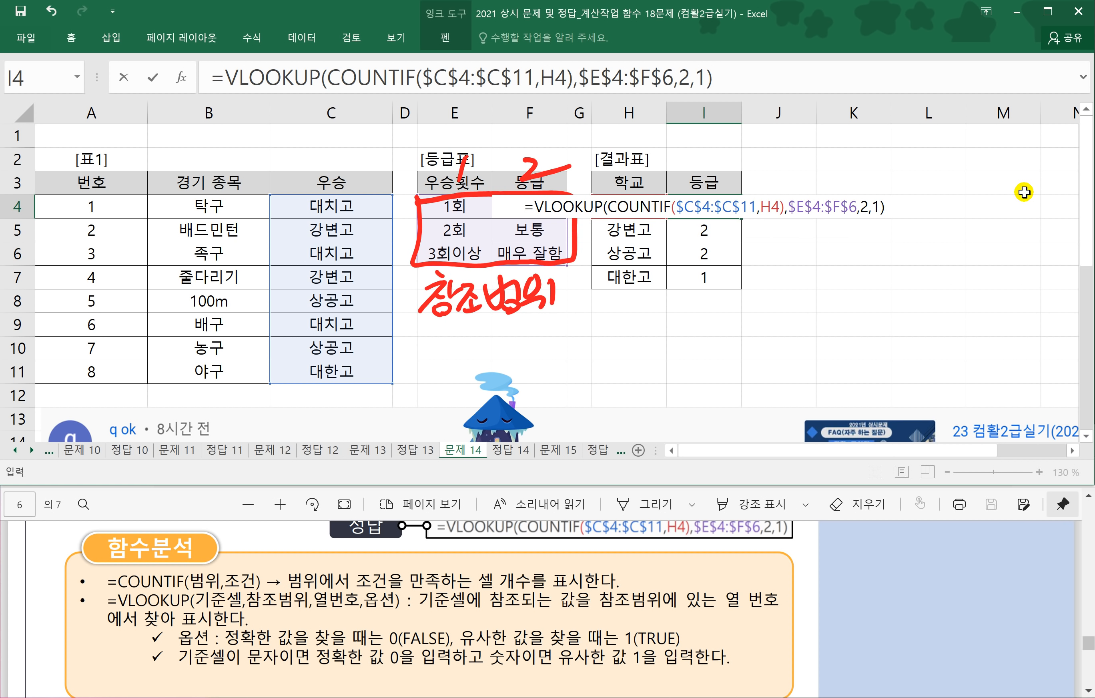
key("Return")
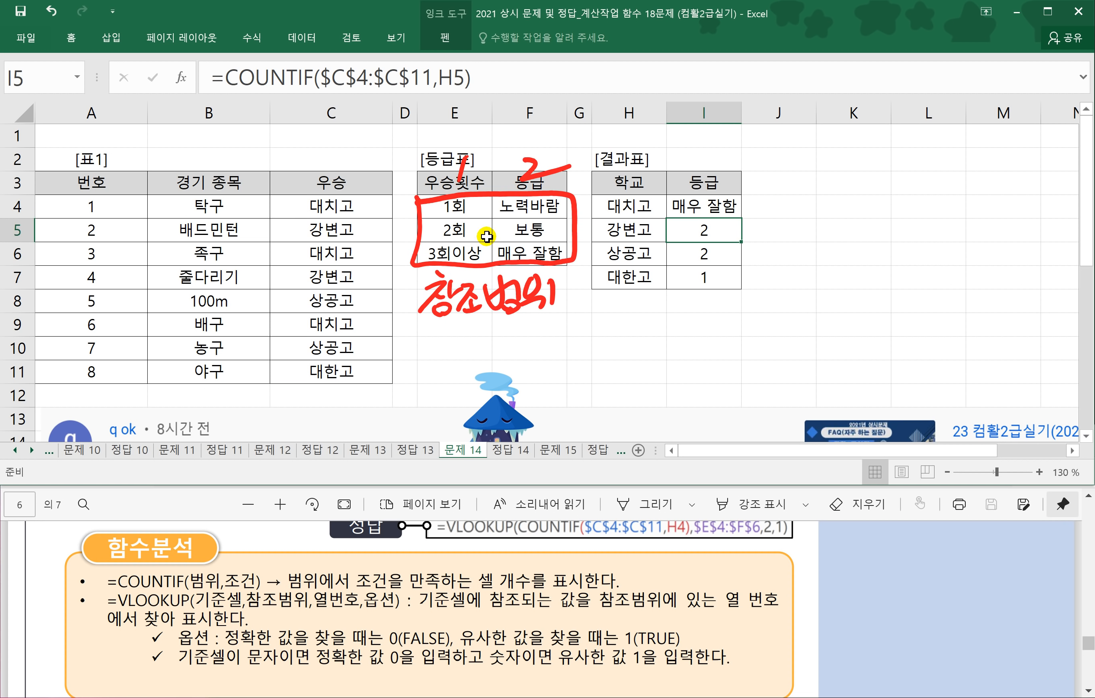
Fill the VLOOKUP formula from I4 down through I7 and check the copied formula in I6.
left_click(680, 211)
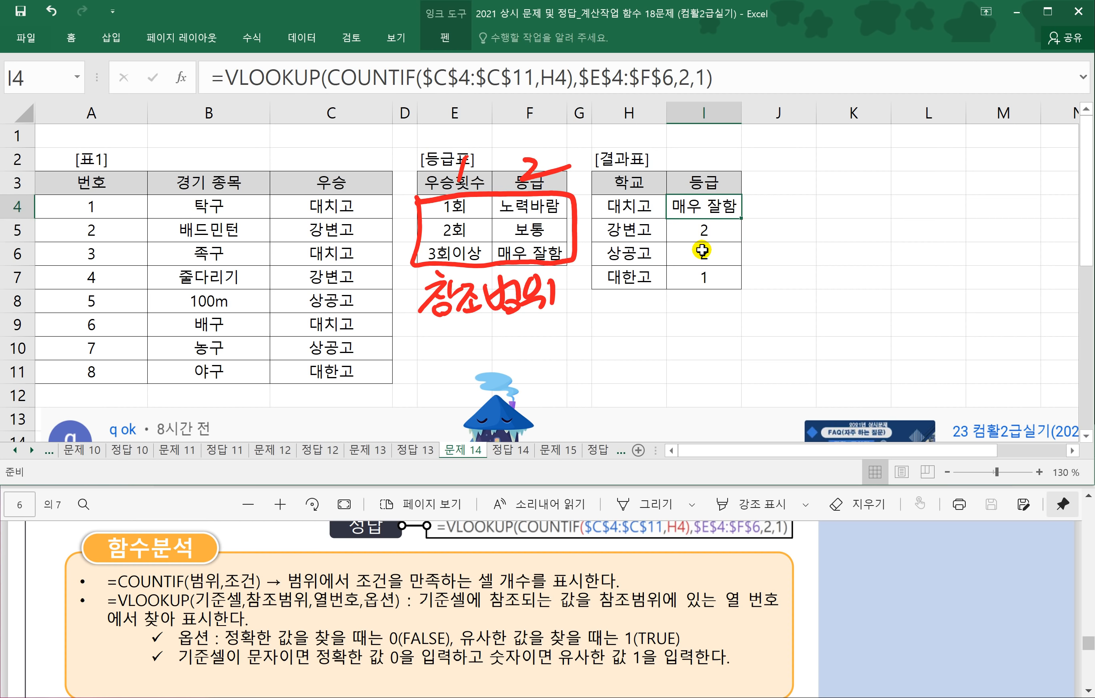
left_click_drag(743, 220, 714, 275)
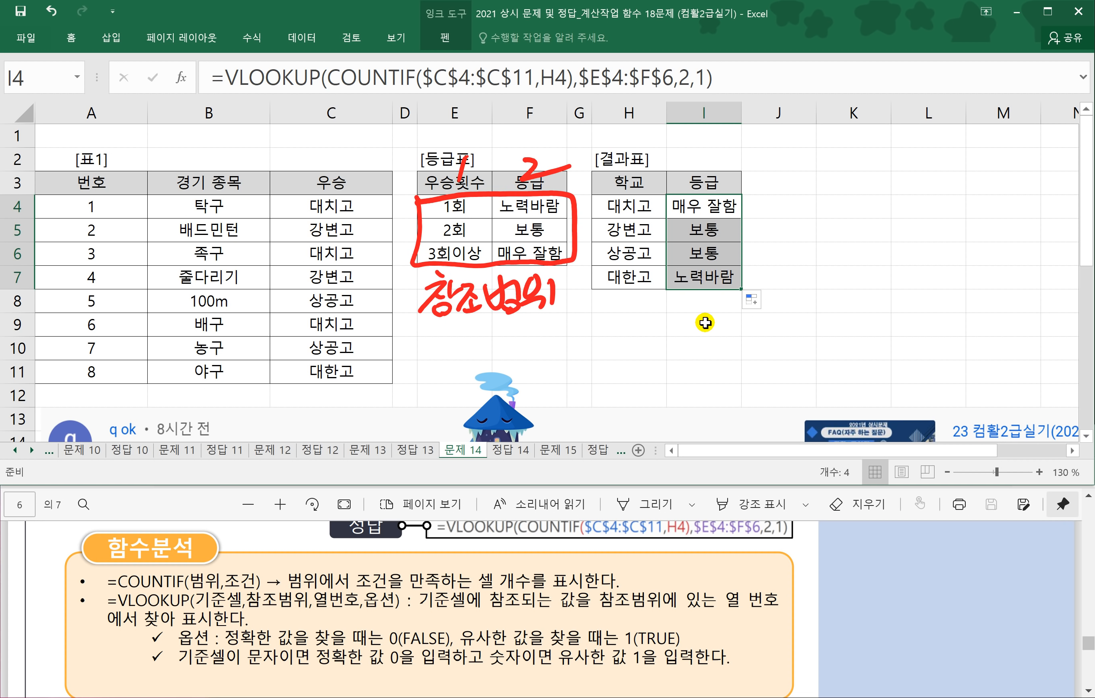
left_click(702, 260)
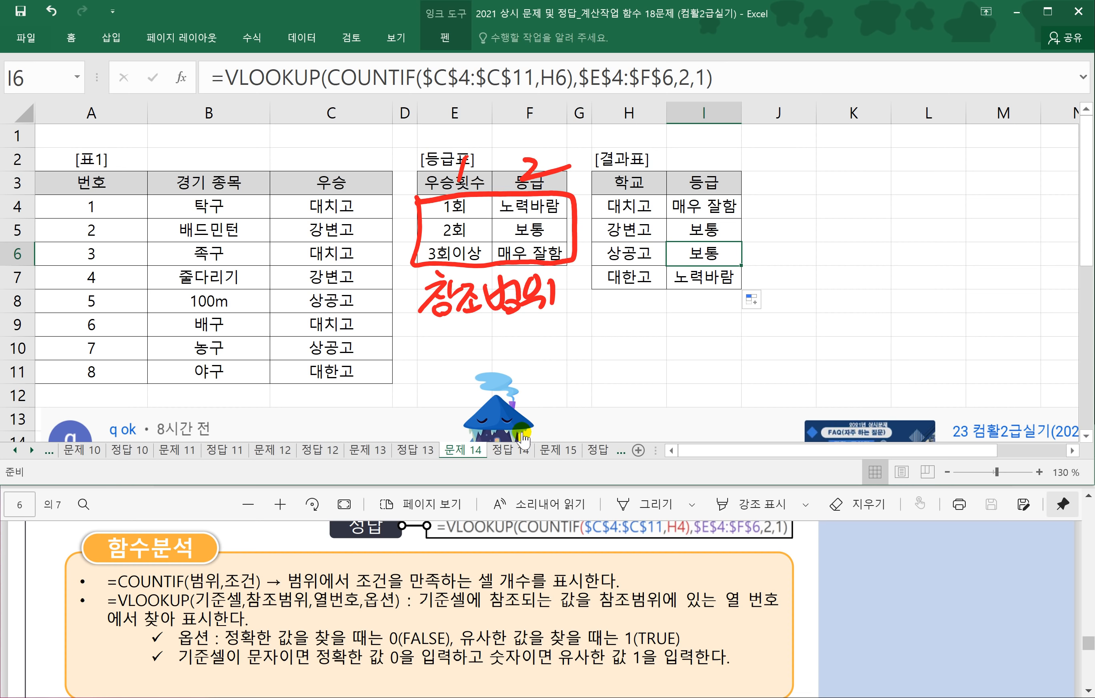
Open the 문제 15 sheet and read its task and function notes in the problem PDF.
left_click(551, 452)
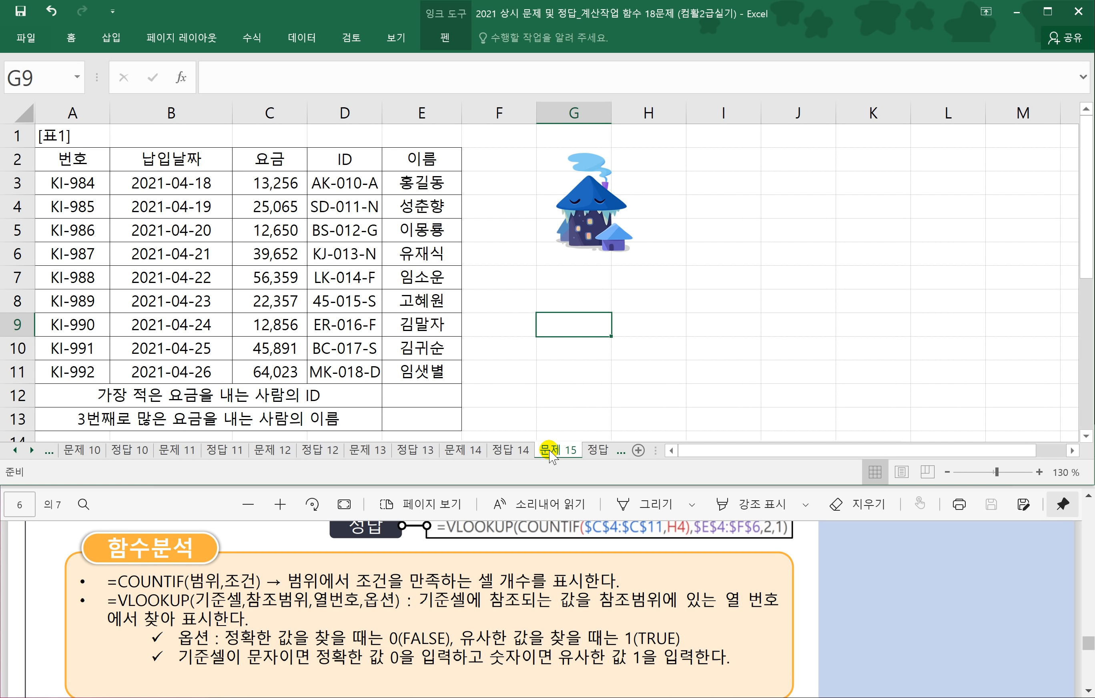
left_click(215, 501)
scroll(342, 574, "down", 2)
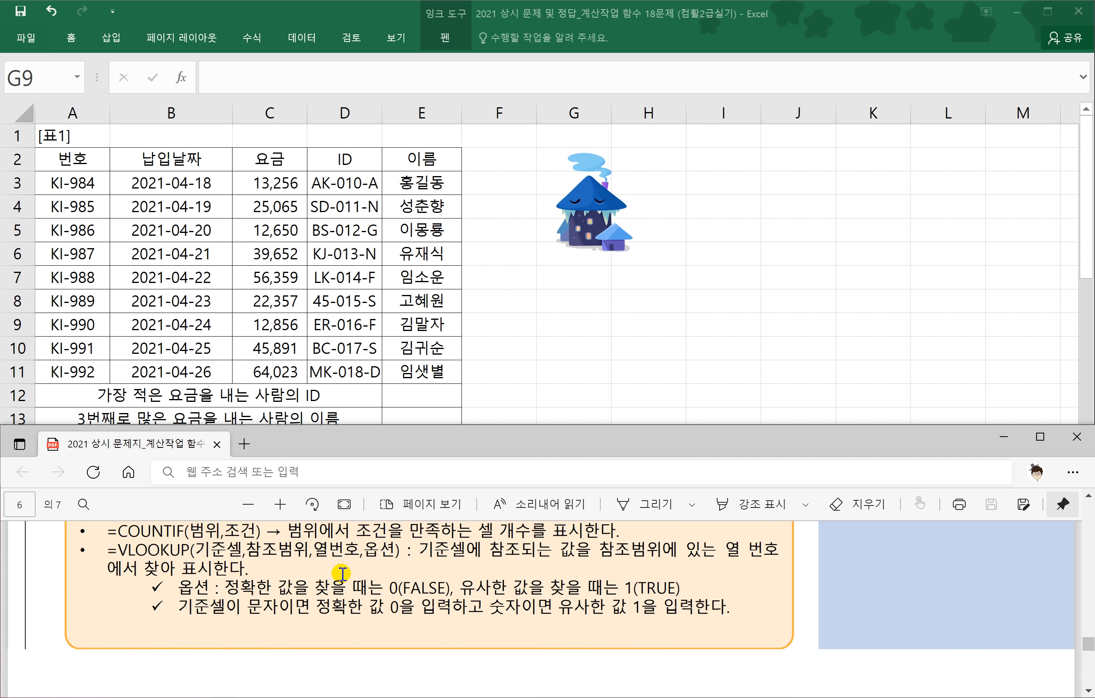
scroll(342, 574, "down", 2)
scroll(368, 566, "up", 1)
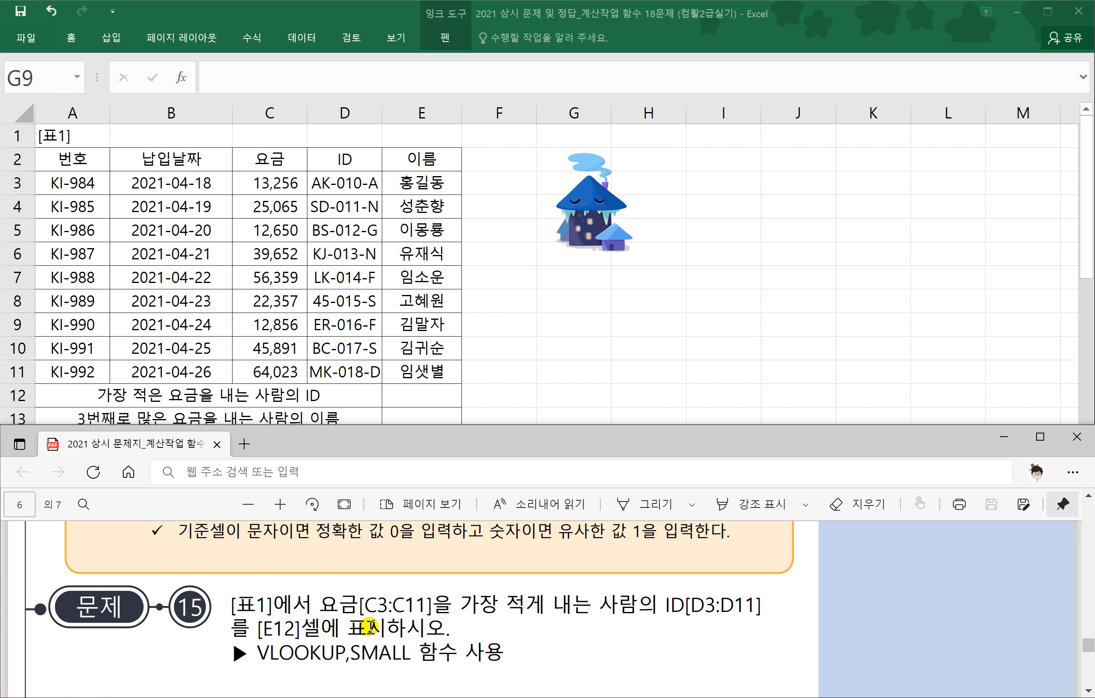
scroll(453, 643, "down", 2)
scroll(453, 643, "down", 4)
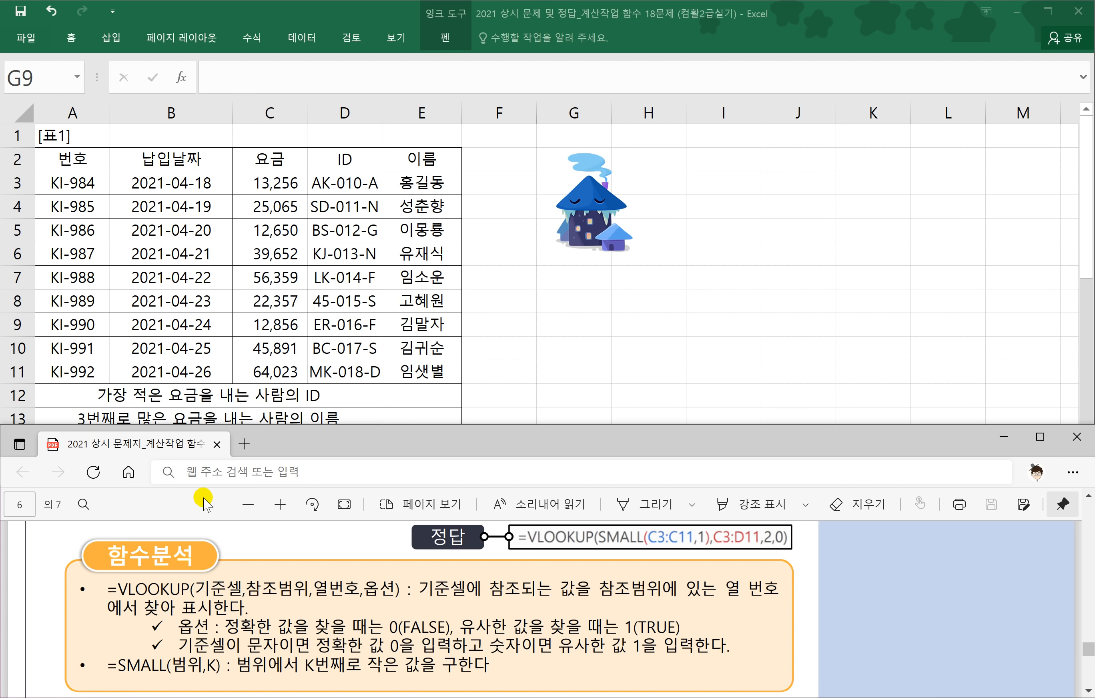
scroll(366, 618, "up", 2)
scroll(366, 626, "up", 5)
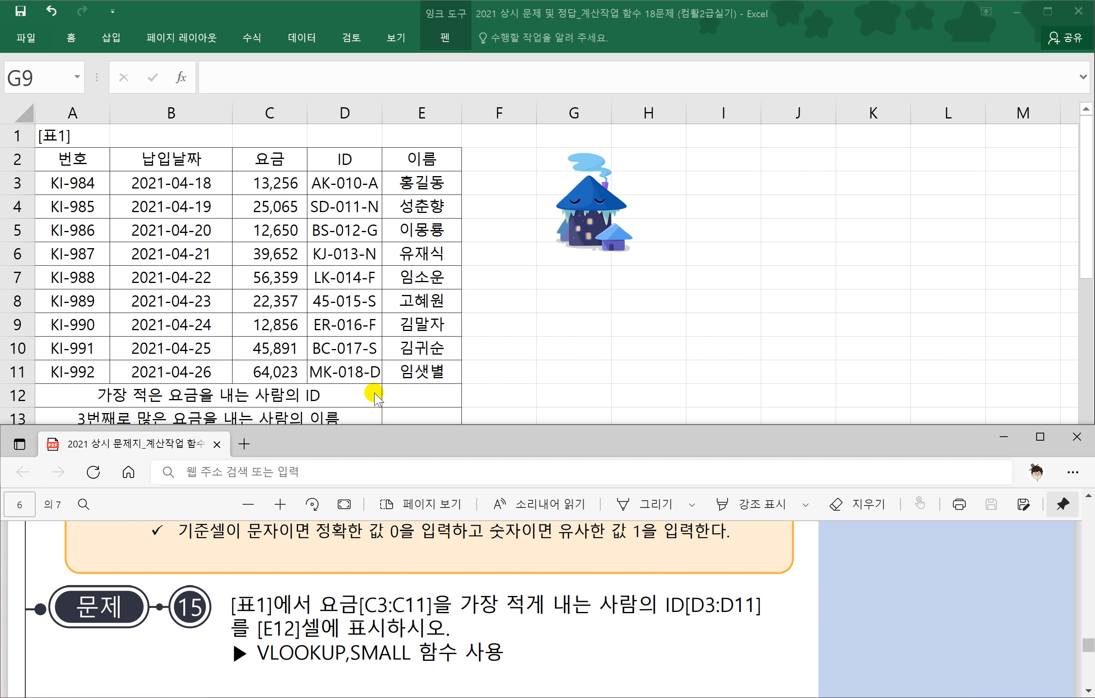
Enter =SMALL(C3:C11,1) in E12 to find the lowest 요금.
left_click(397, 397)
left_click(405, 395)
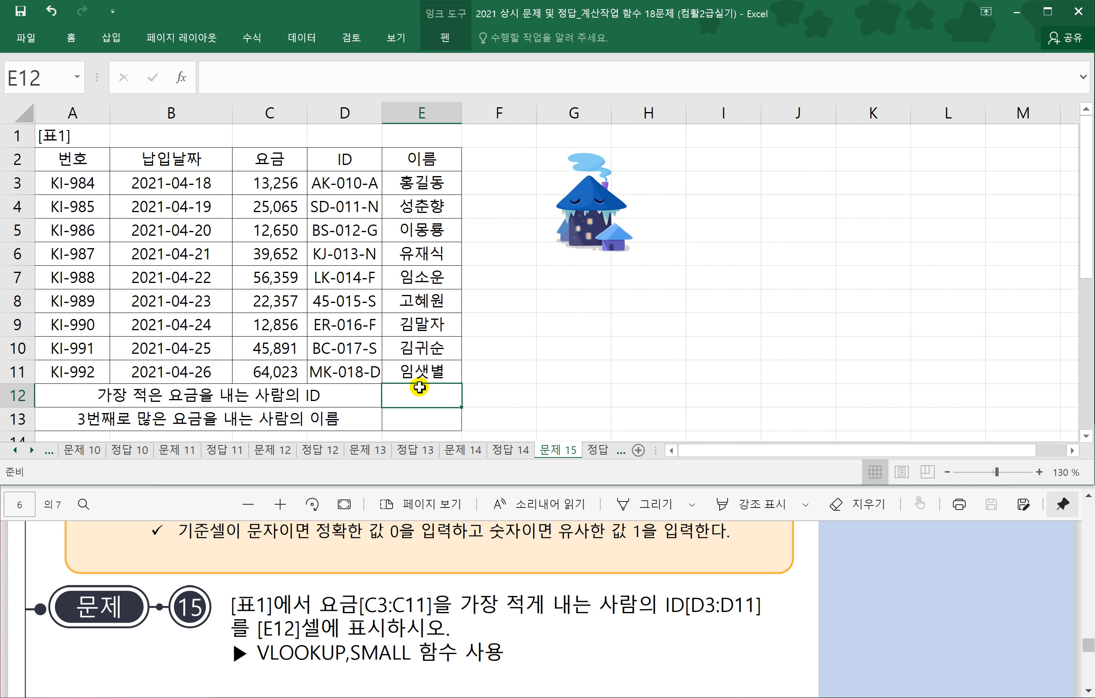
type("=")
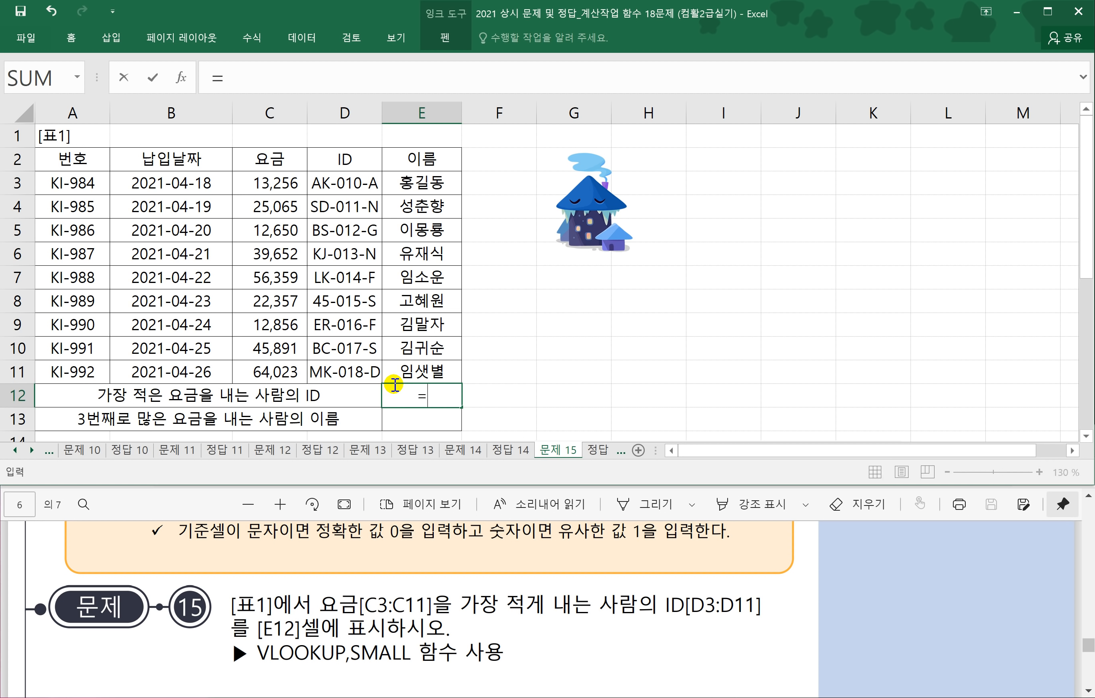
type("SMALL(")
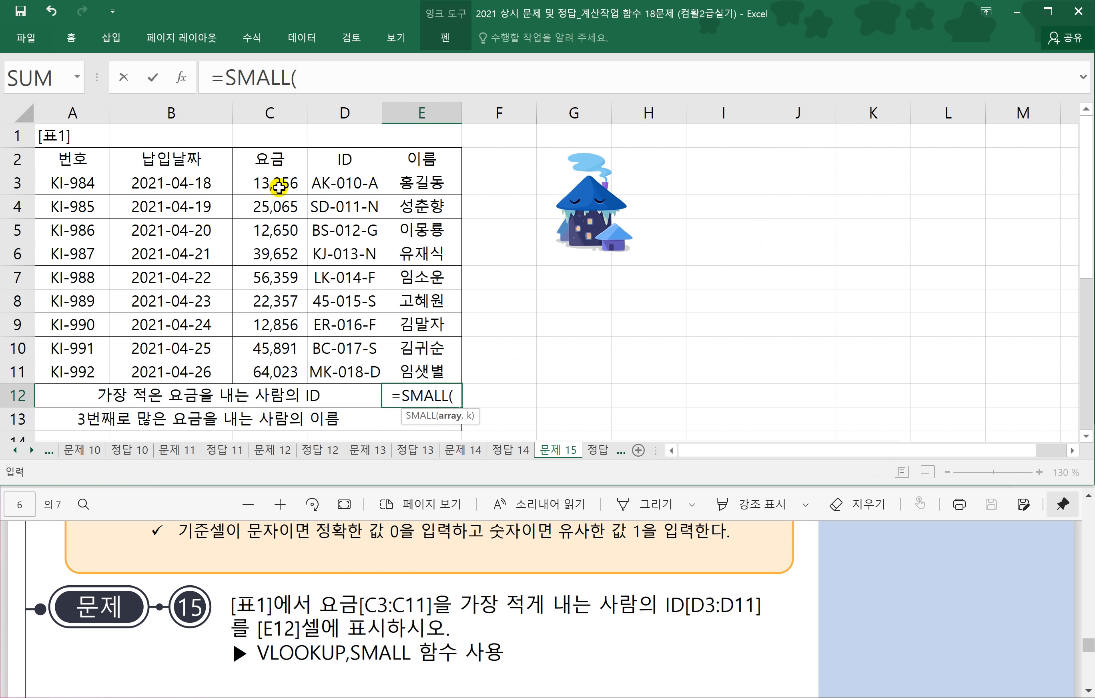
left_click_drag(276, 180, 264, 368)
type(",1")
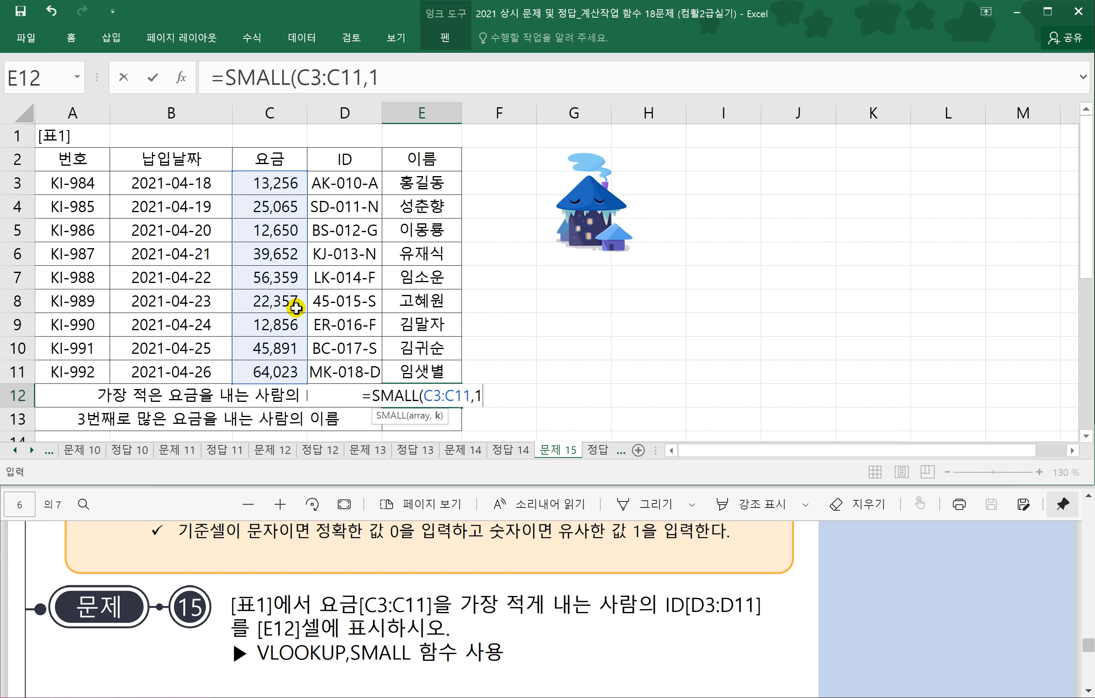
type(")")
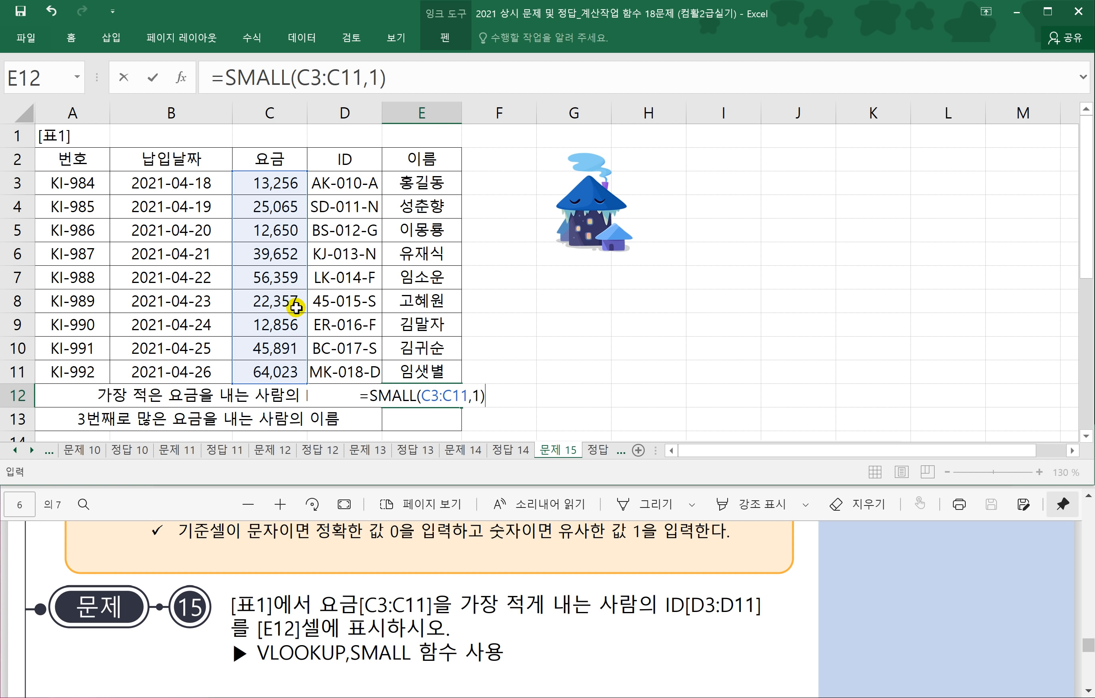
key("Return")
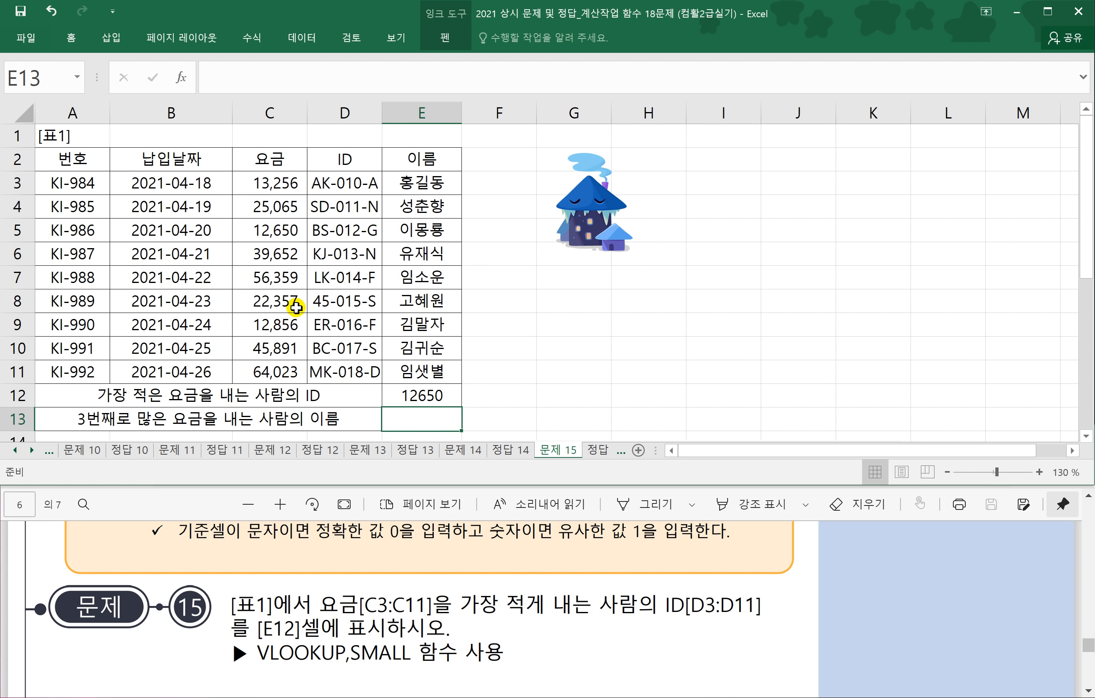
left_click(413, 396)
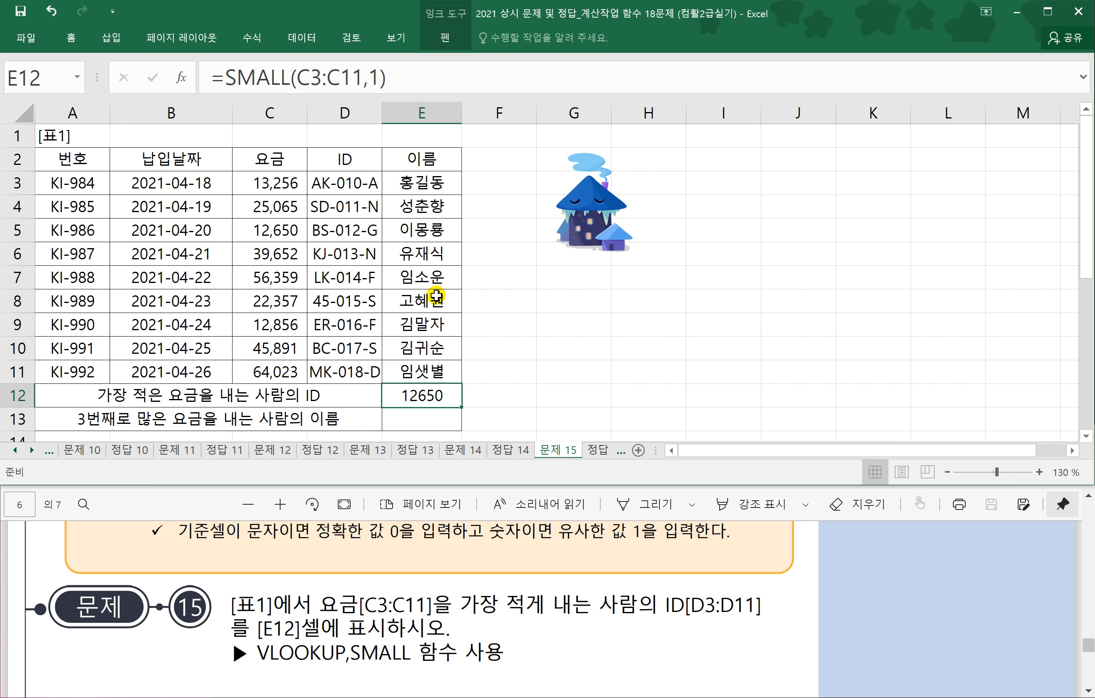
With the red pen, box cell E12 and write 기준셀 beside it.
left_click(585, 343)
left_click(445, 37)
left_click(224, 76)
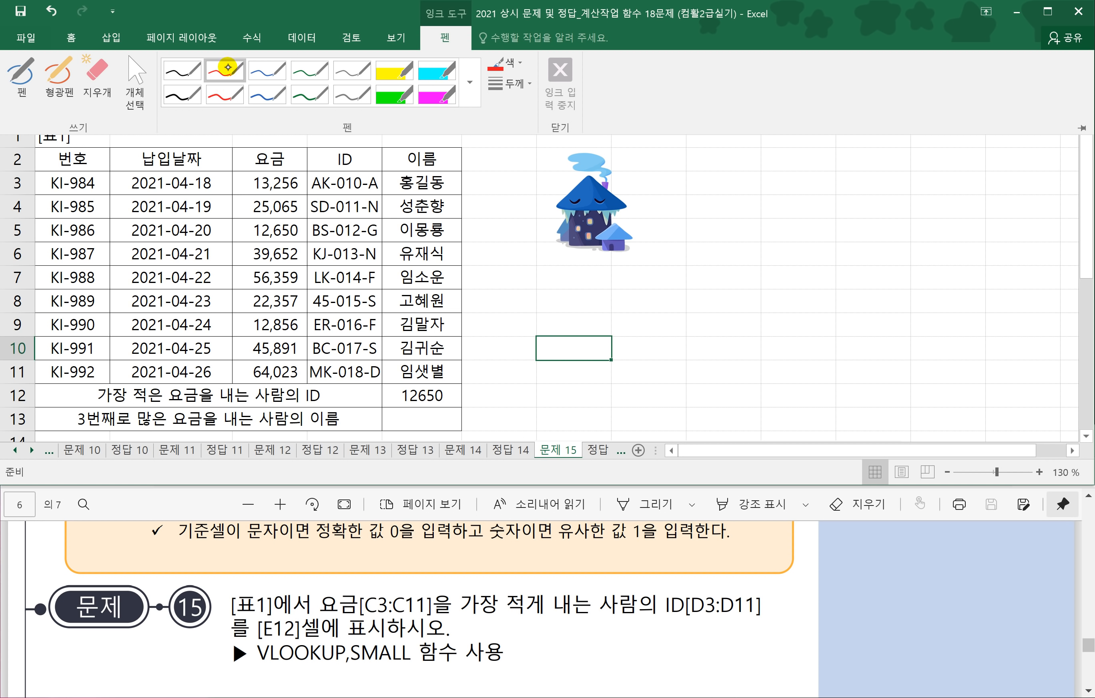
mouse_move(379, 384)
left_mouse_down()
mouse_move(425, 413)
mouse_move(374, 386)
mouse_move(389, 382)
left_mouse_up()
mouse_move(474, 377)
left_mouse_down()
mouse_move(510, 407)
mouse_move(536, 380)
mouse_move(554, 401)
mouse_move(596, 367)
mouse_move(607, 405)
left_mouse_up()
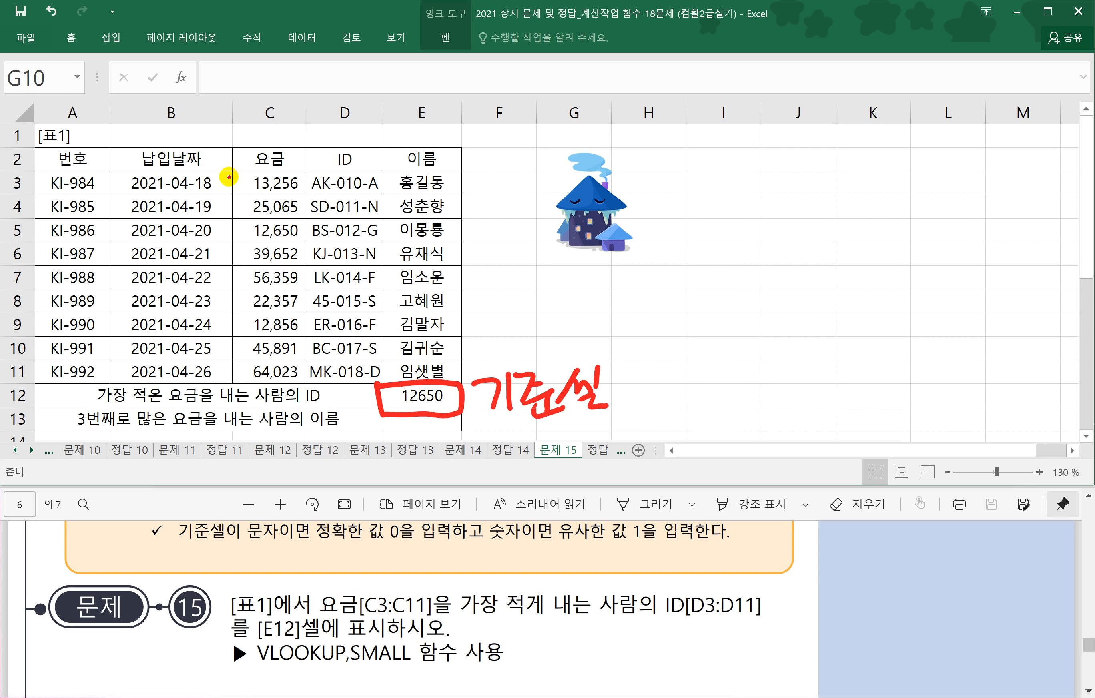
Outline C3:E11 in red ink, write 참조범위 beside the table and number the range's columns 1, 2 and 3.
mouse_move(230, 172)
left_mouse_down()
mouse_move(231, 382)
mouse_move(356, 391)
mouse_move(457, 325)
mouse_move(437, 170)
mouse_move(247, 168)
left_mouse_up()
mouse_move(508, 287)
left_mouse_down()
mouse_move(511, 276)
mouse_move(543, 274)
mouse_move(541, 308)
mouse_move(558, 274)
mouse_move(576, 302)
mouse_move(607, 276)
mouse_move(633, 299)
mouse_move(652, 266)
mouse_move(659, 306)
left_mouse_up()
left_click_drag(681, 253, 676, 290)
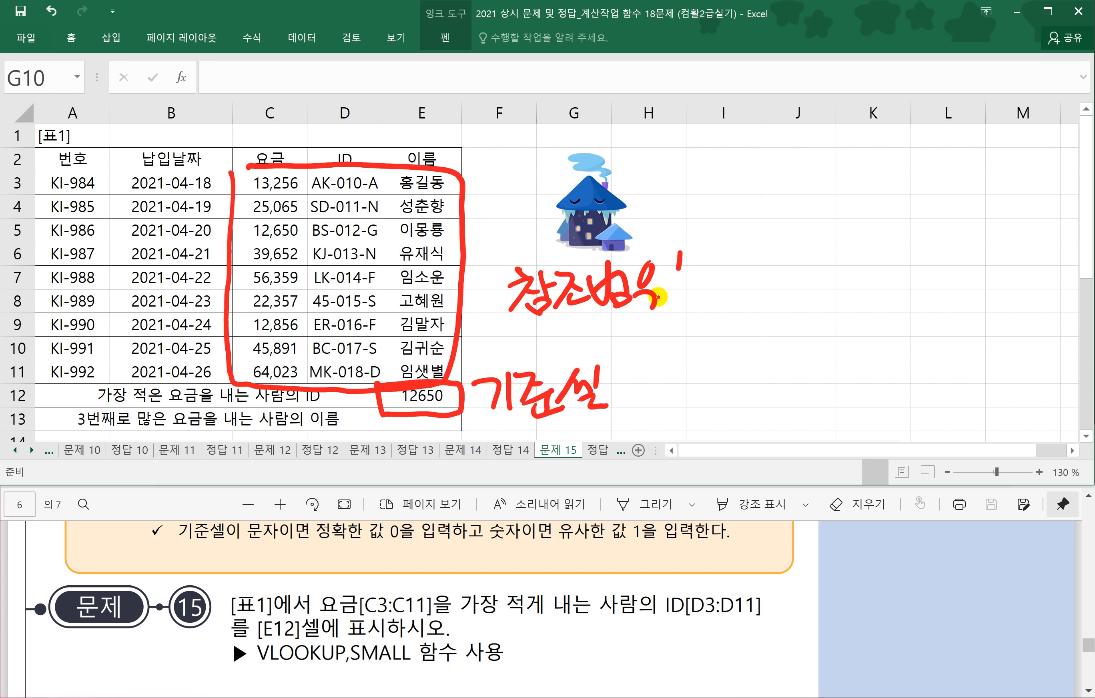
left_click_drag(277, 132, 274, 159)
left_click_drag(337, 137, 345, 156)
left_click_drag(412, 134, 431, 162)
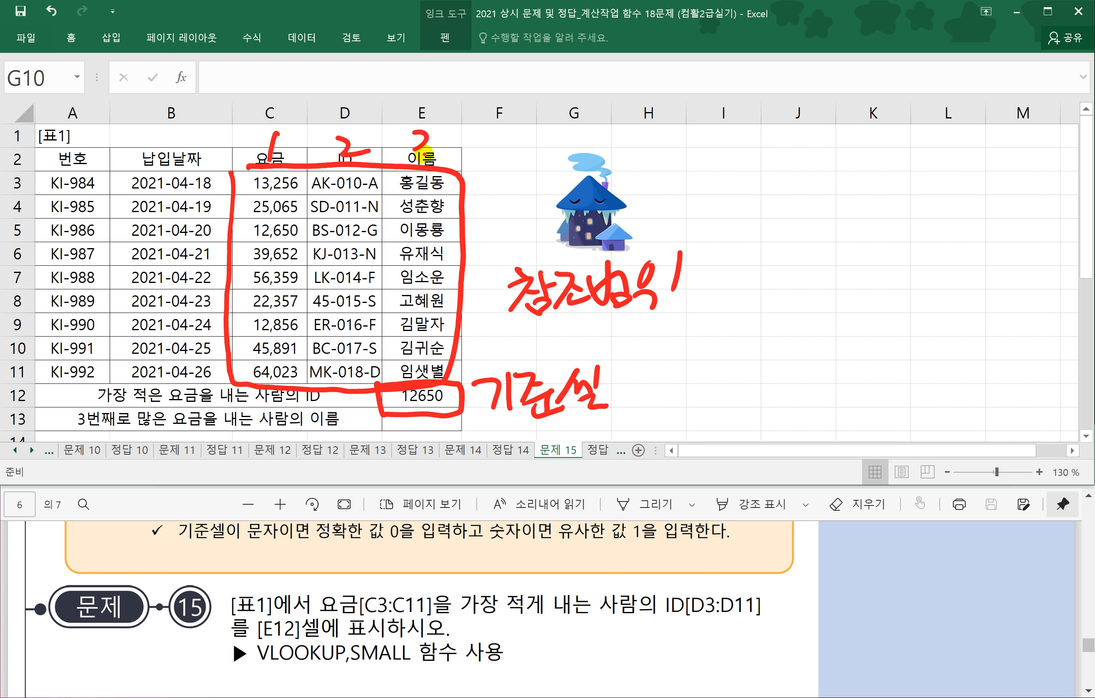
left_click_drag(343, 157, 369, 145)
Delete the red box and 기준셀 note at E12 and the red outline around C3:E11.
mouse_move(456, 403)
left_mouse_down()
mouse_move(449, 410)
mouse_move(579, 389)
mouse_move(521, 409)
mouse_move(529, 389)
mouse_move(577, 416)
mouse_move(614, 403)
mouse_move(598, 411)
left_mouse_up()
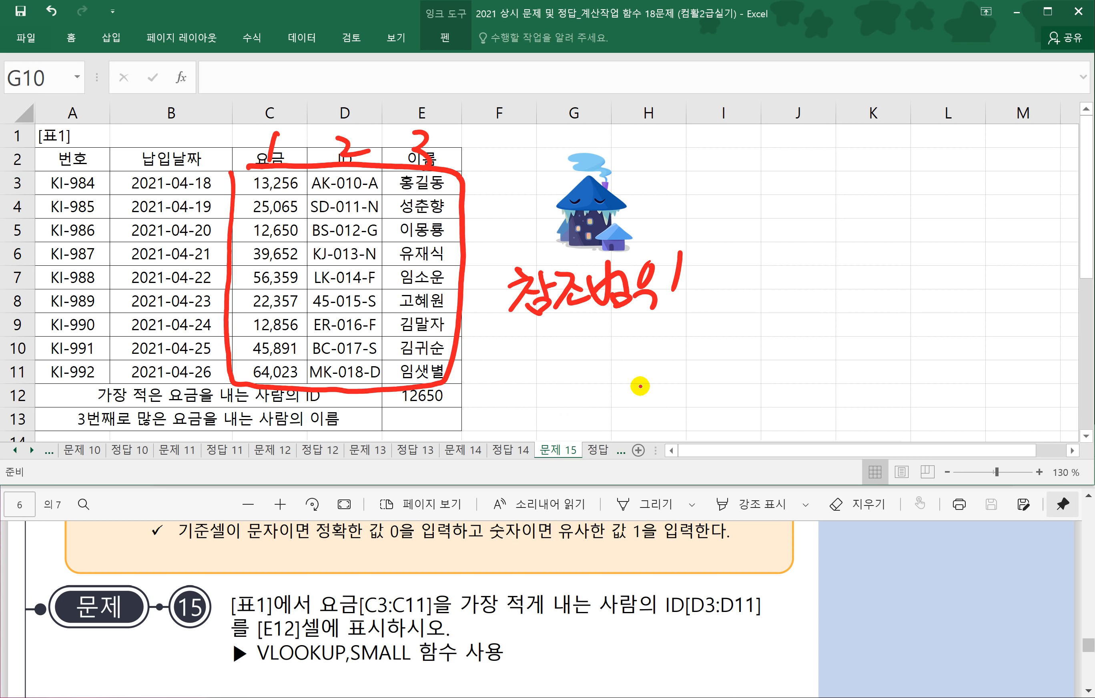
left_click(447, 377)
key("Delete")
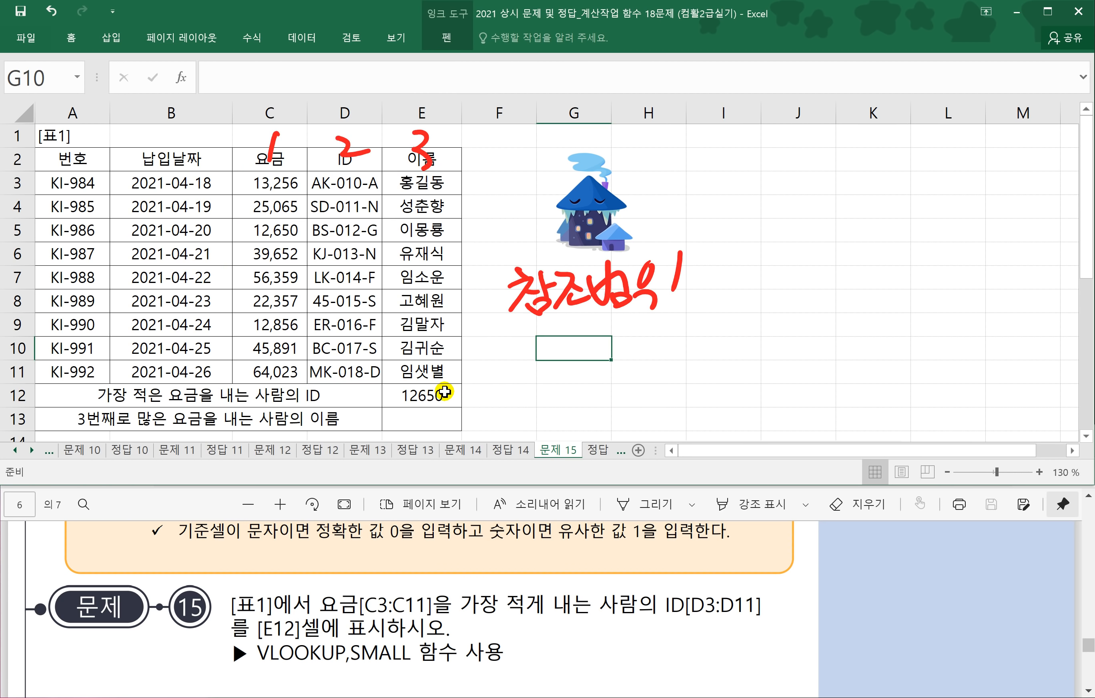
Wrap the SMALL formula in E12 in VLOOKUP as its lookup value.
left_click(413, 393)
double_click(413, 393)
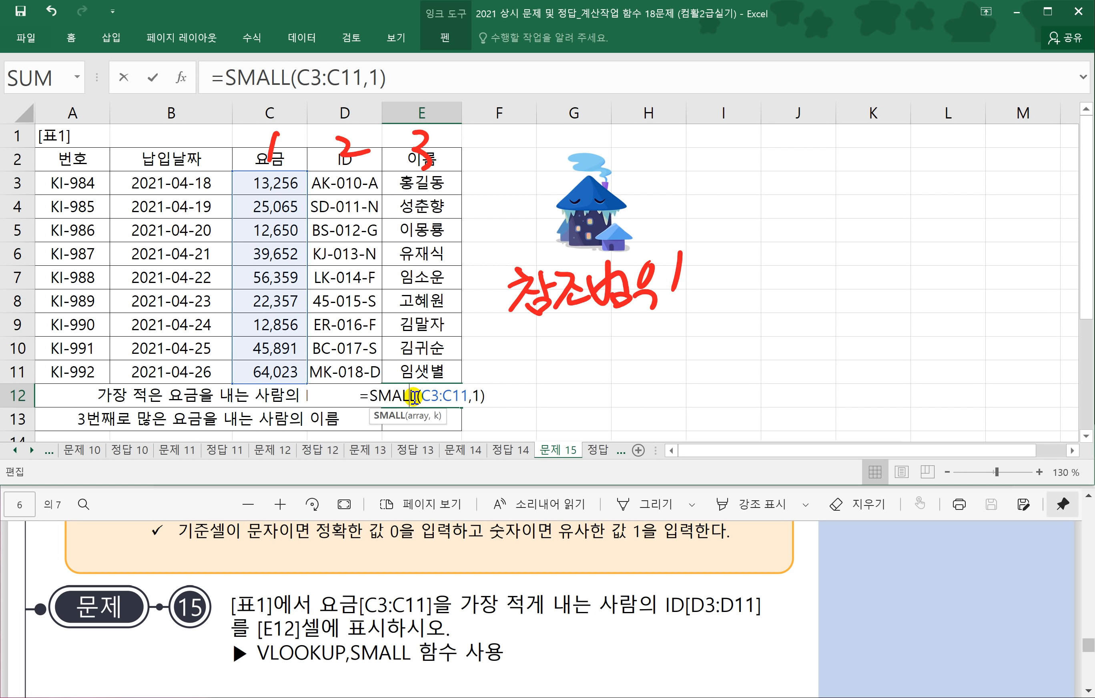
left_click(369, 395)
type("VL")
key("Tab")
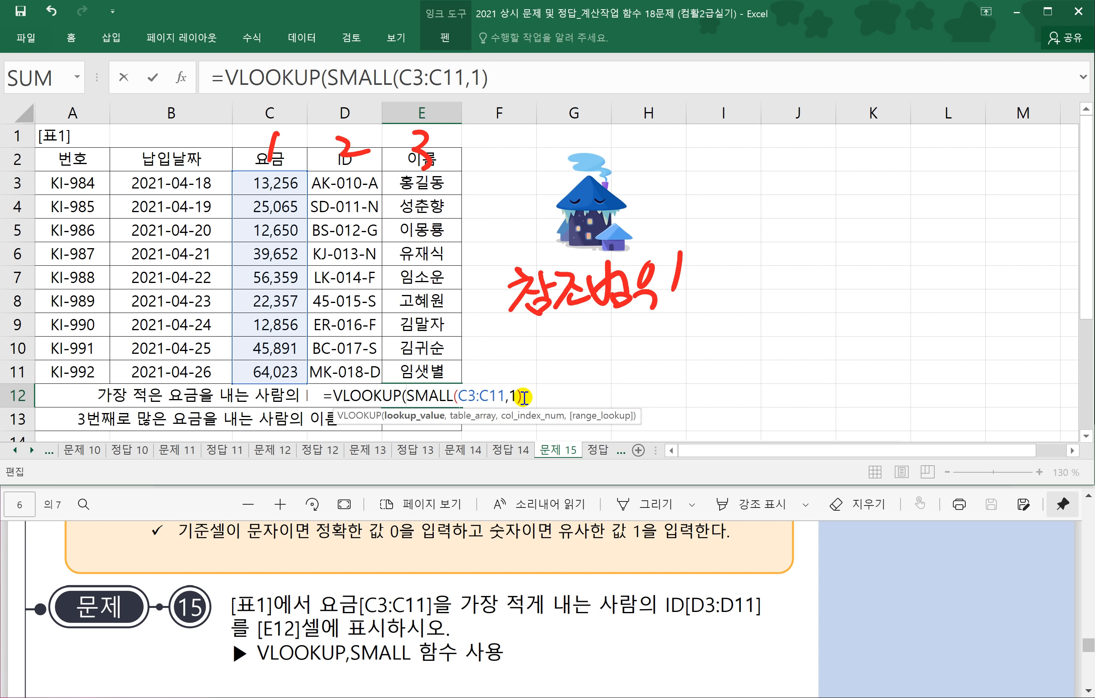
type(",")
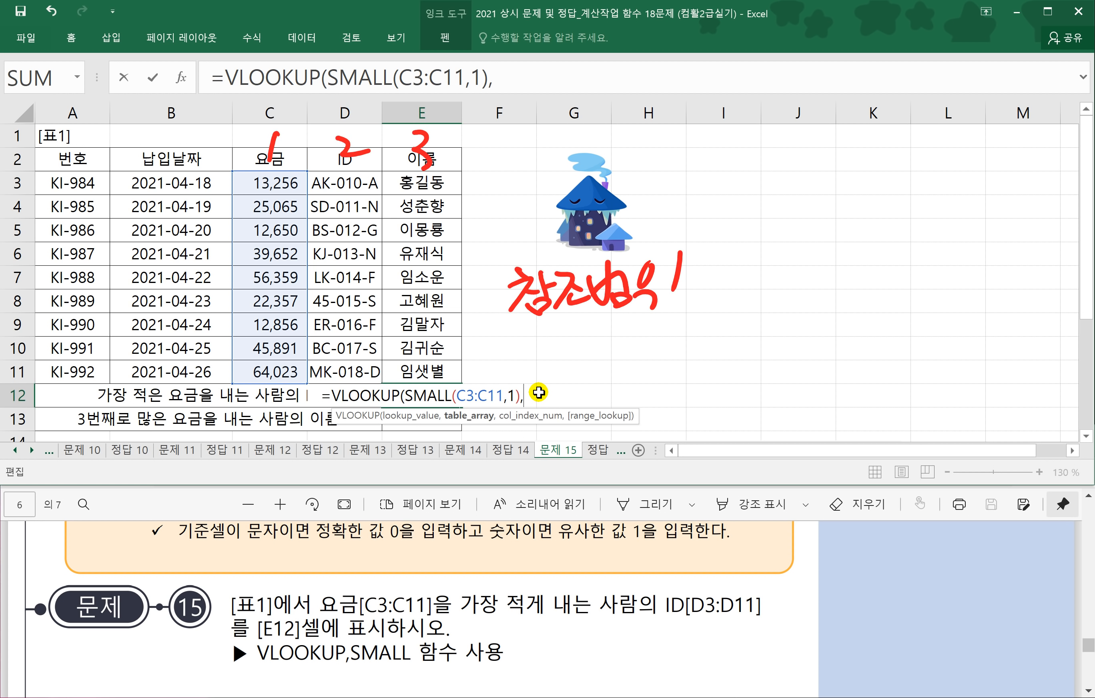
Complete the VLOOKUP in E12 with table range $C$3:$E$11, column number 3 and match option 0.
left_click(261, 182)
left_click_drag(261, 183, 408, 367)
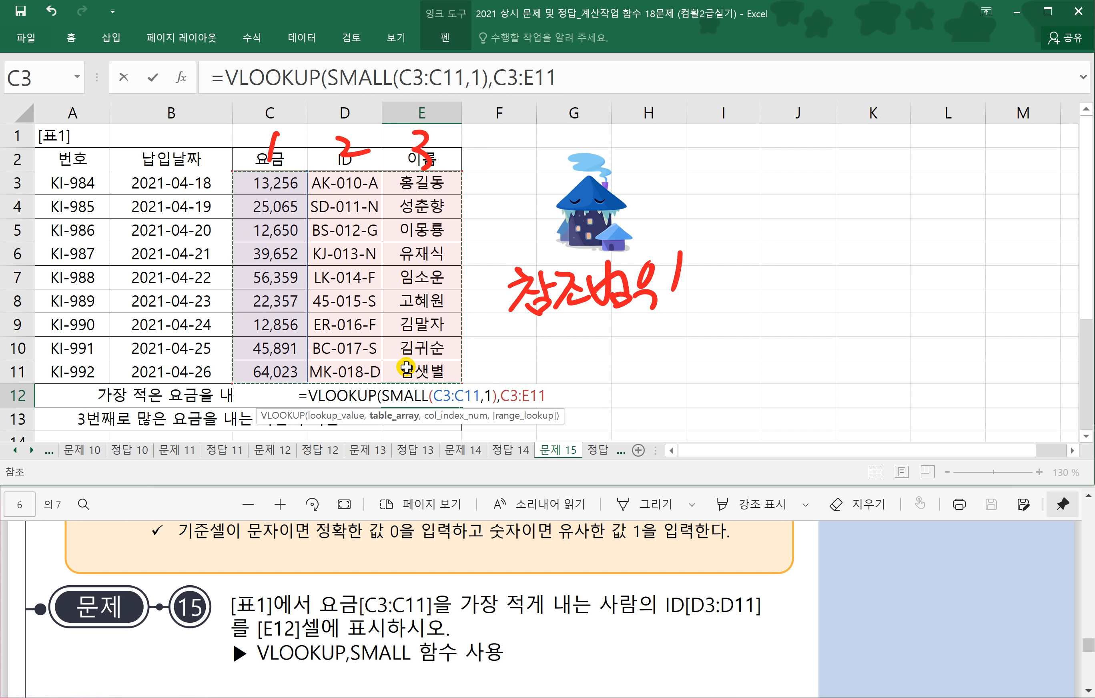
key("F4")
type(",")
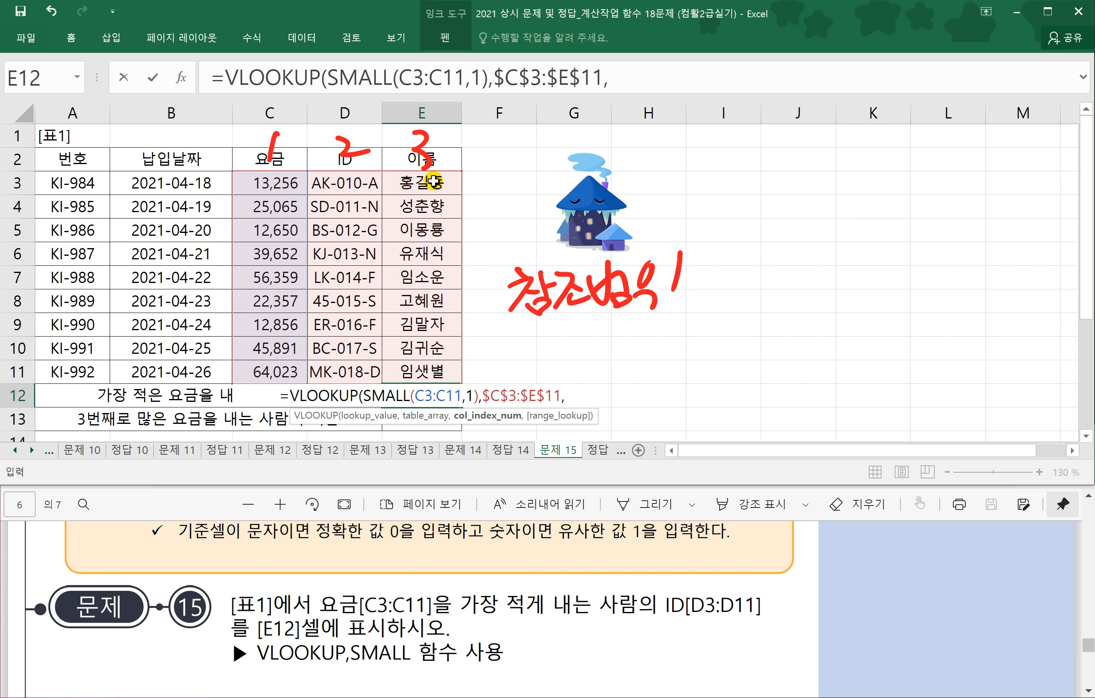
type("3")
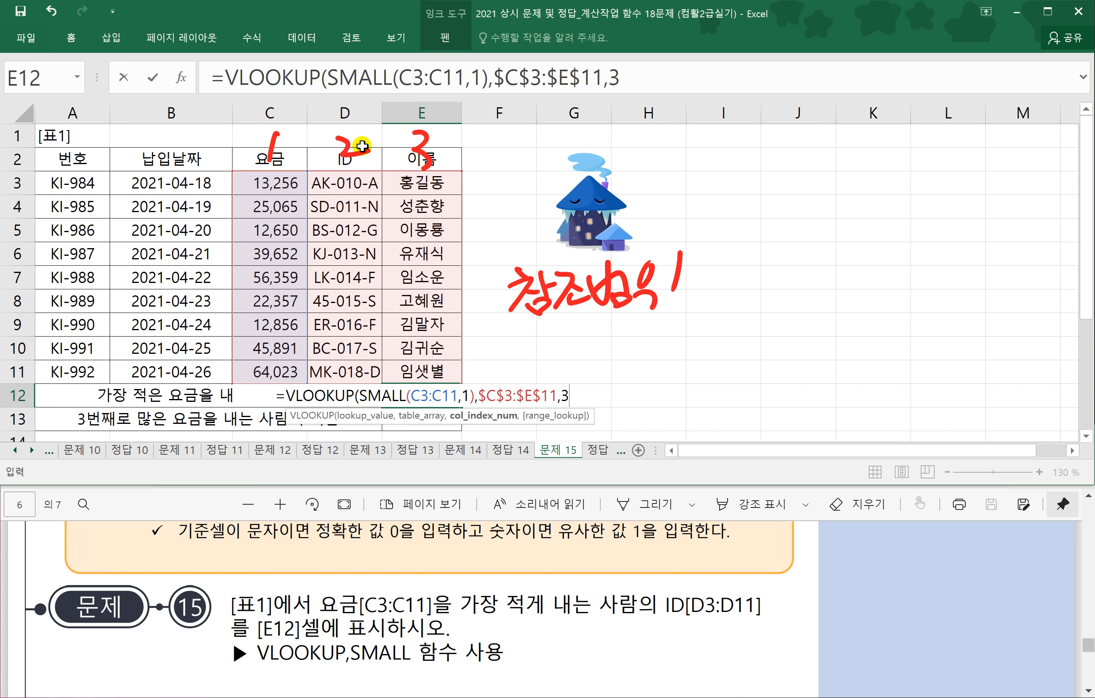
type(",0)")
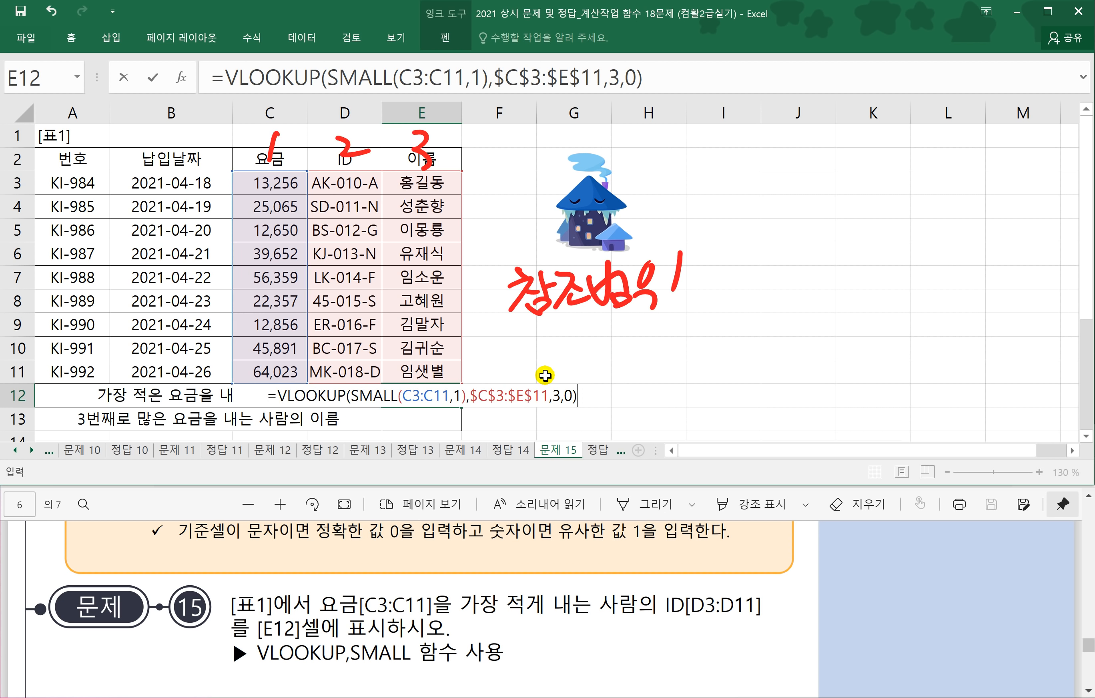
key("Return")
left_click(421, 395)
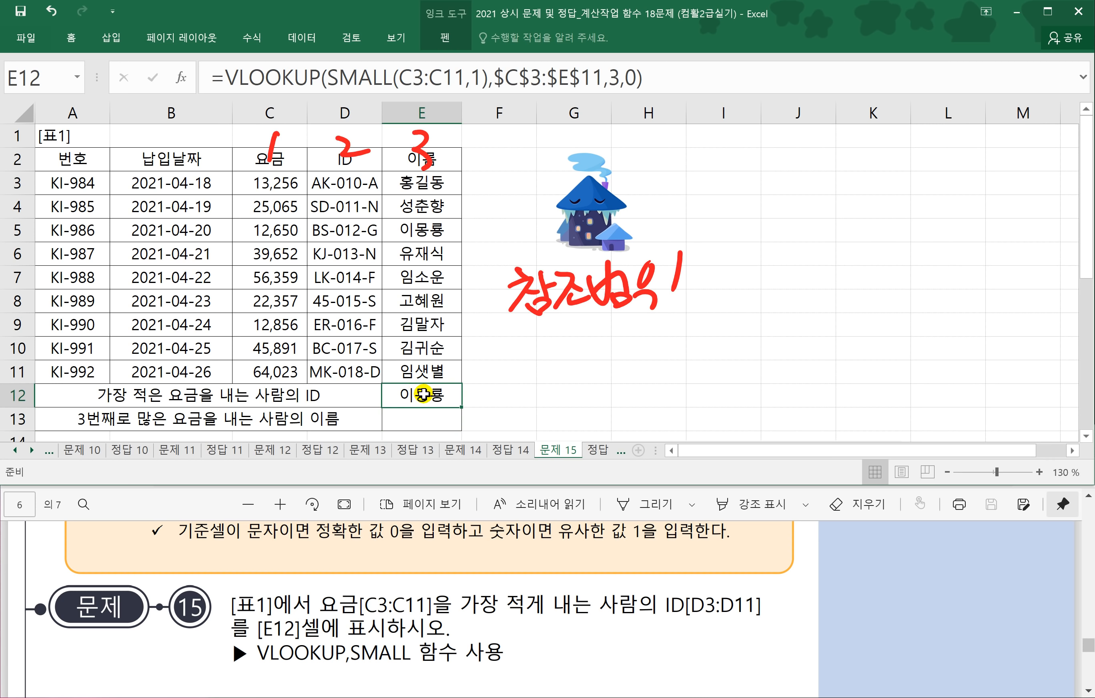
Enter =LARGE(C3:C11,3) in E13 to find the third-highest 요금.
left_click(428, 416)
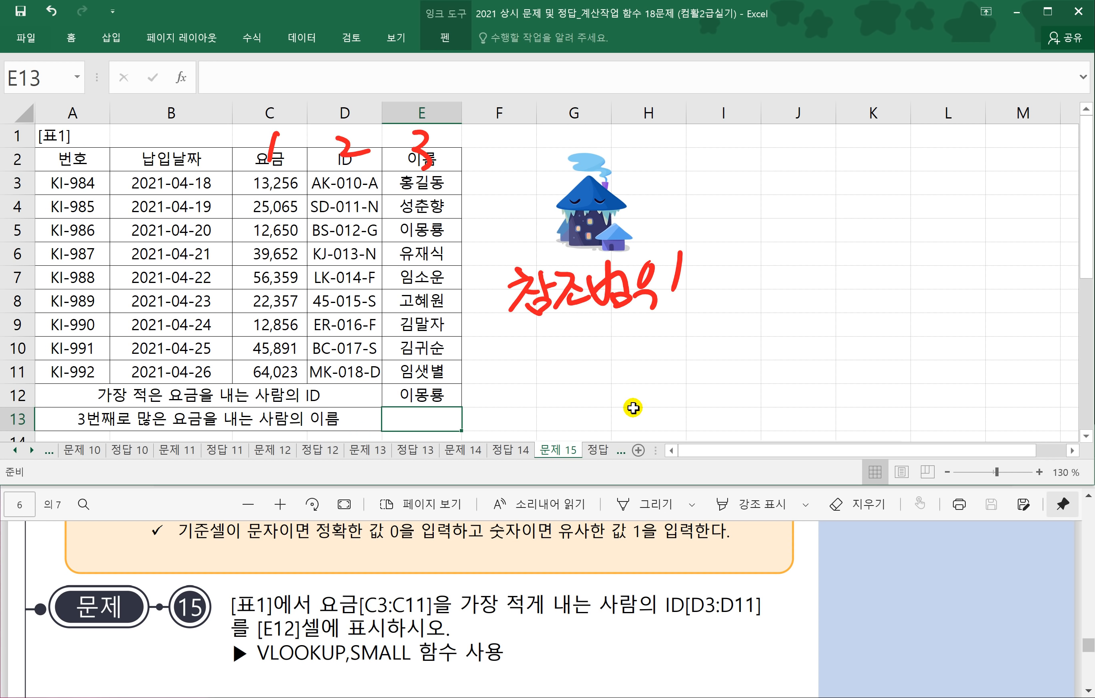
type("=LAR")
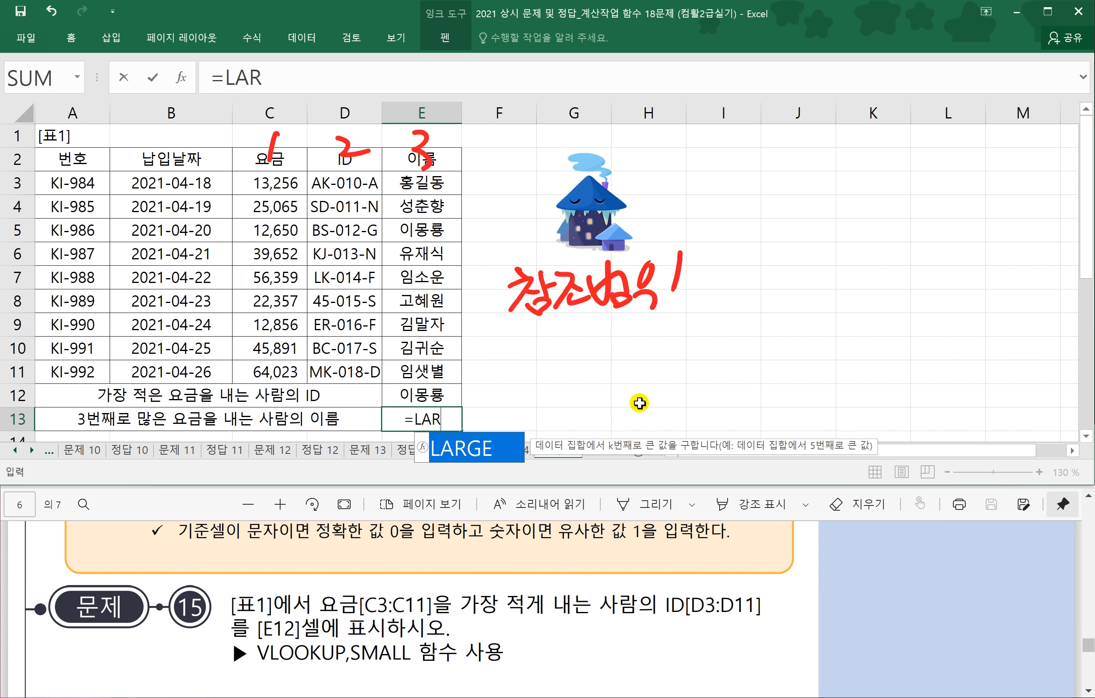
type("GE(")
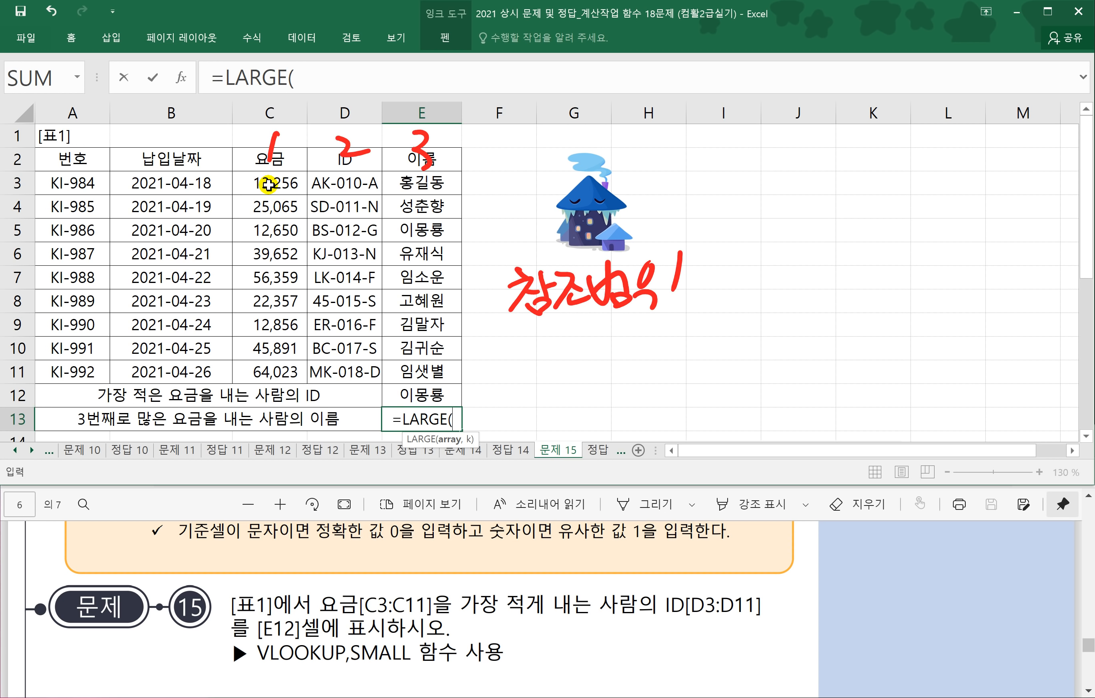
left_click_drag(268, 185, 277, 366)
type(",3")
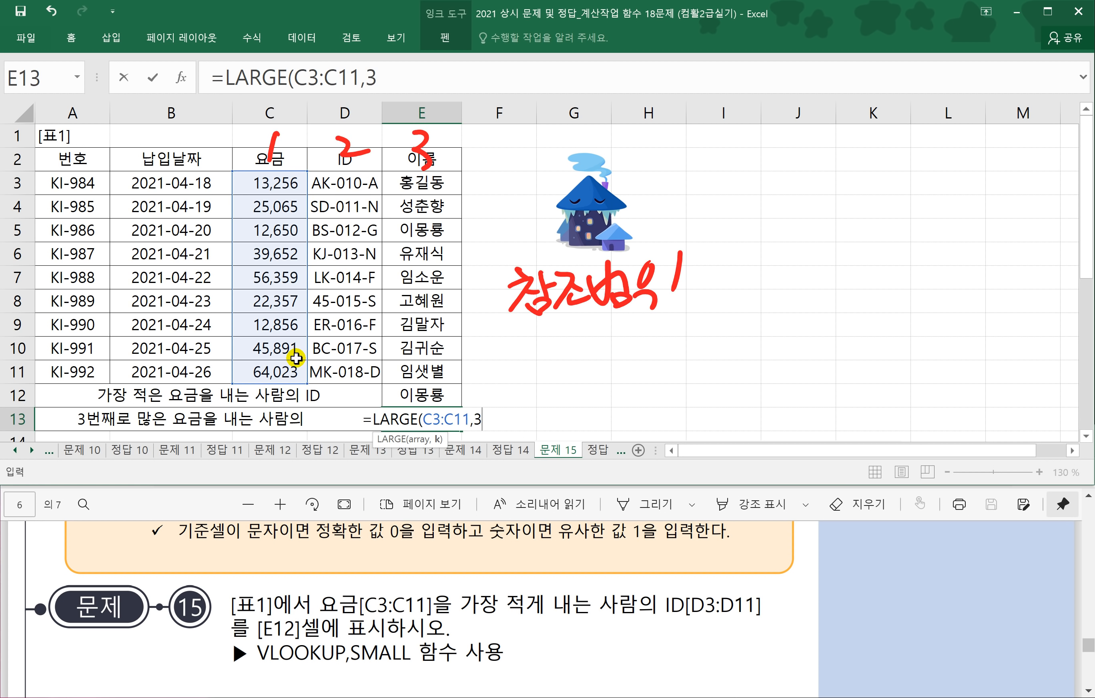
type(")")
key("Return")
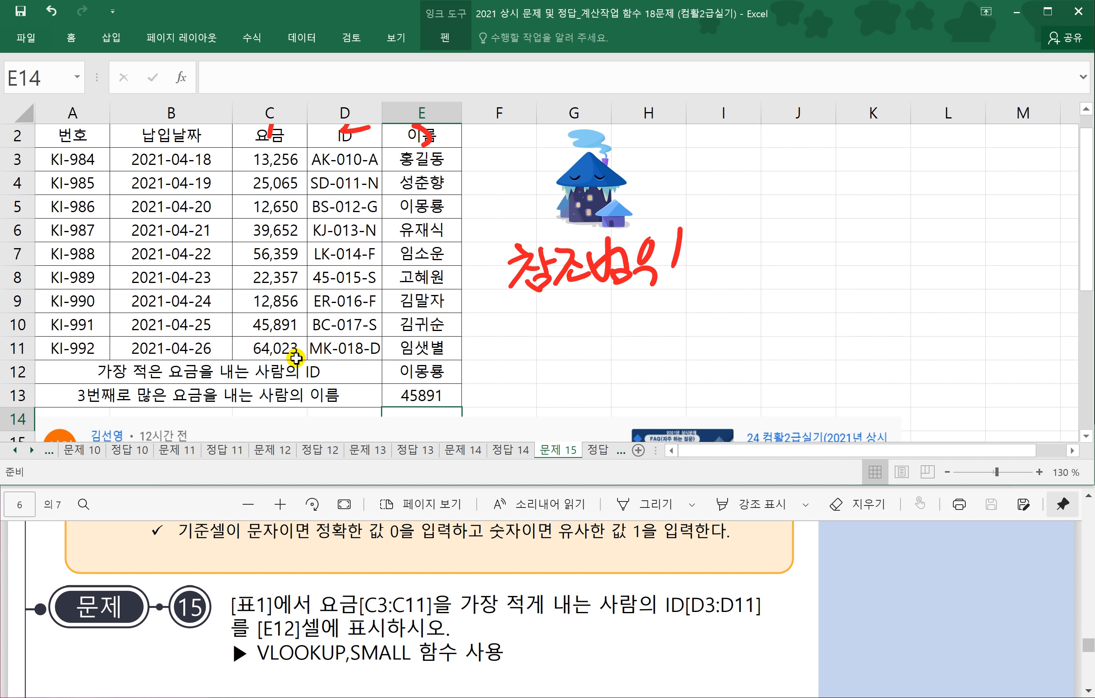
Wrap the LARGE formula in E13 in VLOOKUP as its lookup value.
left_click(403, 399)
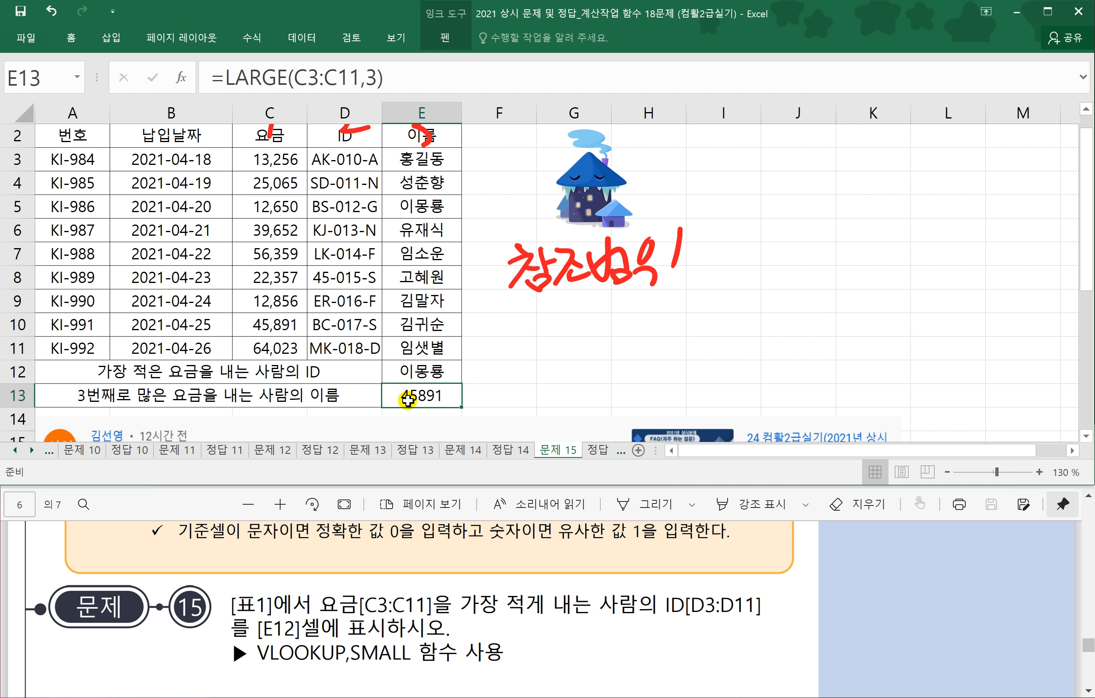
double_click(406, 399)
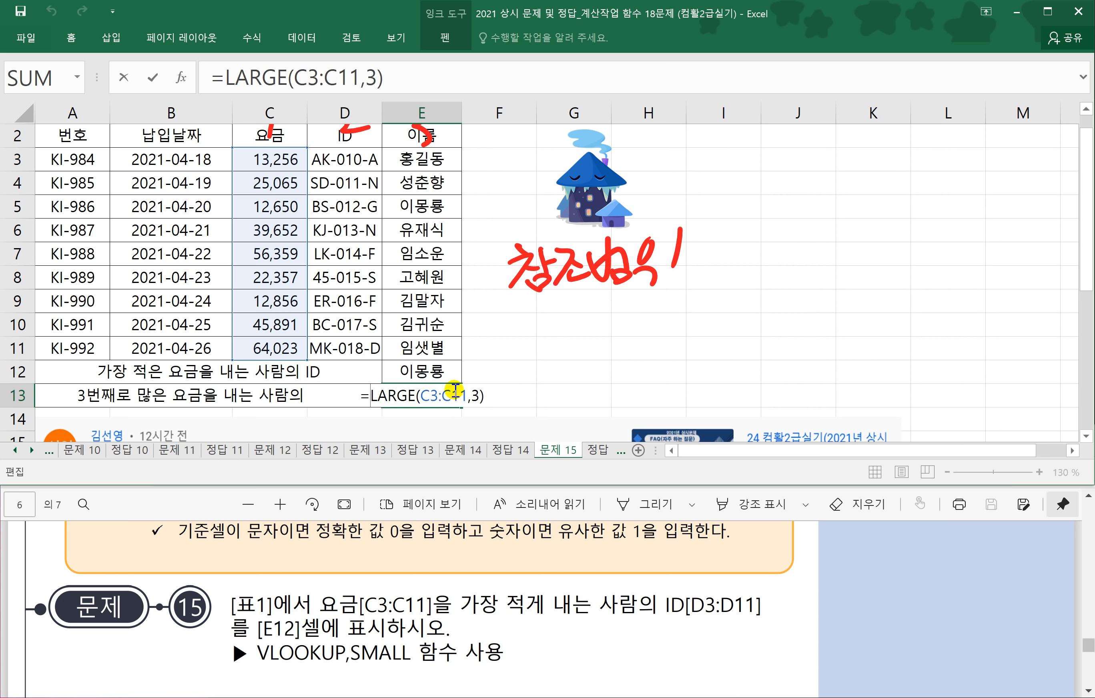
type("V")
key("Tab")
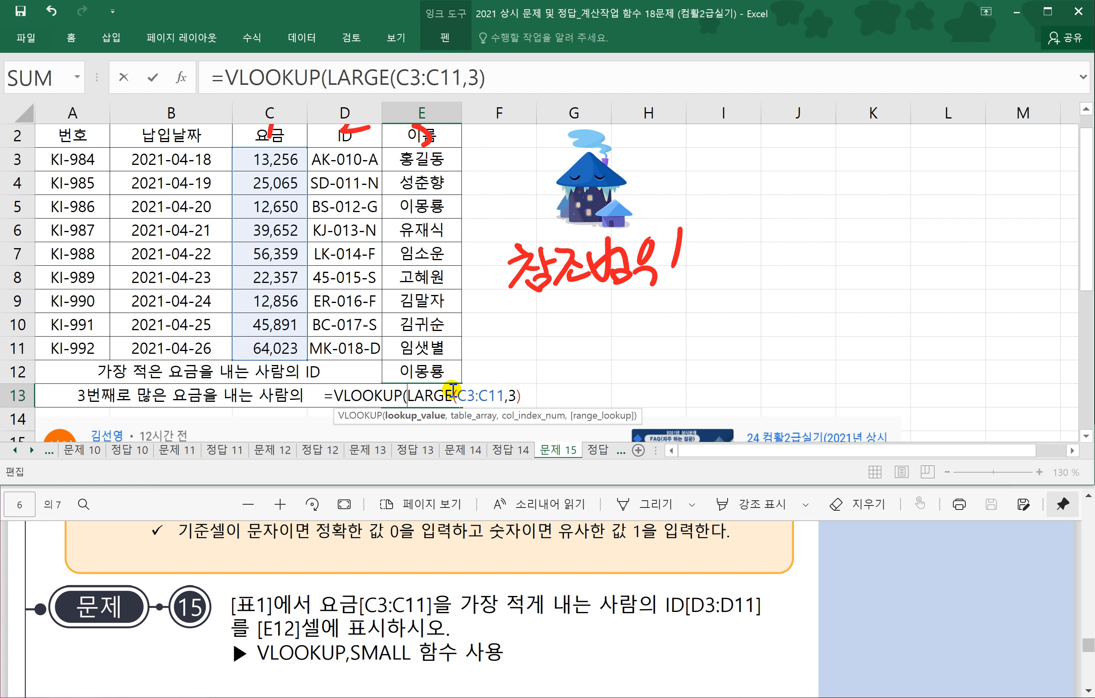
left_click(526, 396)
type(",")
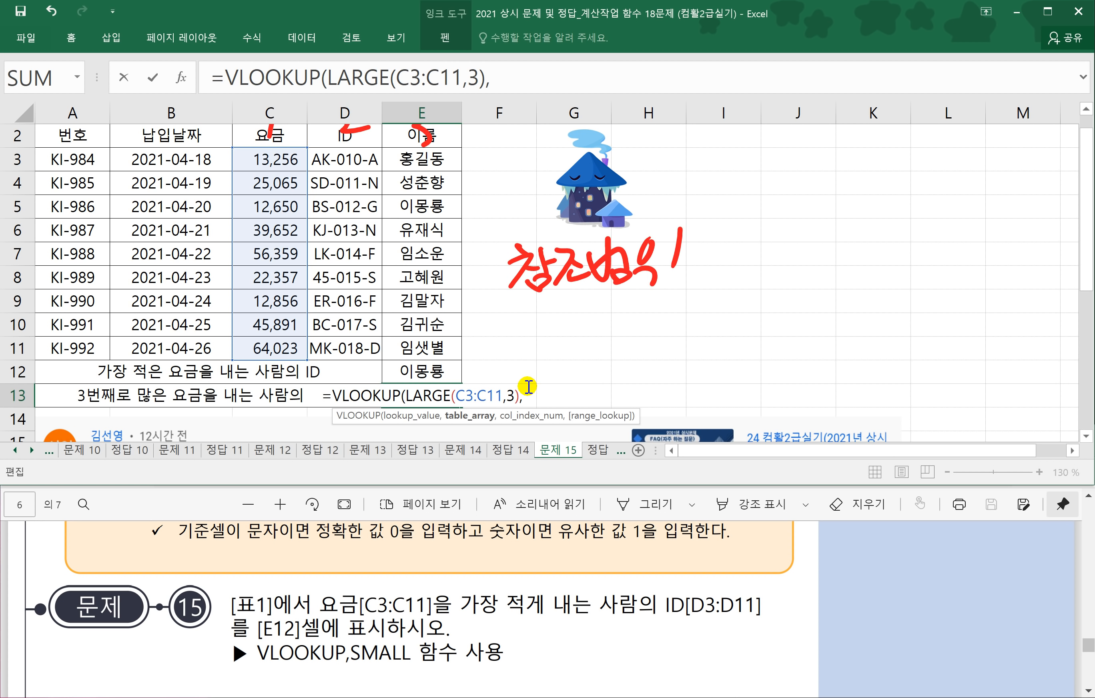
Complete the VLOOKUP in E13 with table range $C$3:$E$11, column number 3 and match option 0.
scroll(404, 373, "up", 1)
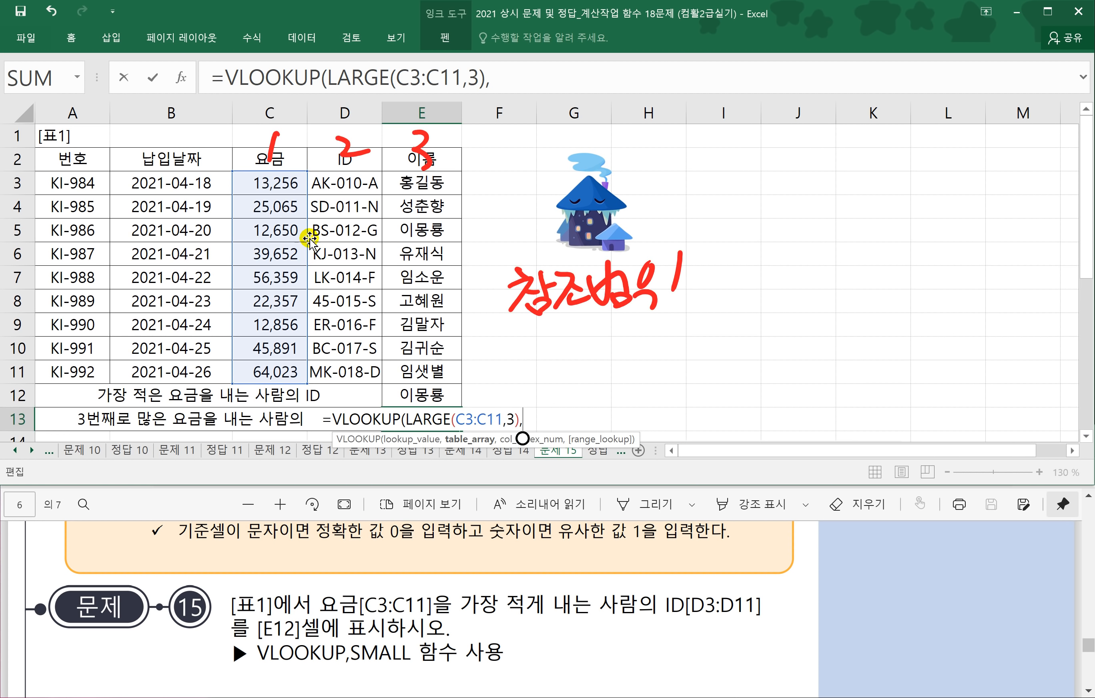
left_click_drag(266, 189, 425, 384)
key("F4")
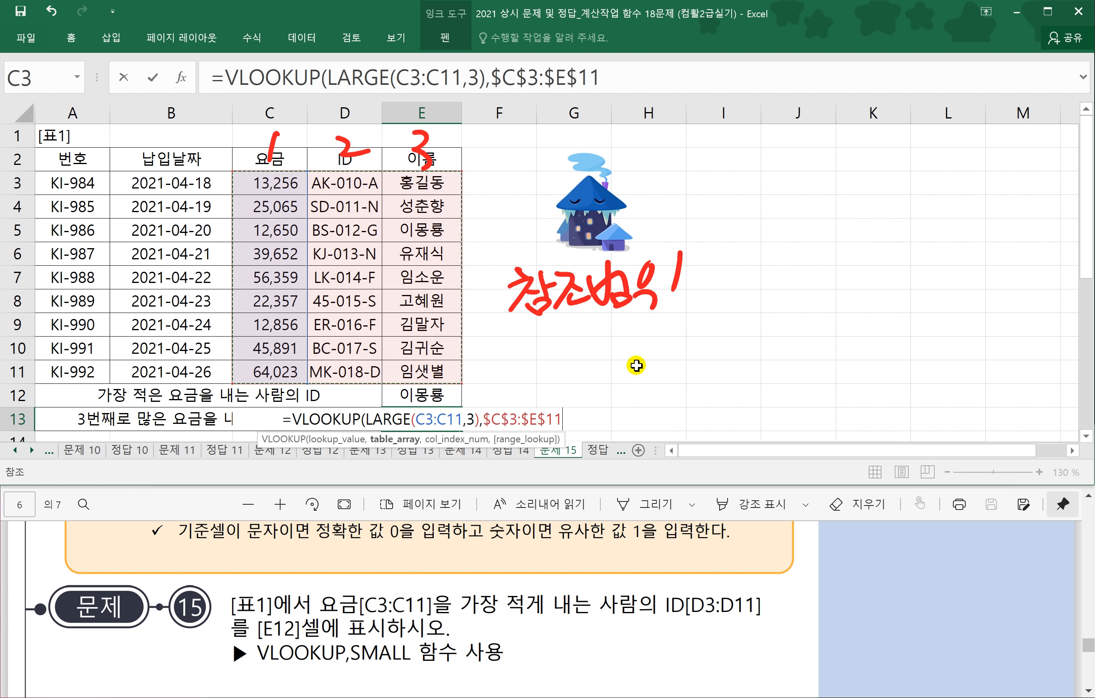
type(",3")
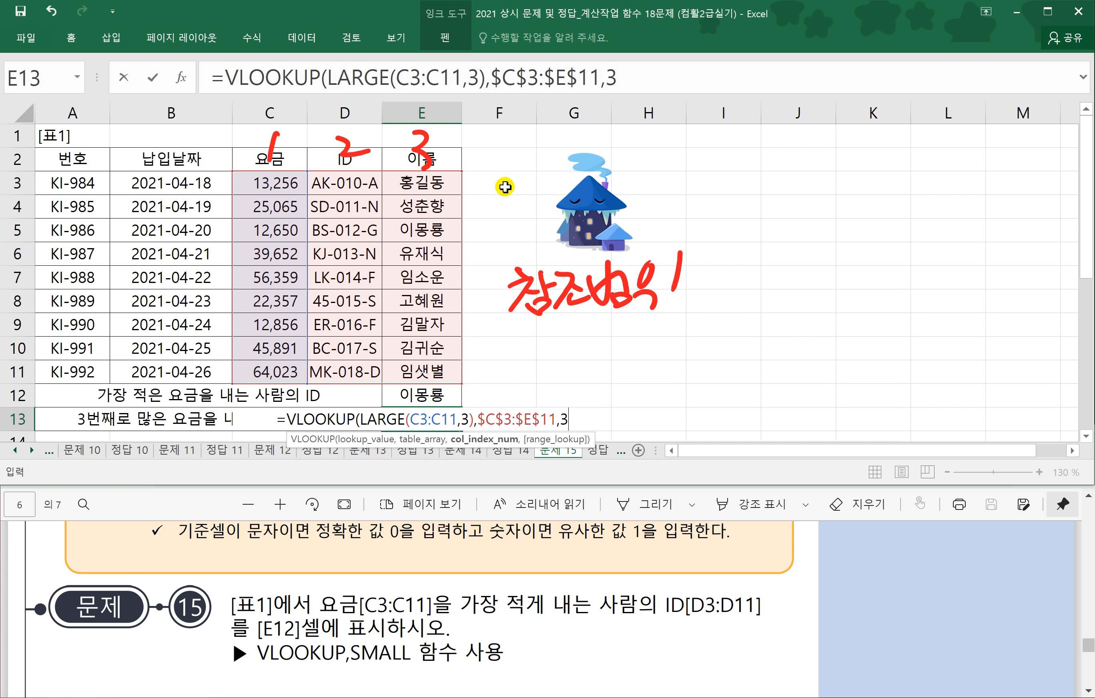
type(",0)")
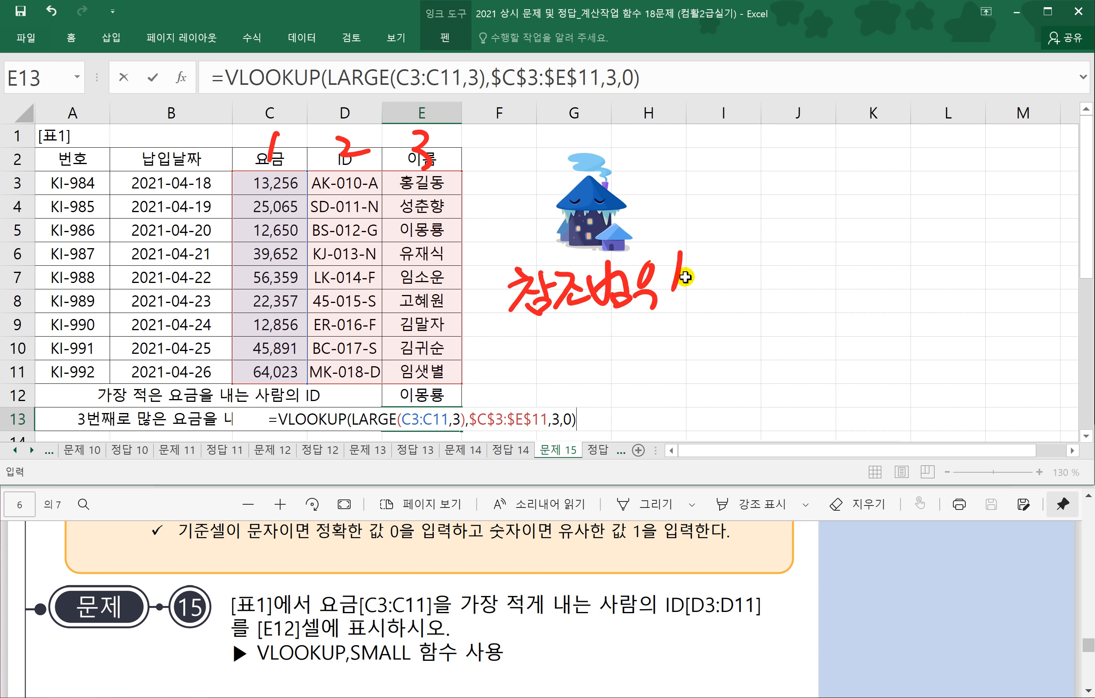
key("Return")
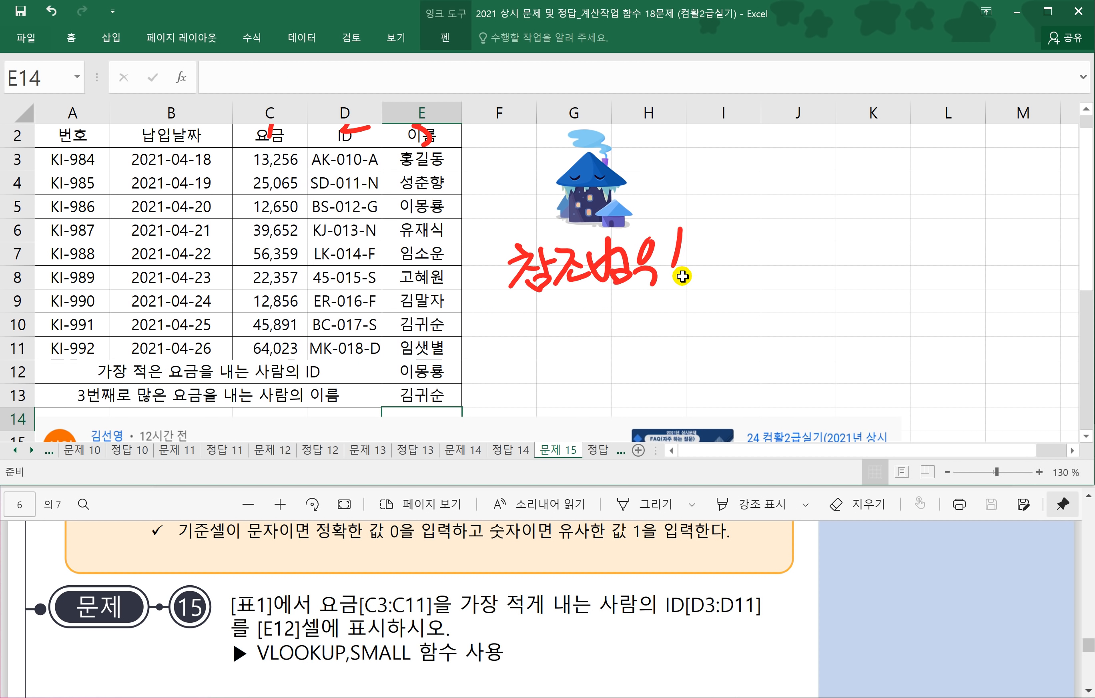
left_click(435, 390)
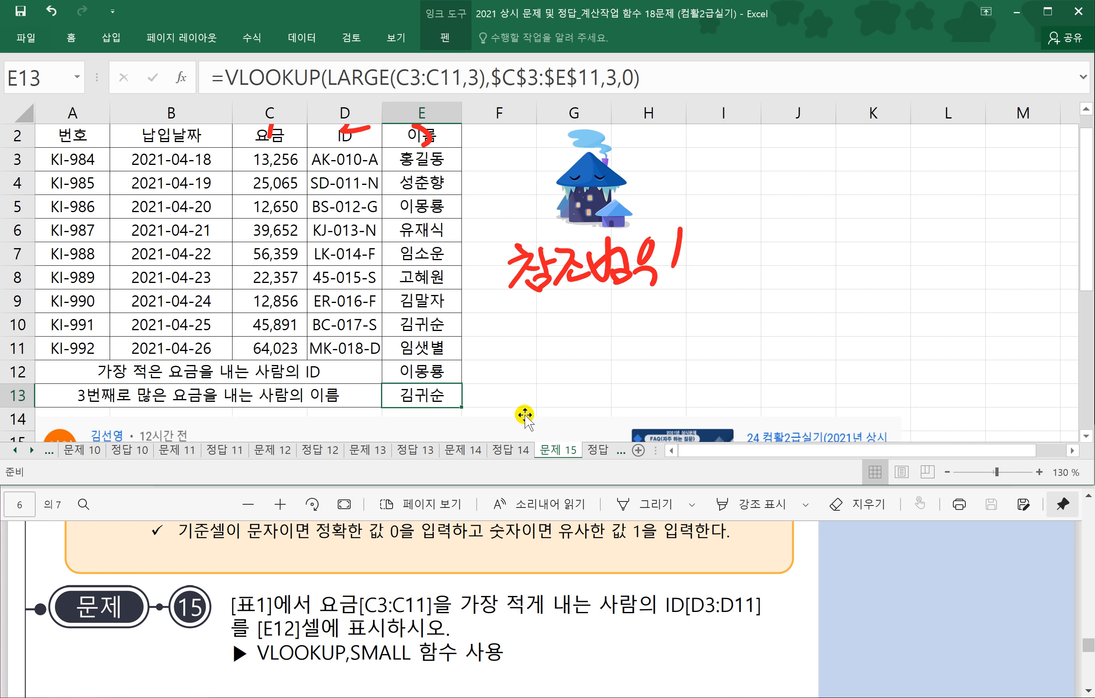
left_click(508, 411)
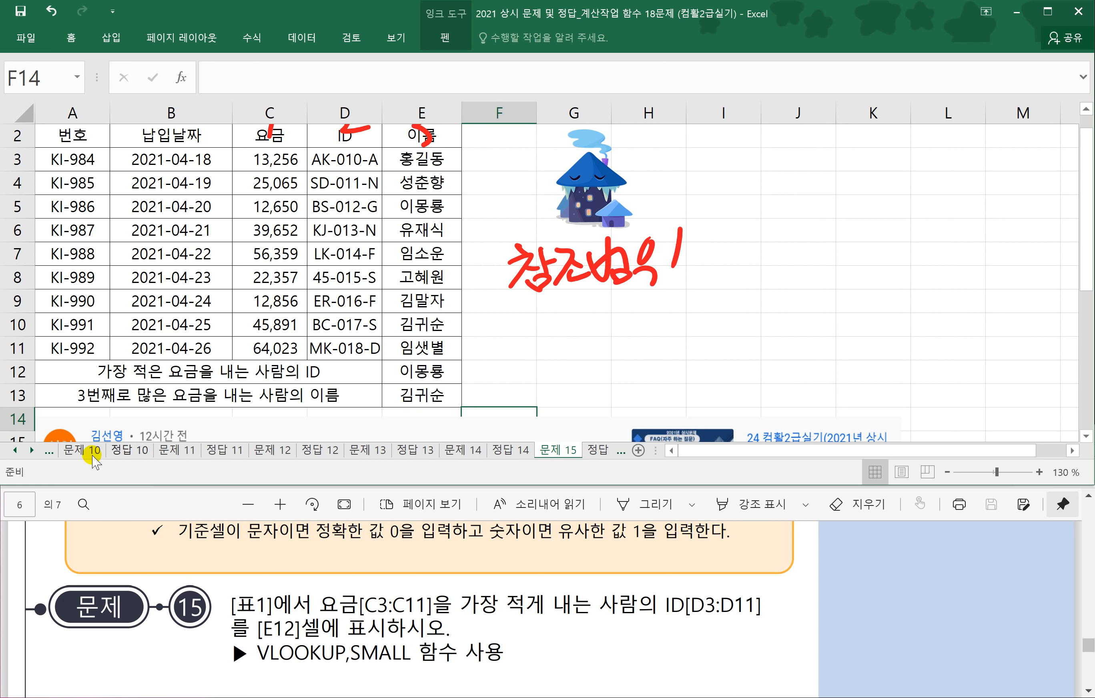
Open the 문제 16 worksheet with the 호주통화 and 환율표 tables.
left_click(30, 451)
left_click(30, 451)
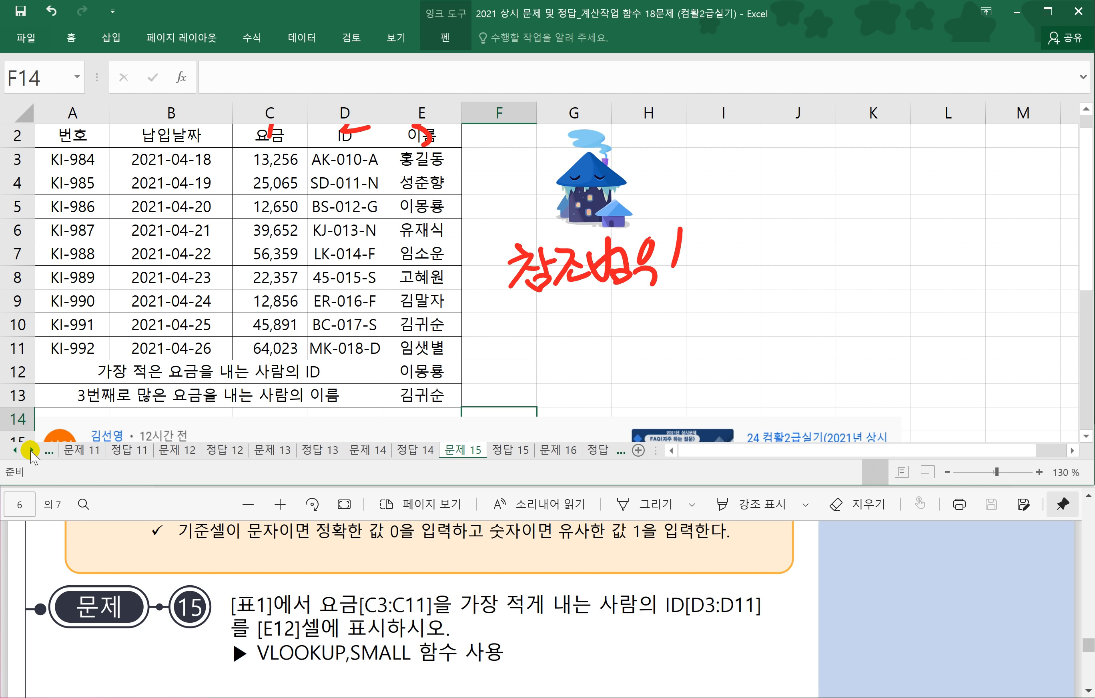
left_click(558, 450)
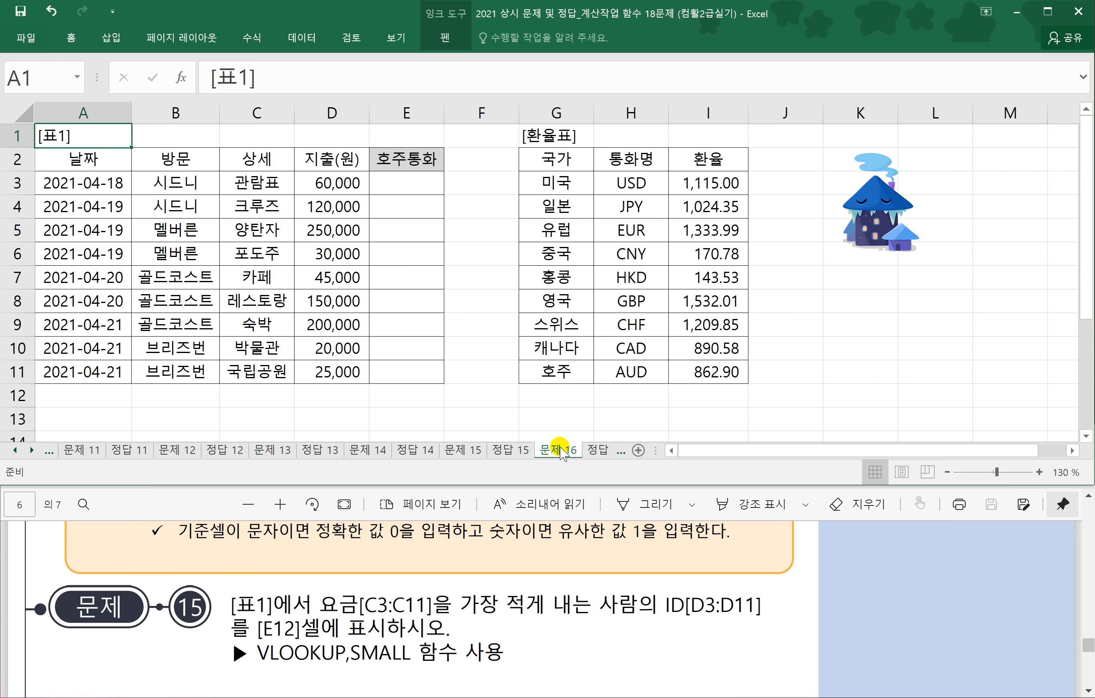
left_click(490, 371)
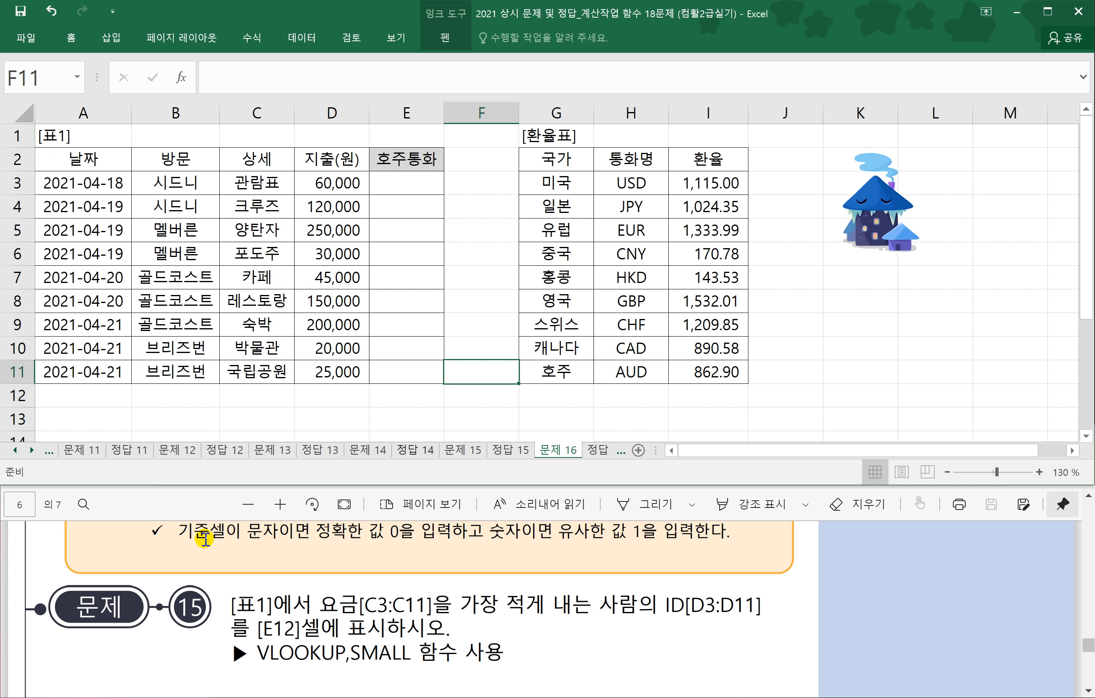
In the PDF problem sheet, read 문제 16, its answer formula and the INDEX, MATCH and TRUNC explanations.
left_click(194, 511)
scroll(341, 602, "down", 4)
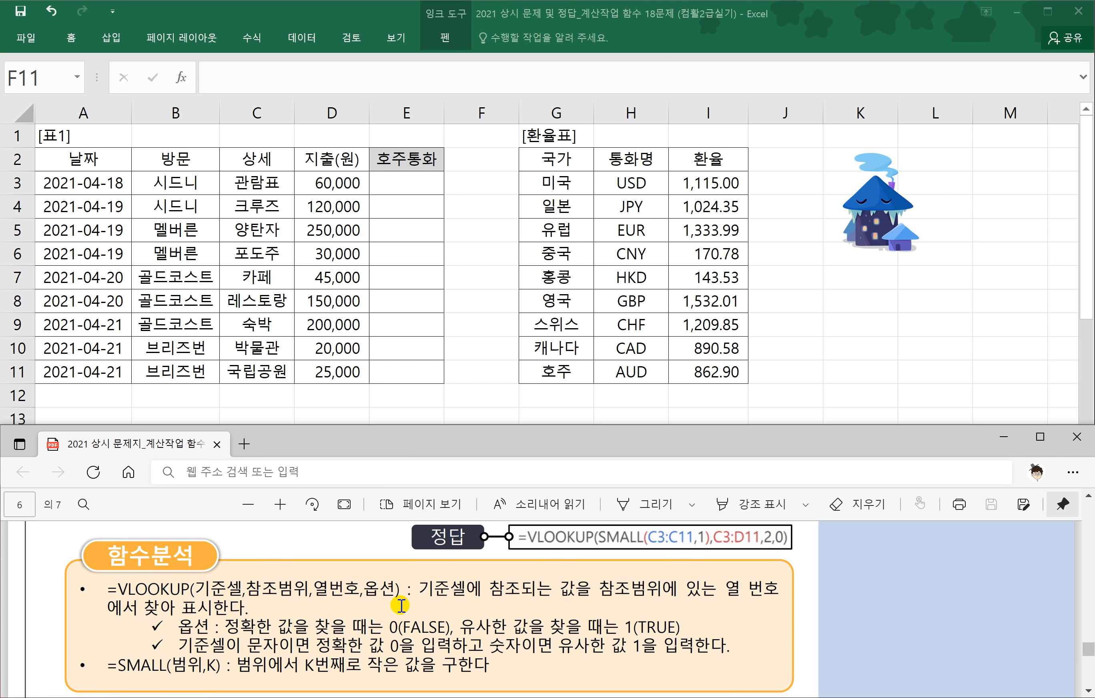
scroll(299, 552, "up", 2)
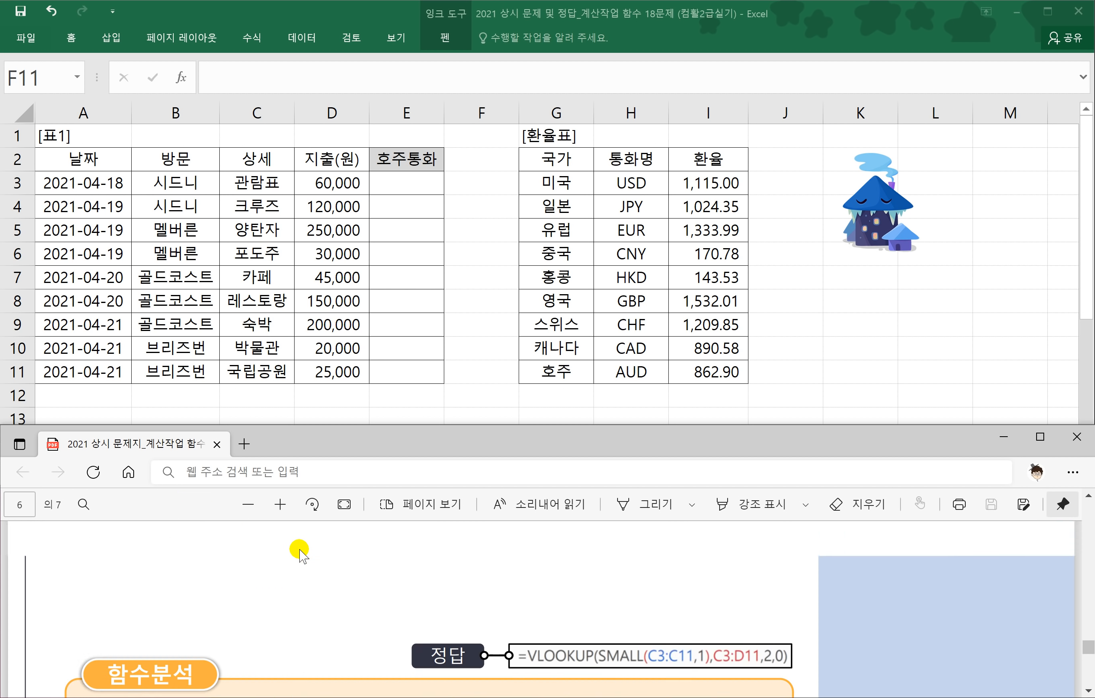
scroll(299, 550, "up", 3)
scroll(298, 550, "down", 5)
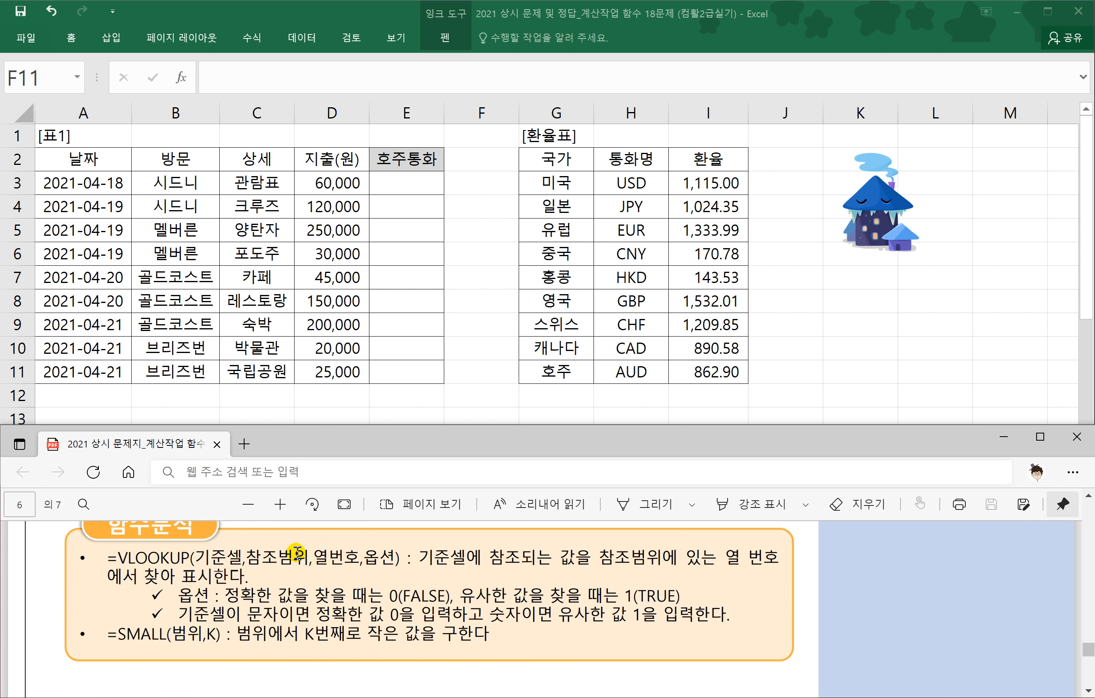
scroll(298, 551, "down", 6)
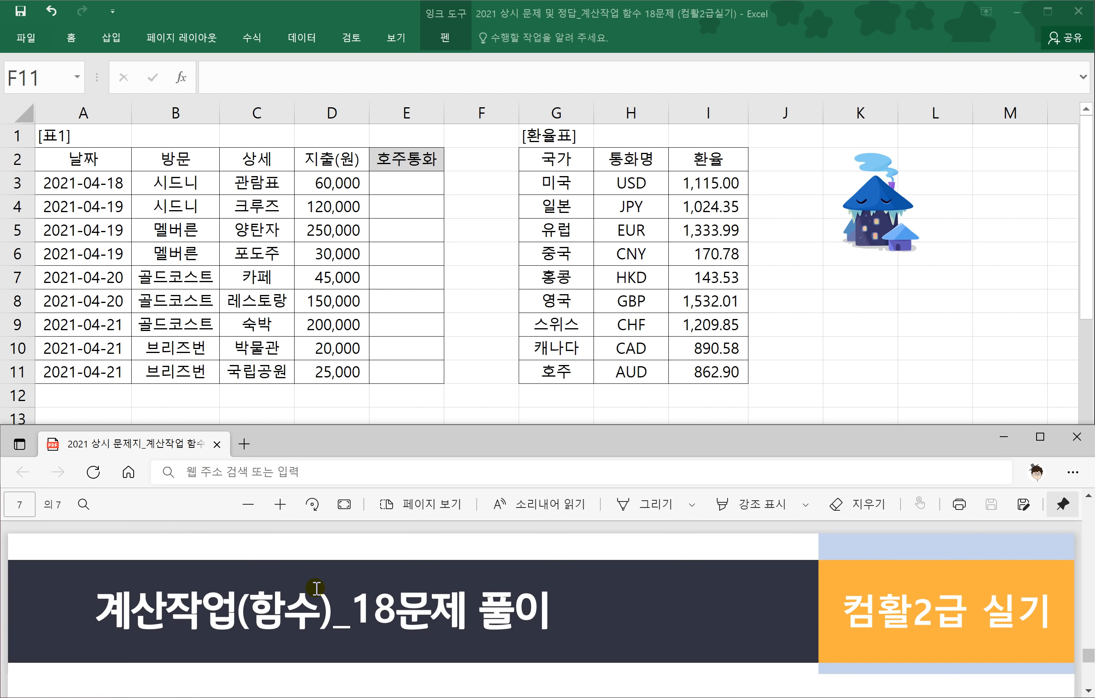
scroll(317, 588, "down", 3)
scroll(315, 587, "down", 1)
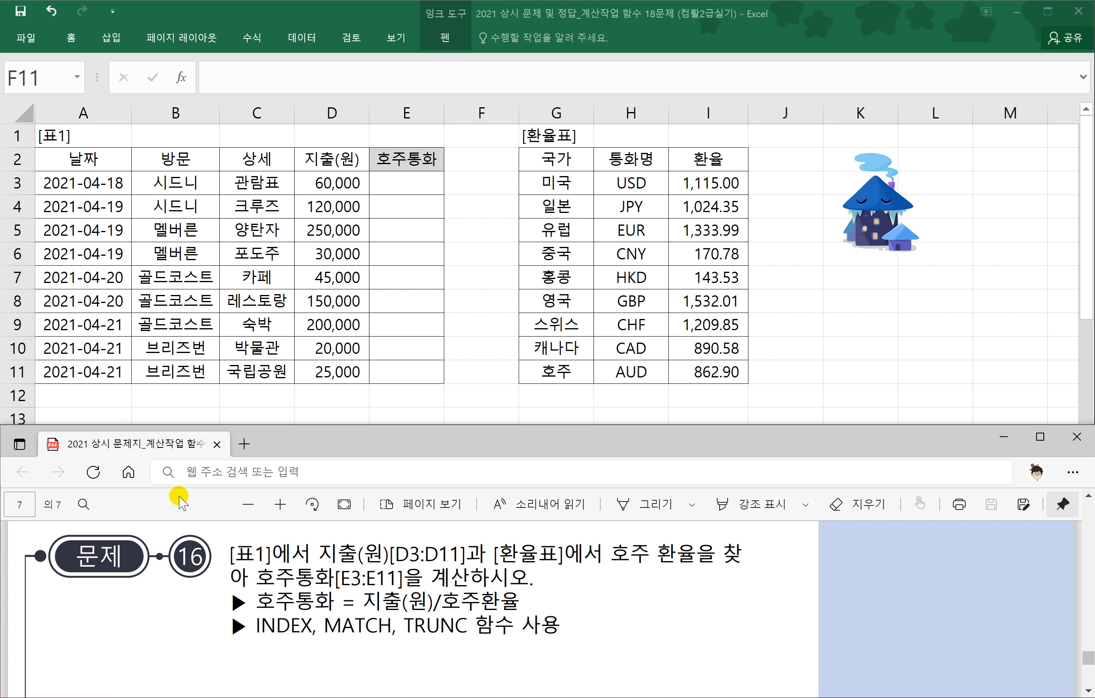
scroll(293, 594, "down", 5)
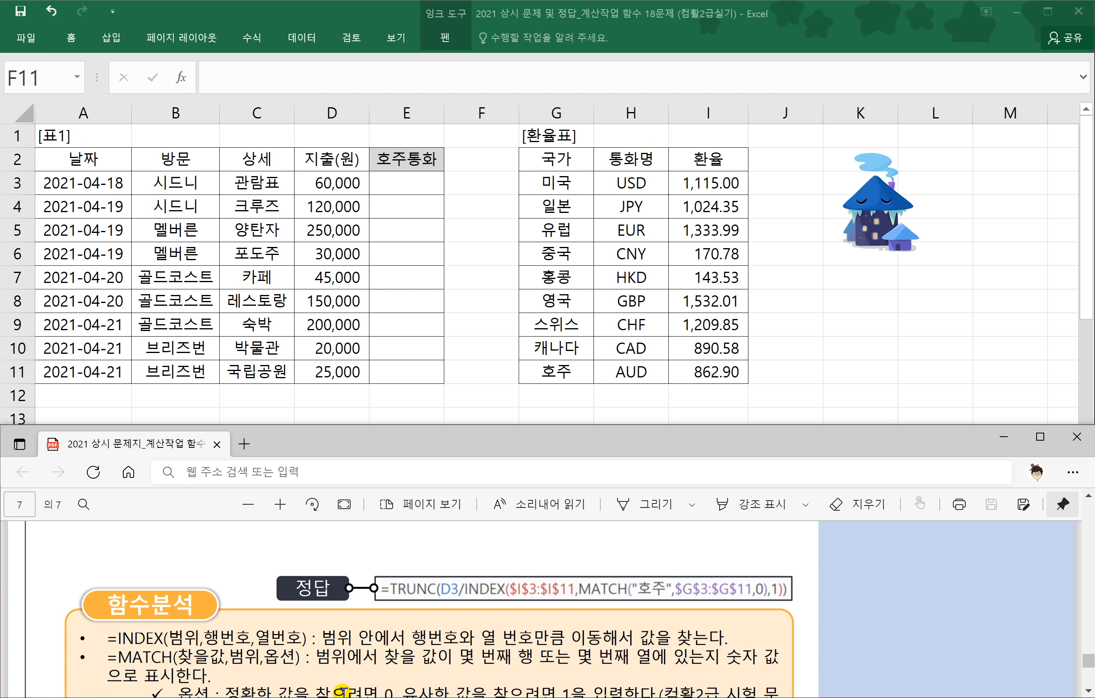
scroll(266, 679, "down", 1)
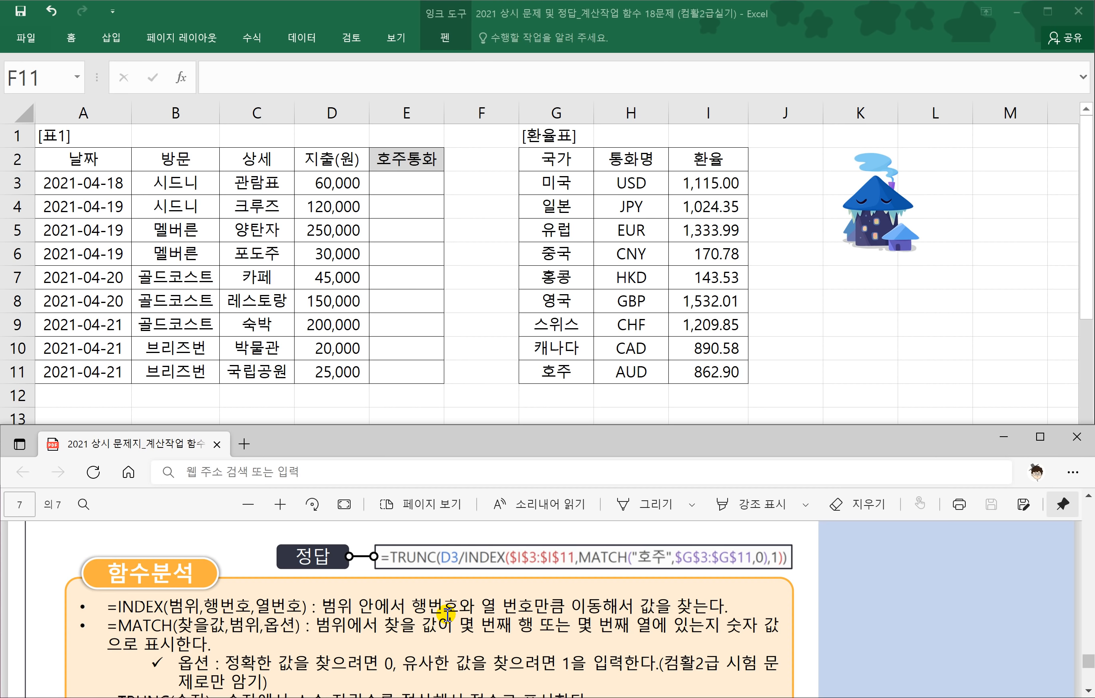
scroll(445, 614, "down", 1)
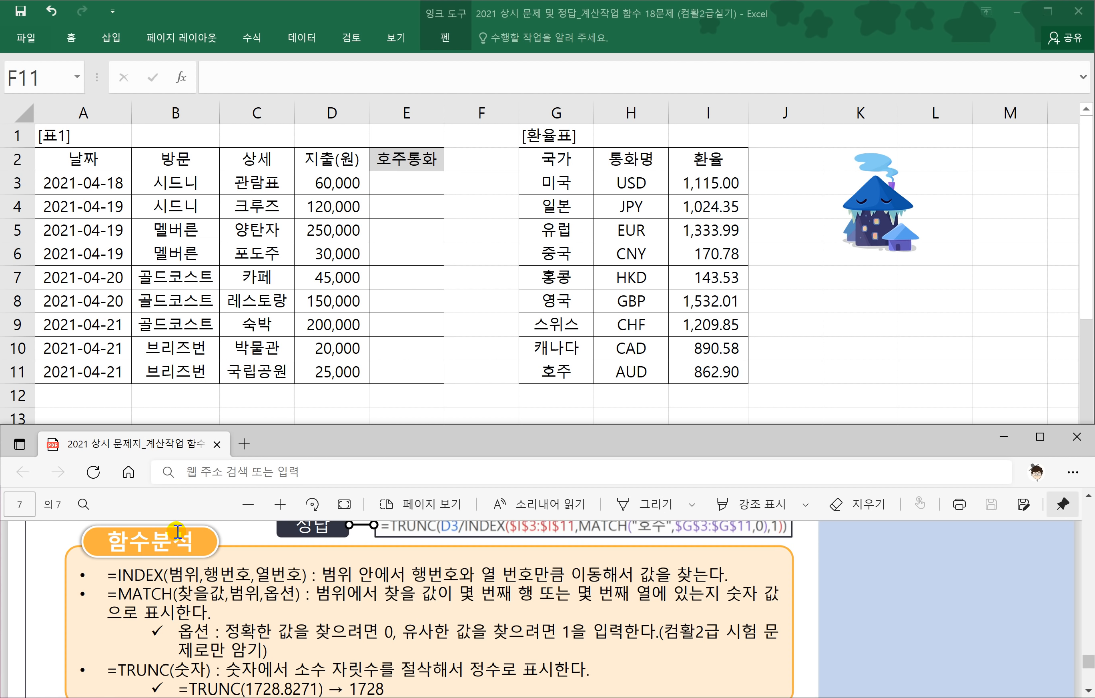
scroll(277, 645, "down", 2)
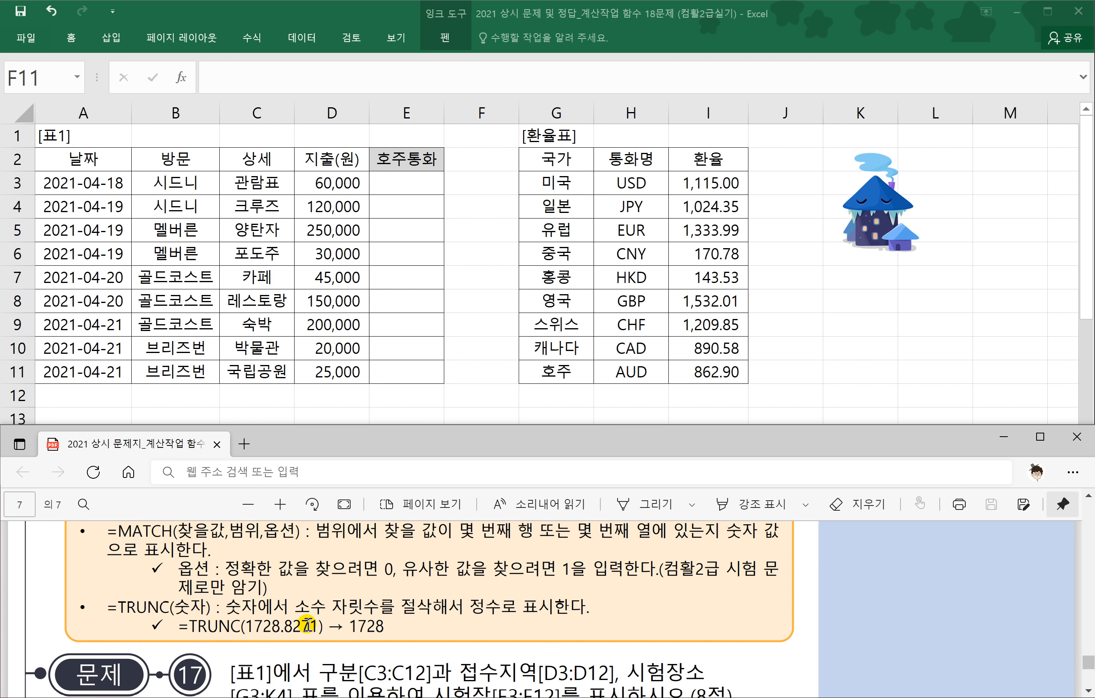
scroll(346, 598, "up", 2)
Enter =MATCH("스위스",G3:G11,0) in G13 of 문제 16 to find the row position of 스위스 in the 국가 column.
left_click(470, 398)
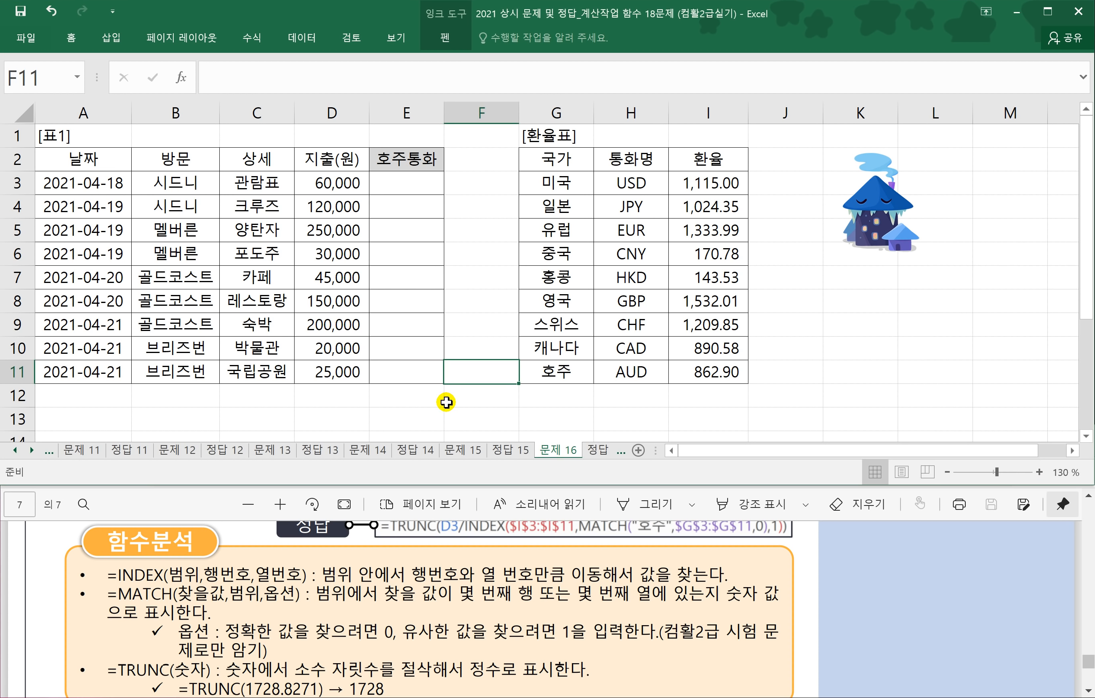
left_click(552, 411)
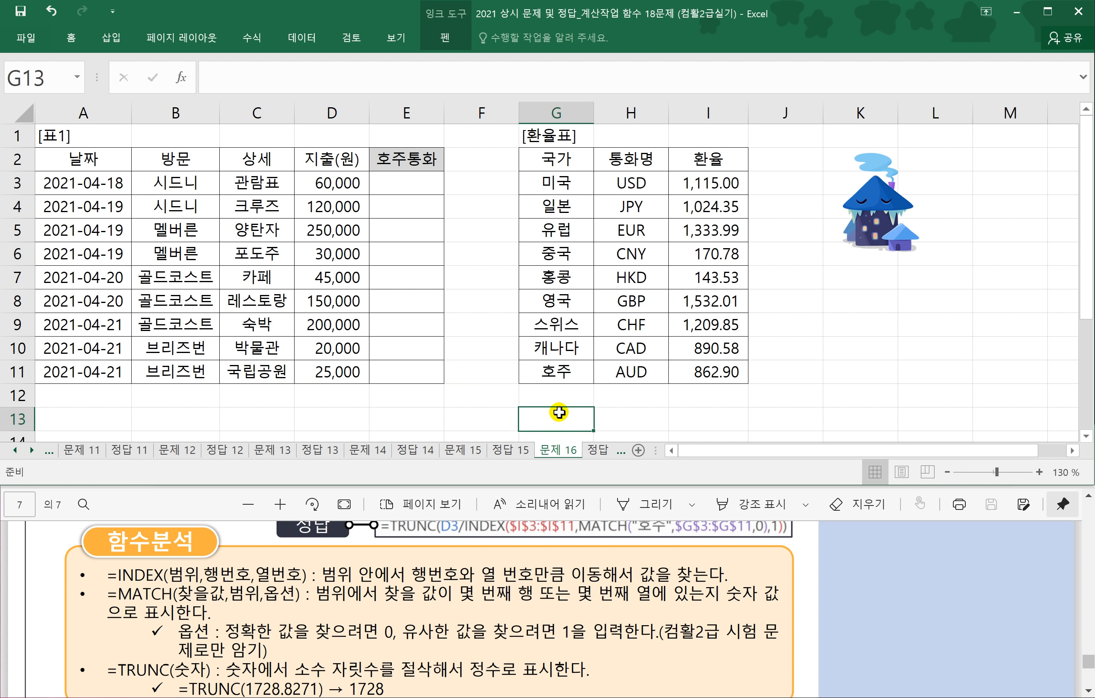
type("=")
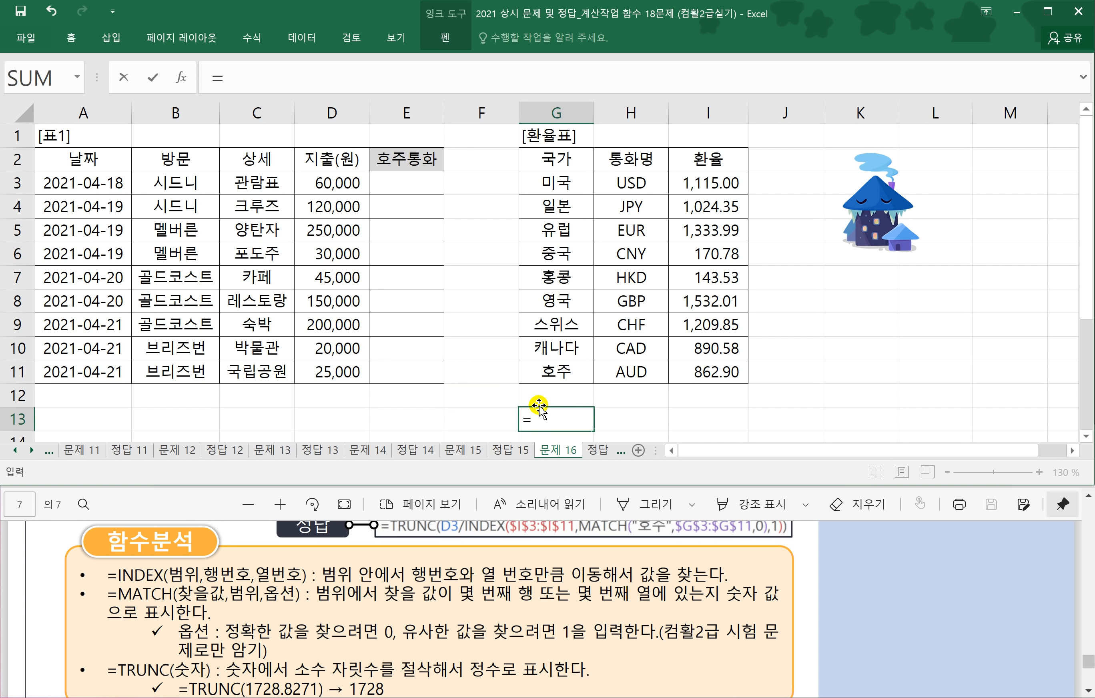
type("MAT")
key("Tab")
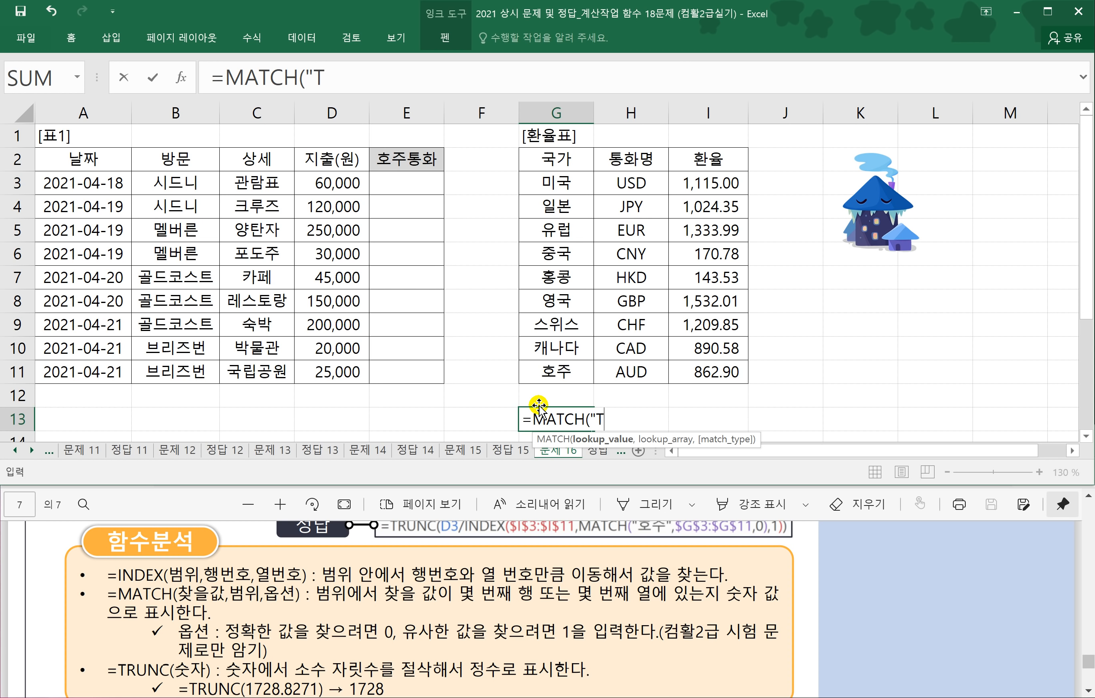
type("\"스위")
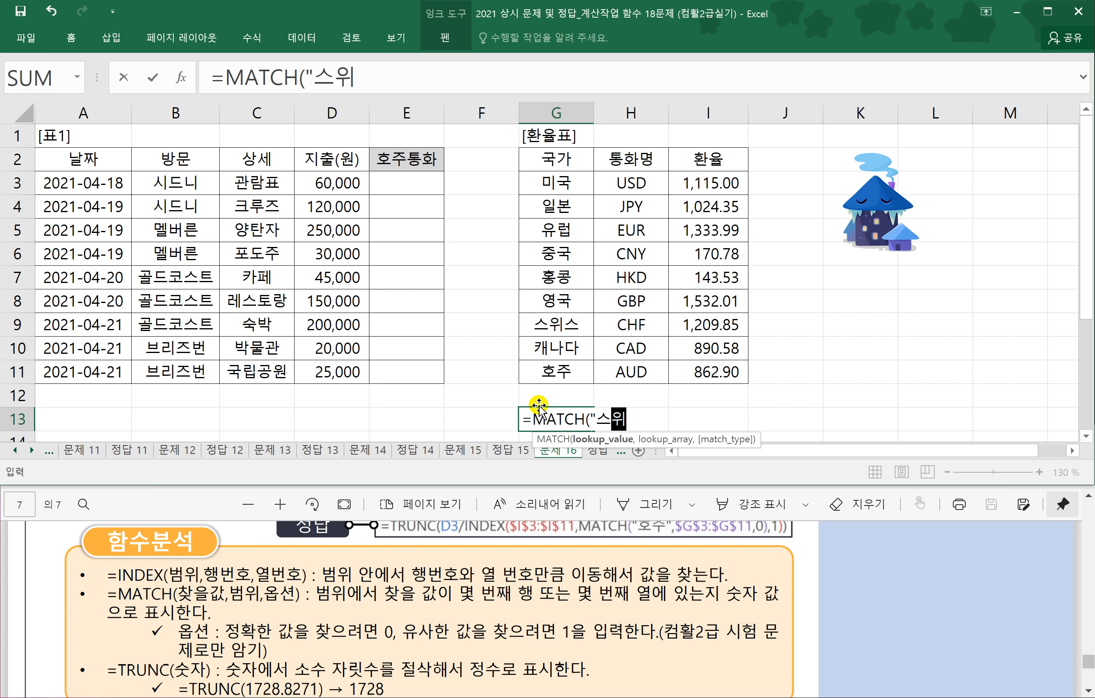
type("스\",")
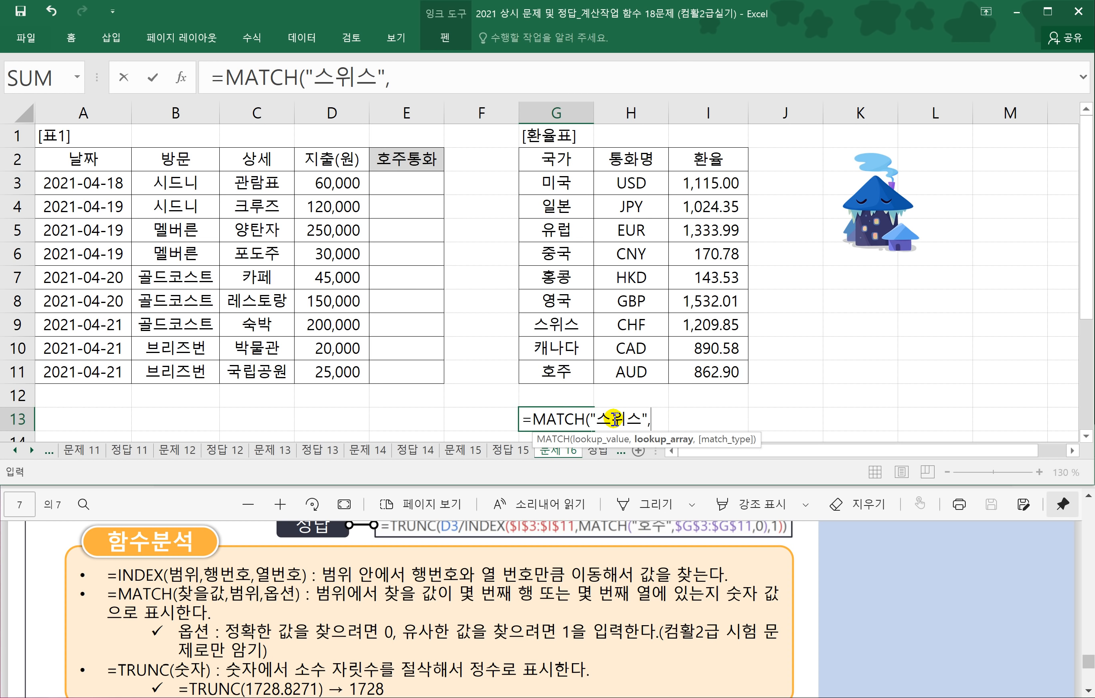
left_click_drag(556, 182, 560, 368)
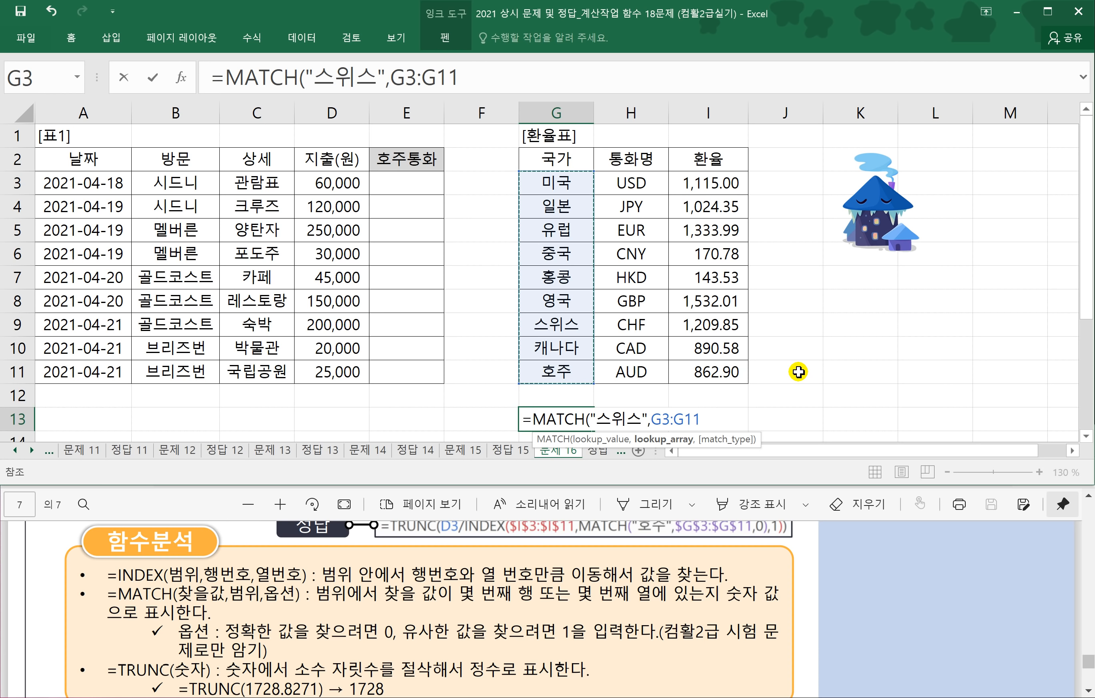
type(",0)")
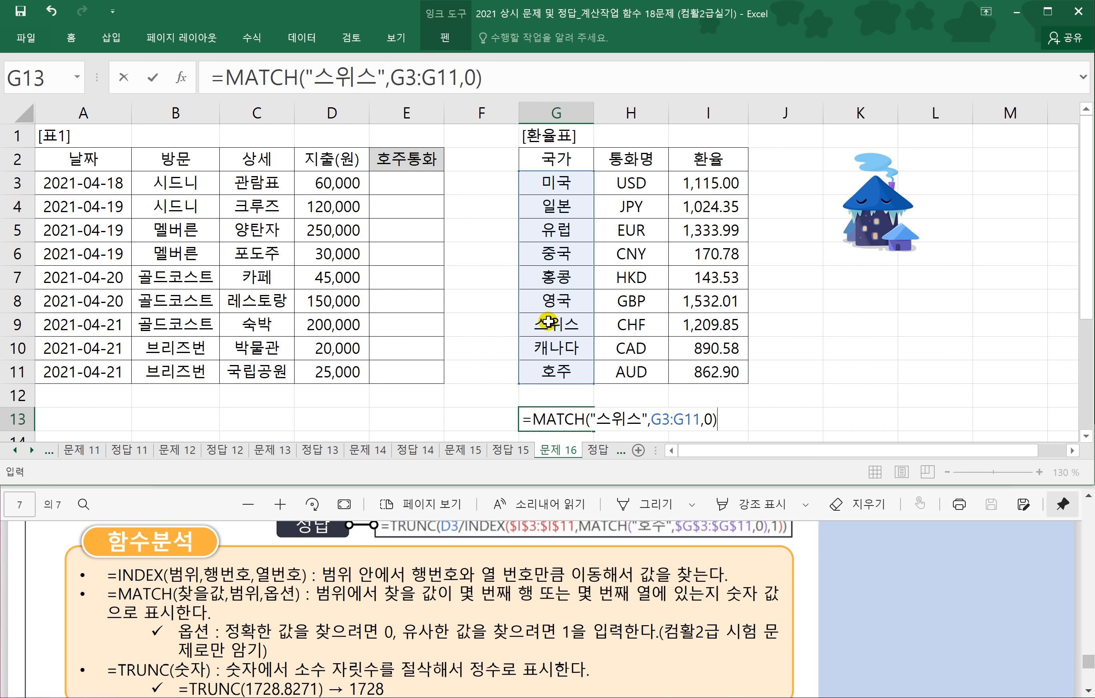
key("Return")
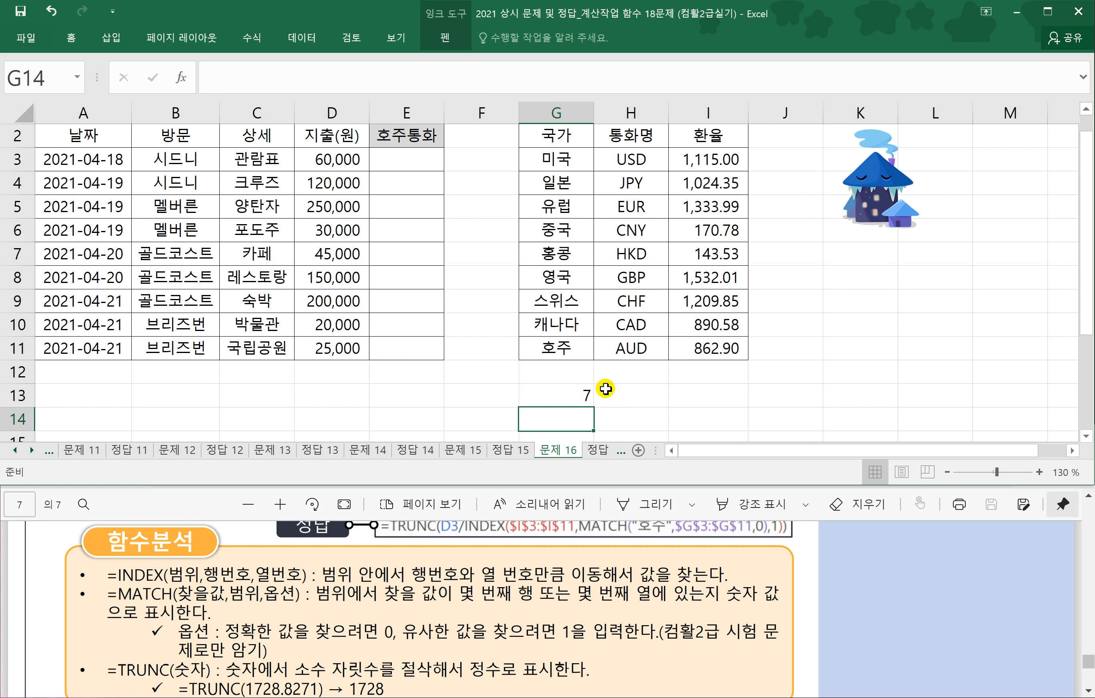
Enter =MATCH("환율",G2:I2,0) in H13 to find the column position of 환율 in the exchange-rate table's header row.
left_click(634, 396)
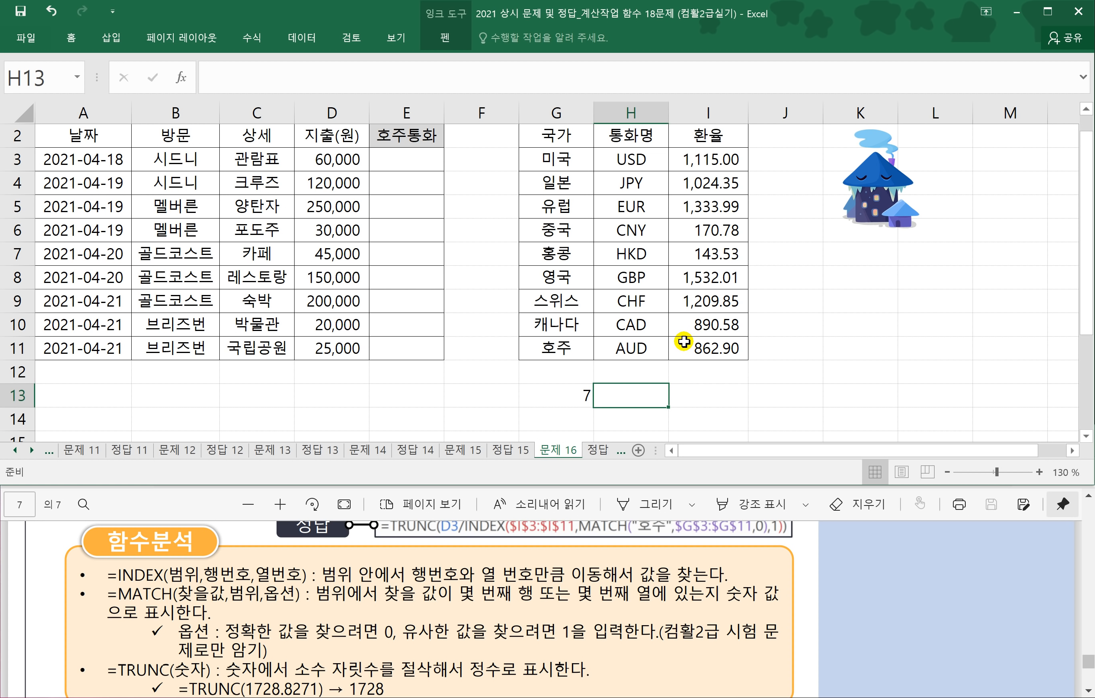
type("=ㅡ")
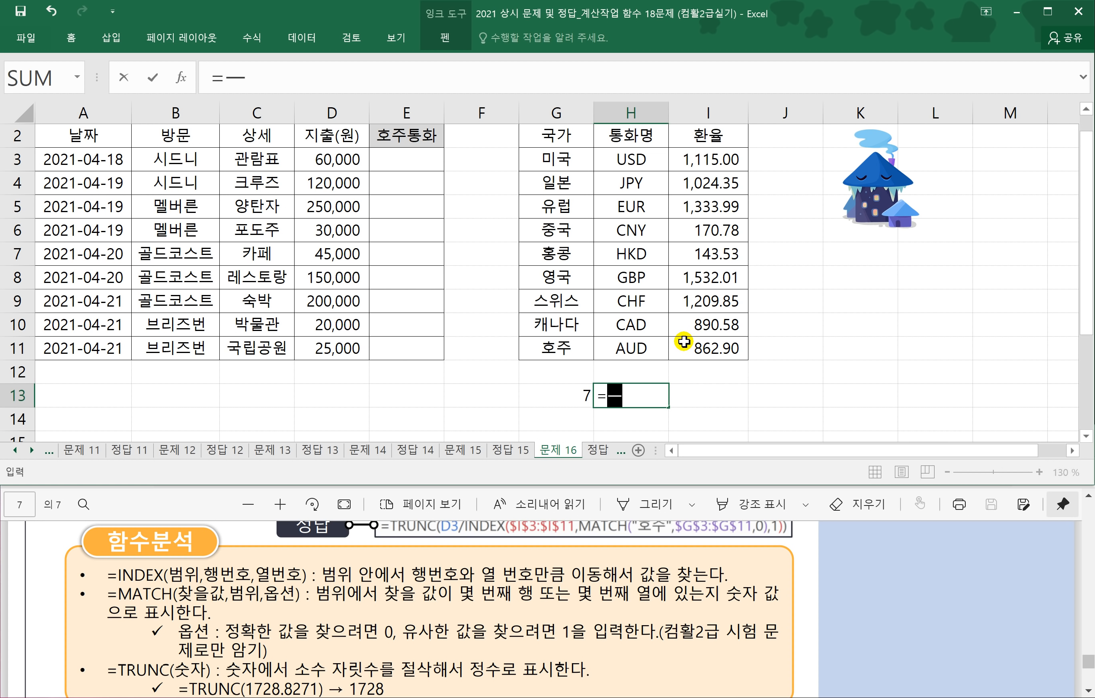
key("BackSpace")
type("MA")
key("Tab")
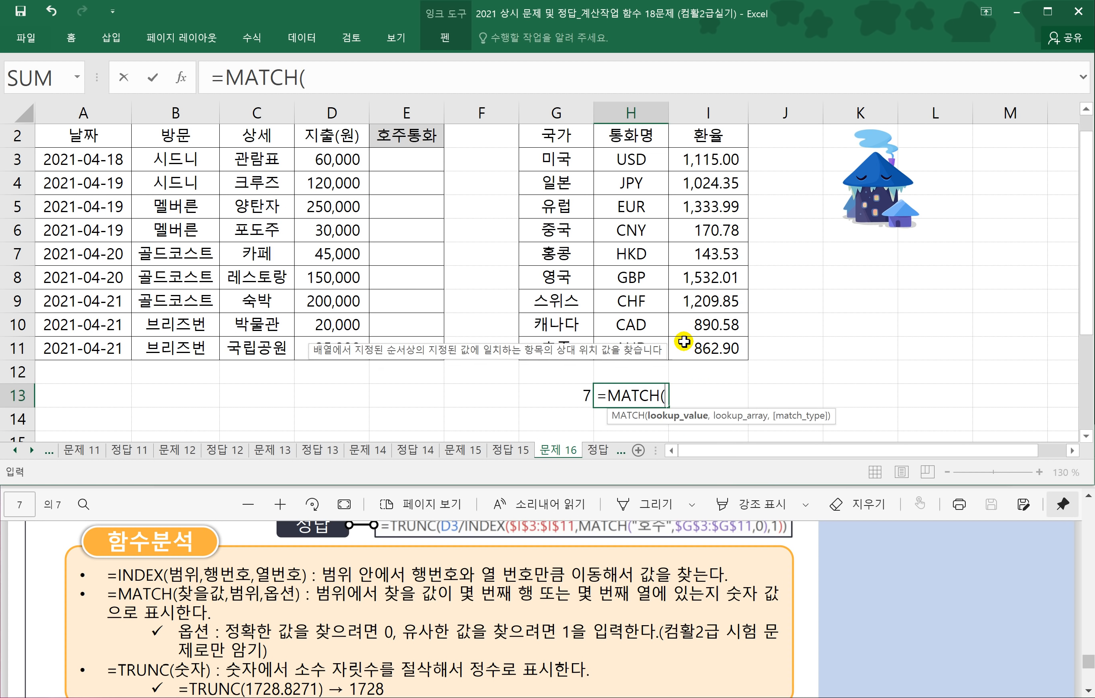
type("\"환")
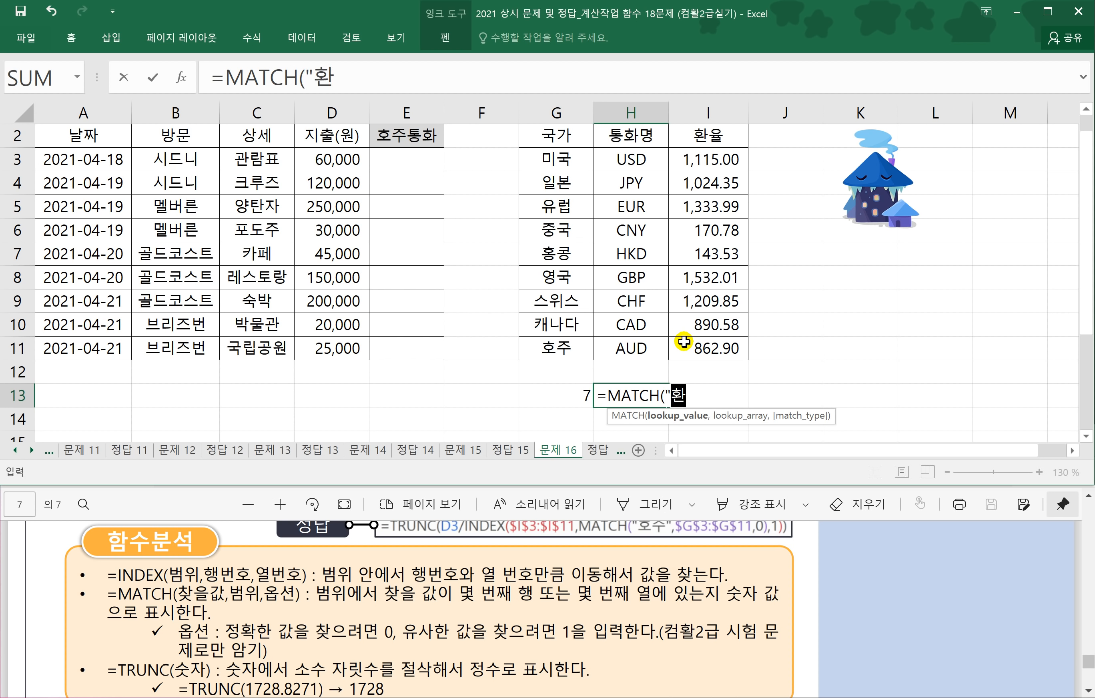
type("율\",")
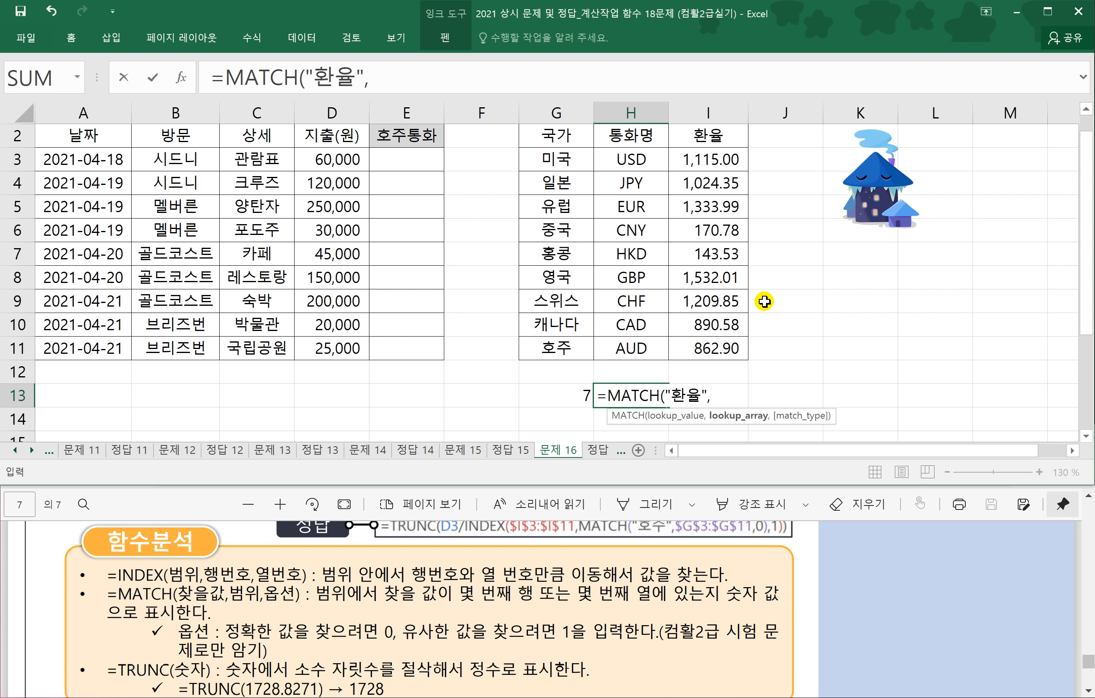
left_click(582, 140)
left_click_drag(582, 140, 711, 138)
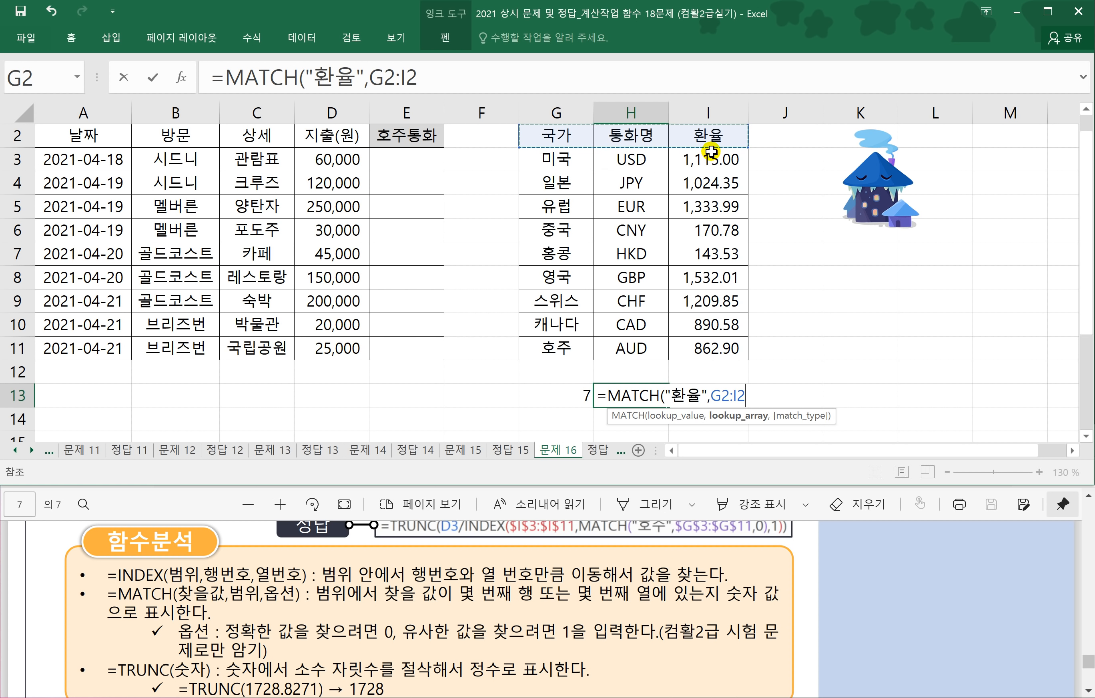
type(",0")
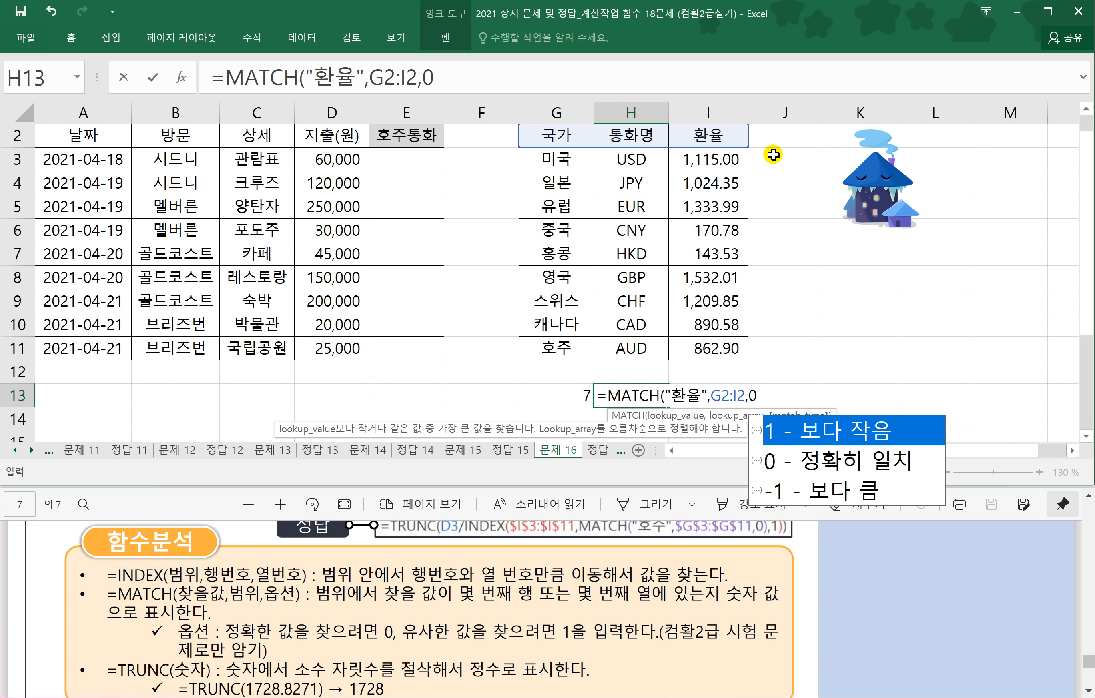
type(")")
key("Return")
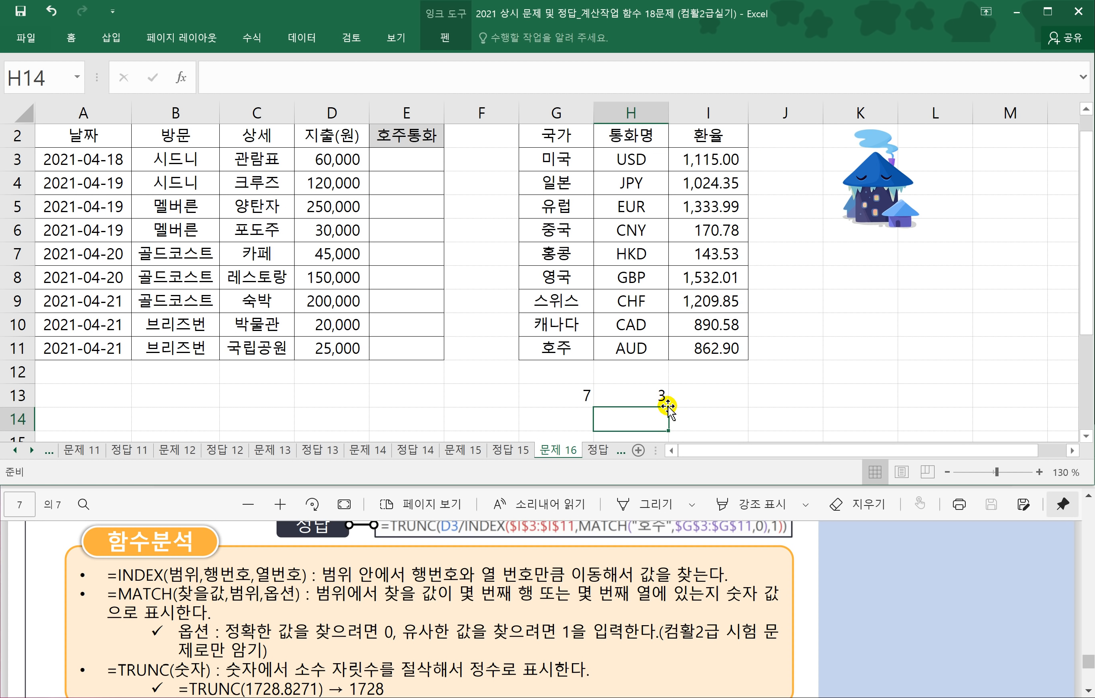
Delete the practice MATCH formulas in G13 and H13 below the exchange-rate table.
left_click(632, 398)
left_click_drag(548, 398, 653, 402)
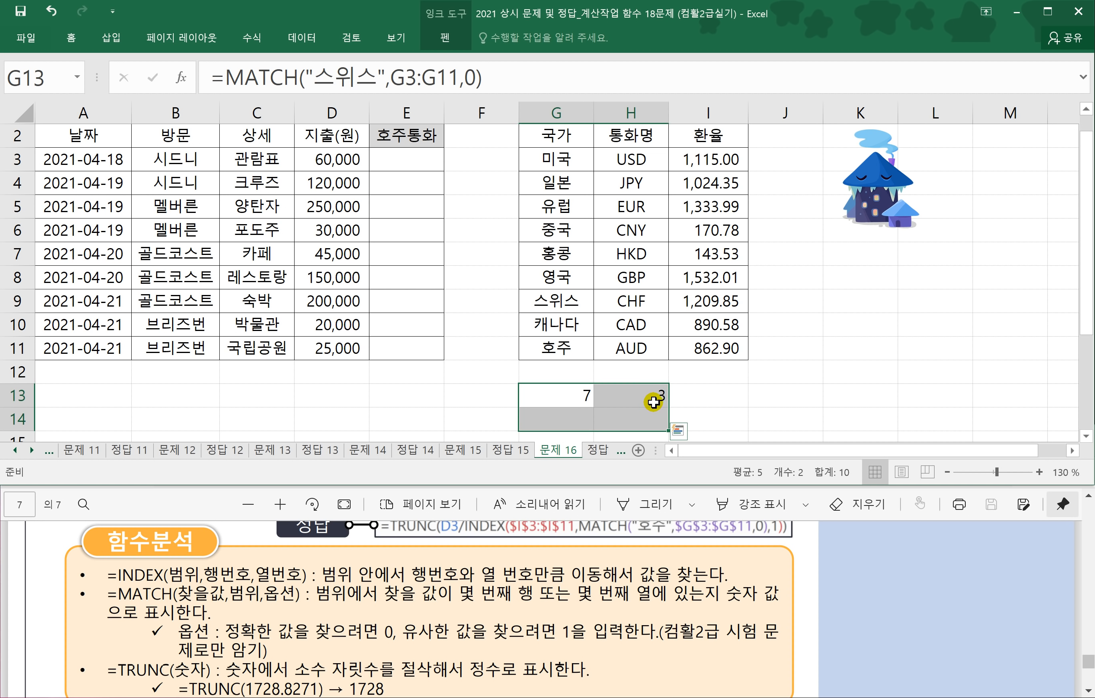
key("Delete")
left_click(655, 362)
In the PDF problem sheet, go back to the 문제 16 question text and reread its requirements.
left_click(182, 503)
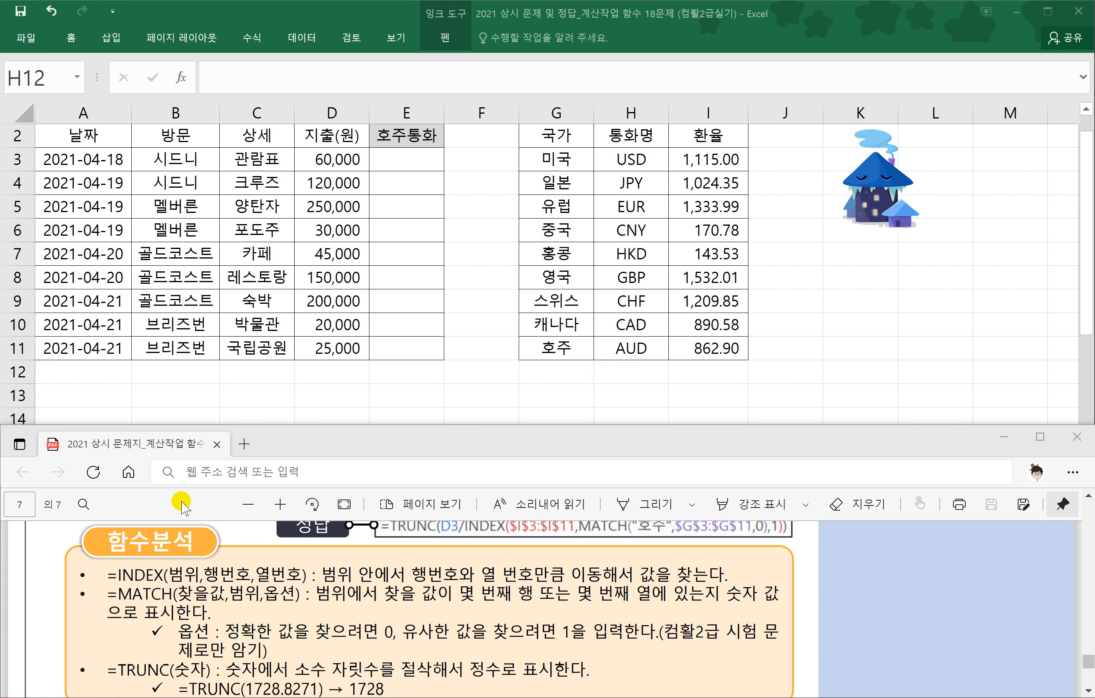
scroll(368, 570, "up", 5)
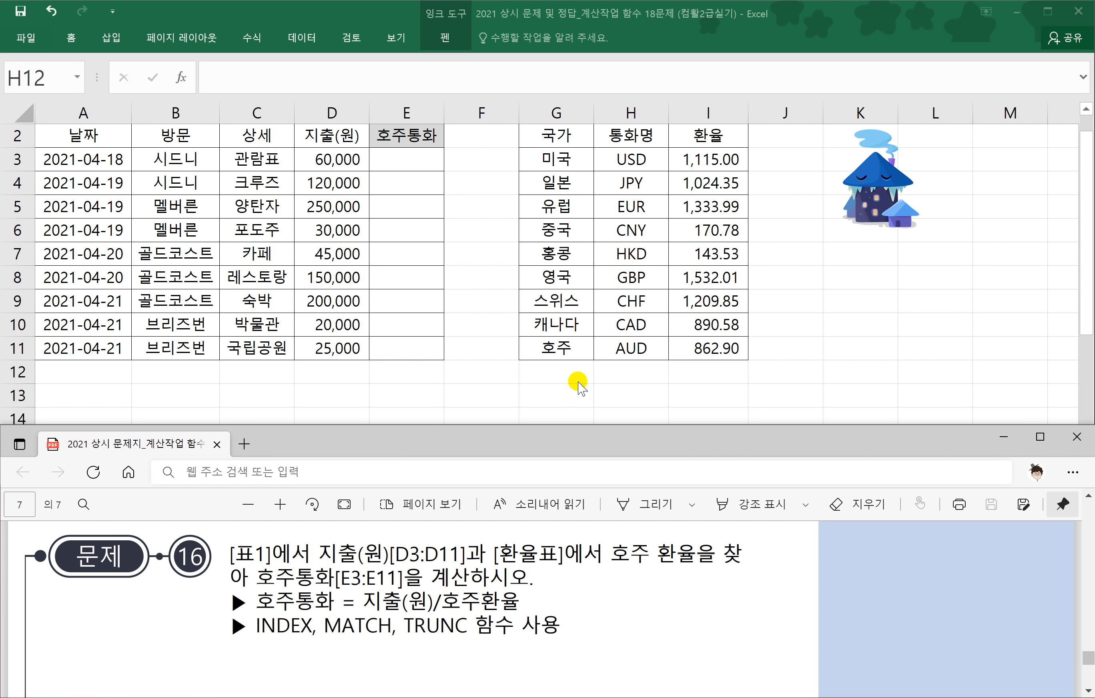
left_click(544, 374)
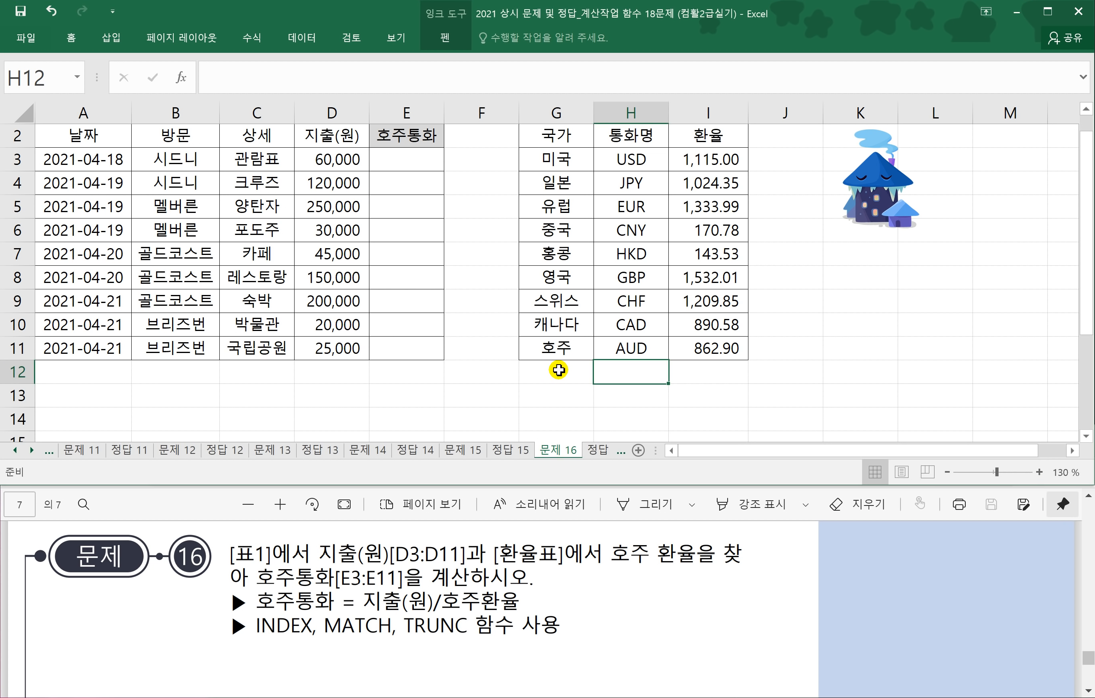
Enter =INDEX(G2:I11,3,2) in G12 to return the value in the third row and second column of the exchange-rate table.
left_click(569, 368)
type("=ㅑ")
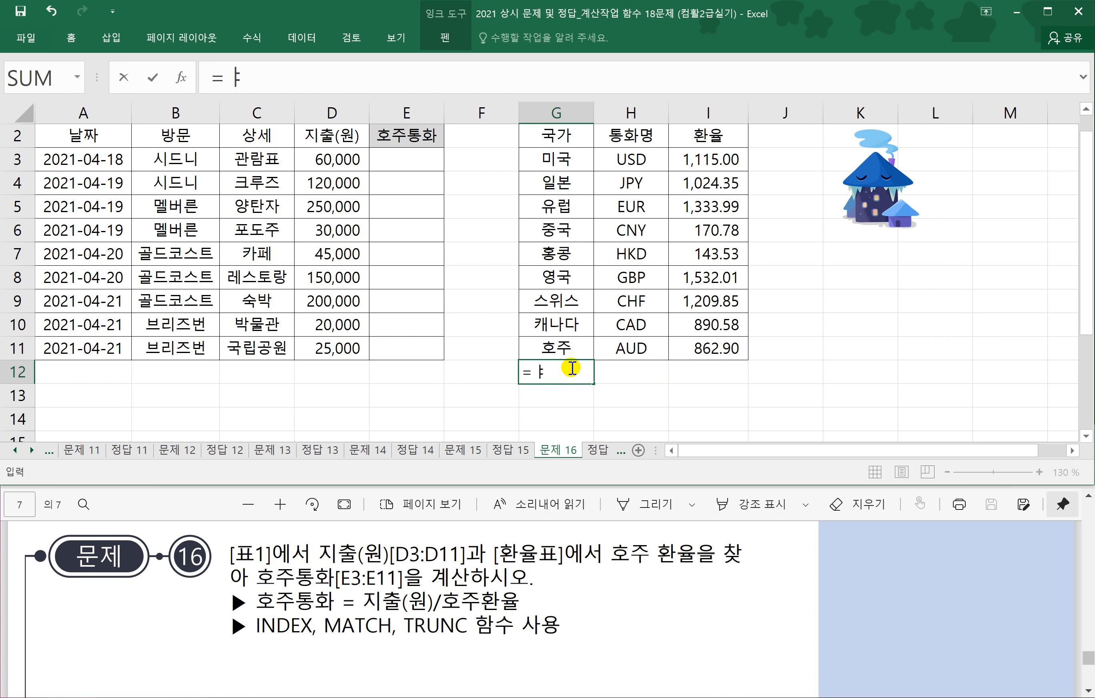
type("ㅜㅇ")
key("BackSpace")
key("BackSpace")
type("I")
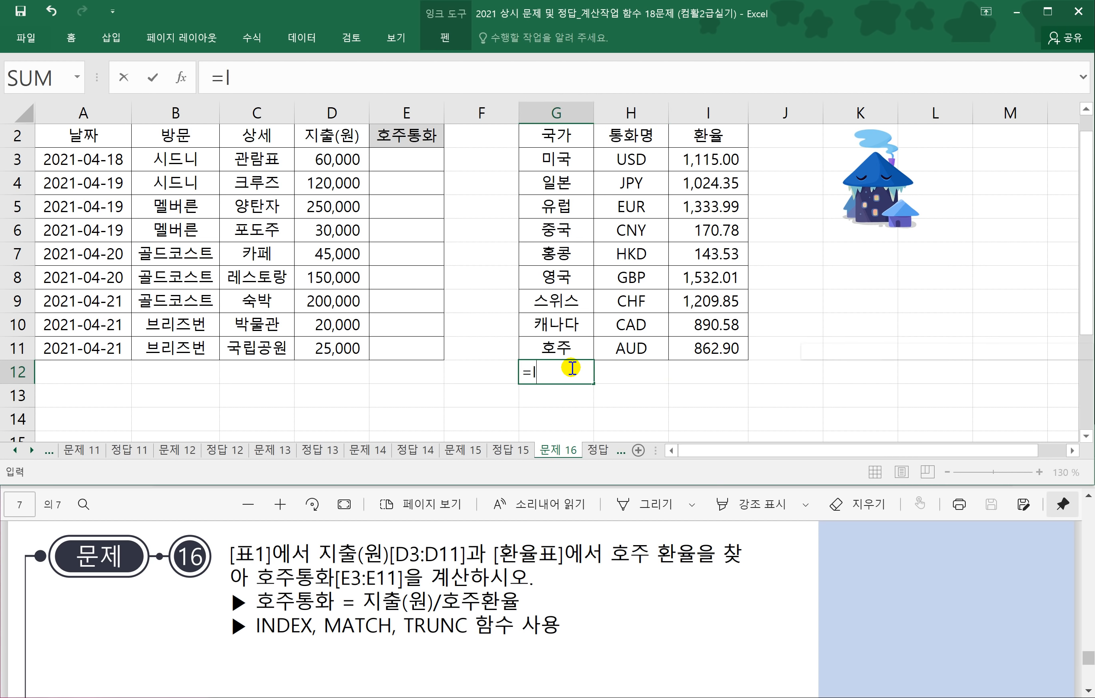
type("NDEX(")
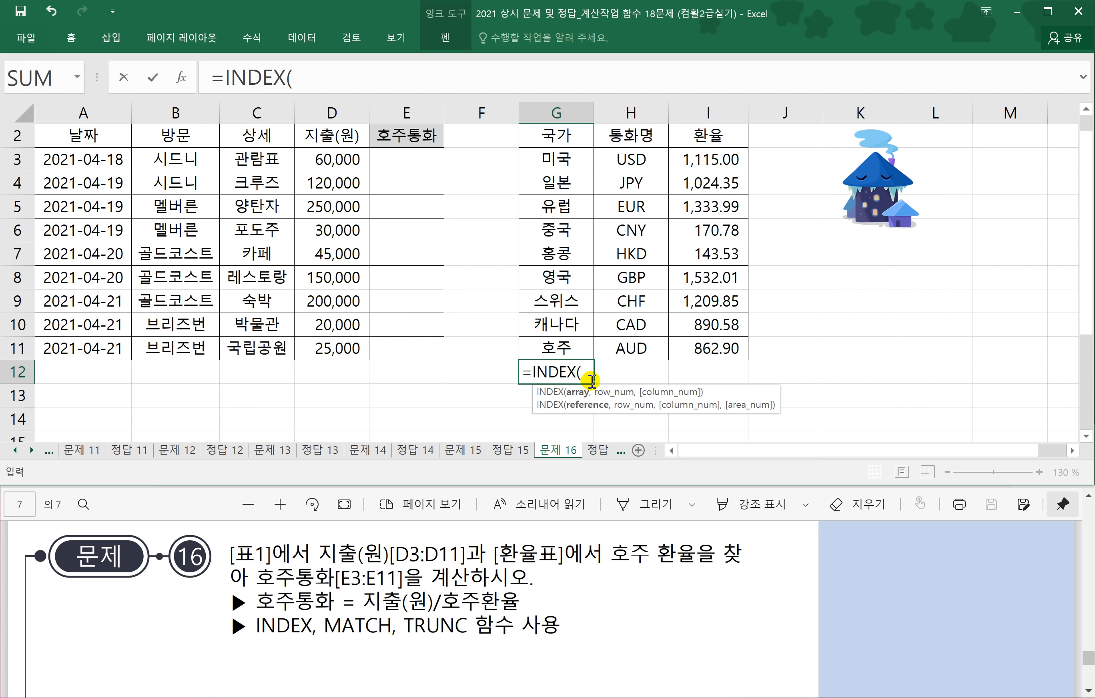
left_click_drag(549, 137, 732, 348)
type(",3,2")
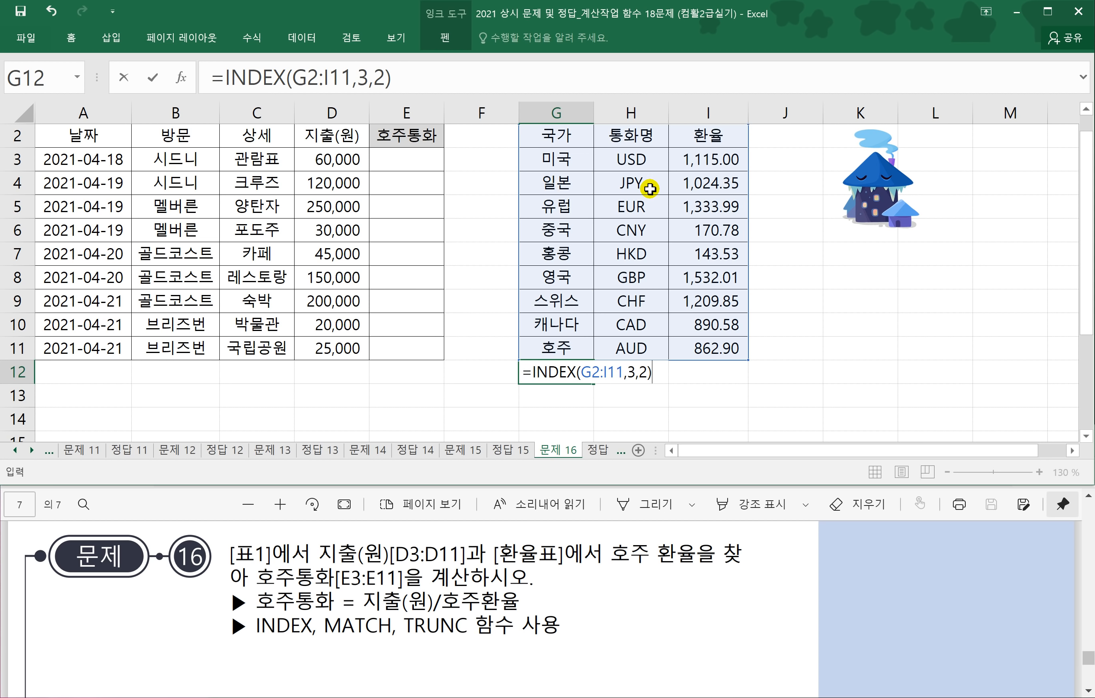
key("Return")
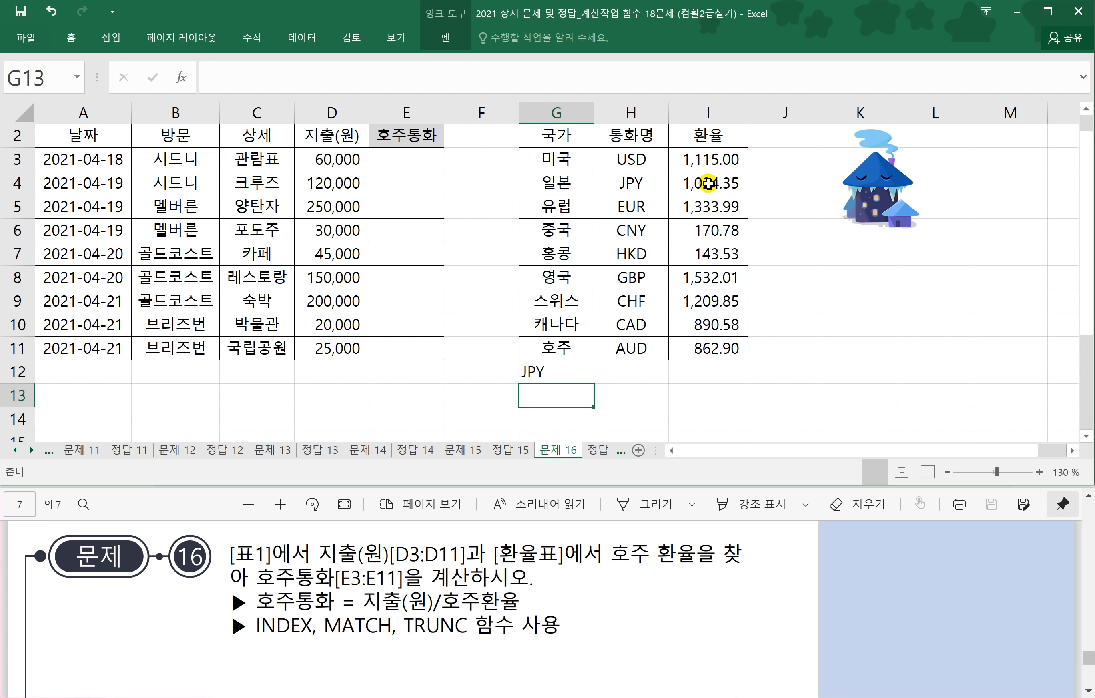
Try =INDEX(G3:G11,3,2) in G13, using only the 국가 column as the range with row 3 and column 2.
type("=INDEX(")
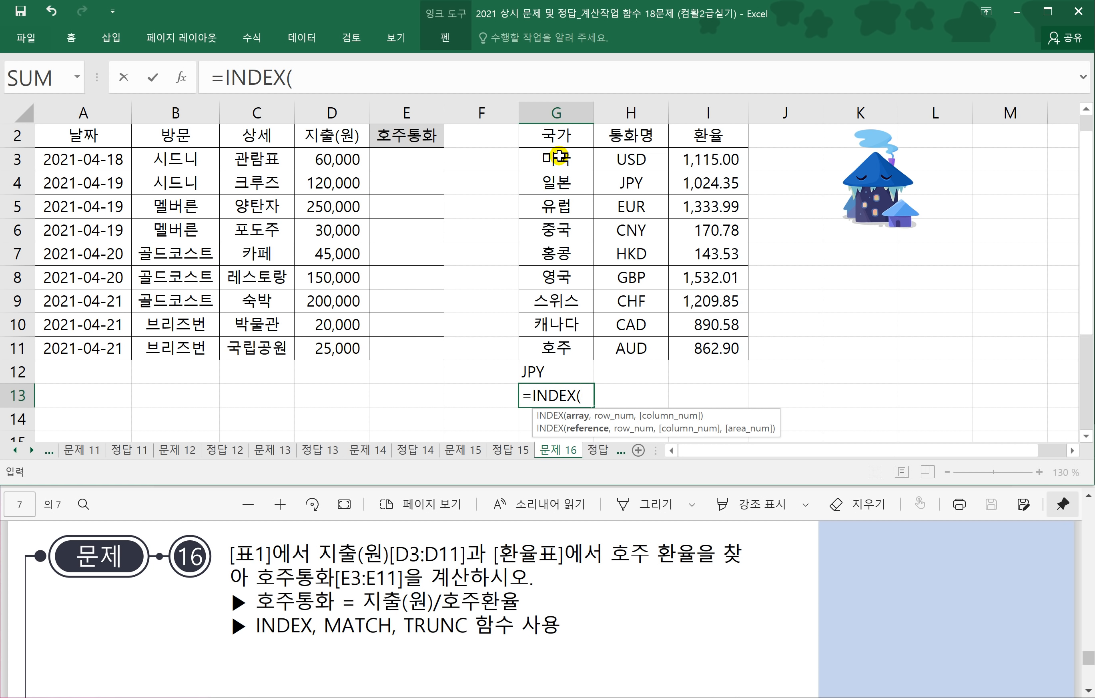
left_click_drag(558, 156, 559, 349)
type(",3,2")
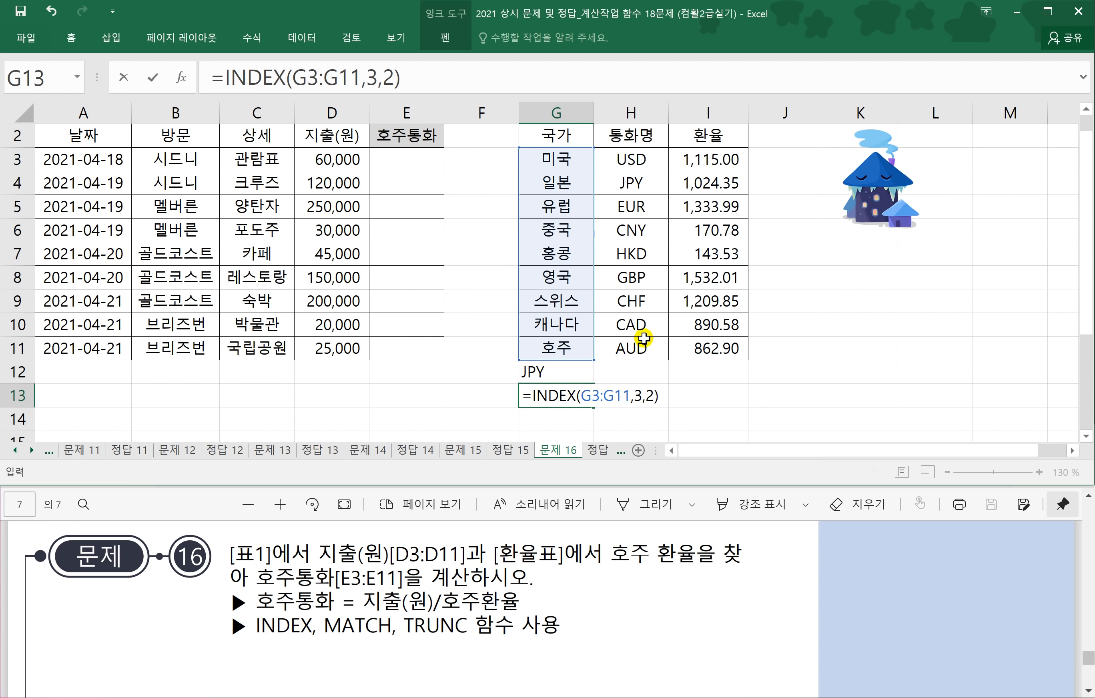
key("Return")
Remove the column number from the INDEX formula in G13, making it =INDEX(G3:G11,3).
left_click(558, 398)
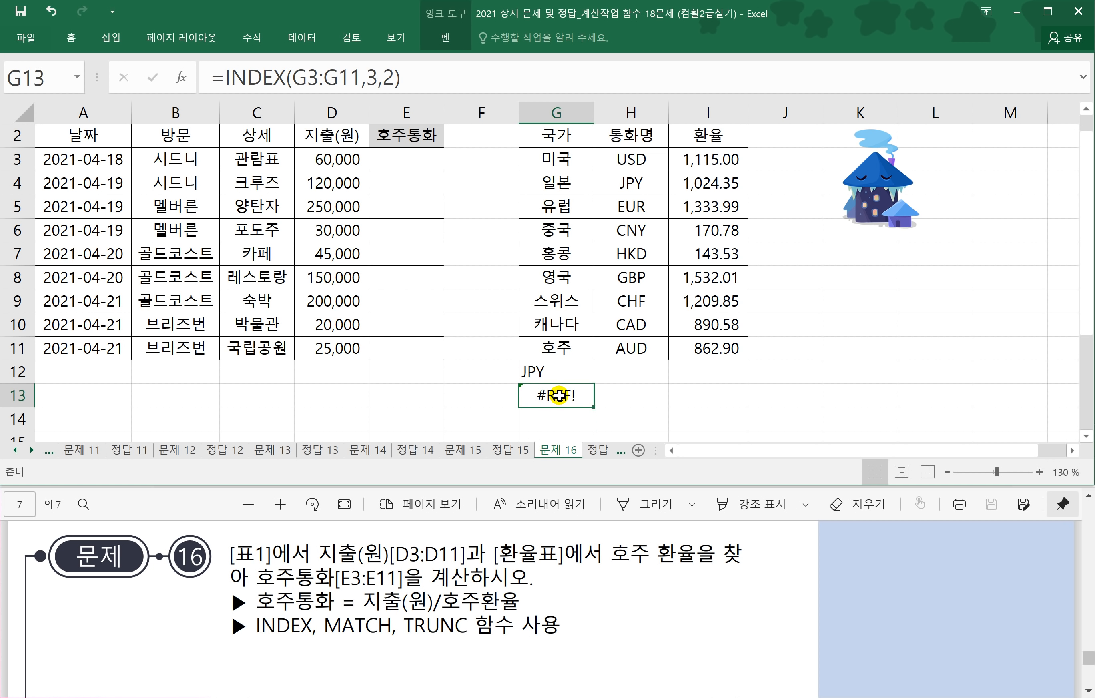
double_click(558, 396)
double_click(651, 395)
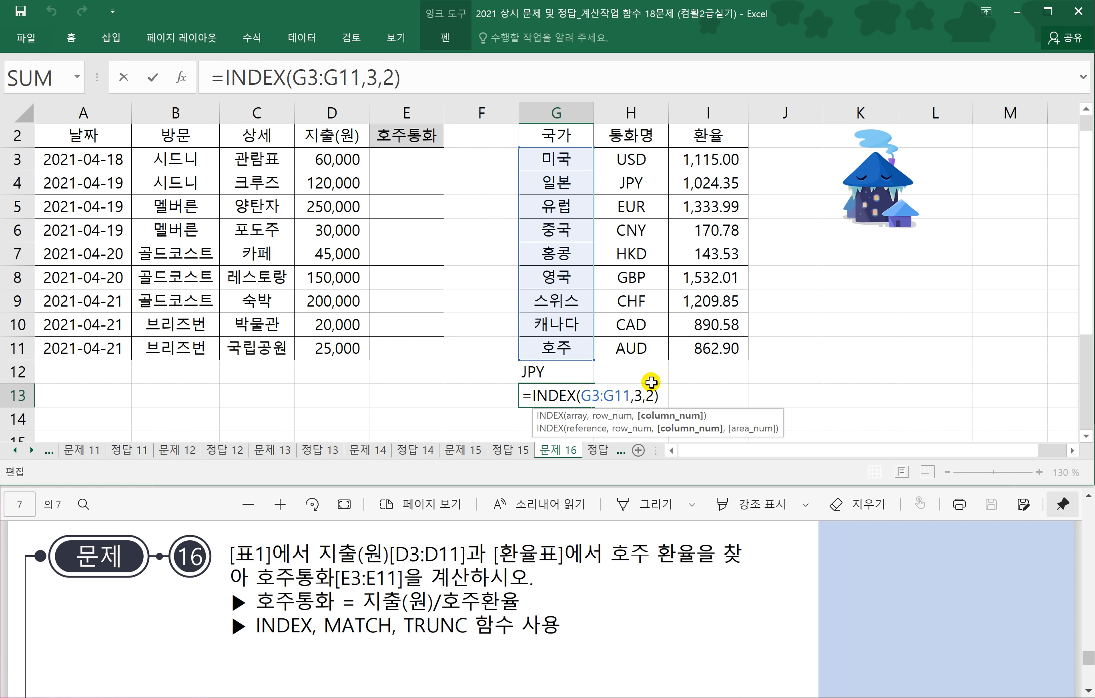
key("BackSpace")
key("BackSpace")
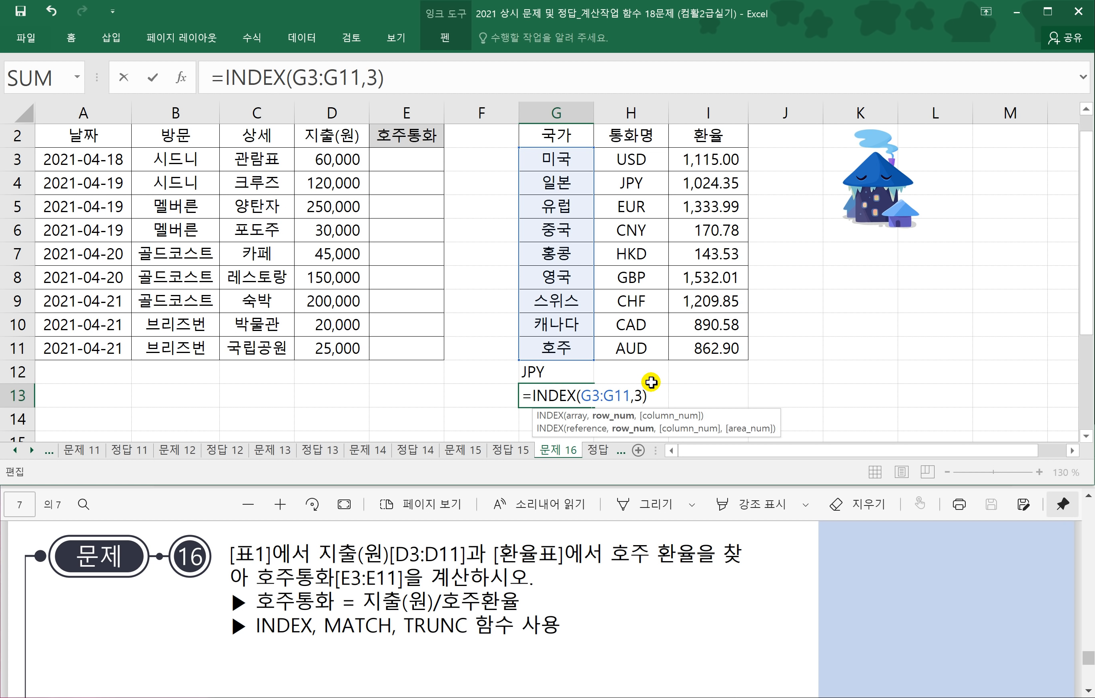
key("Return")
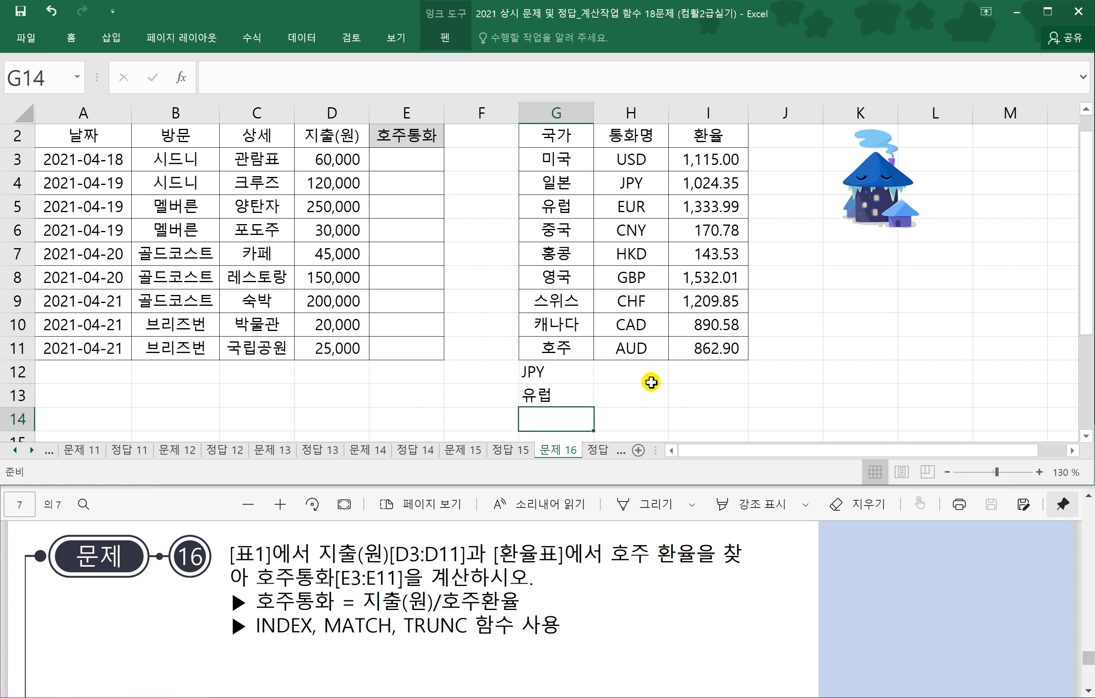
Review the INDEX formula in G13, and delete both practice formulas in G12:G13.
left_click(560, 395)
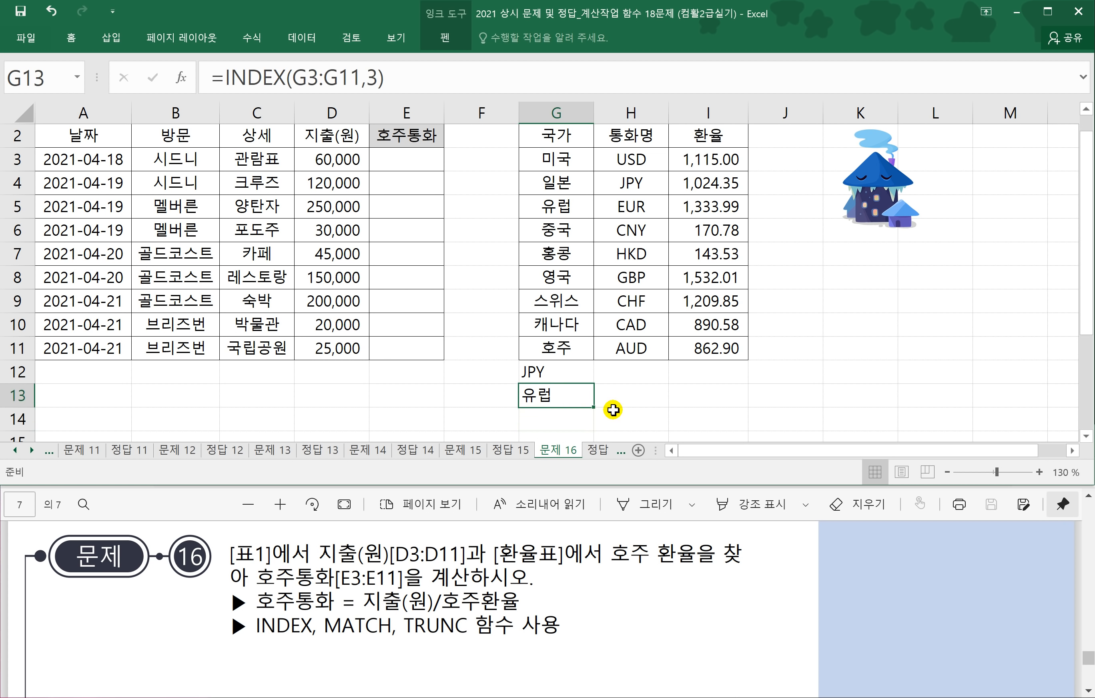
double_click(539, 388)
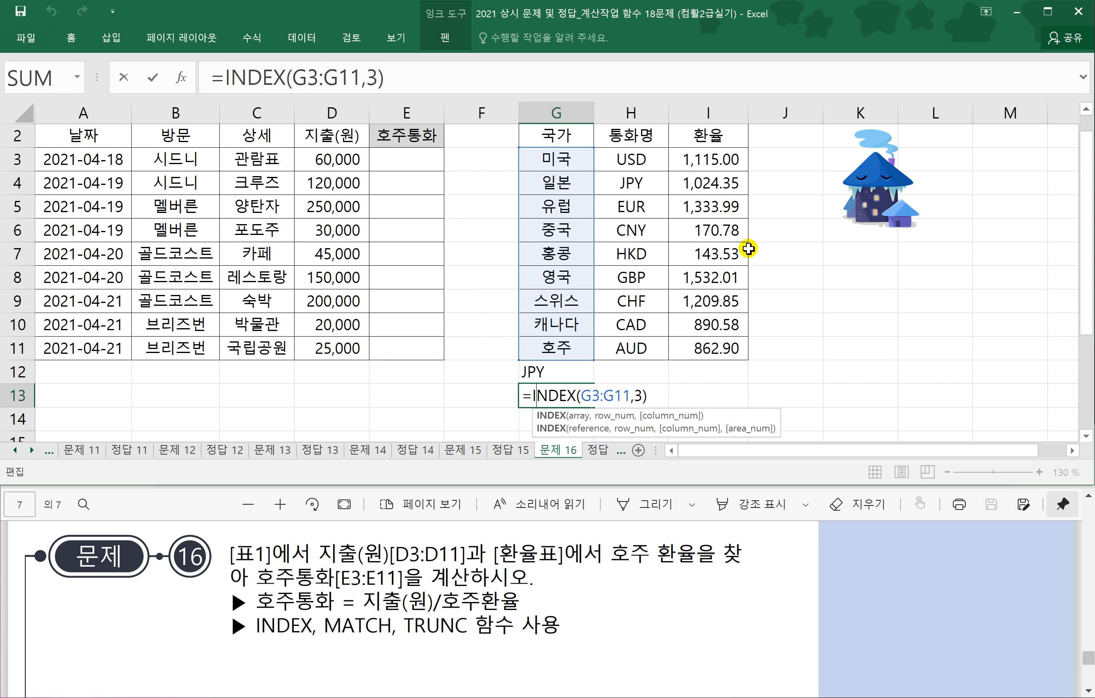
key("ctrl+Return")
left_click_drag(570, 371, 570, 392)
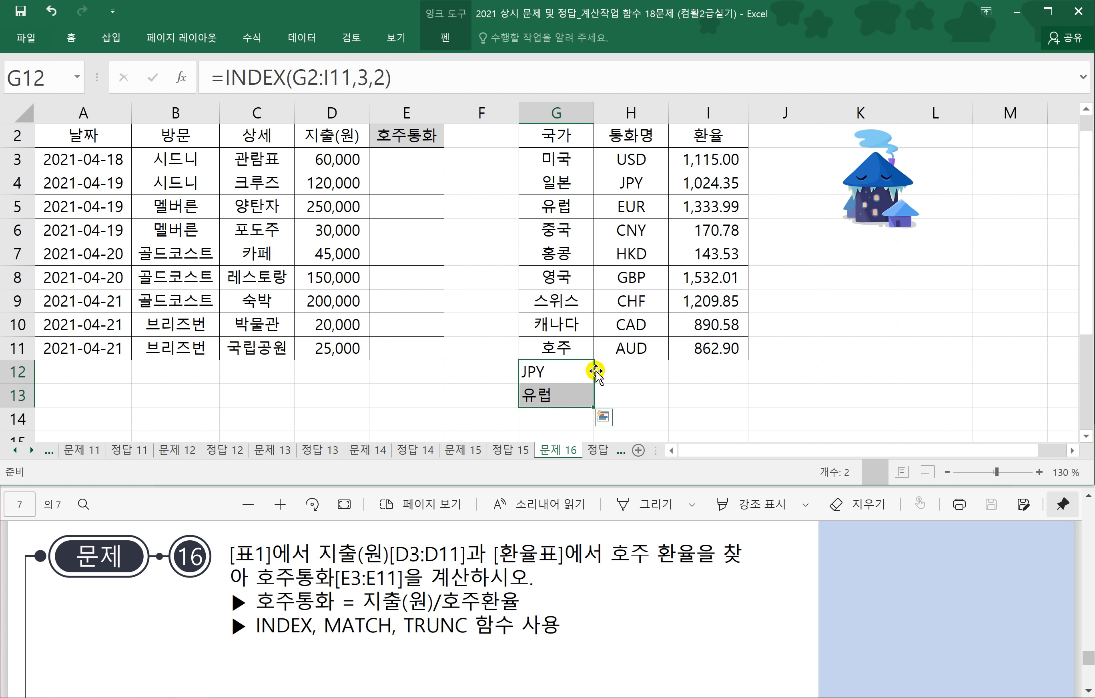
key("Delete")
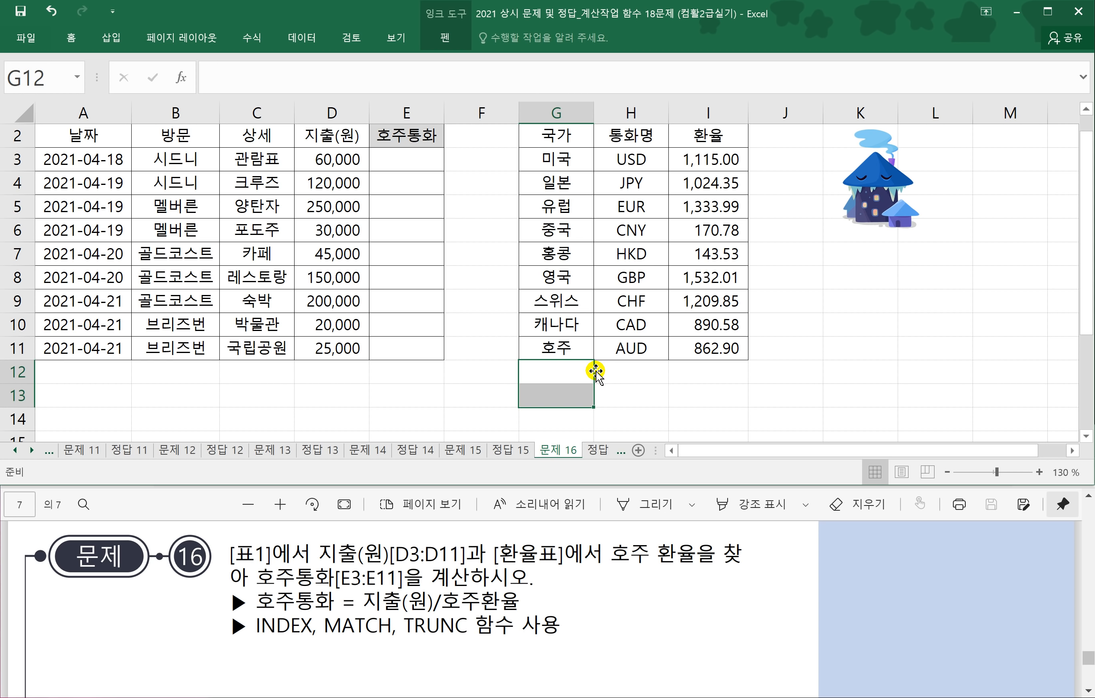
Enter =MATCH("호주",$G$3:$G$11,0) in E3 to find the row position of 호주 in the 국가 column.
left_click(447, 279)
left_click(417, 207)
left_click(433, 156)
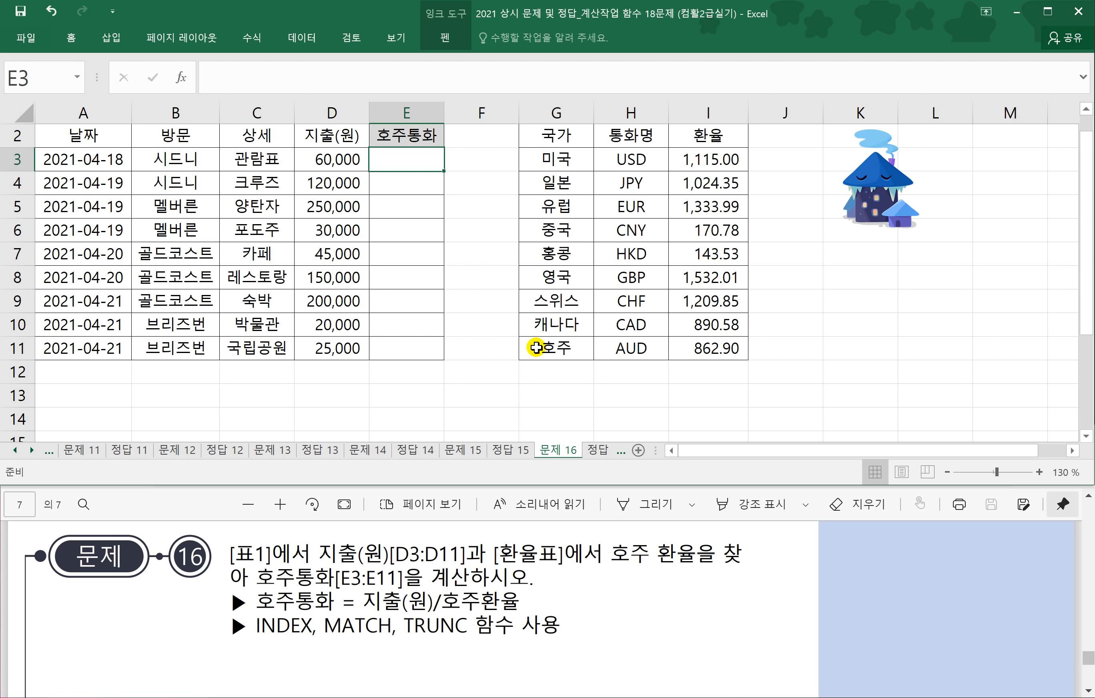
type("=MATCH")
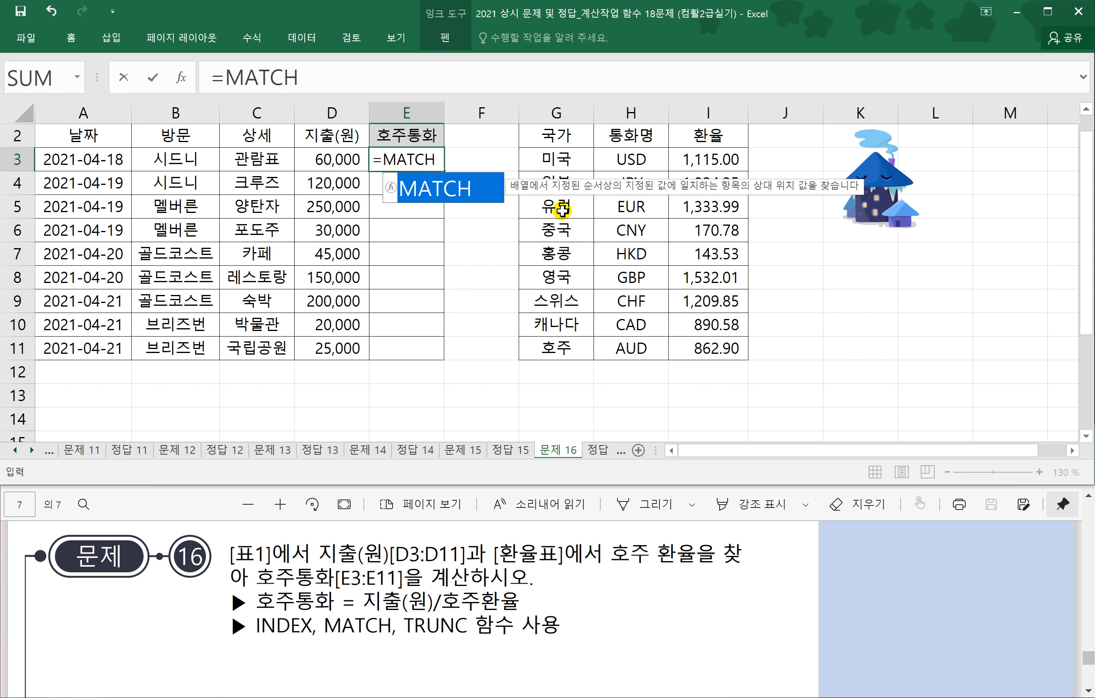
type("(")
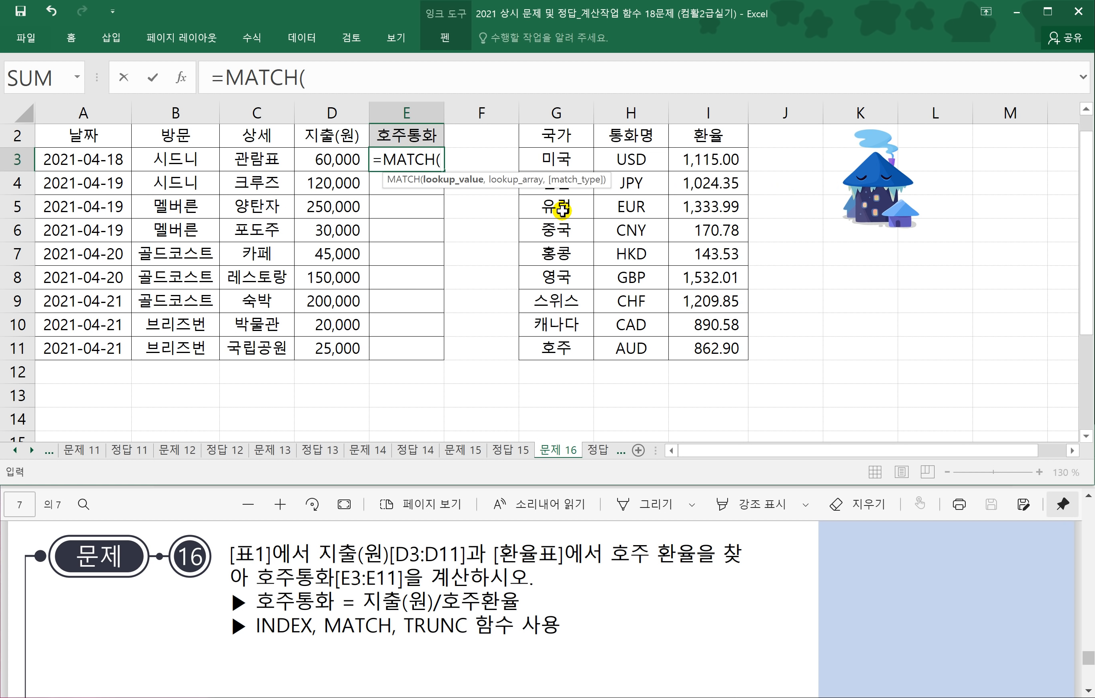
type("\"호주\",")
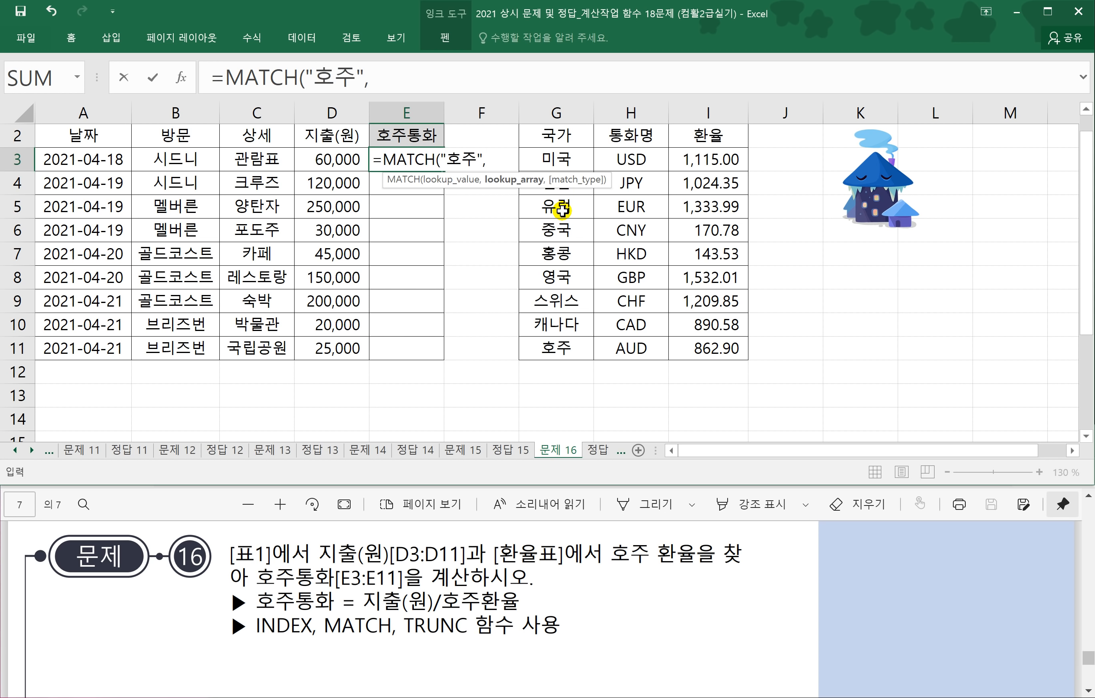
left_click_drag(558, 159, 552, 345)
key("F4")
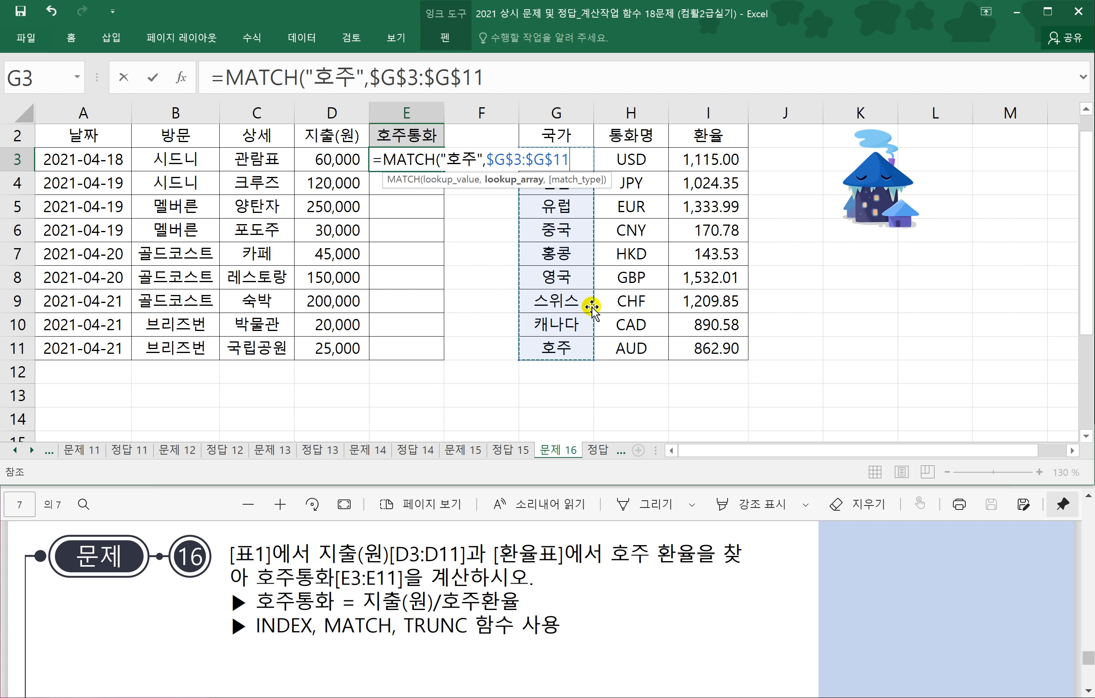
type(",0")
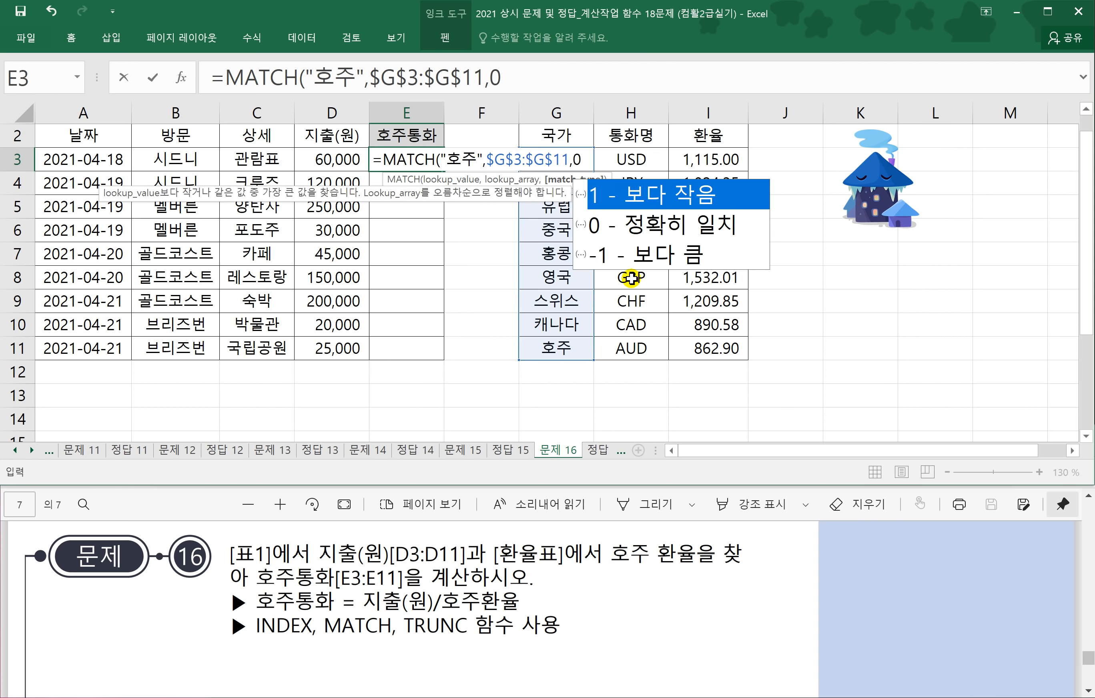
type(")")
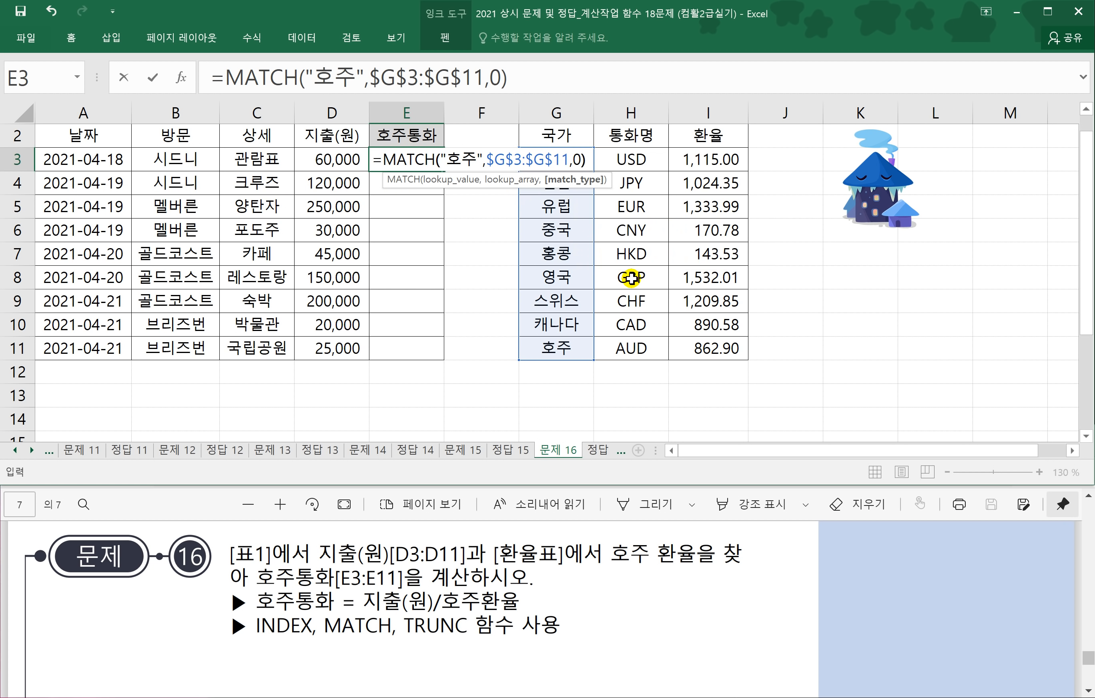
key("Return")
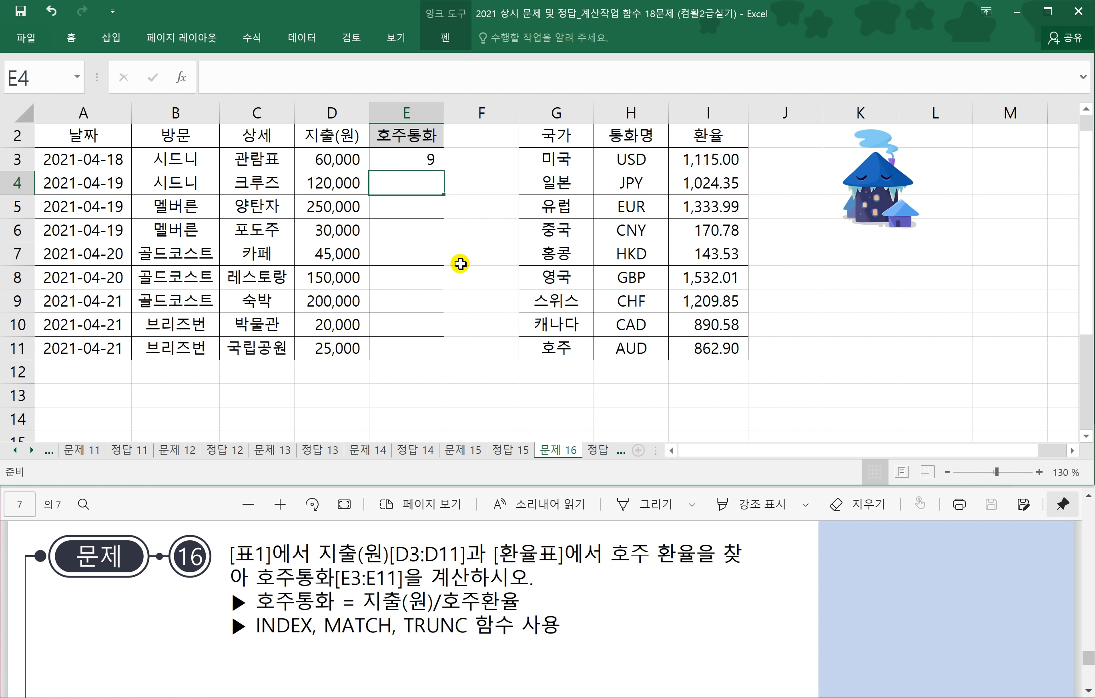
Try filling the MATCH formula from E3 down to E11, and clear the copies in E4:E11.
left_click(421, 161)
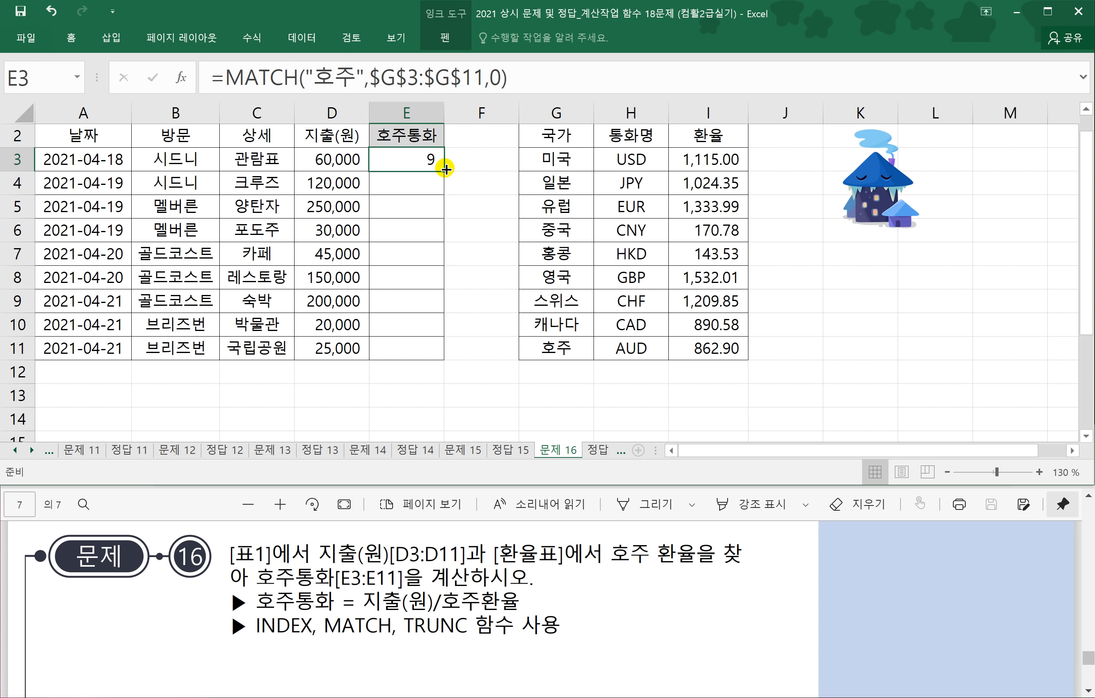
left_click_drag(445, 170, 435, 363)
left_click(420, 161)
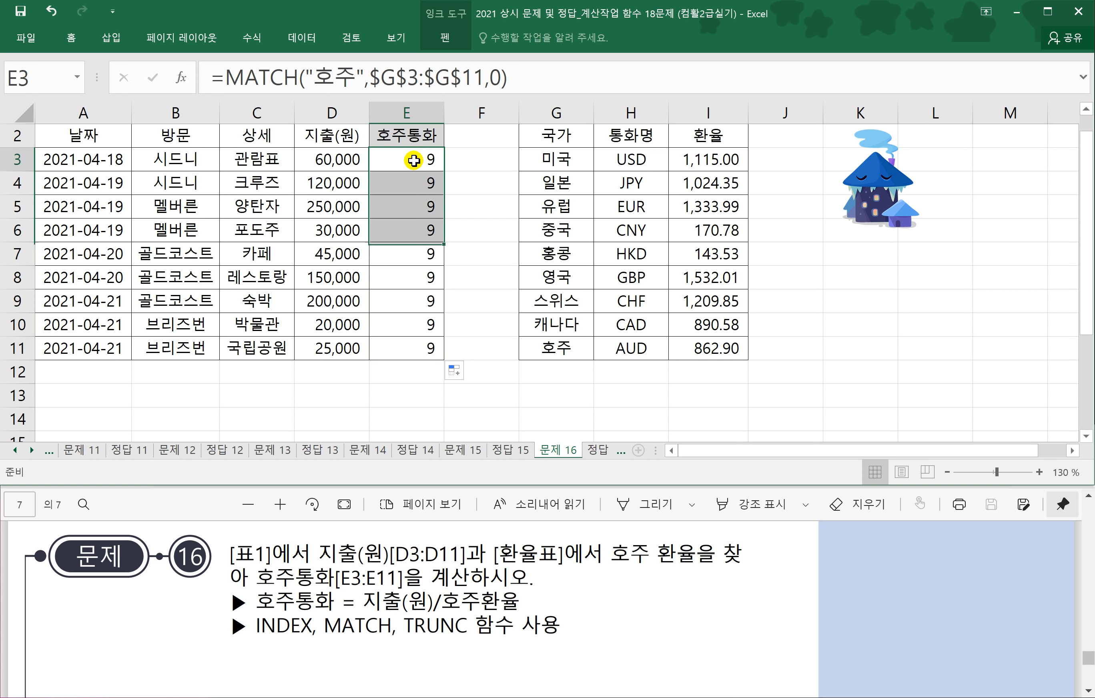
left_click_drag(431, 185, 416, 357)
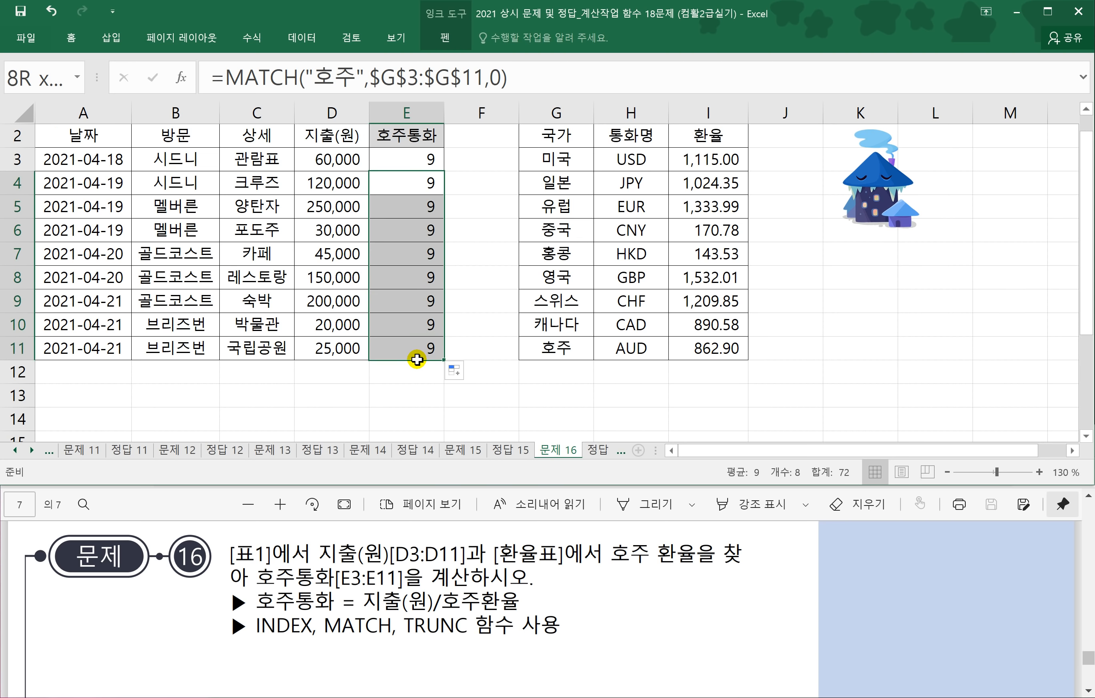
key("Delete")
Wrap the MATCH formula in E3 with INDEX, using the absolute 환율 range $I$3:$I$11 as the array and MATCH as the row number.
left_click(414, 161)
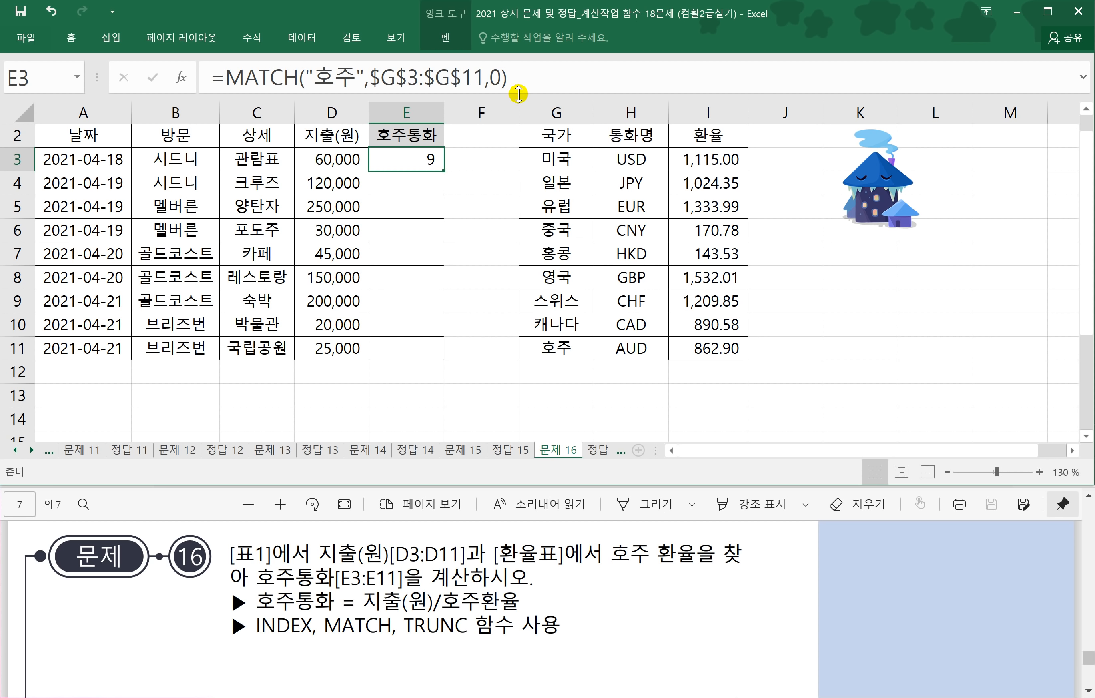
left_click(223, 78)
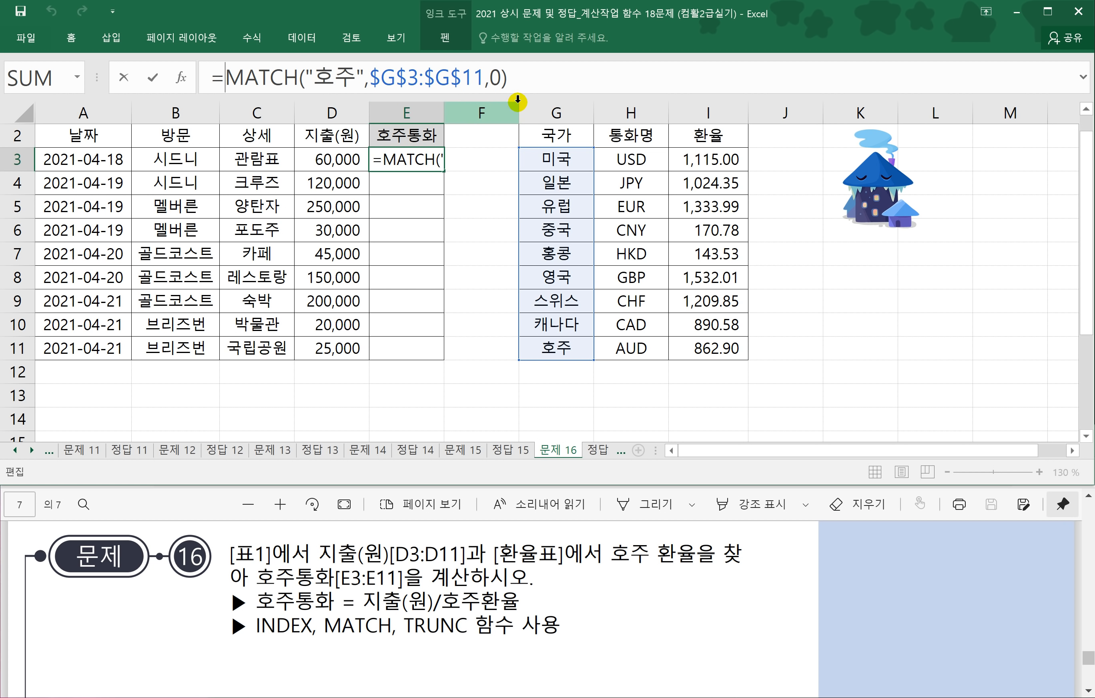
type("ㅑㅜ")
key("BackSpace")
key("BackSpace")
type("INDEX(")
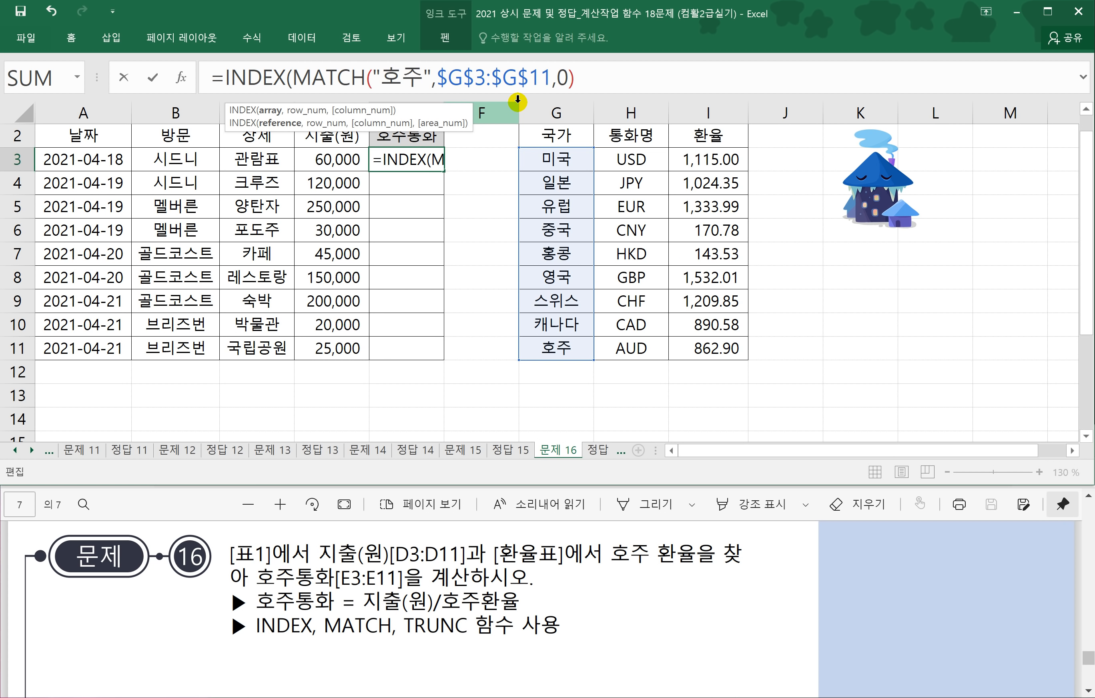
left_click_drag(716, 163, 714, 349)
key("F4")
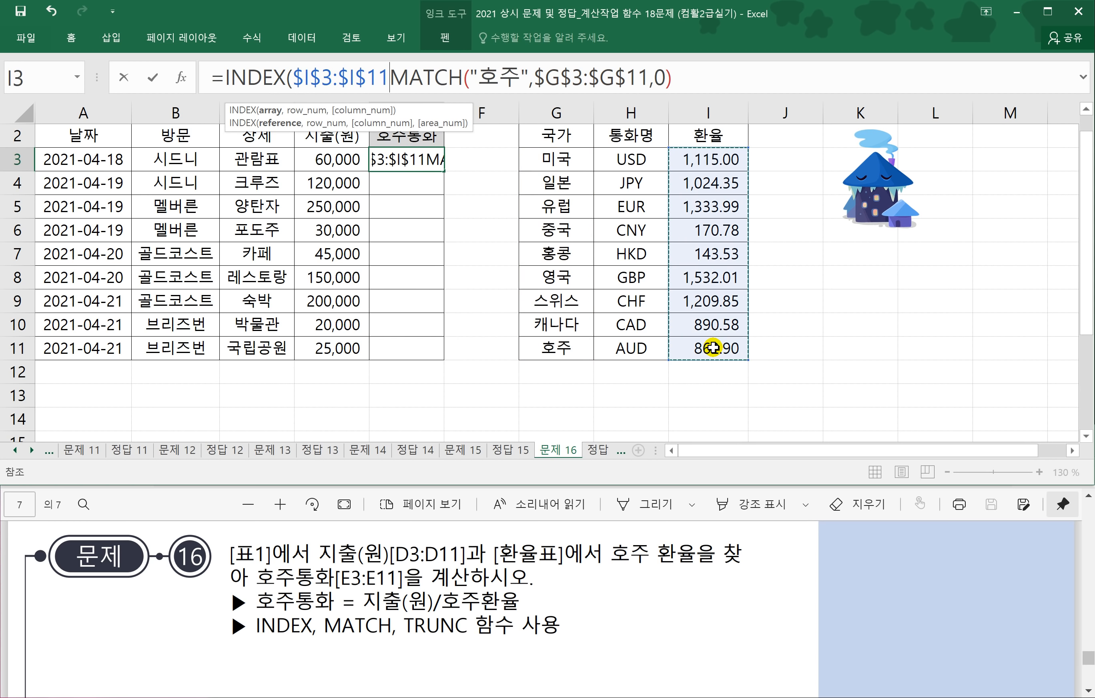
type(",")
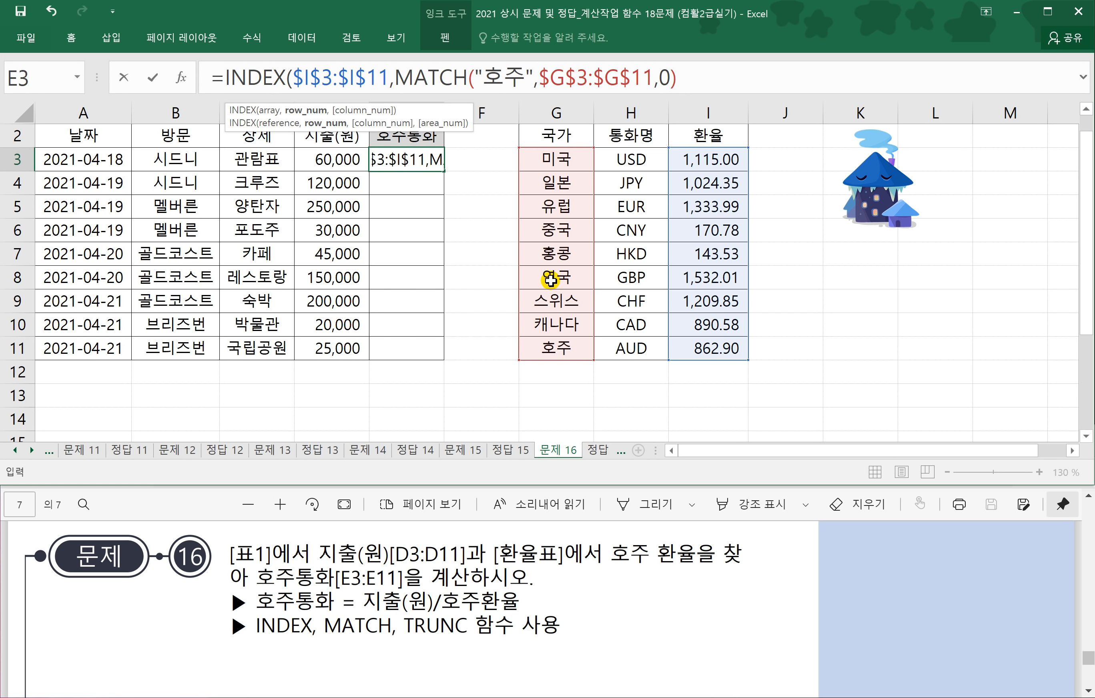
Complete the INDEX formula in E3 with column number 1, making it =INDEX($I$3:$I$11,MATCH("호주",$G$3:$G$11,0),1).
left_click(685, 80)
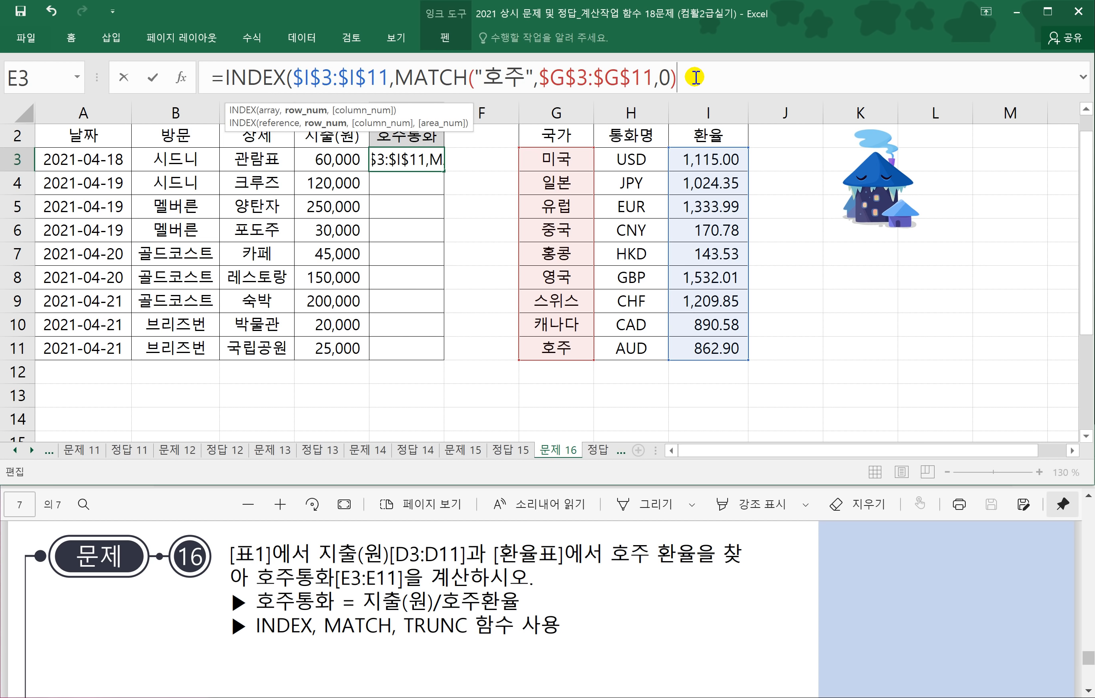
type(",1")
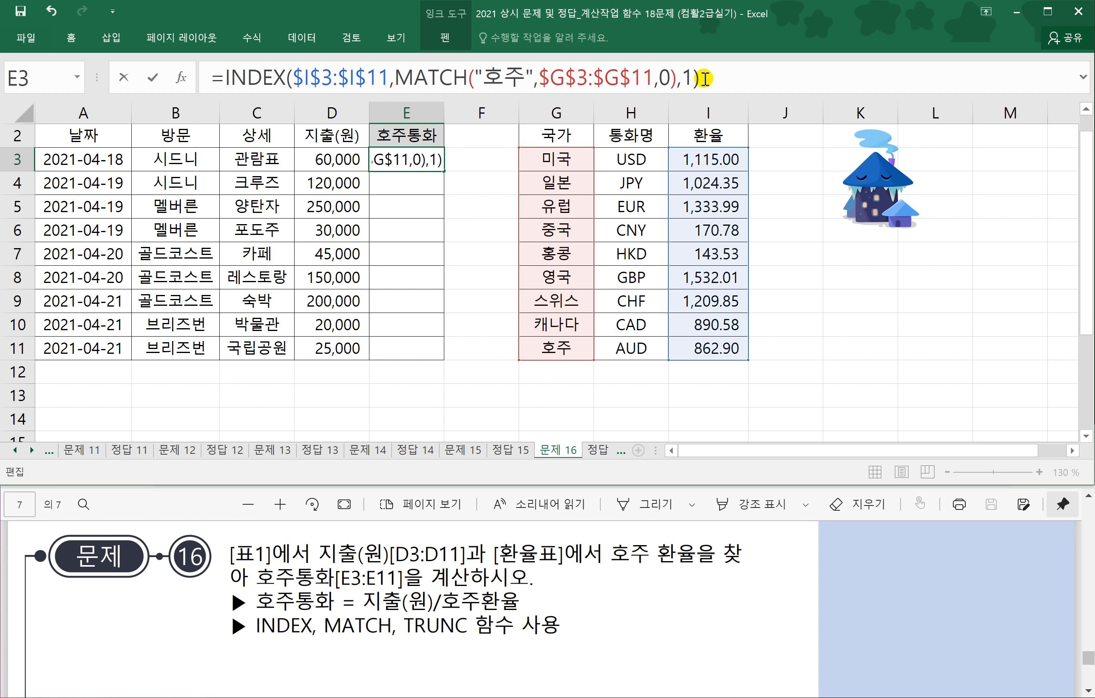
type(")")
key("Return")
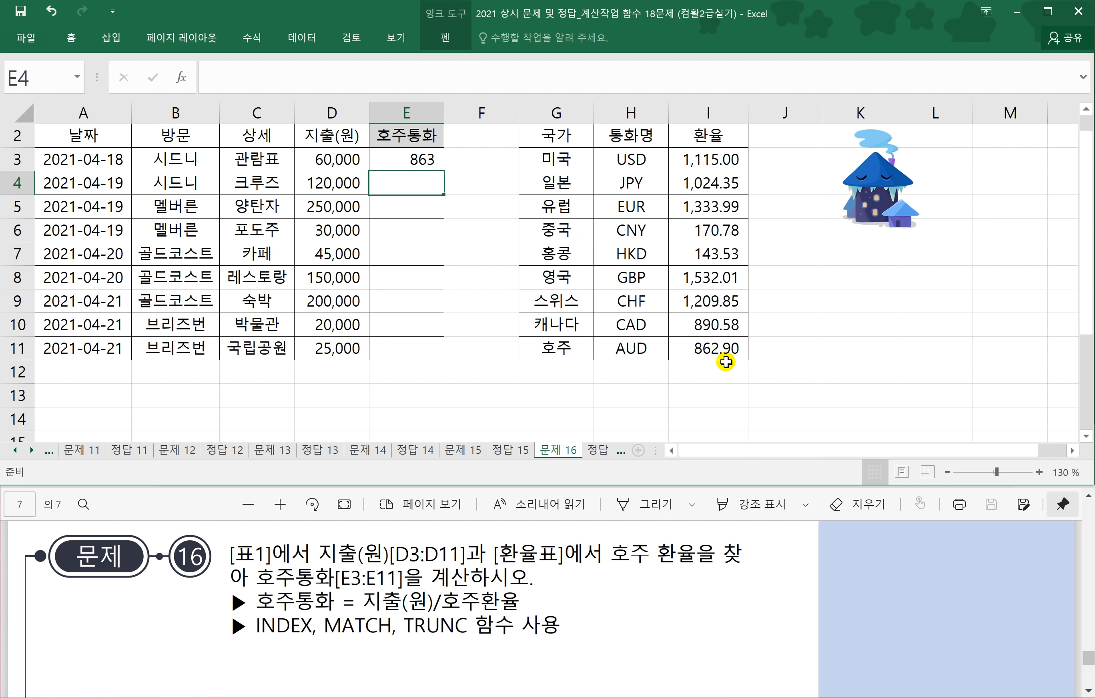
Divide the expense in D3 by the INDEX exchange rate in E3's formula, and fill it down to E11.
left_click(416, 158)
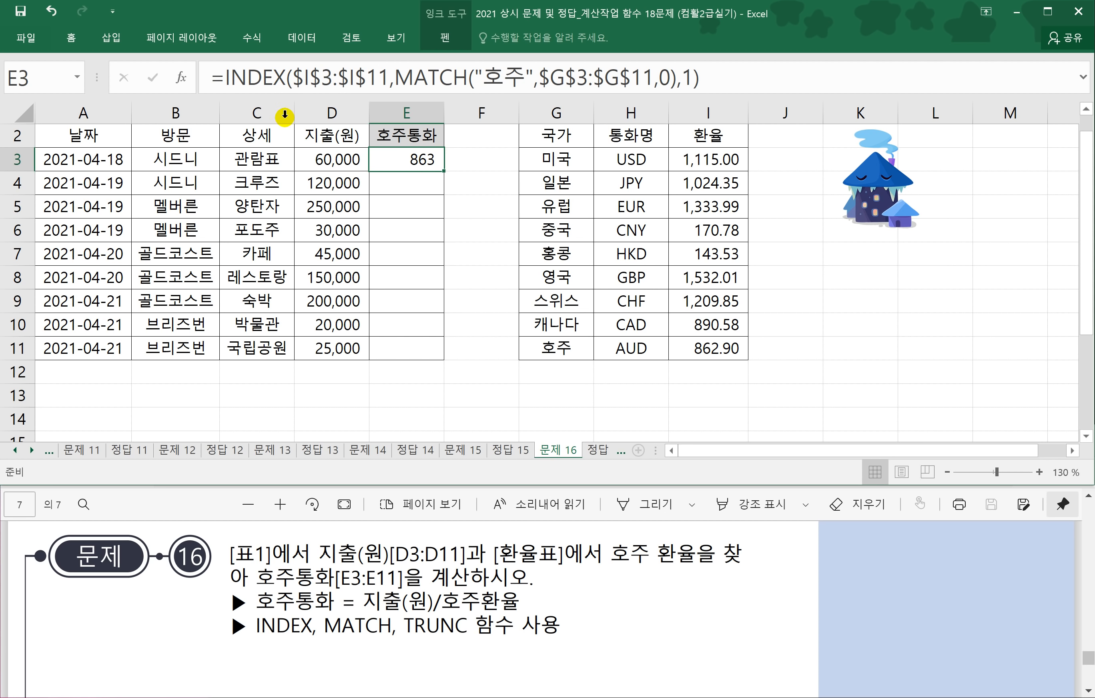
left_click(225, 78)
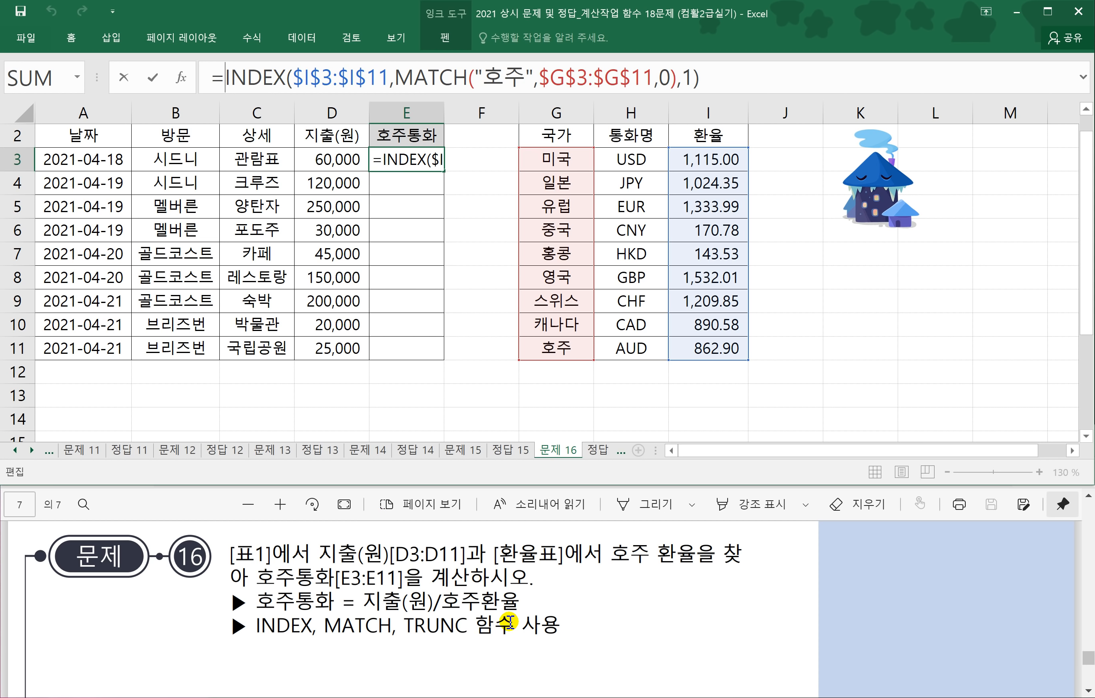
left_click(328, 161)
type("/")
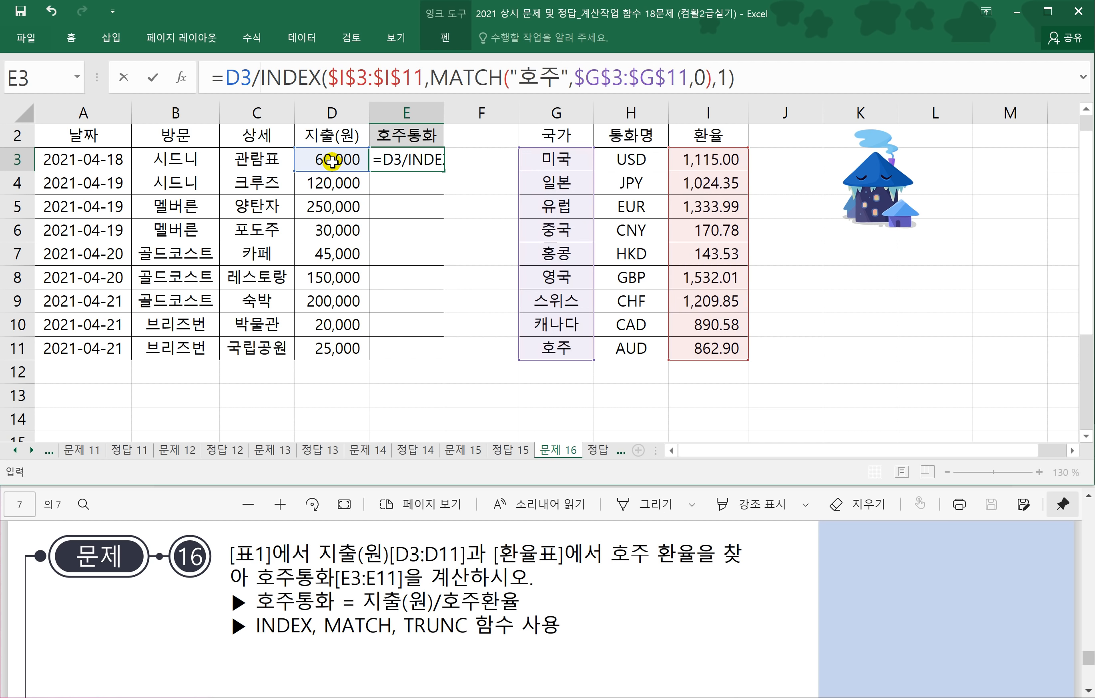
key("Return")
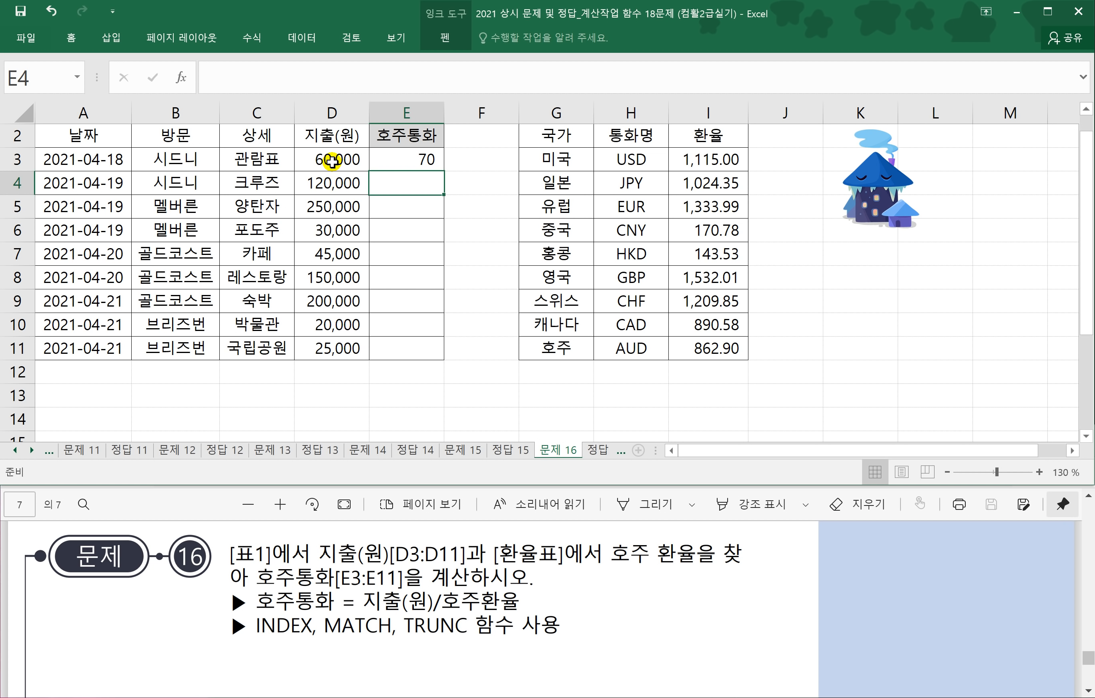
left_click(406, 167)
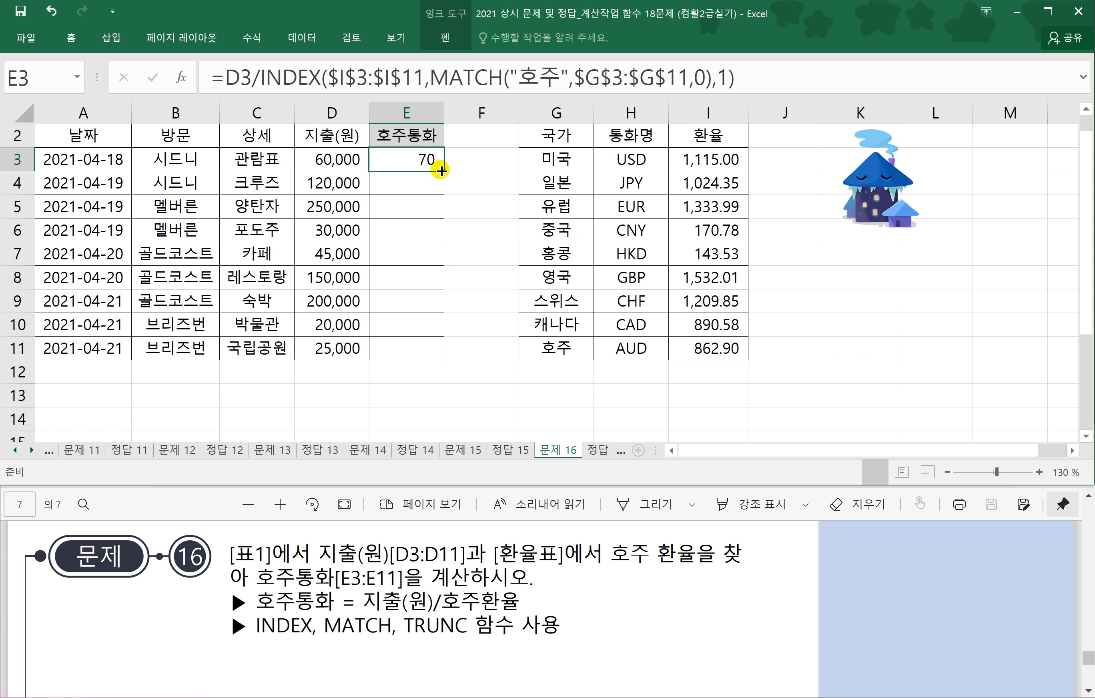
left_click_drag(441, 171, 438, 358)
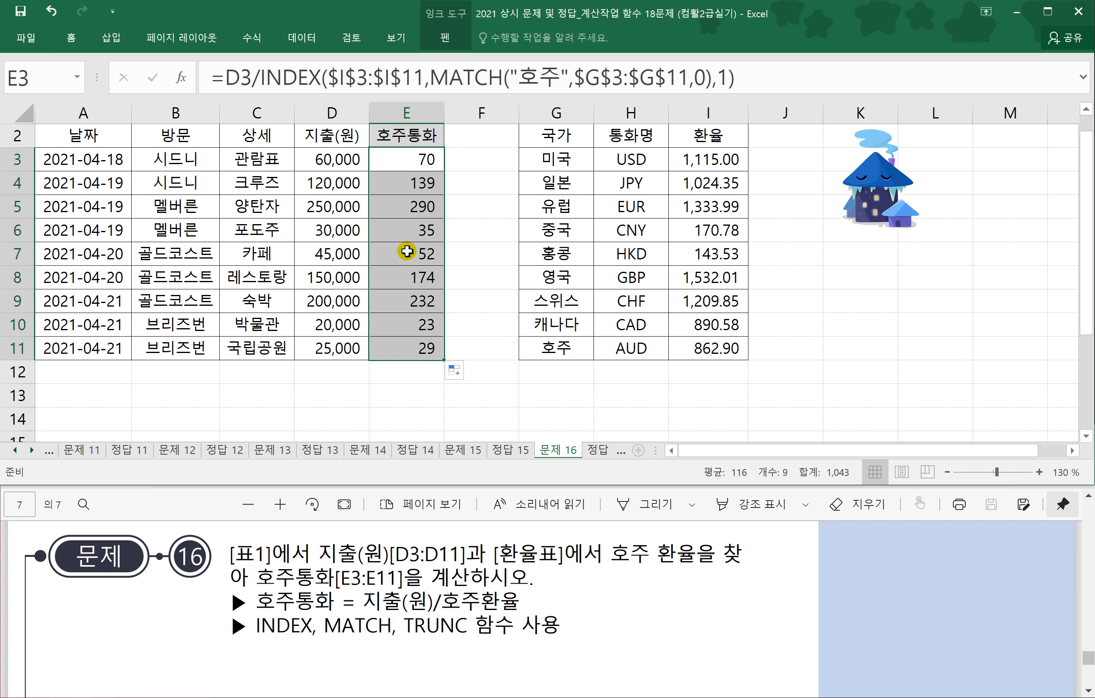
Compare the 호주통화 results with the 정답 16 sheet, and read the TRUNC explanation in the problem PDF.
left_click(598, 451)
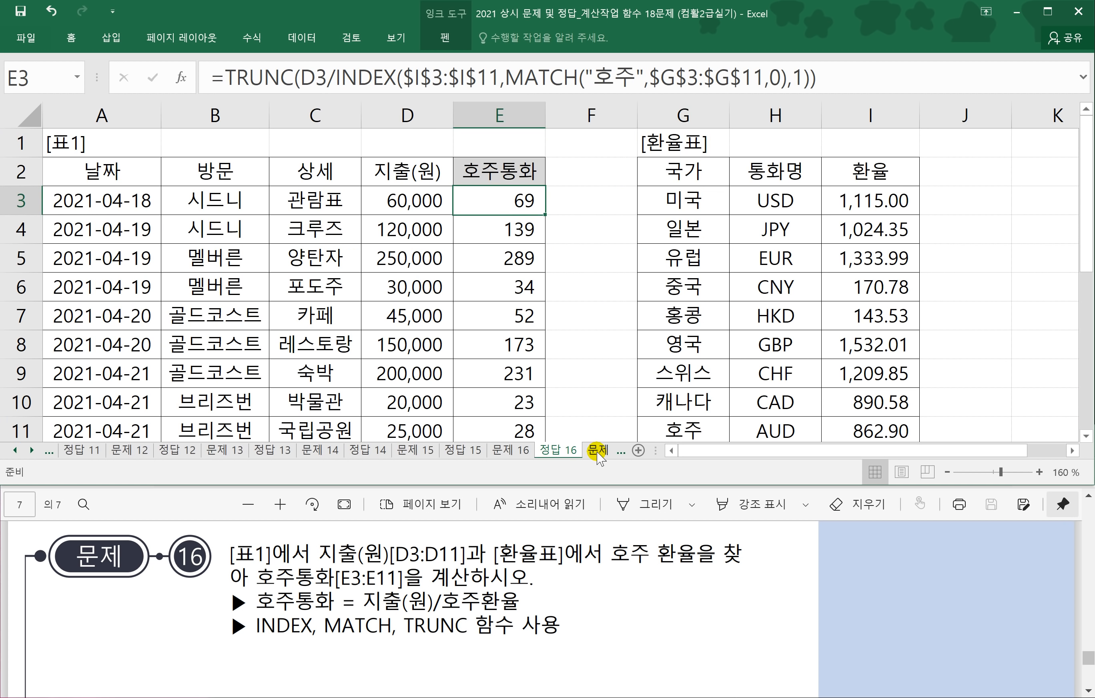
left_click(516, 451)
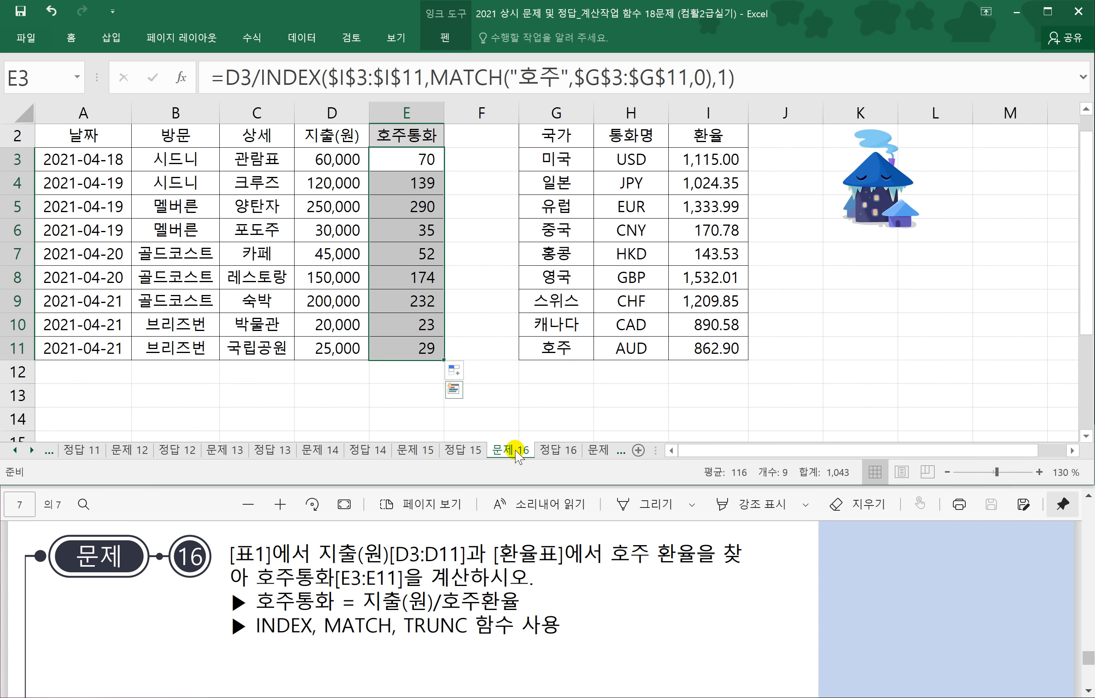
left_click(558, 451)
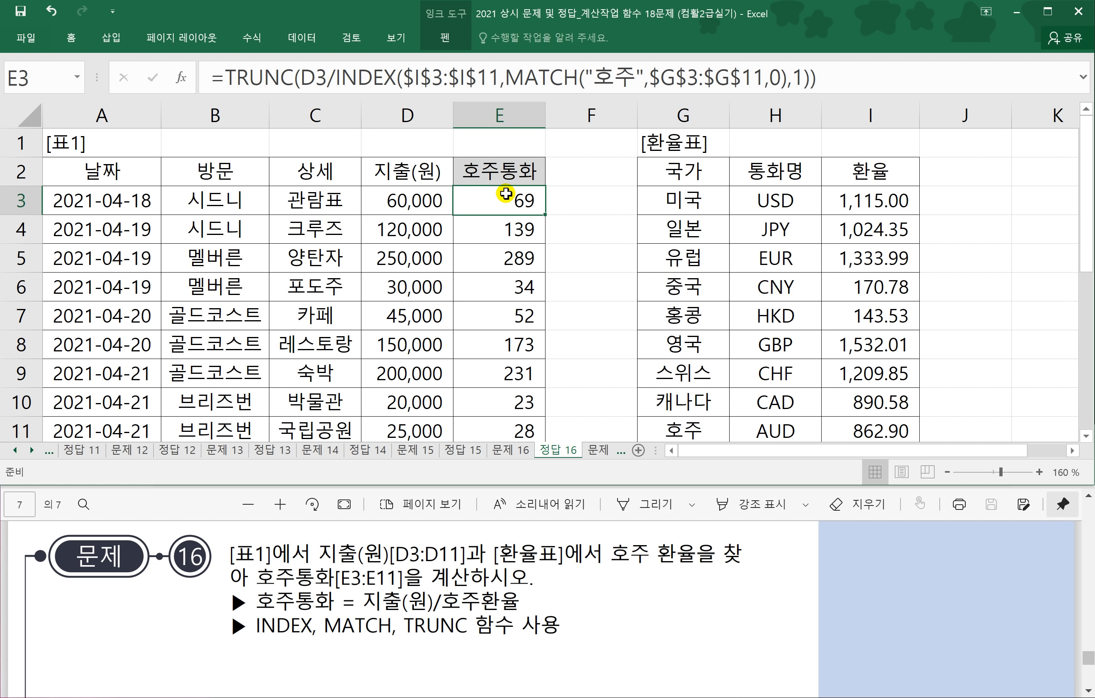
left_click(515, 453)
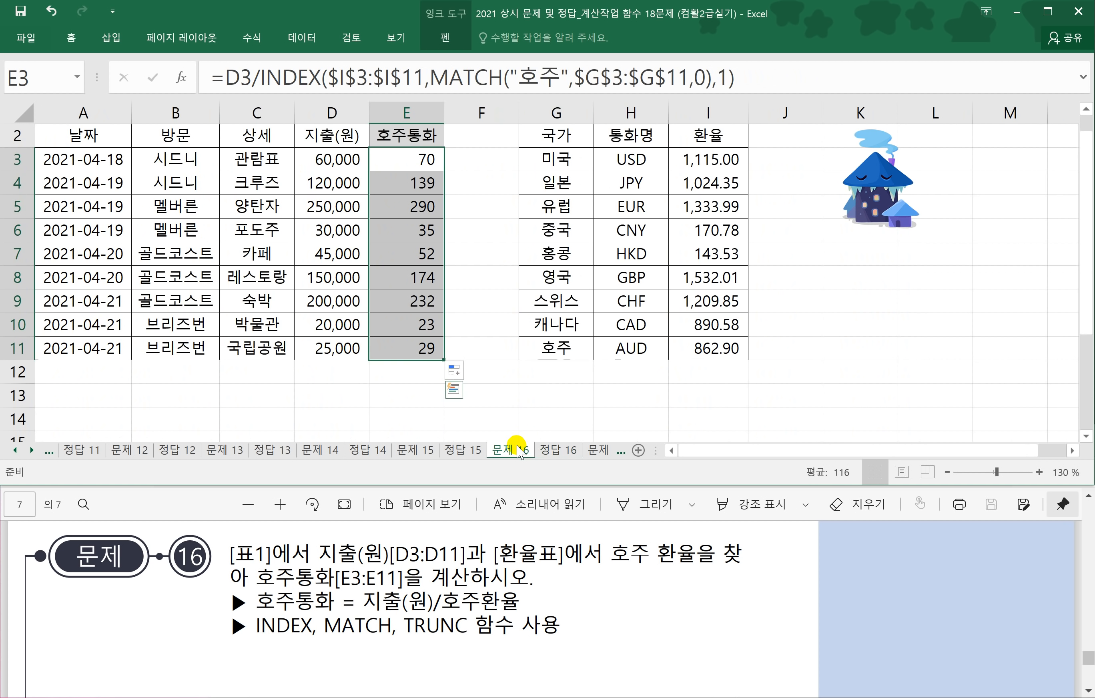
left_click(398, 155)
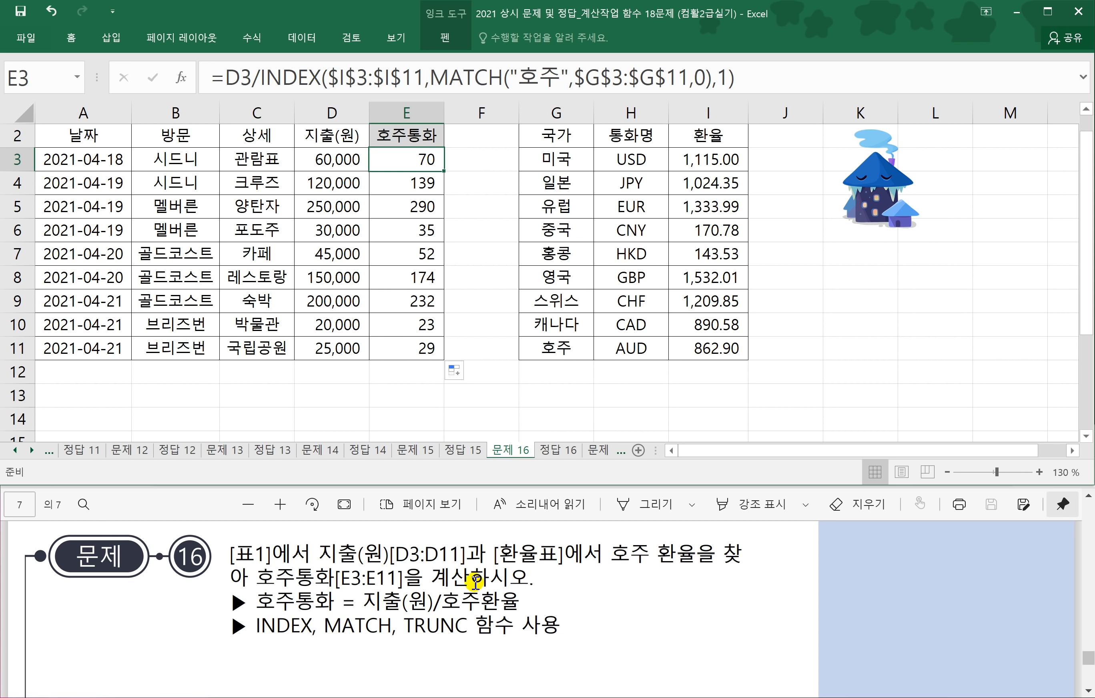
left_click(230, 503)
scroll(341, 625, "down", 3)
scroll(342, 629, "down", 1)
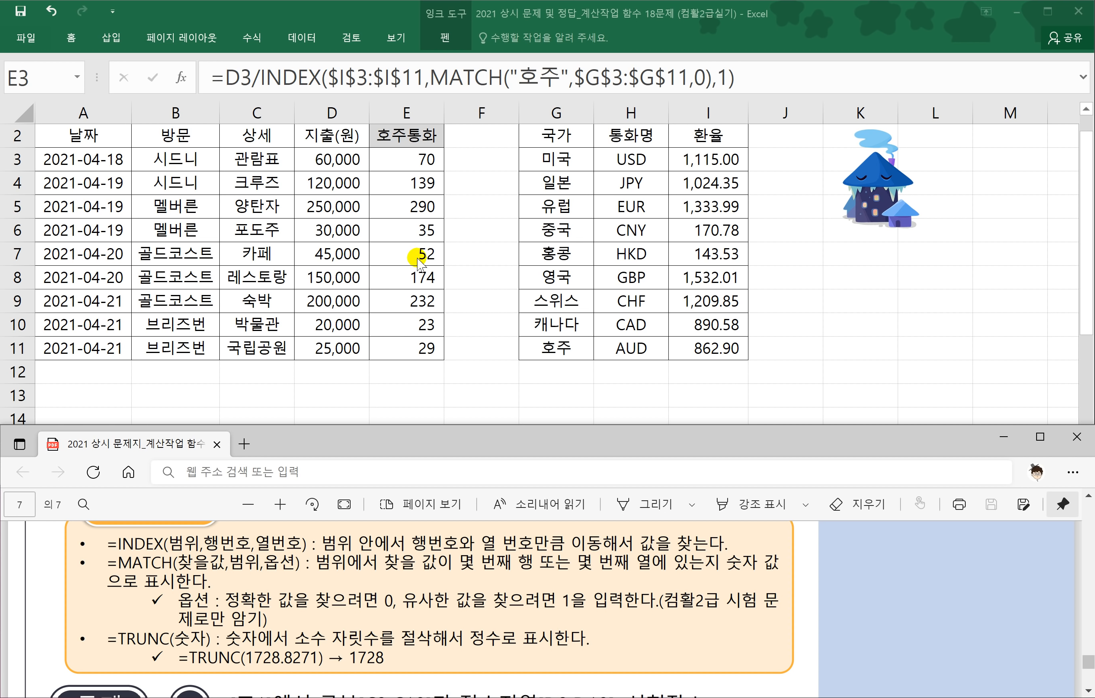
Wrap the E3 formula in TRUNC, making it =TRUNC(D3/INDEX($I$3:$I$11,MATCH("호주",$G$3:$G$11,0),1)).
left_click(311, 59)
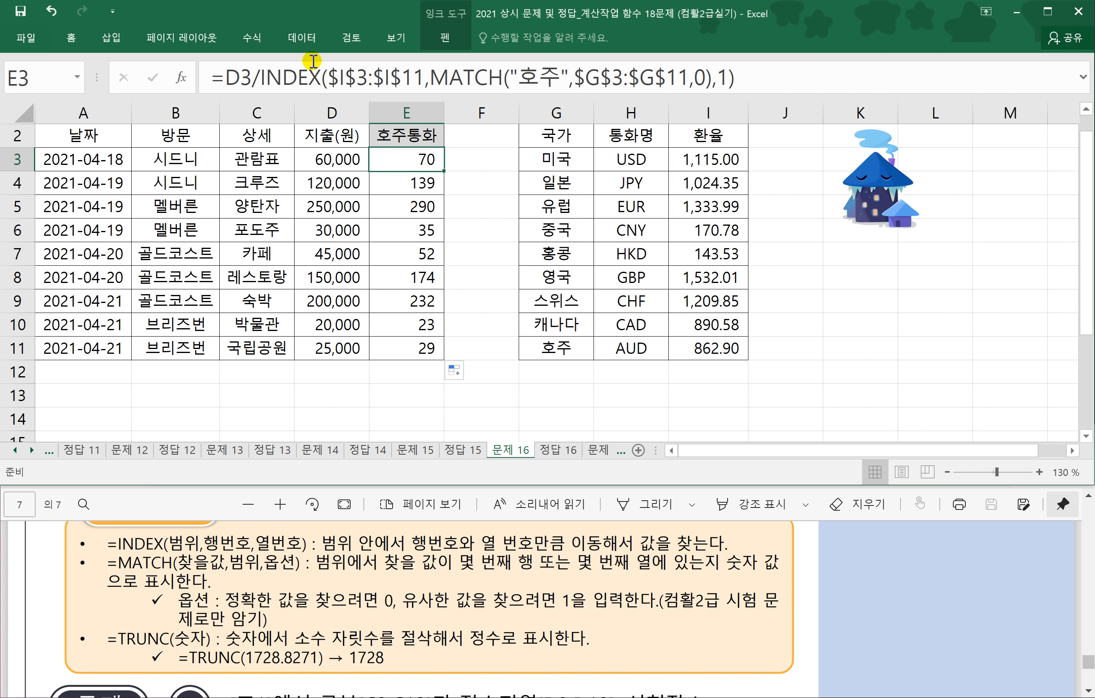
left_click(228, 77)
type("INDEX")
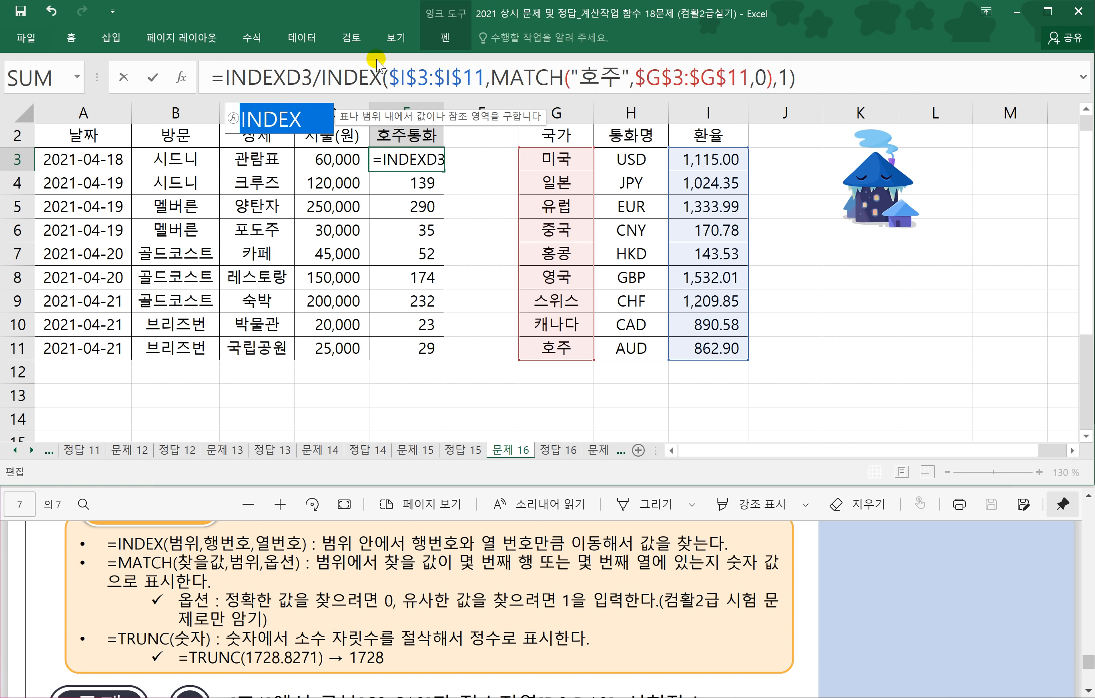
key("BackSpace")
key("BackSpace")
key("BackSpace")
key("BackSpace")
key("BackSpace")
type("TR")
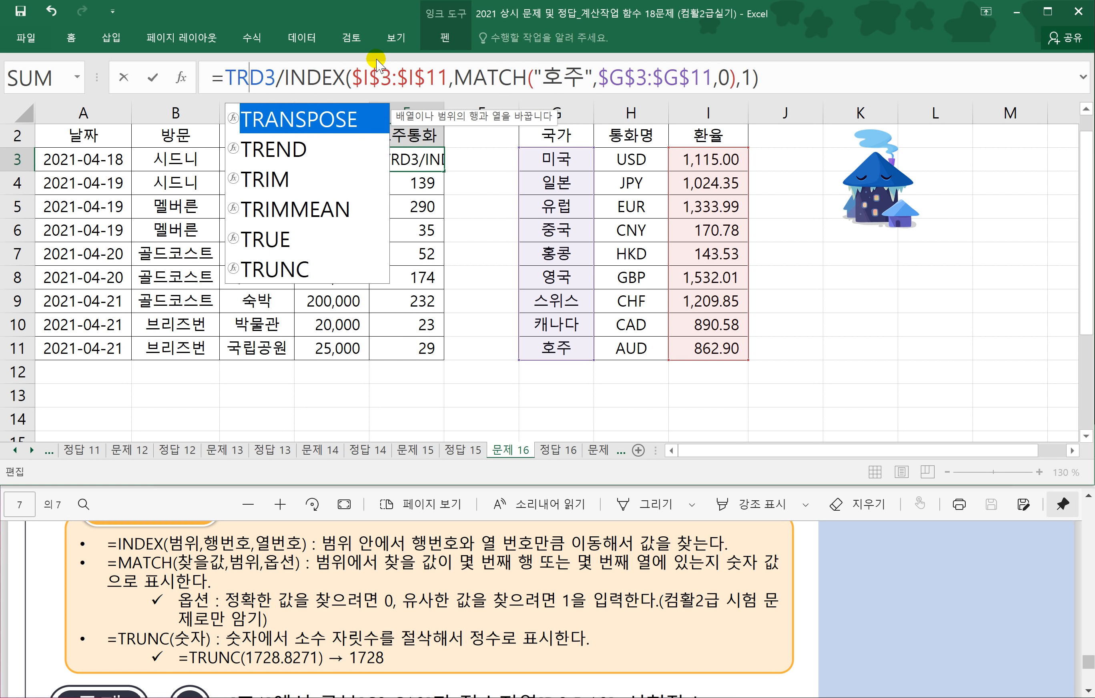
type("UNC(")
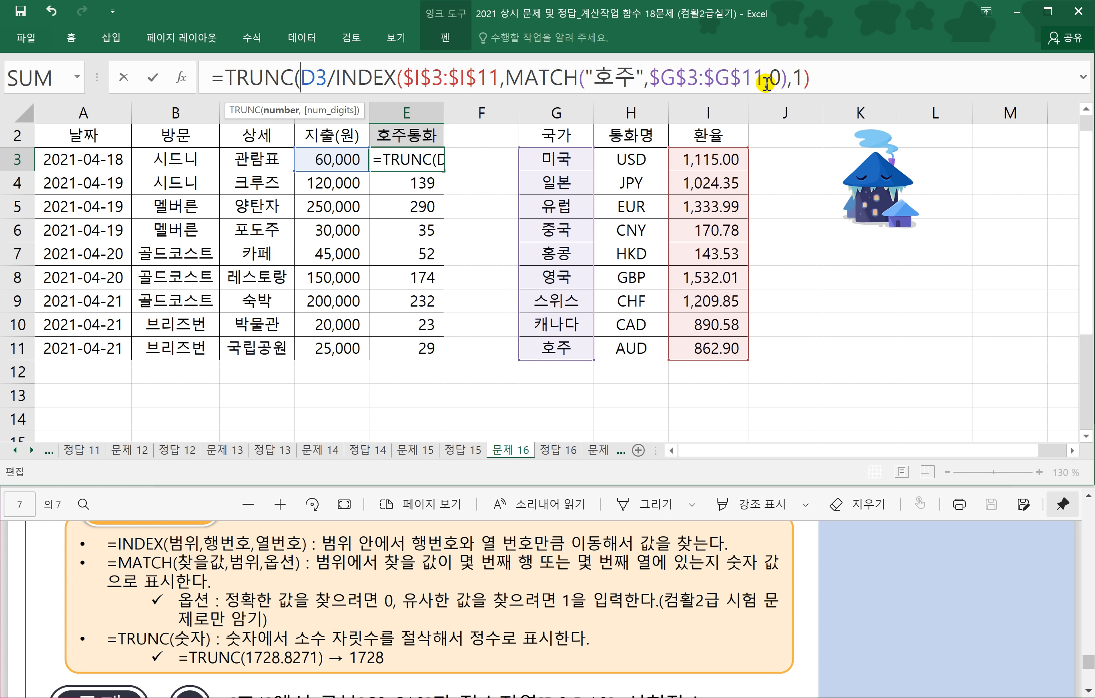
left_click(827, 74)
type(")")
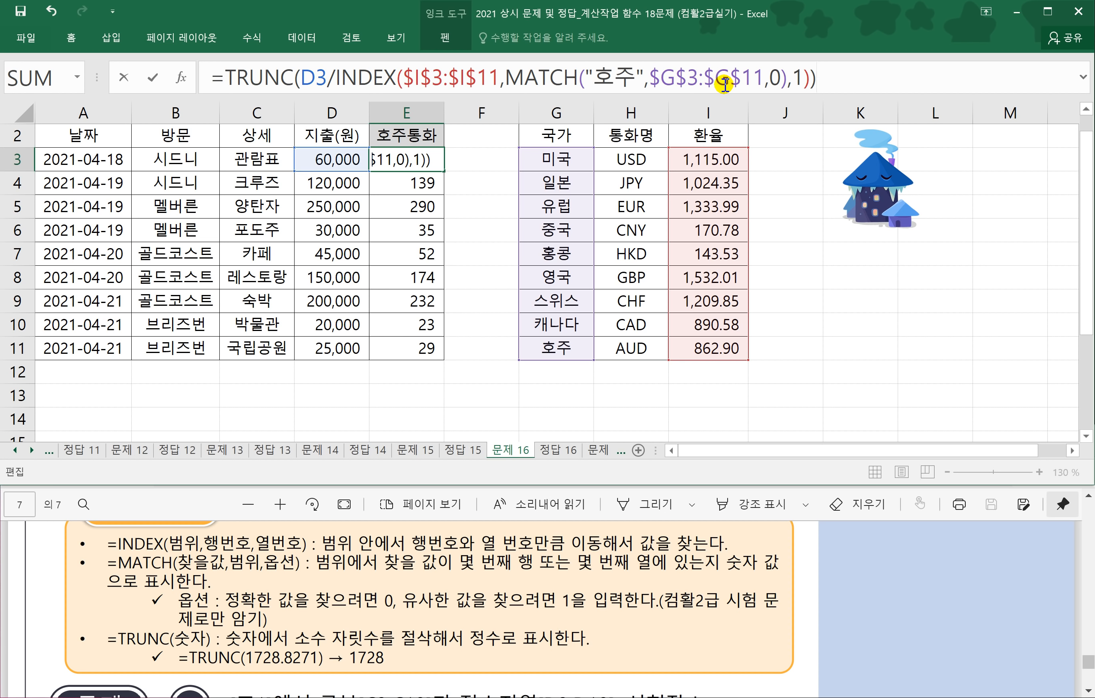
key("Return")
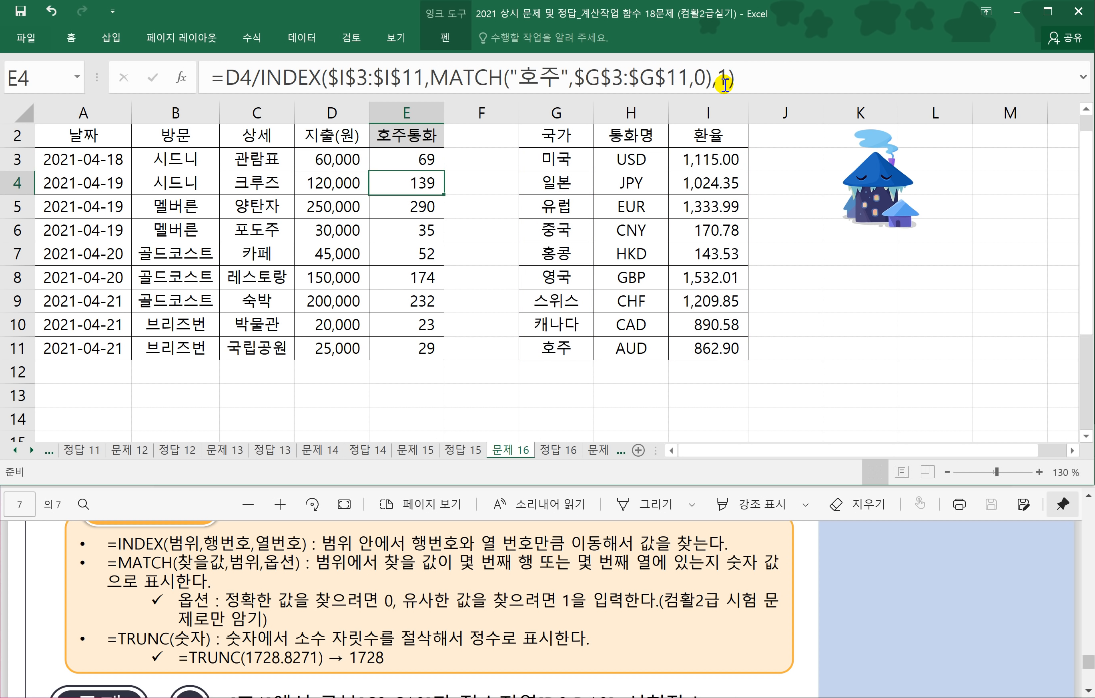
Fill the TRUNC formula from E3 down to E11, and check the results against the 정답 16 sheet.
left_click(423, 160)
left_click_drag(447, 170, 432, 353)
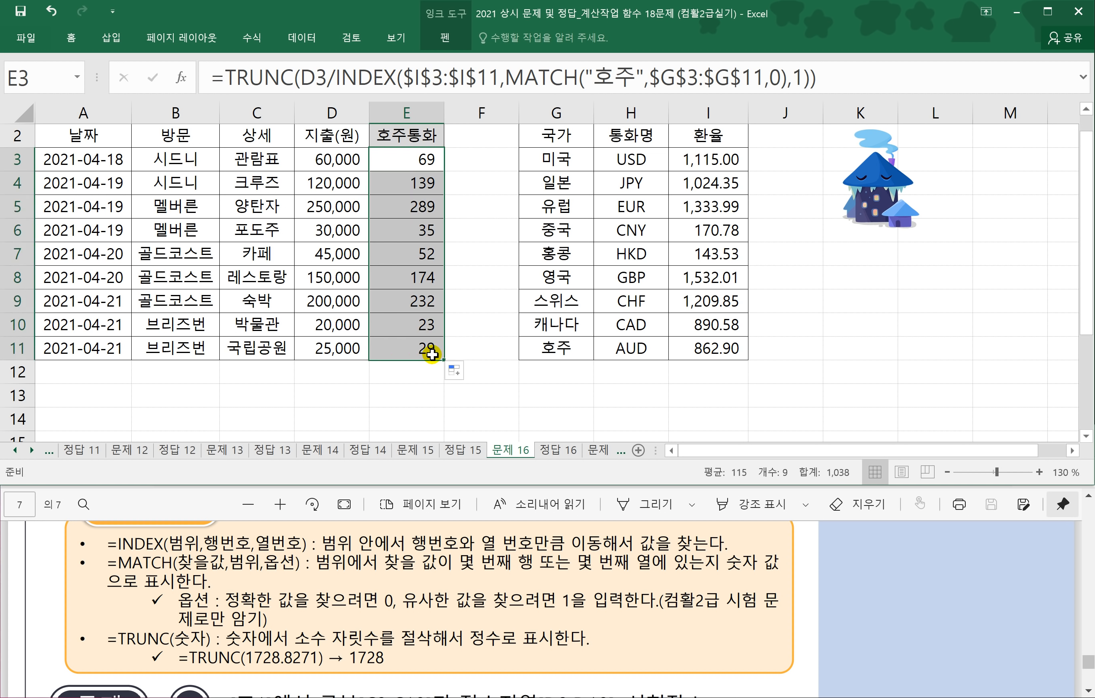
left_click(558, 450)
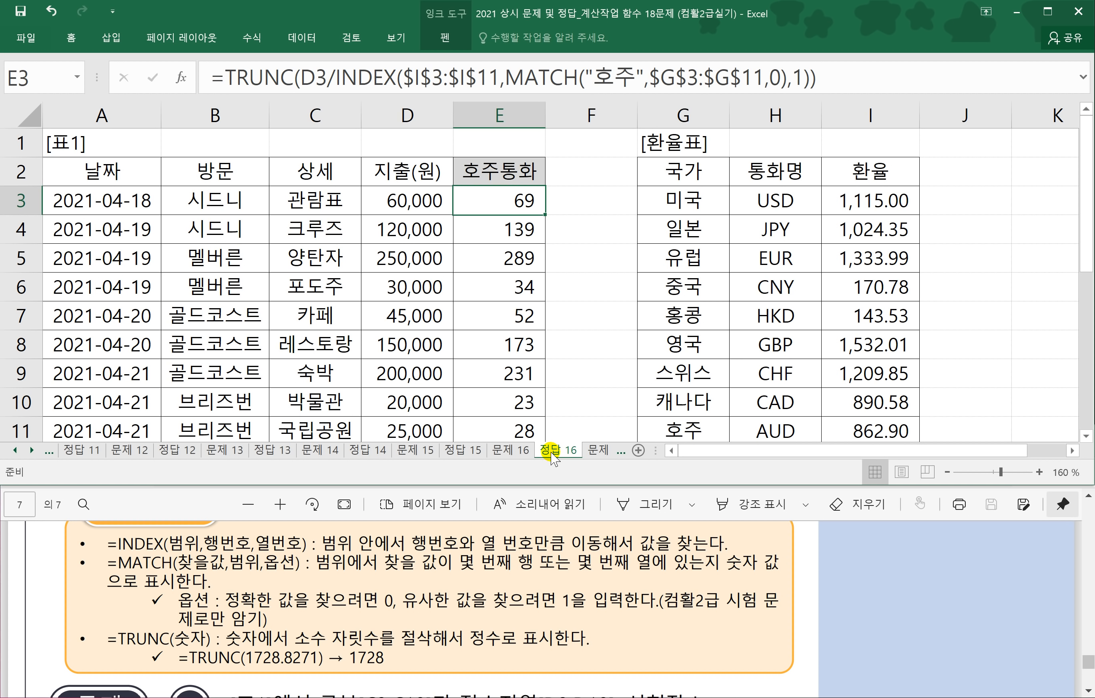
left_click(504, 451)
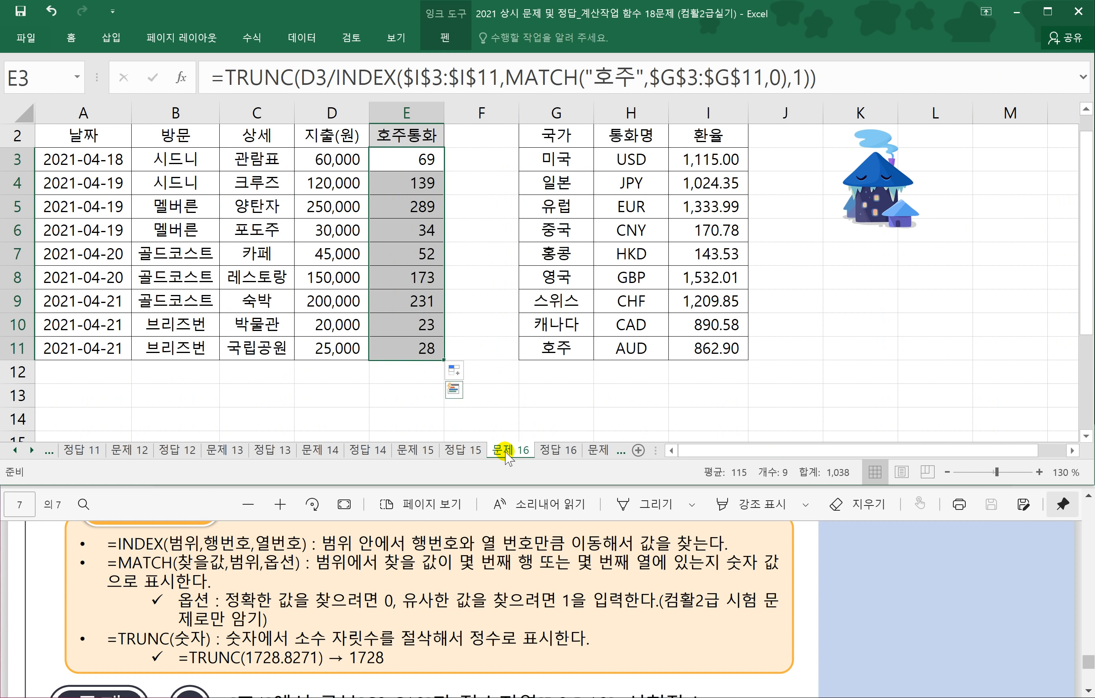
Open the 문제 17 18 sheet for the next problem.
left_click(418, 169)
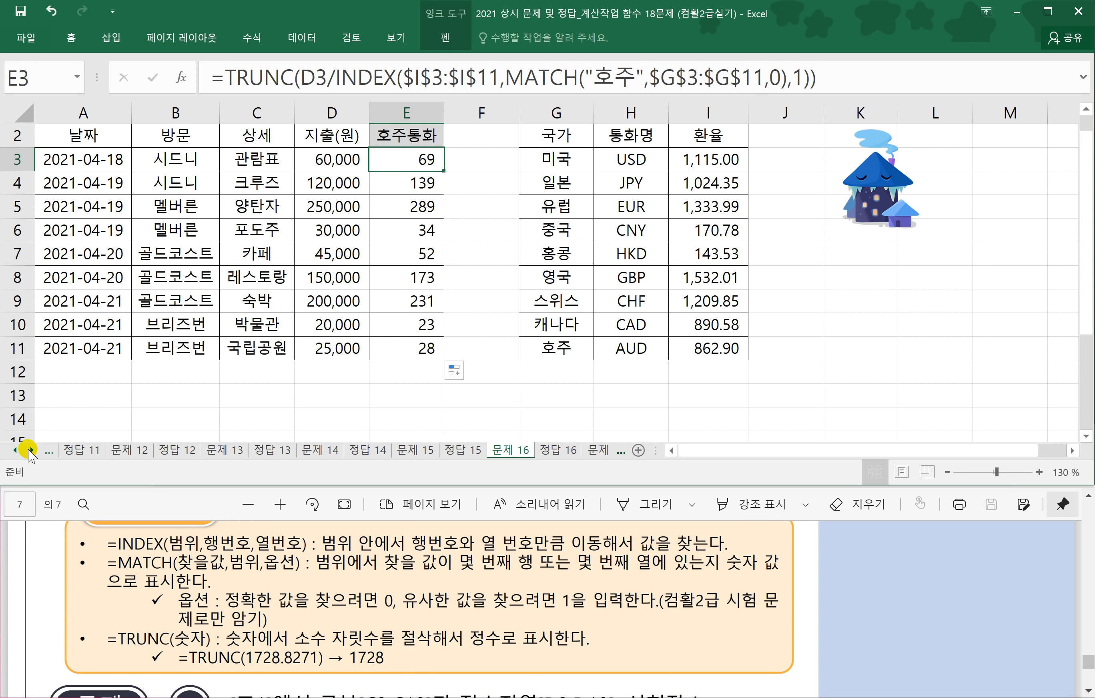
left_click(31, 451)
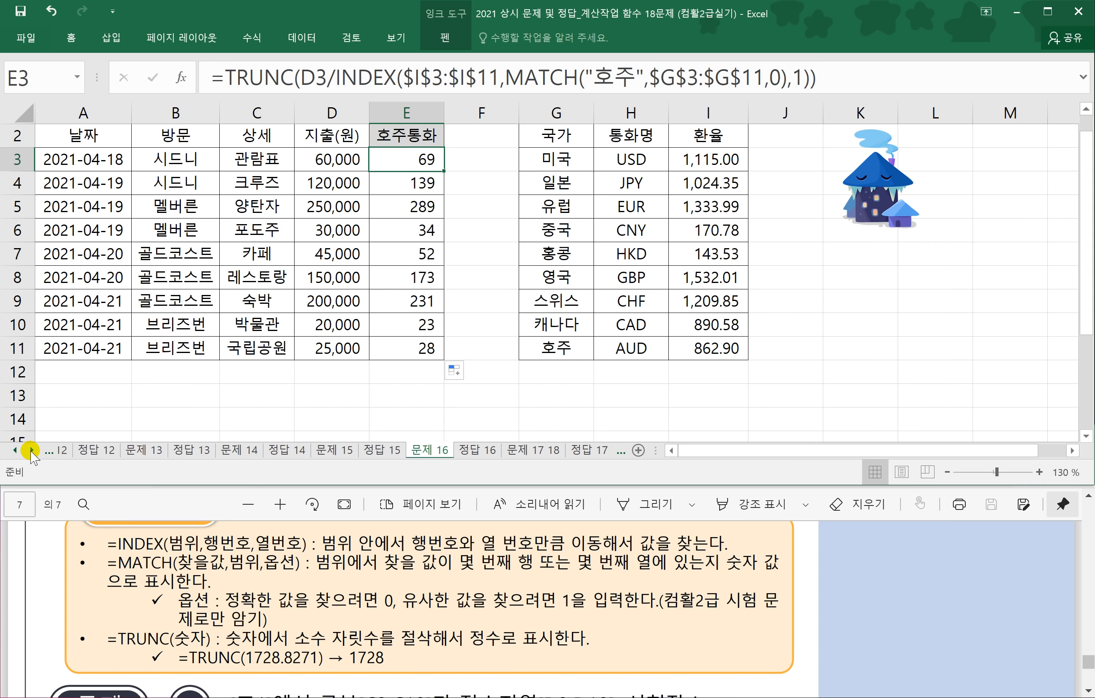
left_click(514, 451)
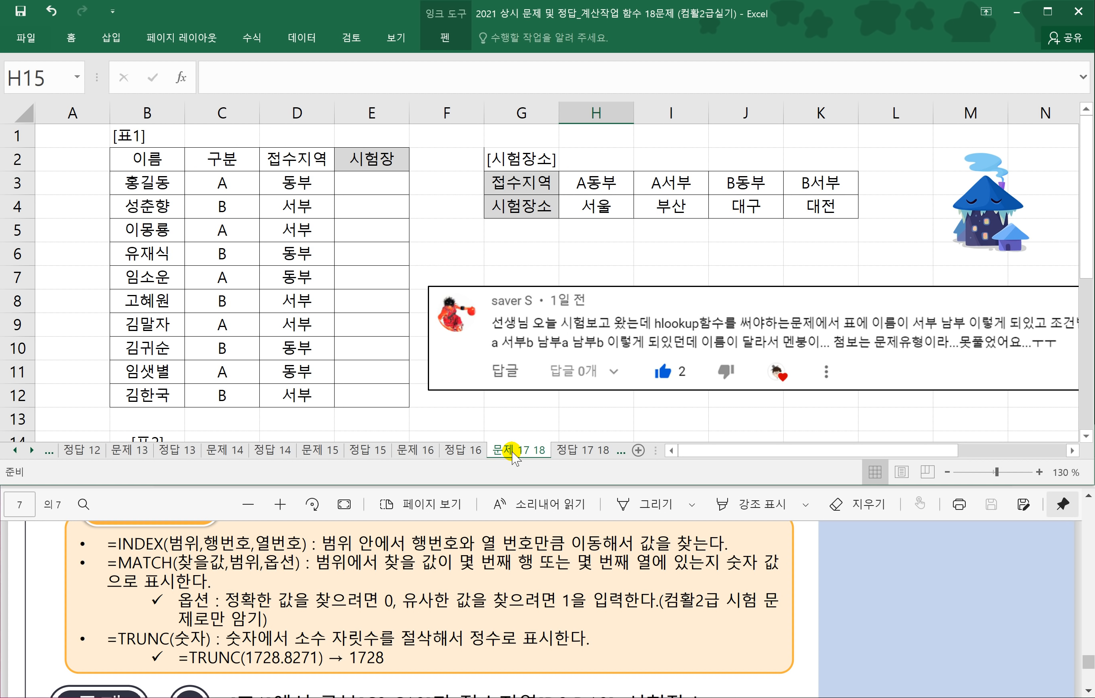
Read 문제 17 in the problem PDF, including its HLOOKUP answer formula and the explanations of HLOOKUP and the & operator.
left_click(172, 500)
scroll(291, 587, "down", 3)
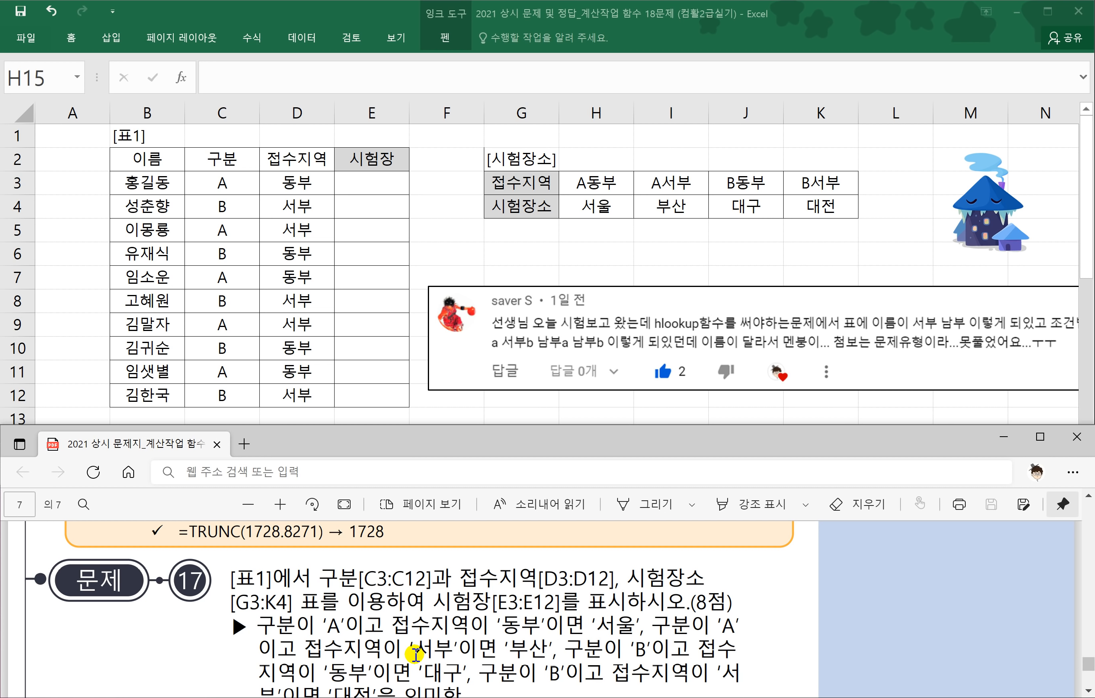
scroll(445, 646, "down", 1)
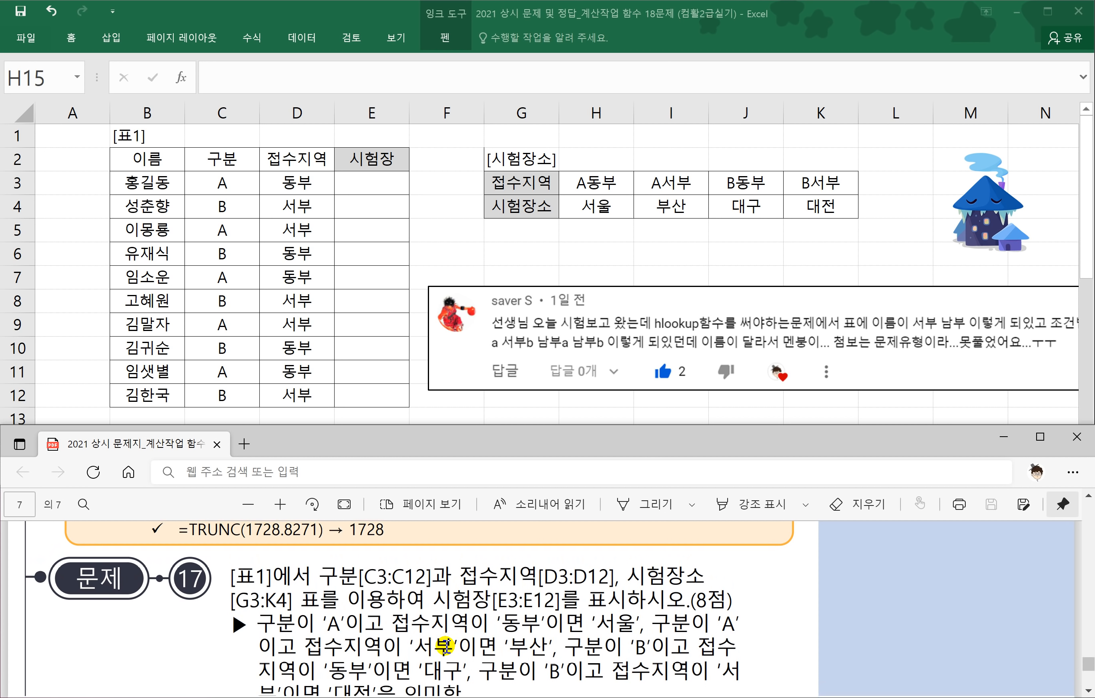
scroll(445, 646, "down", 1)
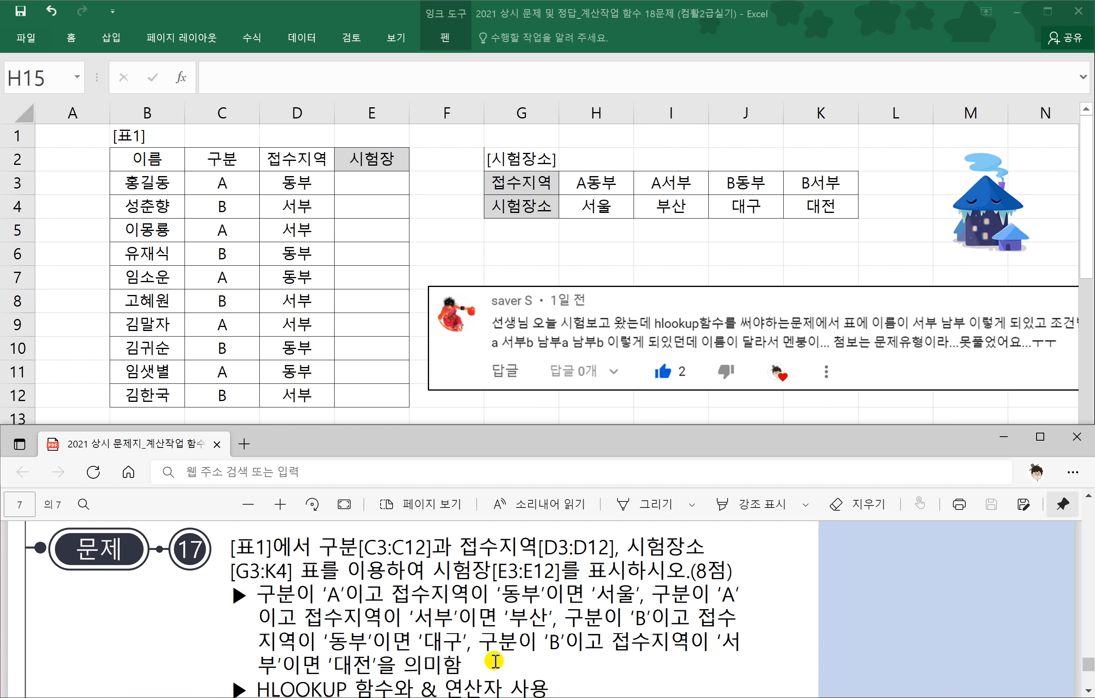
scroll(495, 661, "down", 1)
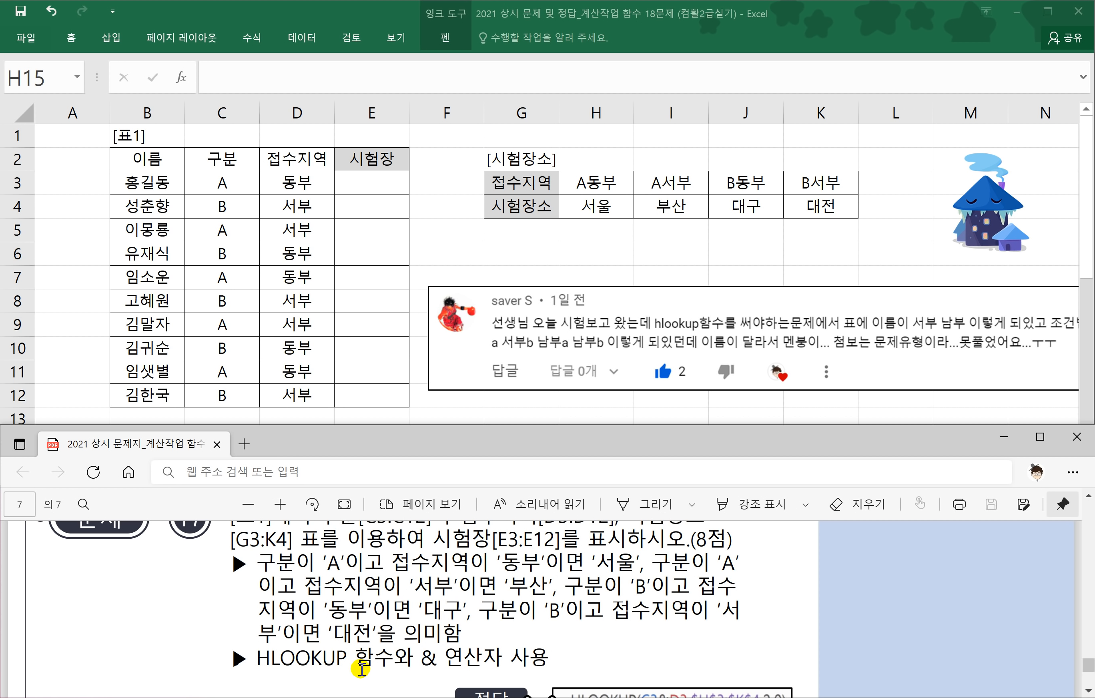
scroll(361, 670, "down", 3)
scroll(239, 653, "down", 1)
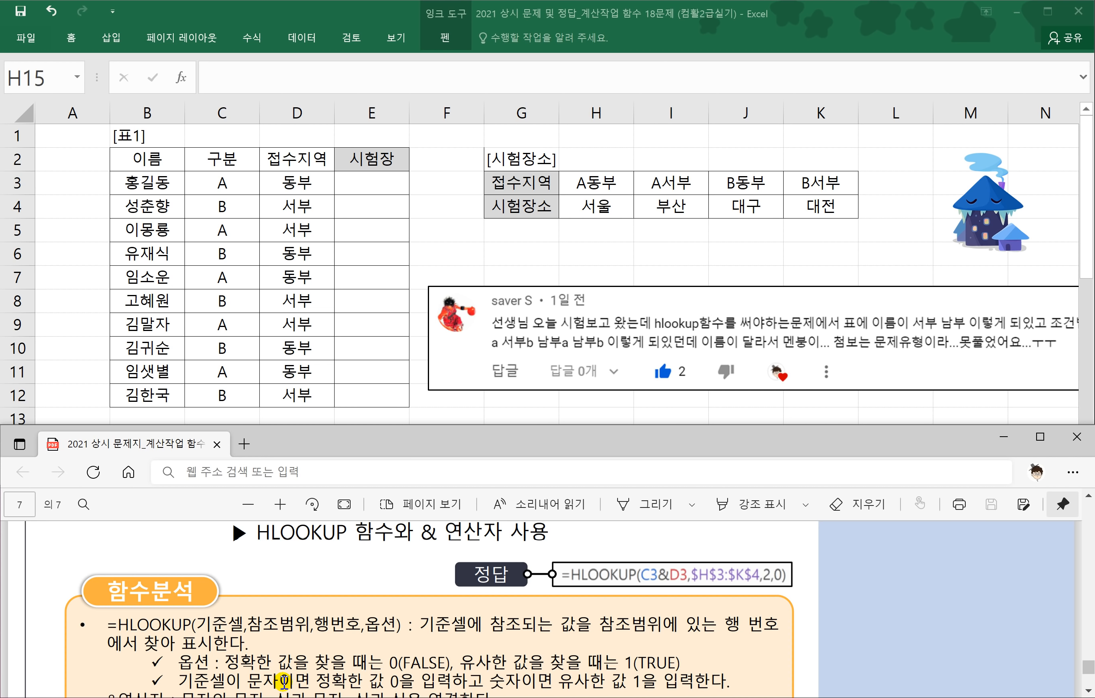
scroll(363, 661, "down", 1)
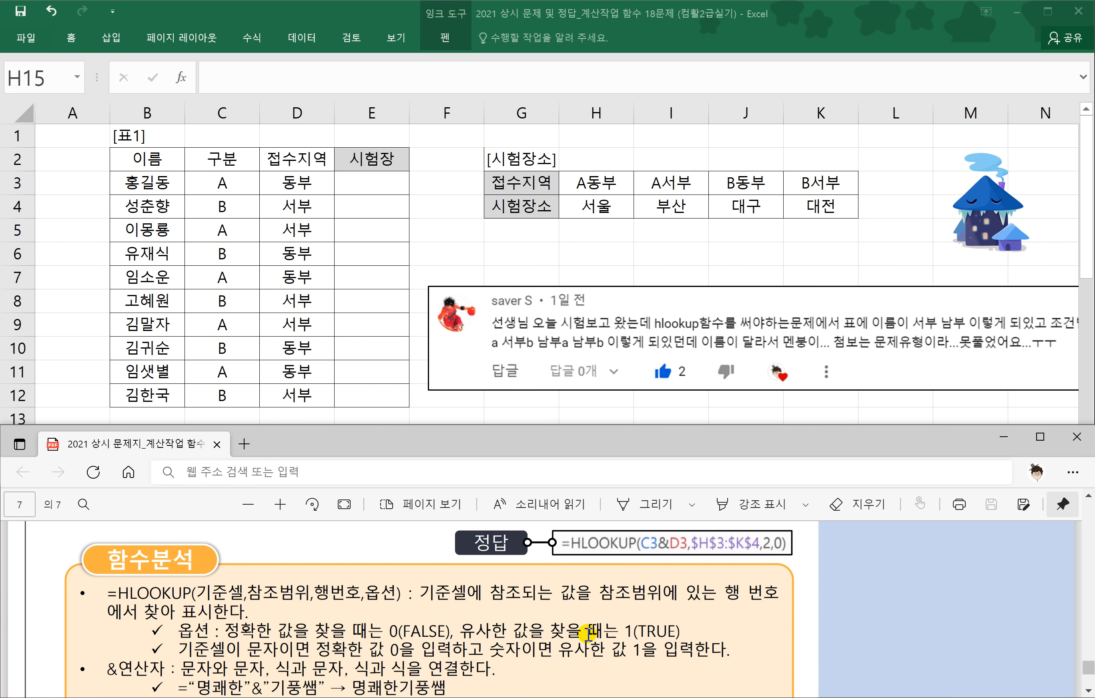
scroll(589, 634, "down", 2)
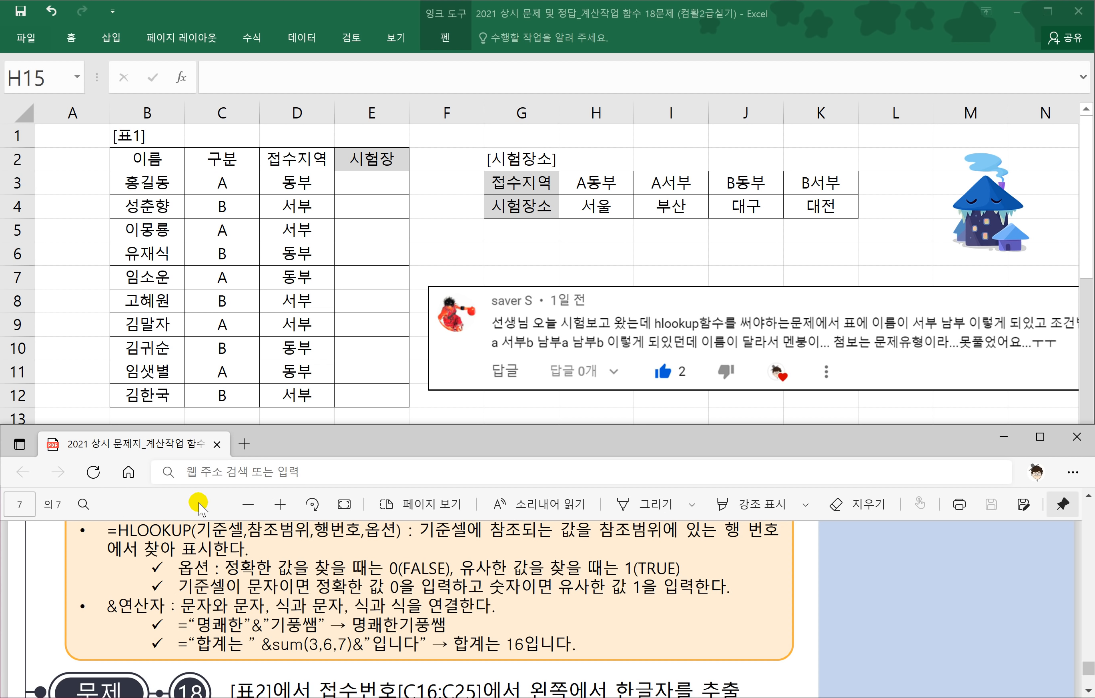
scroll(317, 573, "up", 3)
scroll(317, 572, "up", 3)
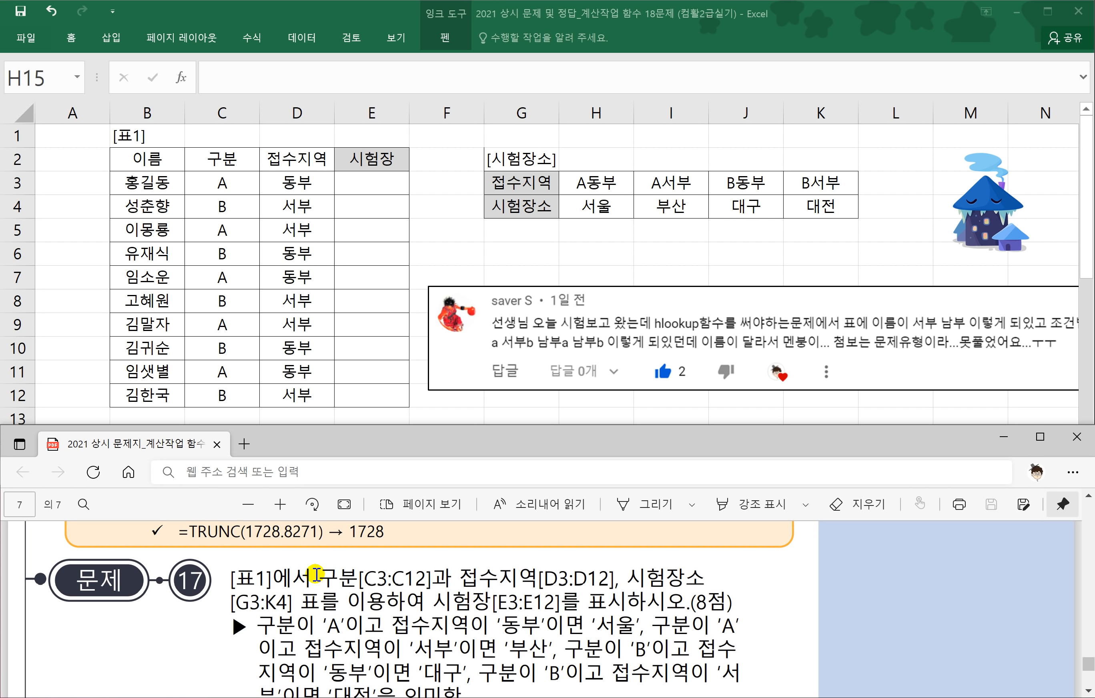
scroll(317, 574, "up", 2)
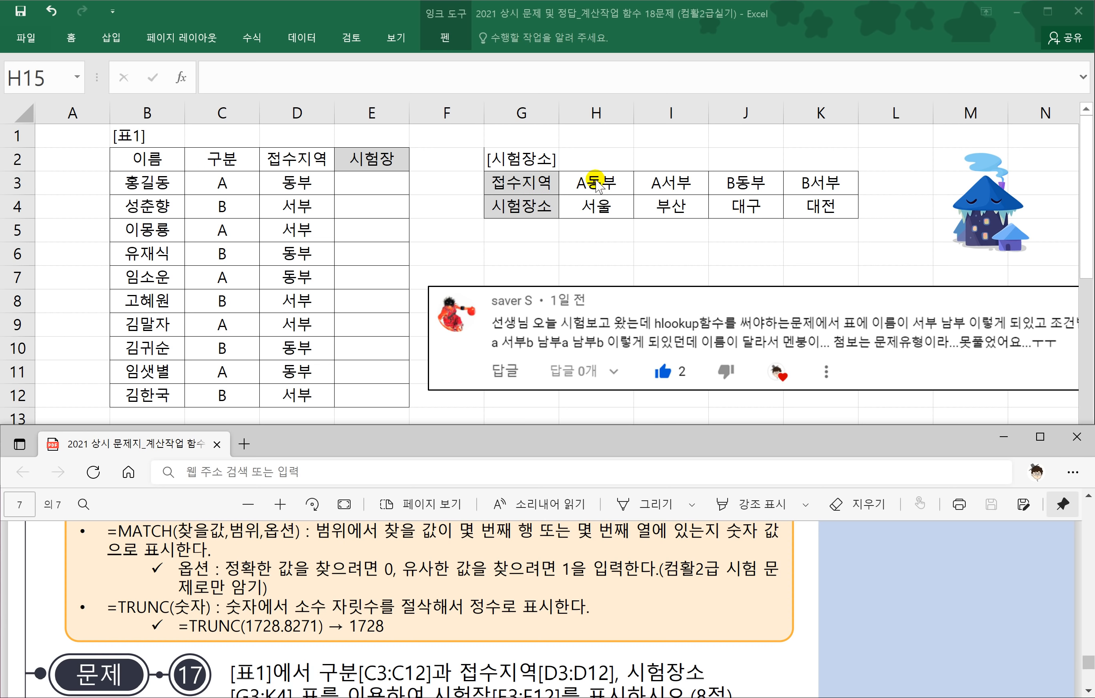
Enter =C3&D3 in E3 to join the 구분 and 접수지역 values of the first row.
left_click(331, 184)
left_click(240, 183)
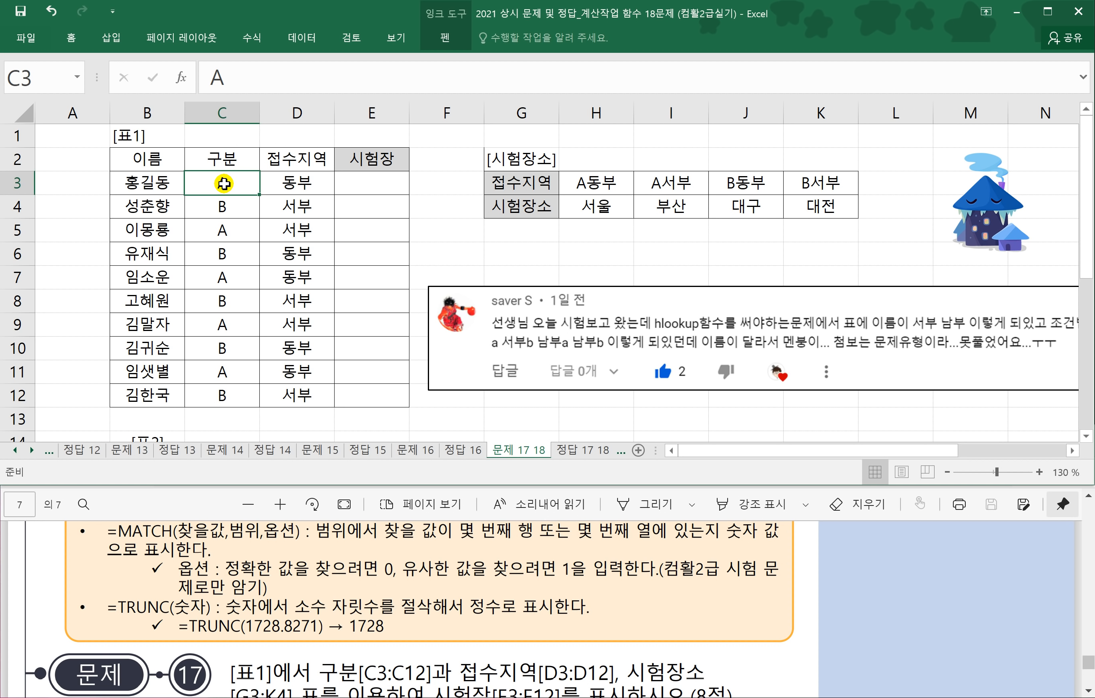
left_click(296, 183)
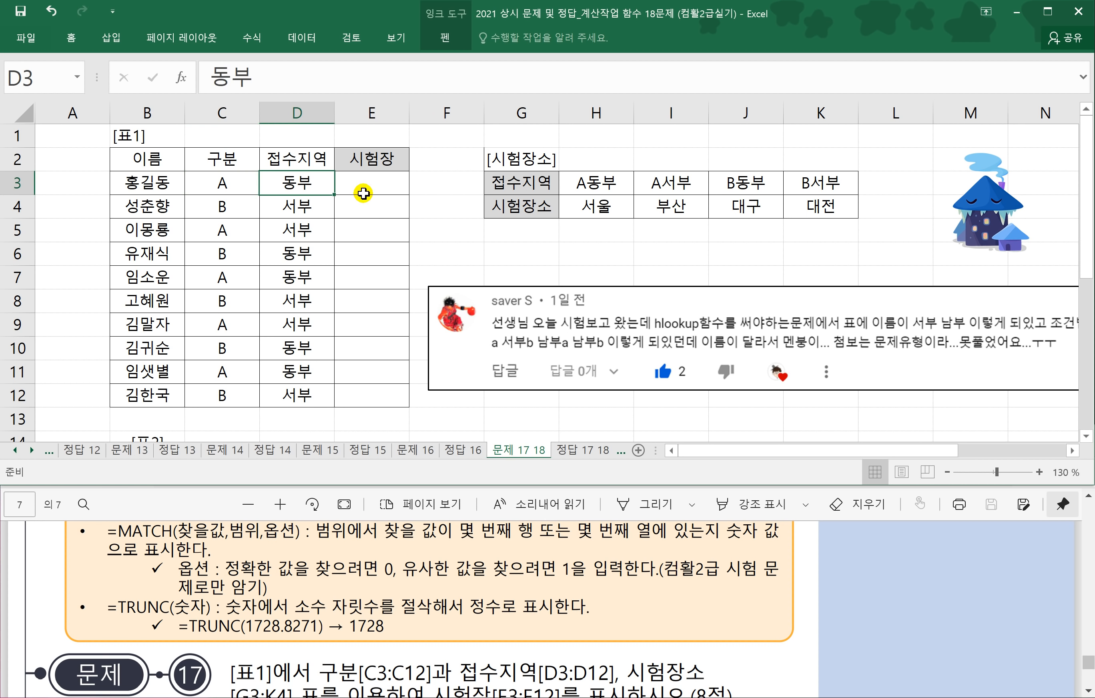
left_click(360, 185)
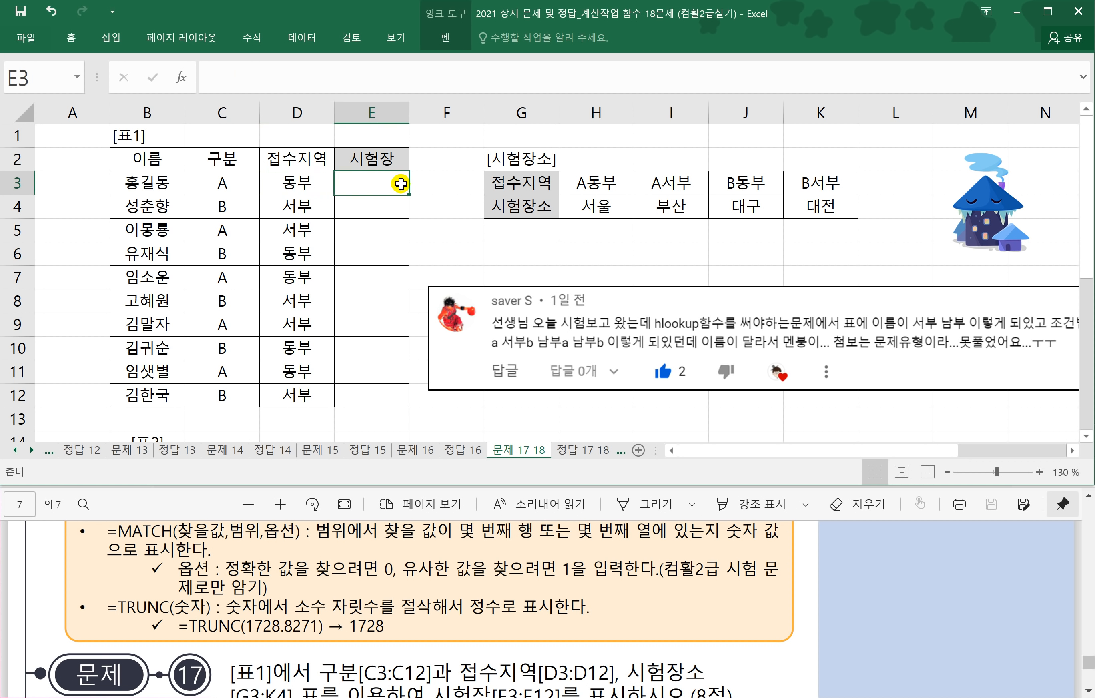
type("=")
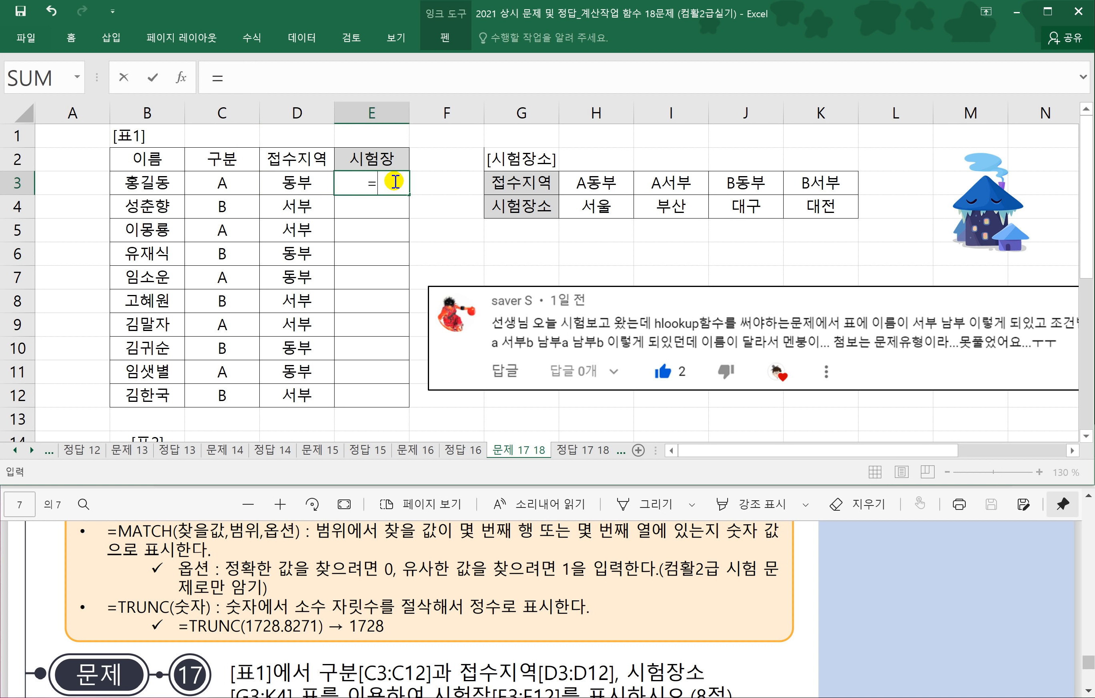
left_click(225, 178)
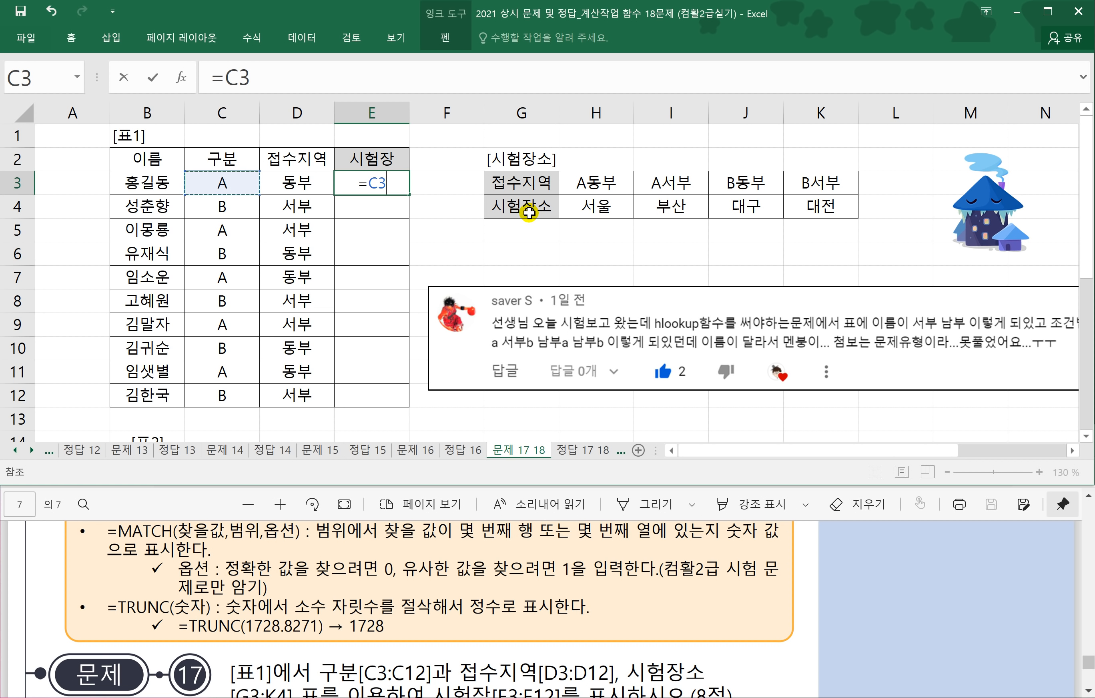
type("&")
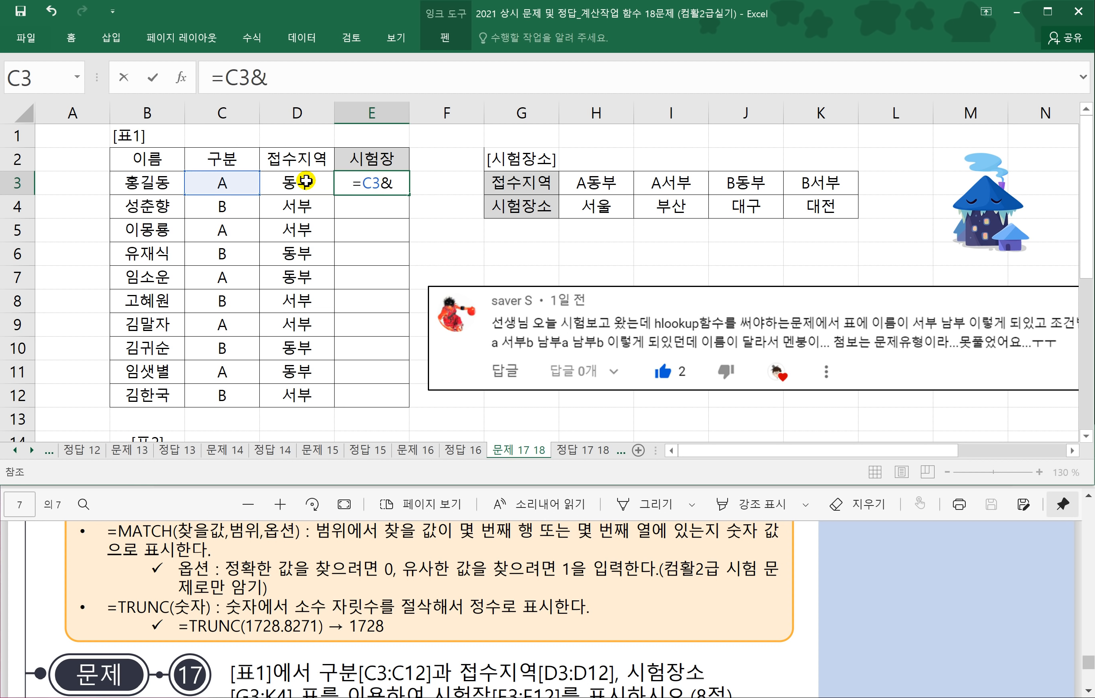
left_click(305, 181)
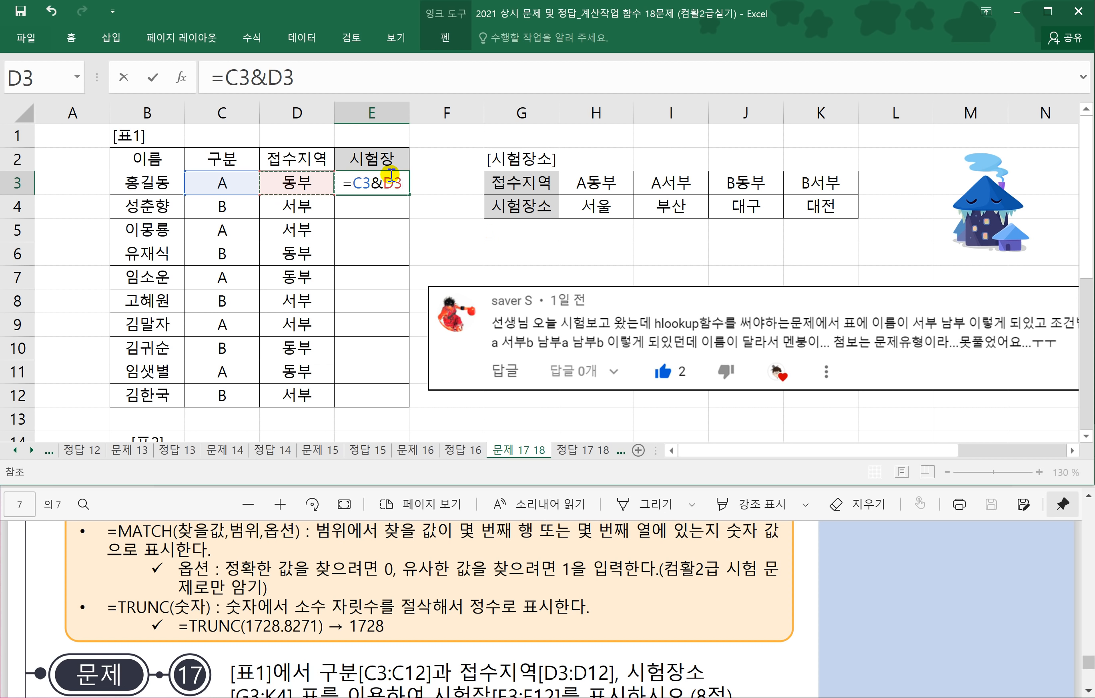
key("Return")
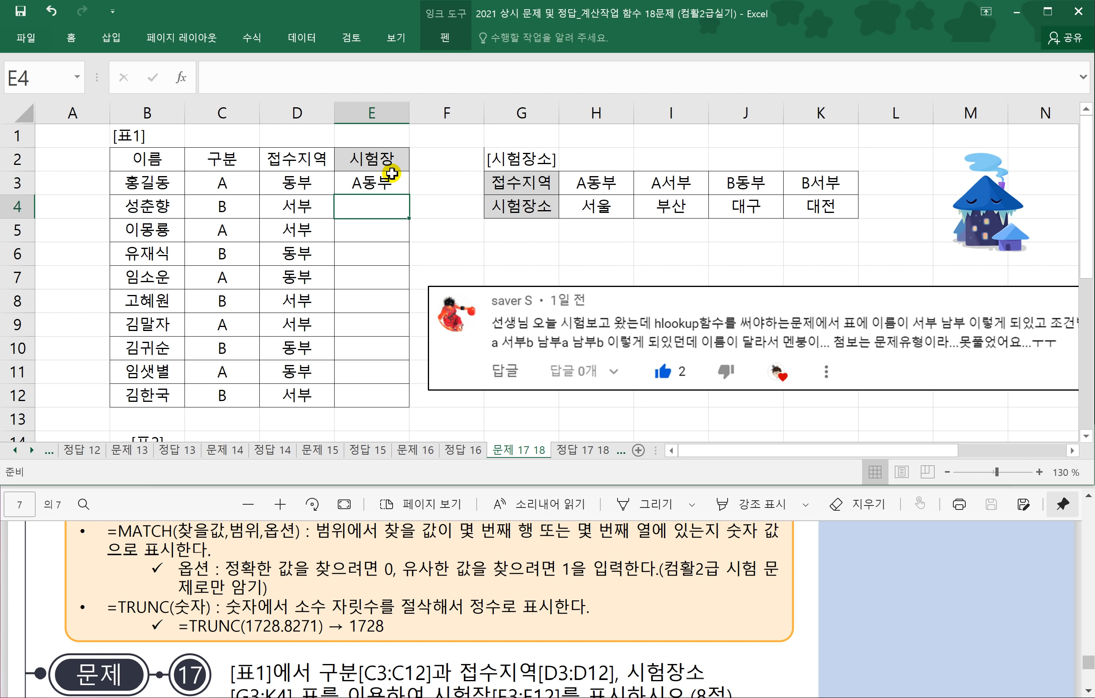
Fill the =C3&D3 formula from E3 down to E12.
left_click(400, 178)
left_click_drag(409, 196, 387, 406)
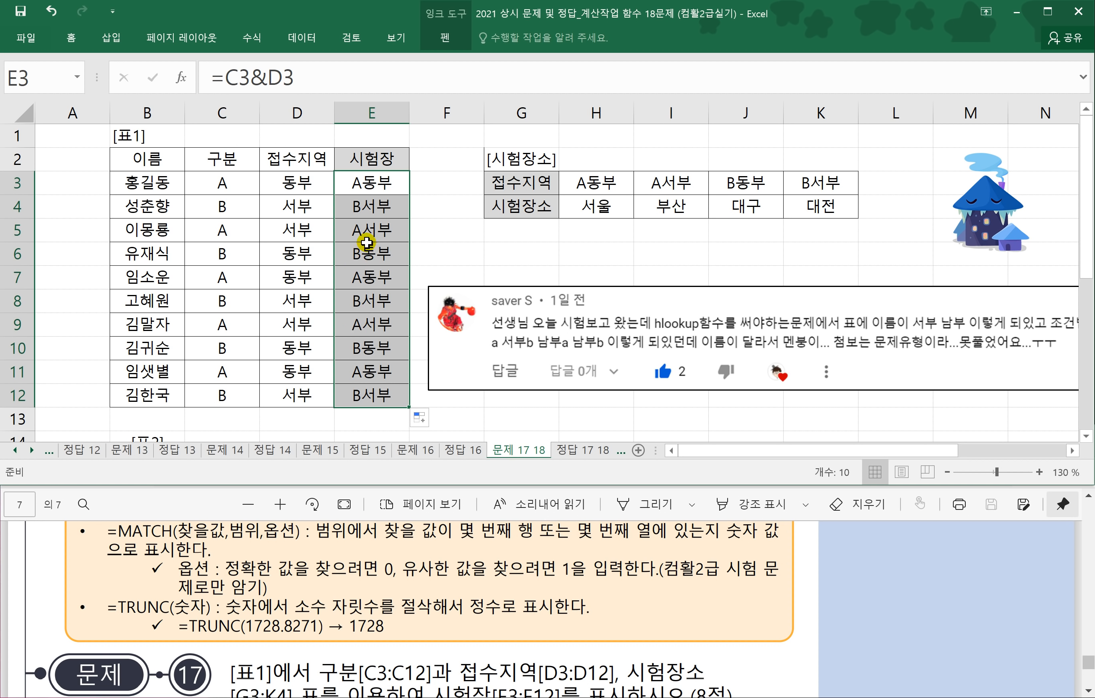
left_click(373, 179)
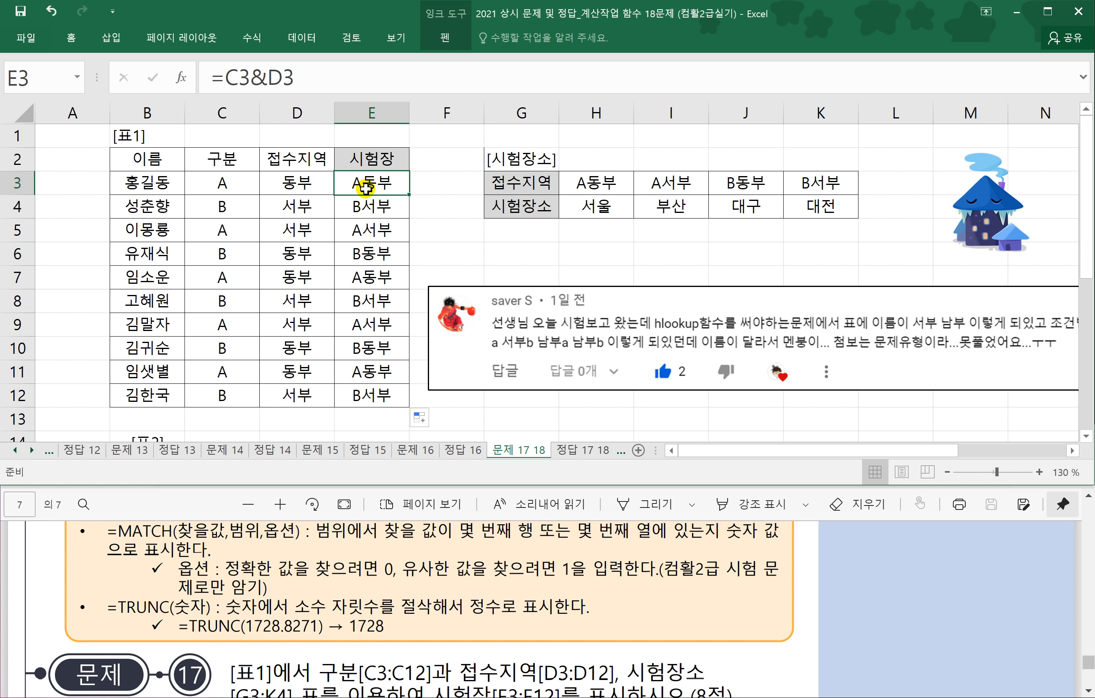
left_click(664, 256)
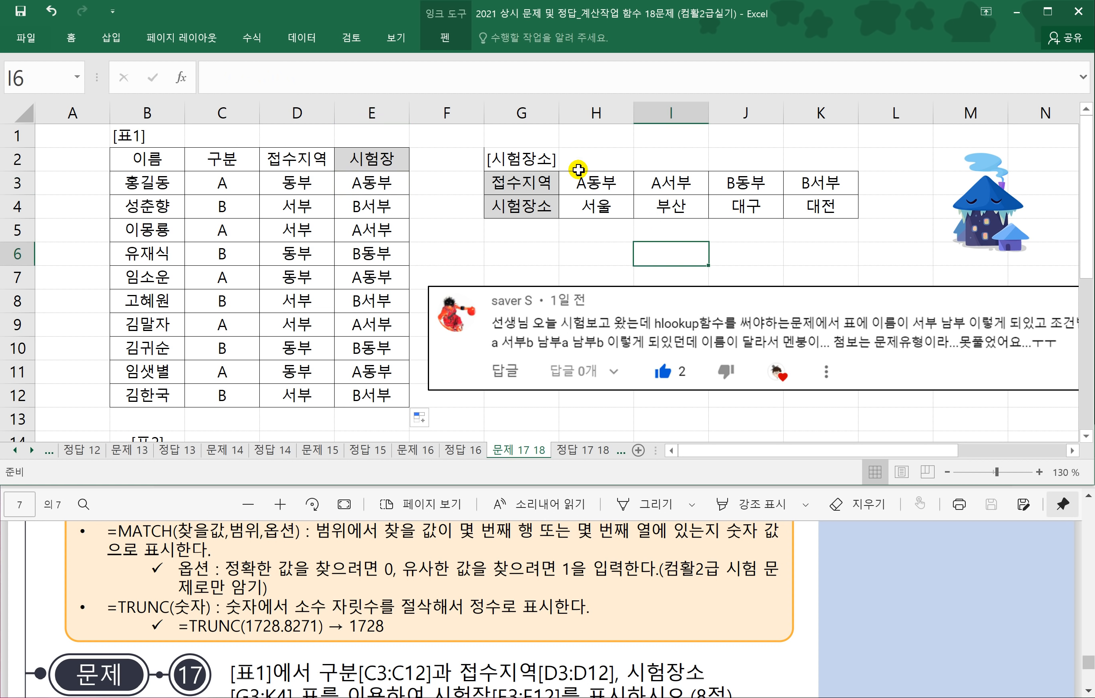
Outline the lookup range H3:K4 with red ink and handwrite the label 참조범위 below it.
left_click(444, 37)
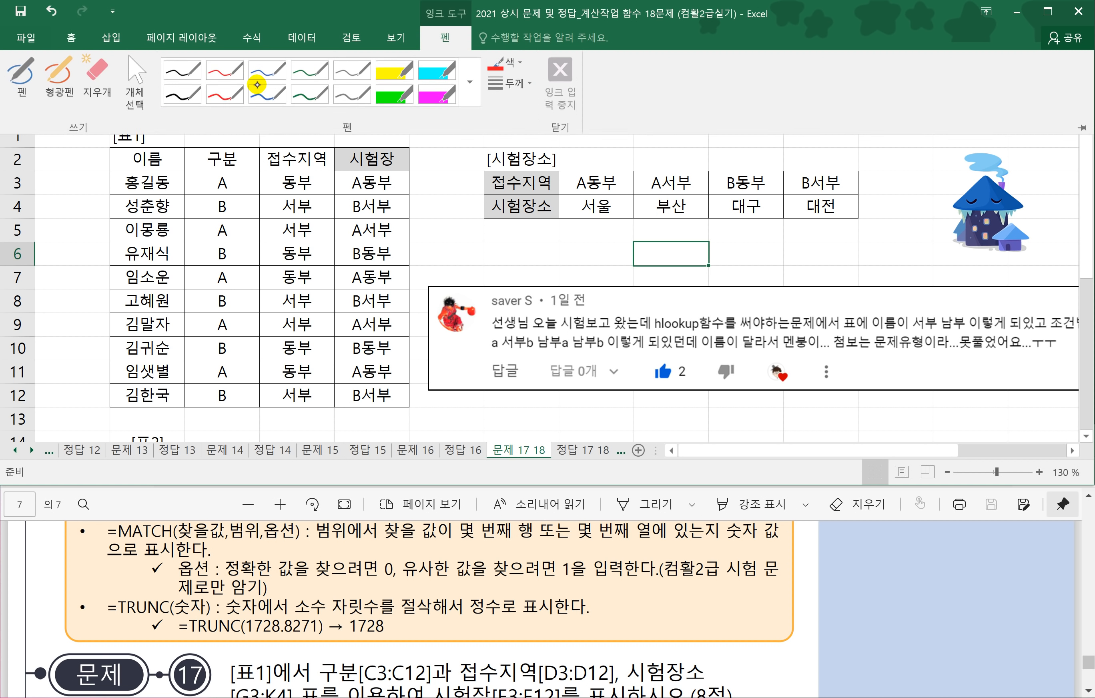
left_click(244, 79)
mouse_move(558, 166)
left_mouse_down()
mouse_move(571, 224)
mouse_move(862, 219)
mouse_move(785, 166)
mouse_move(559, 166)
left_mouse_up()
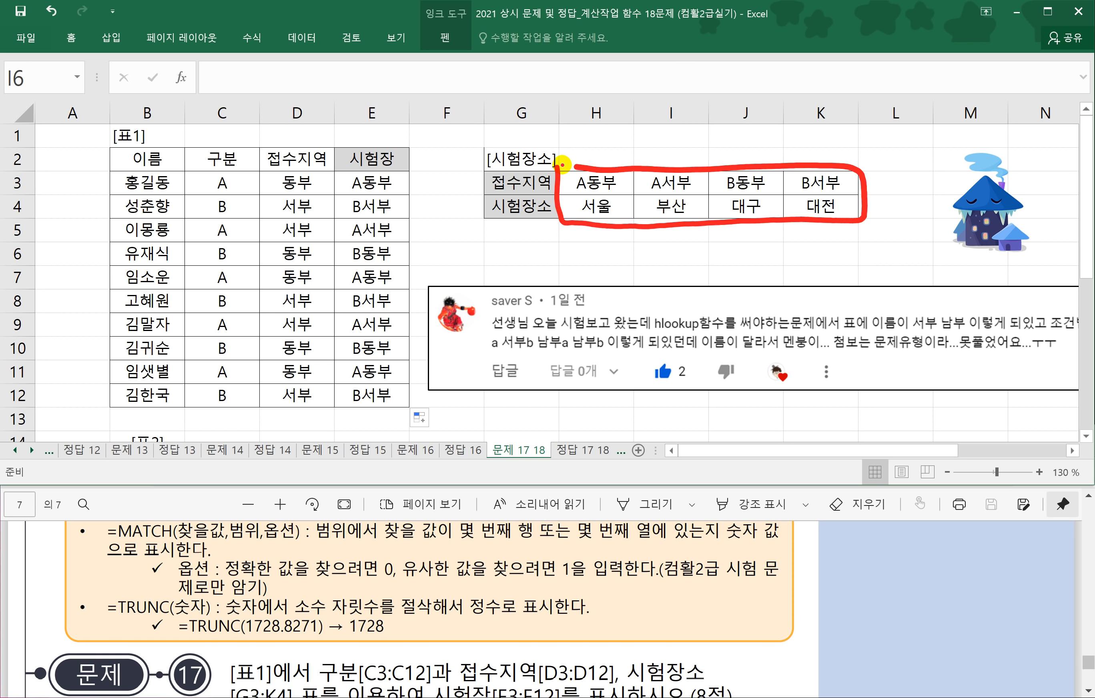
mouse_move(699, 243)
left_mouse_down()
mouse_move(695, 275)
mouse_move(714, 276)
mouse_move(744, 232)
mouse_move(799, 269)
mouse_move(851, 232)
mouse_move(846, 272)
left_mouse_up()
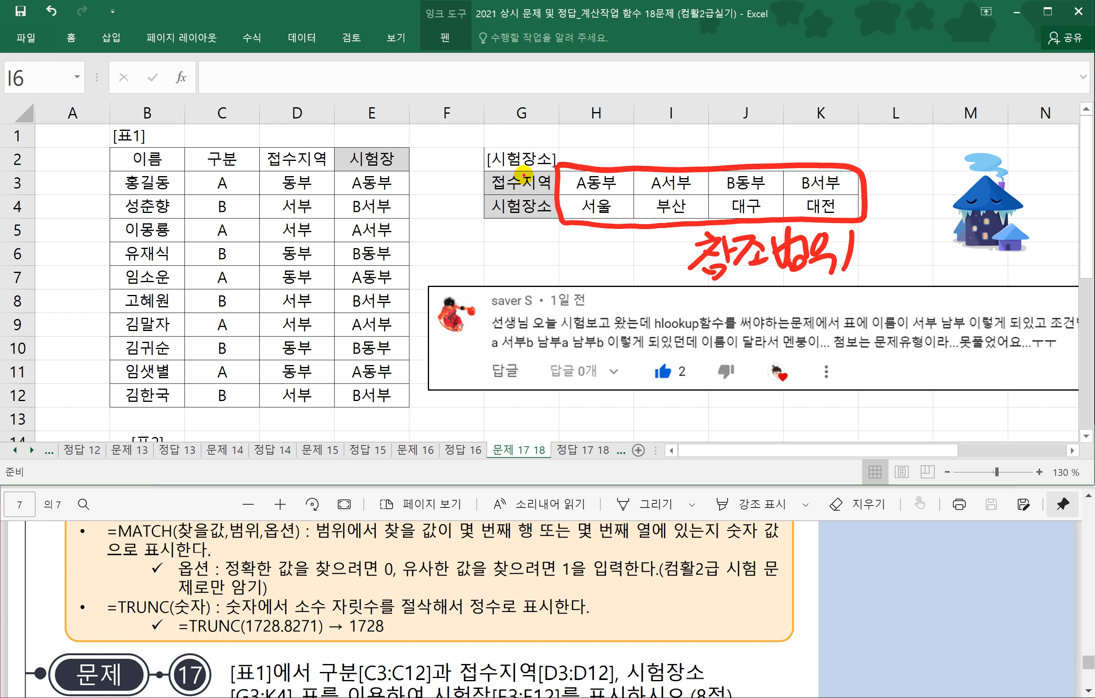
Number the 접수지역 and 시험장소 rows 1 and 2 in red ink, and erase the circle and arrow drawn from E3.
mouse_move(526, 179)
left_mouse_down()
mouse_move(518, 224)
mouse_move(536, 216)
left_mouse_up()
mouse_move(396, 185)
left_mouse_down()
mouse_move(362, 203)
mouse_move(401, 155)
mouse_move(482, 183)
mouse_move(487, 197)
left_mouse_up()
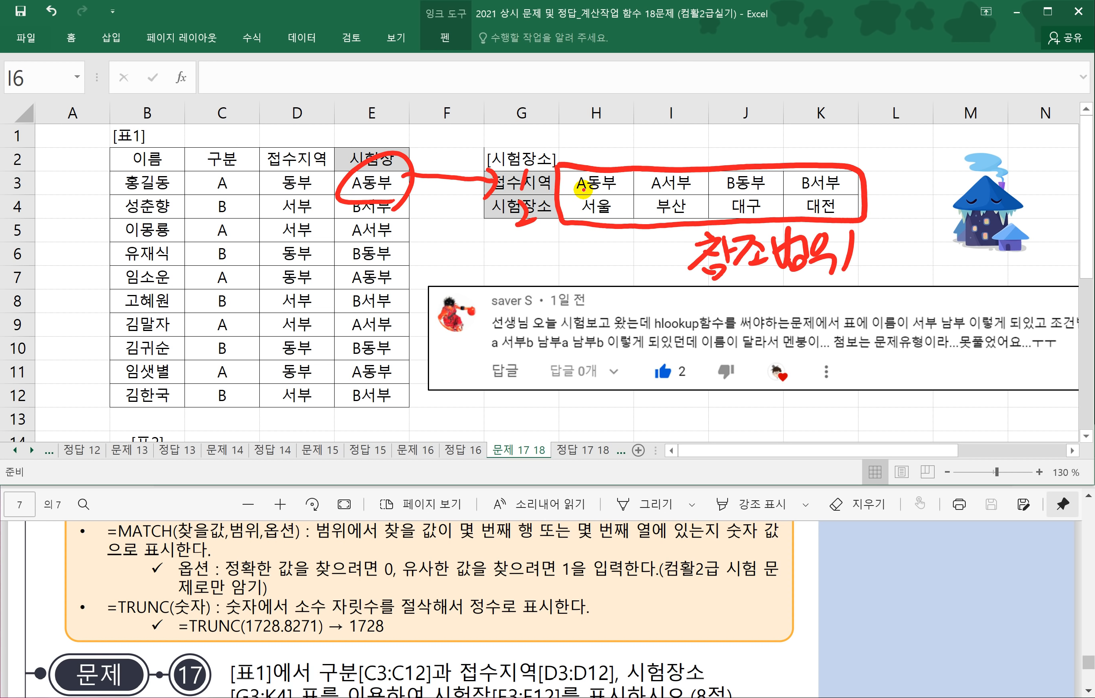
left_click(407, 193)
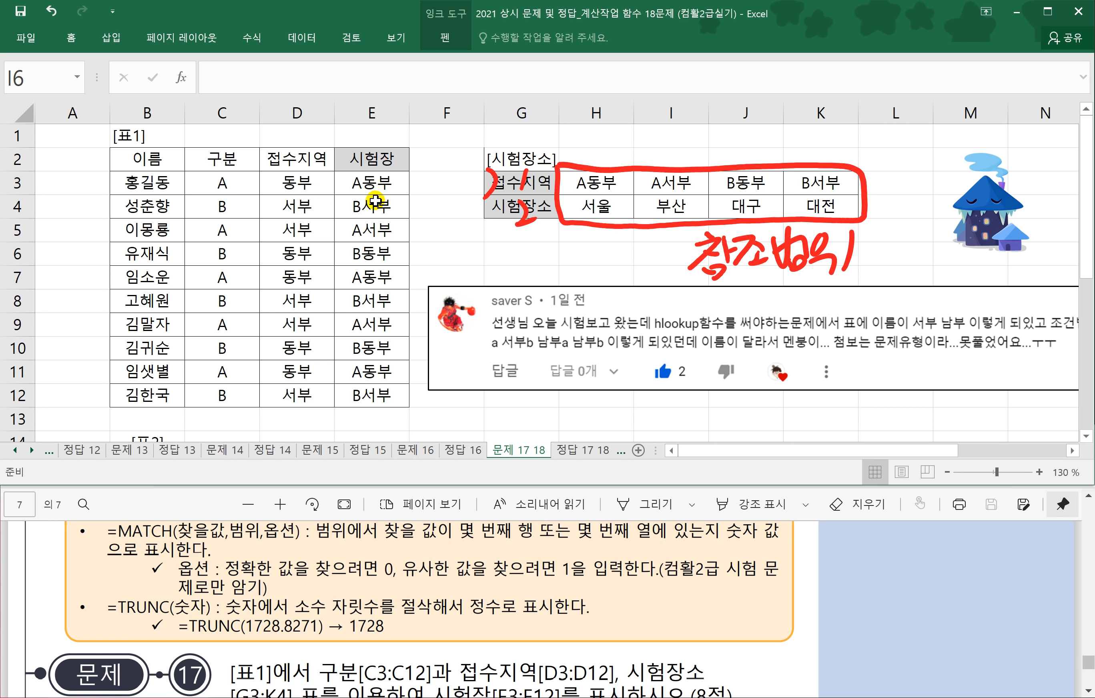
Wrap the E3 formula in HLOOKUP, making it =HLOOKUP(C3&D3,$H$3:$K$4,2,0).
left_click(369, 183)
double_click(360, 184)
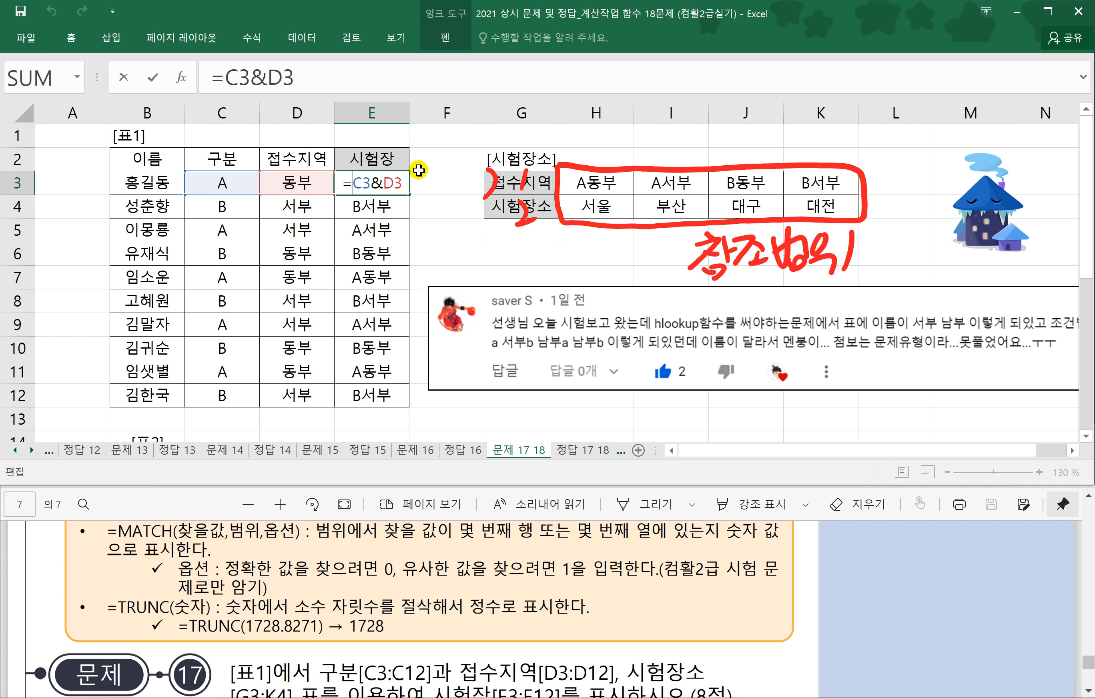
type("HL")
key("Tab")
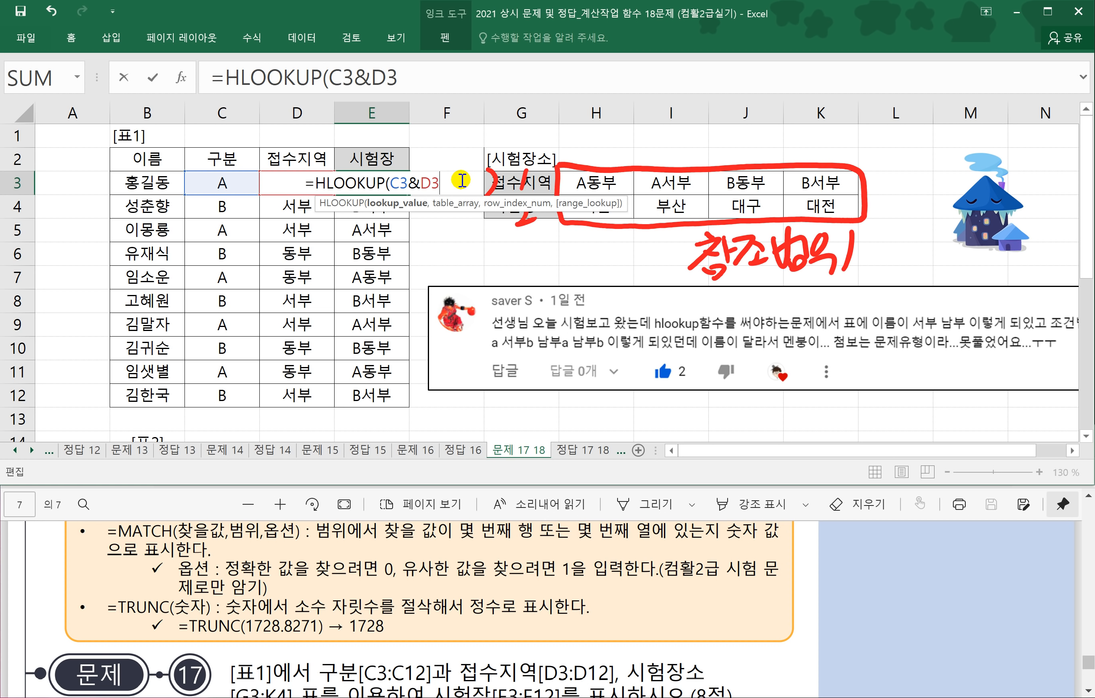
type(",")
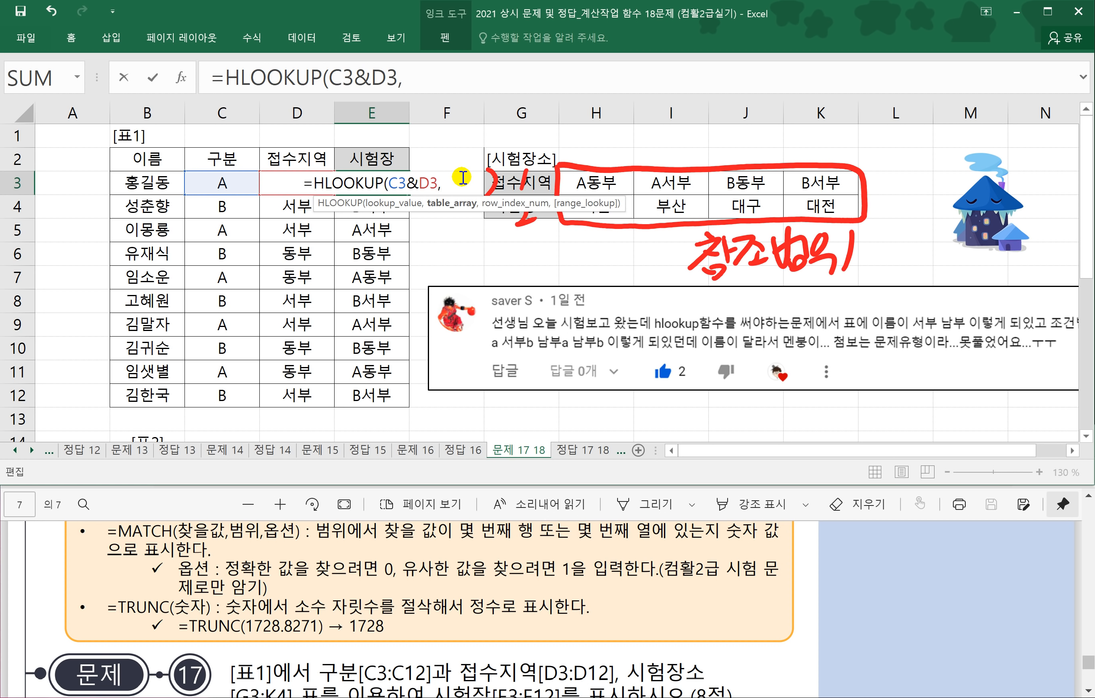
left_click_drag(595, 183, 806, 199)
key("F4")
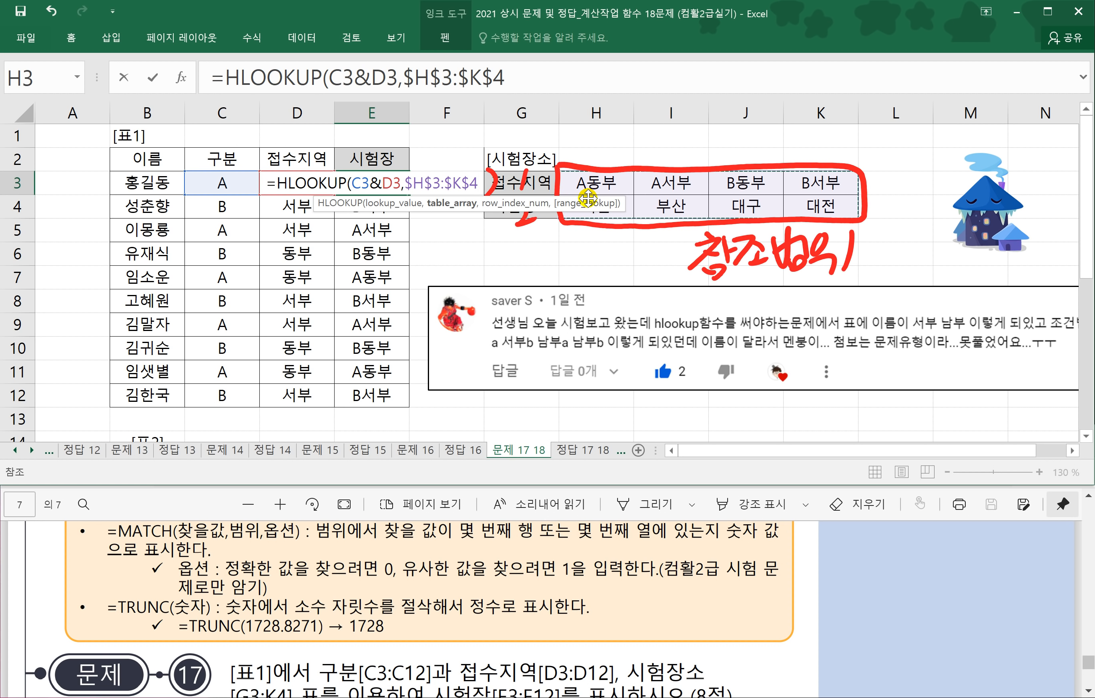
type(",")
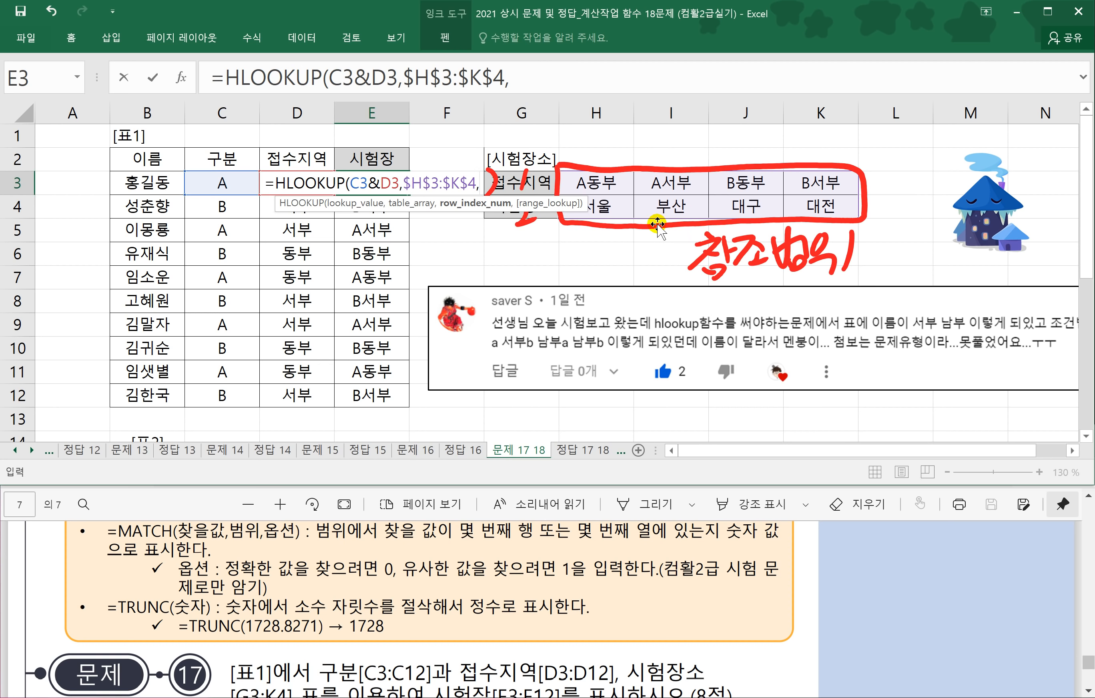
left_click(525, 77)
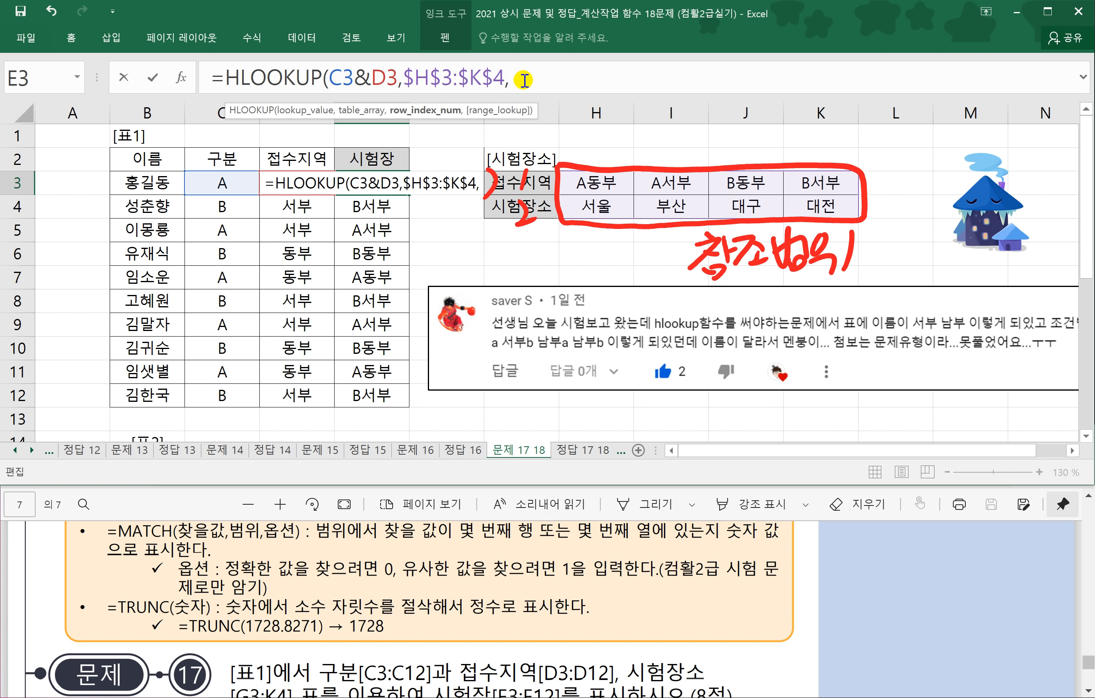
type("2,")
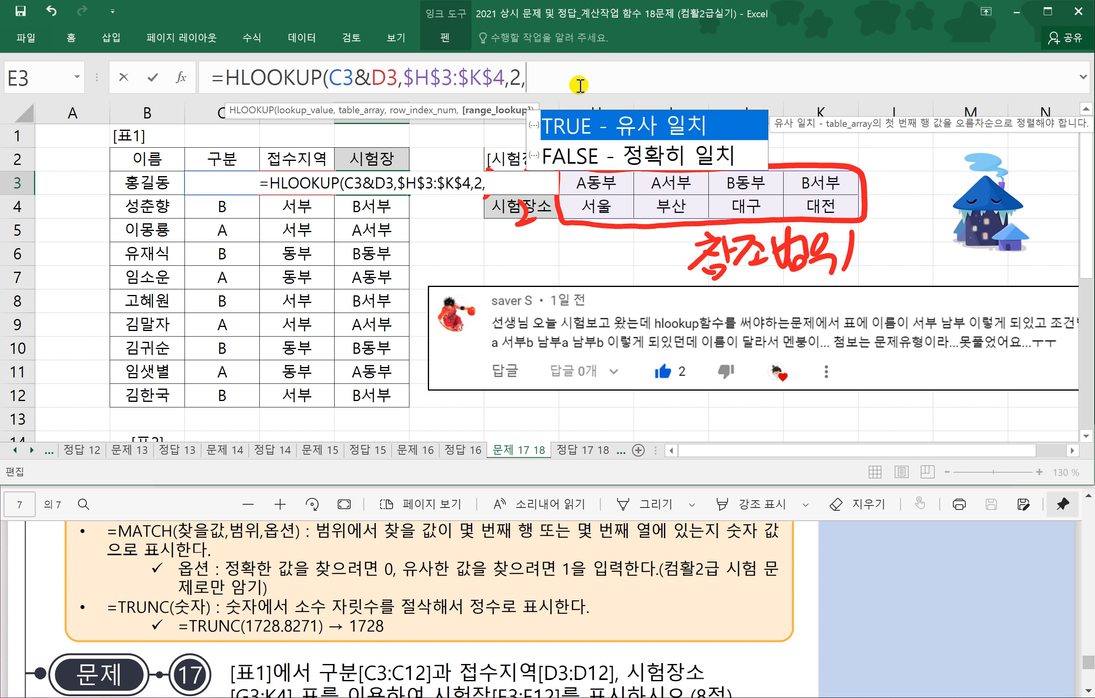
type("0)")
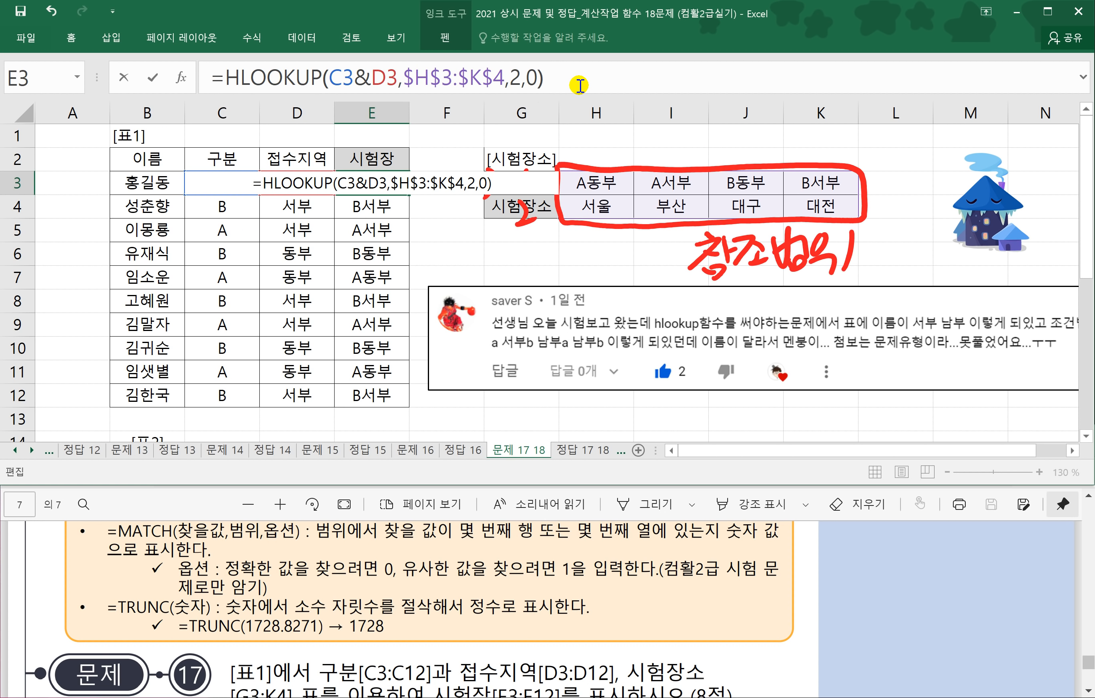
key("Return")
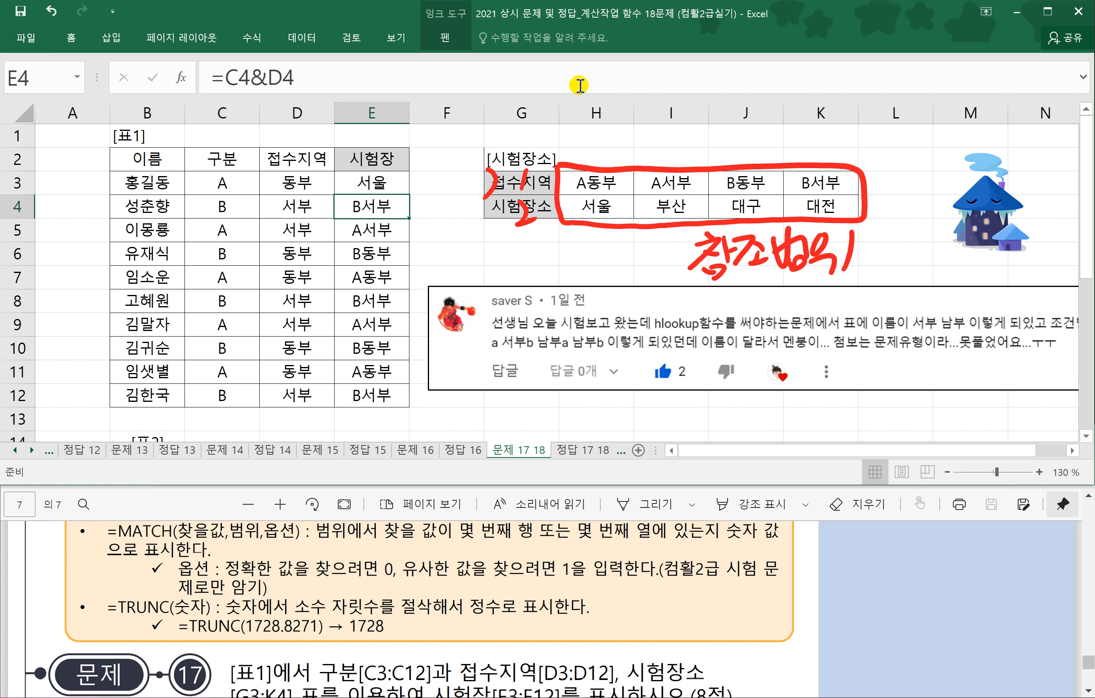
Fill the HLOOKUP formula from E3 down to E12, and check the copied formula in E5.
left_click(397, 191)
left_click_drag(397, 191, 428, 398)
left_click(376, 241)
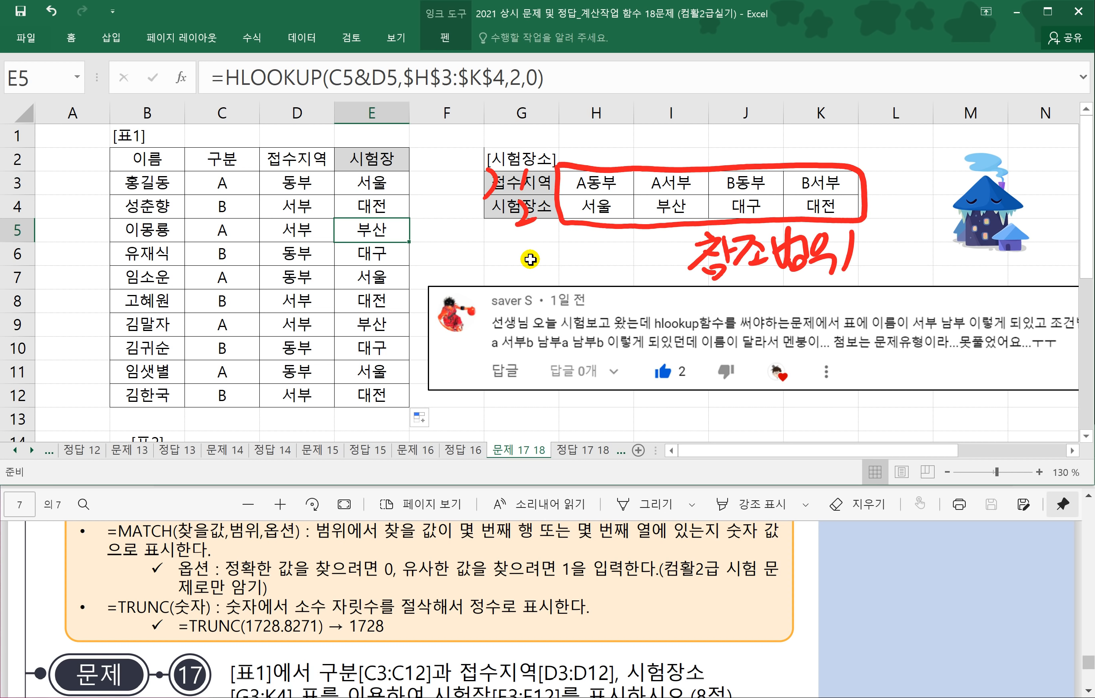
Examine the 접수번호 and 접수지역 columns of 표2 and read the HLOOKUP, LEFT and & notes in the problem PDF.
left_click(488, 235)
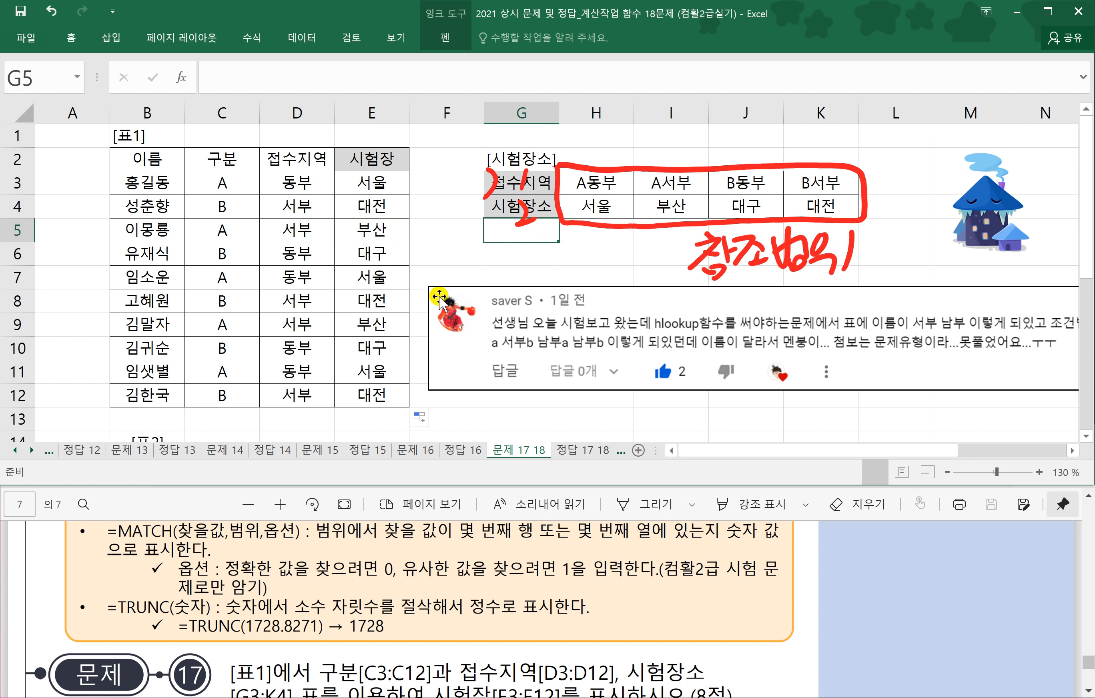
left_click(462, 419)
scroll(373, 411, "down", 2)
scroll(377, 402, "down", 1)
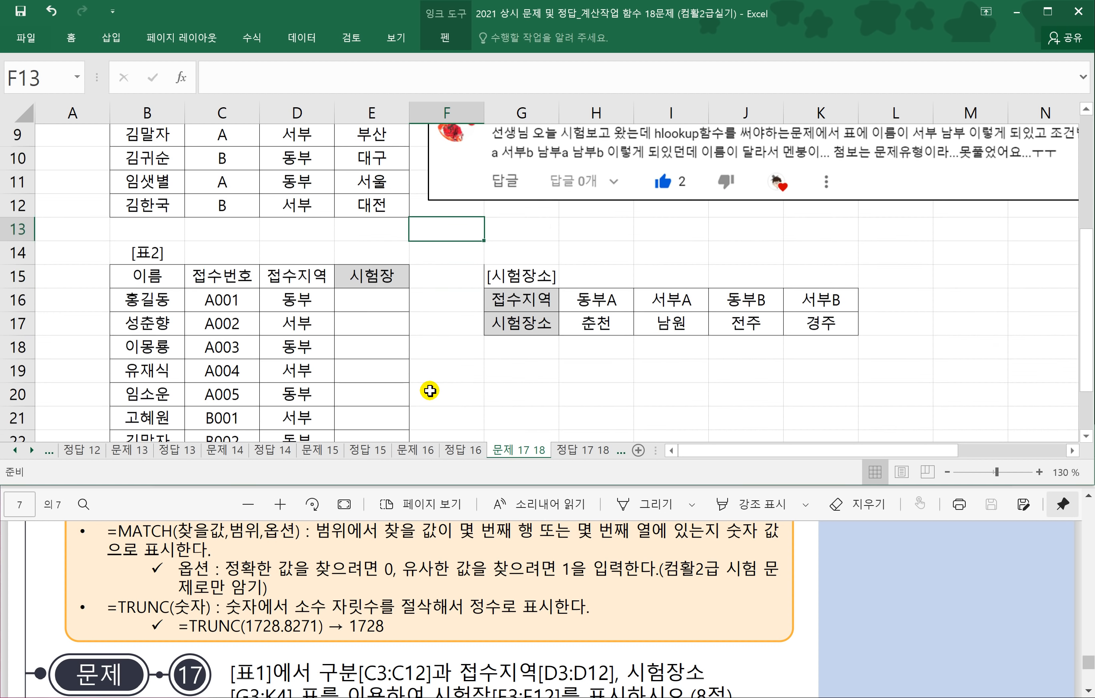
left_click(364, 281)
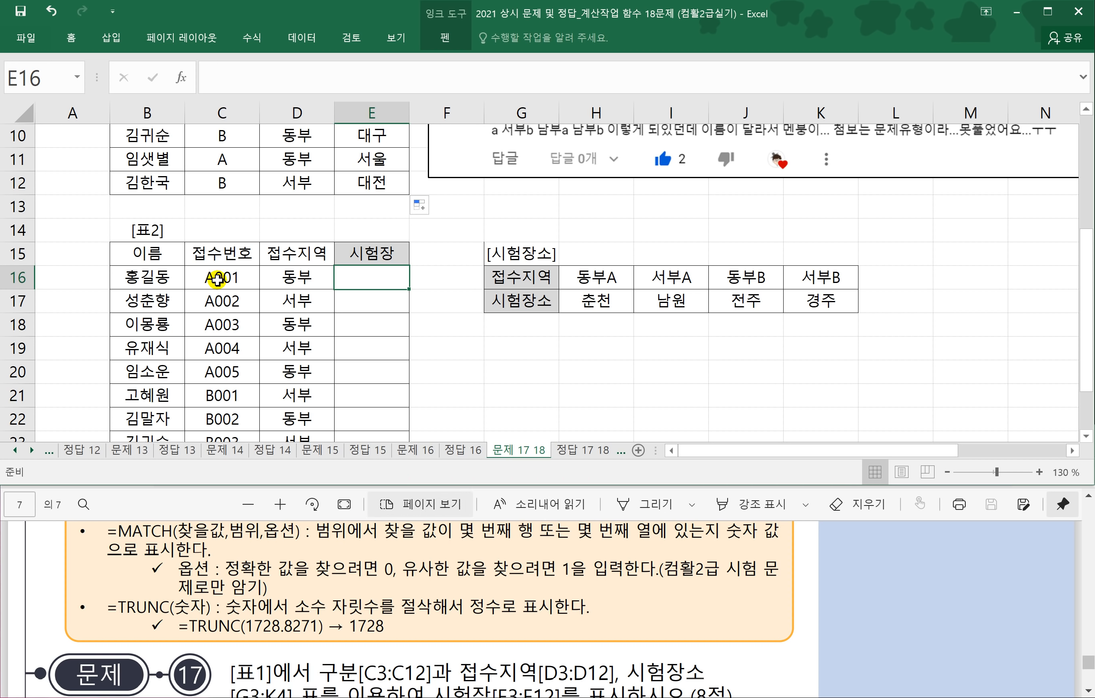
left_click(284, 276)
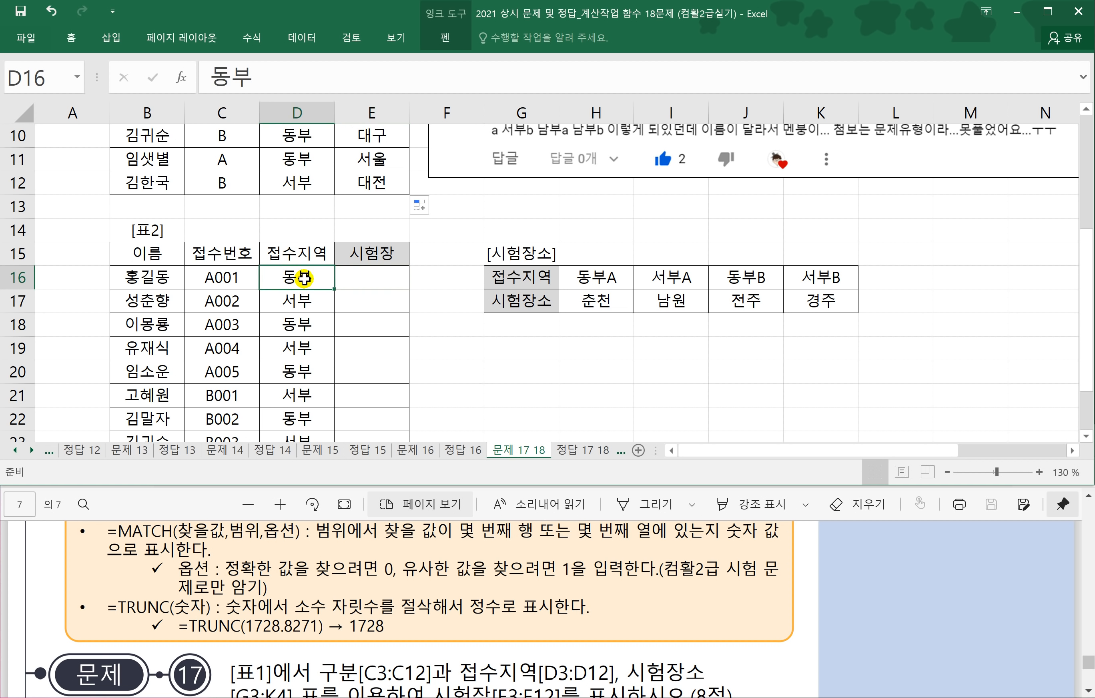
left_click(228, 277)
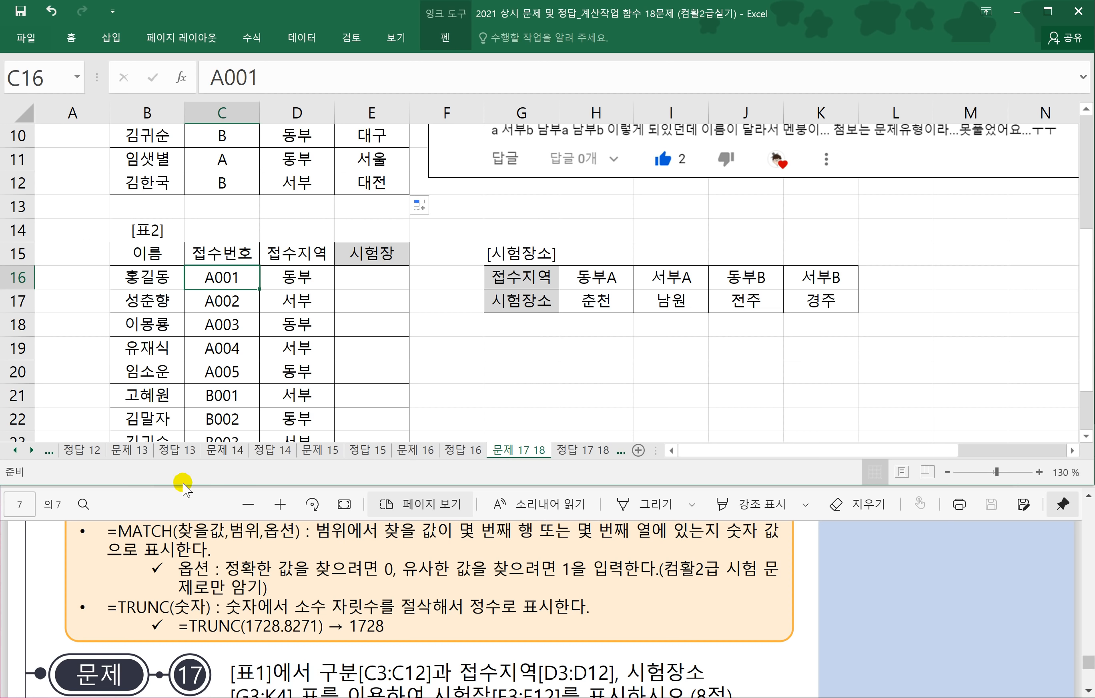
left_click(183, 508)
scroll(249, 542, "down", 5)
scroll(249, 542, "down", 3)
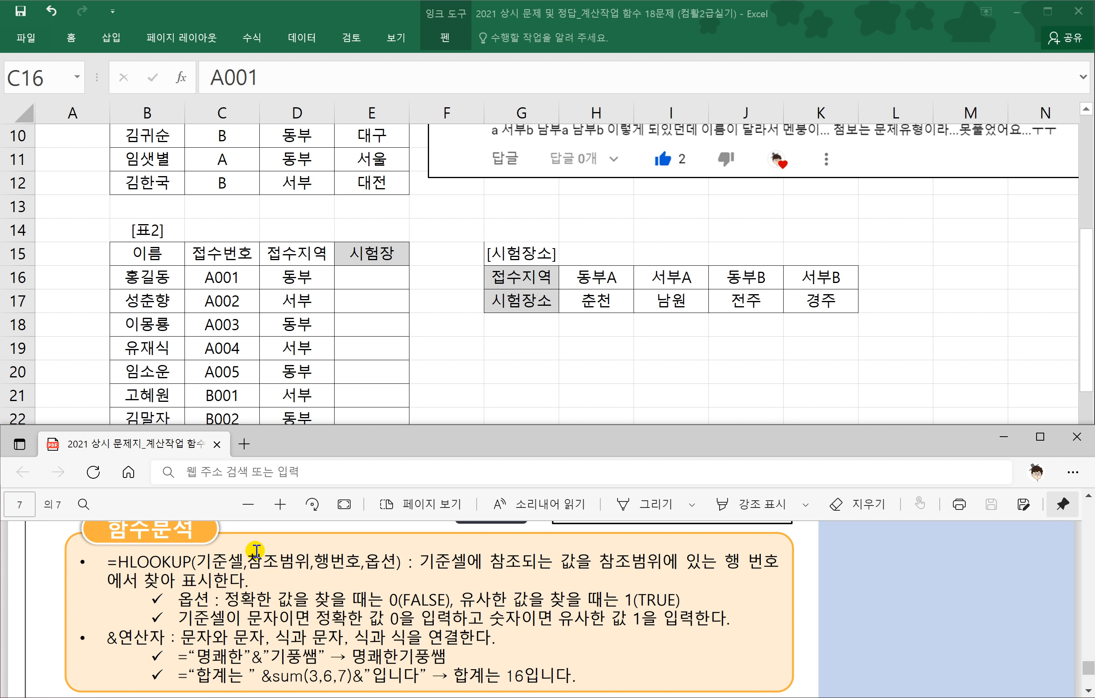
scroll(235, 562, "down", 3)
scroll(238, 565, "down", 6)
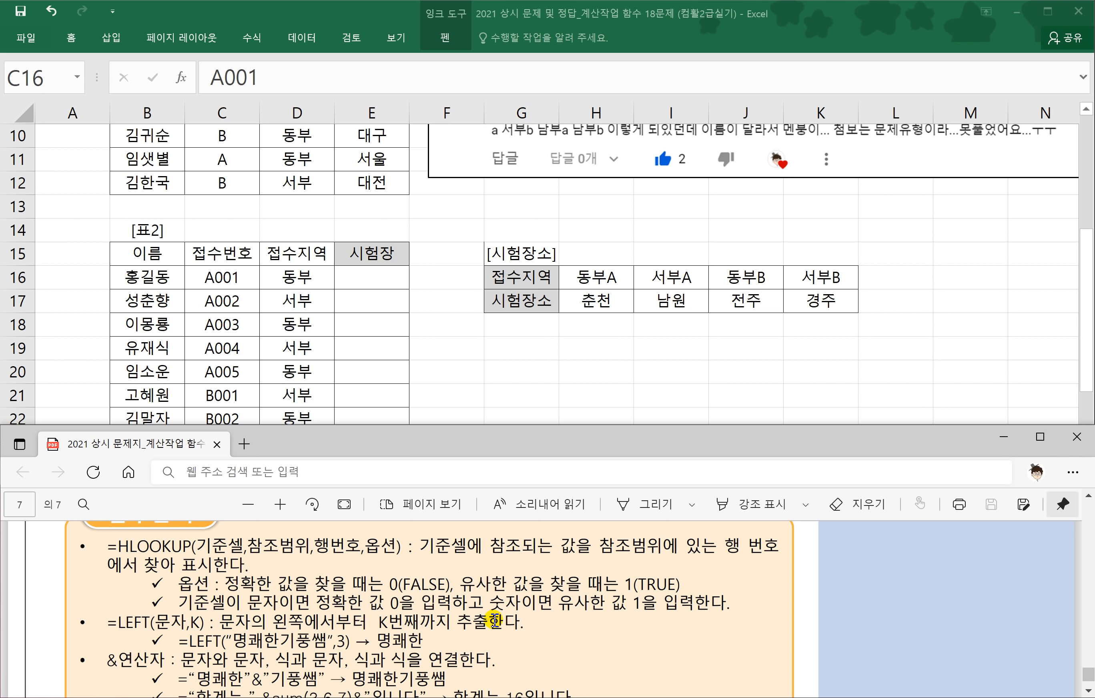
Enter =LEFT(C16,1) in E16 to extract the first character of the 접수번호.
left_click(372, 281)
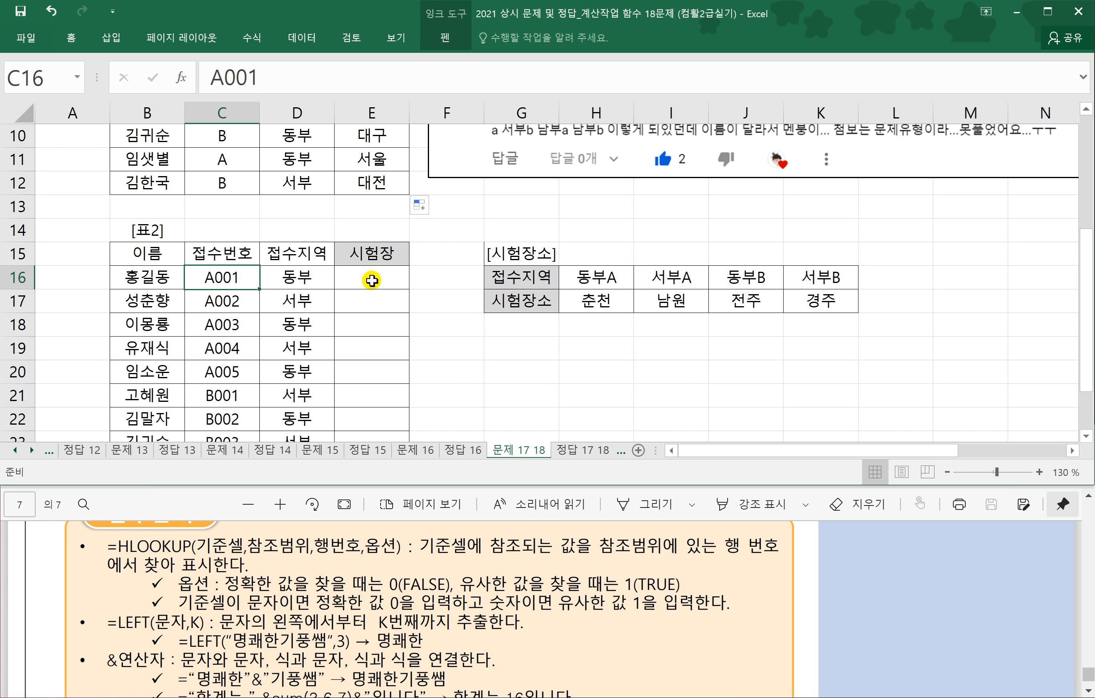
left_click(372, 280)
type("-=")
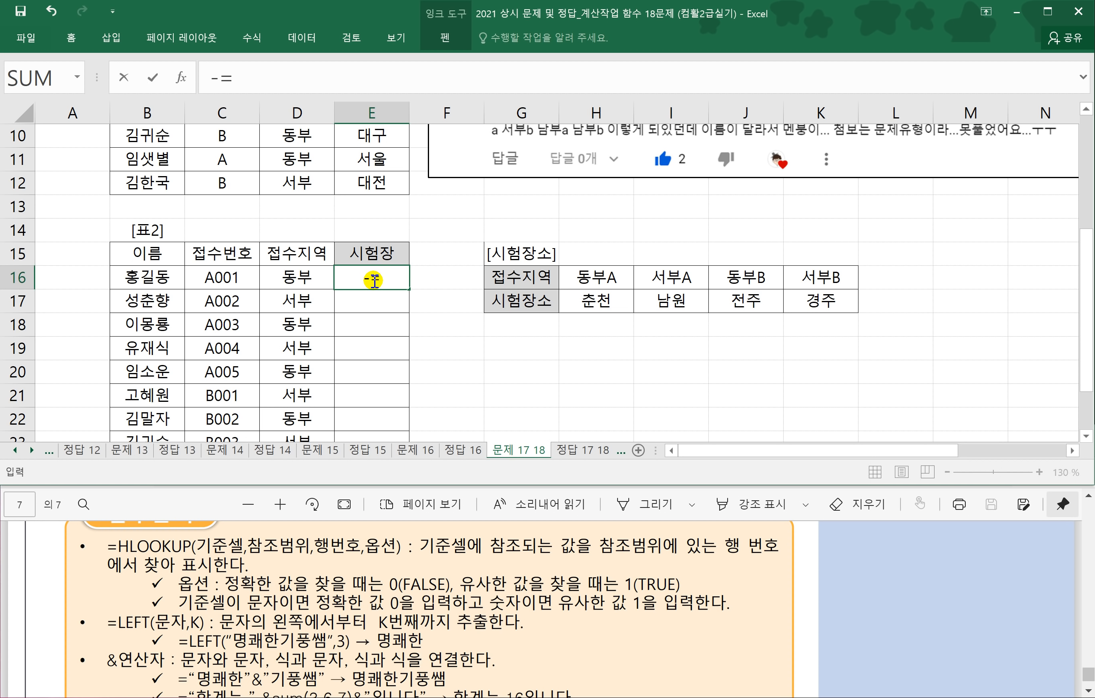
key("BackSpace")
key("BackSpace")
type("=LEFT")
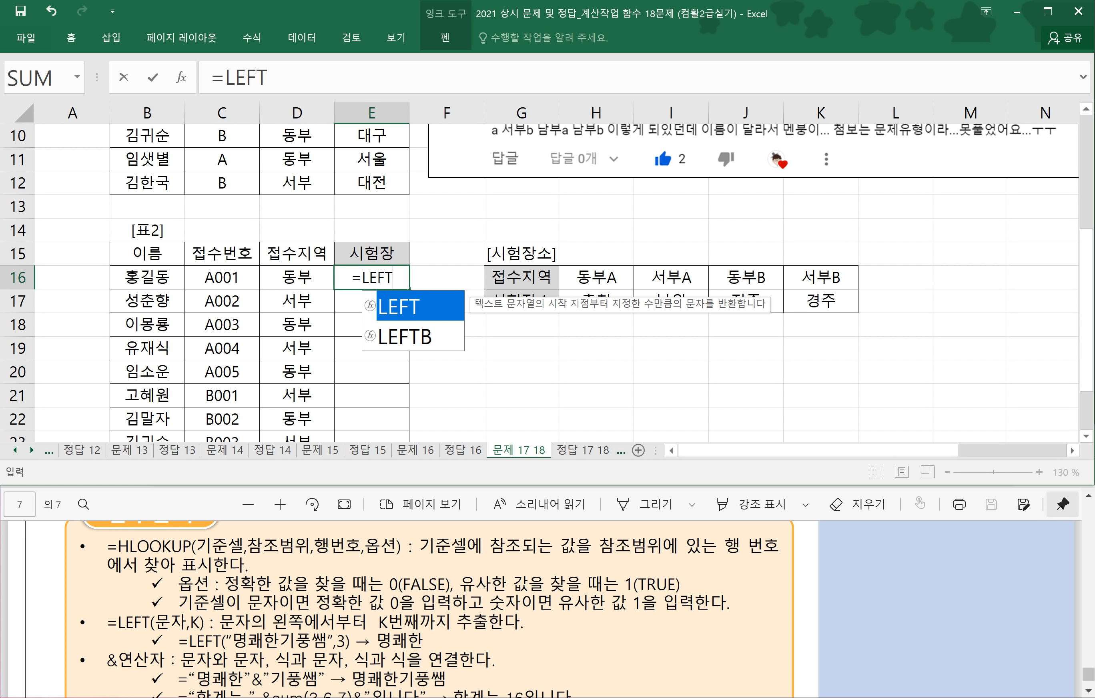
type("(")
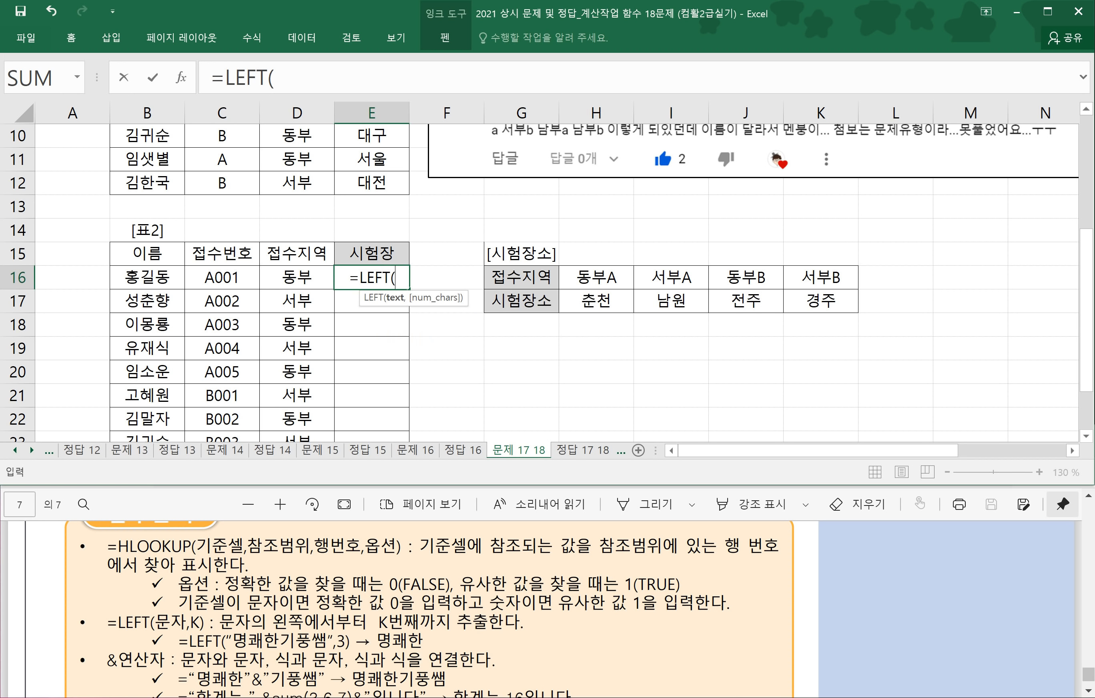
left_click(206, 274)
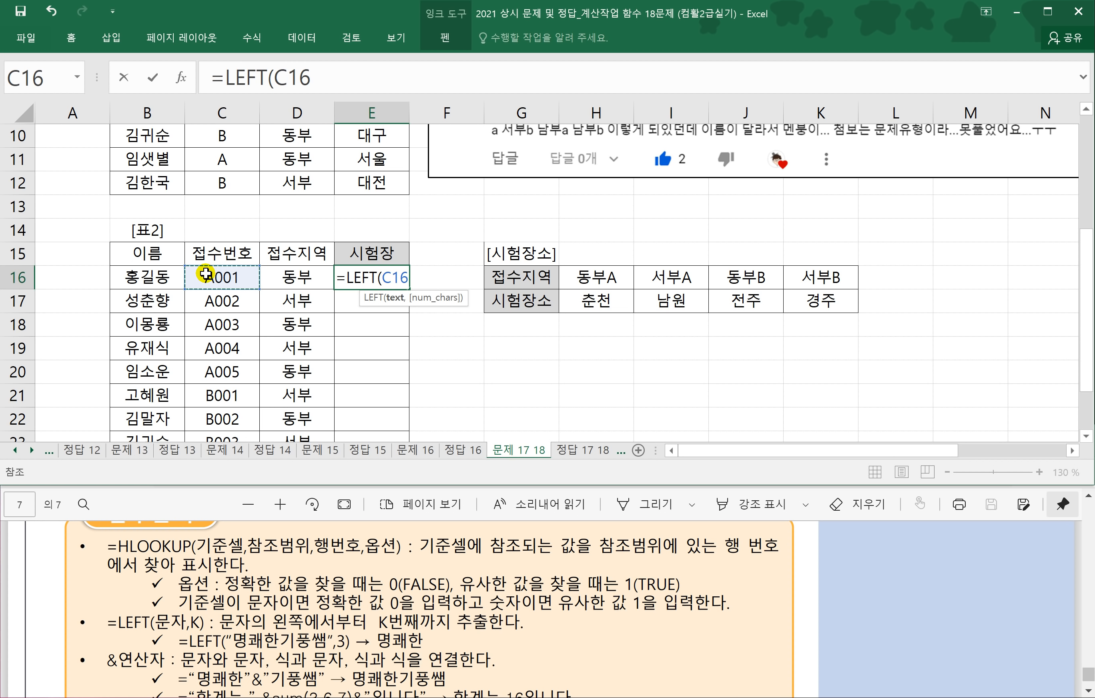
type(",1")
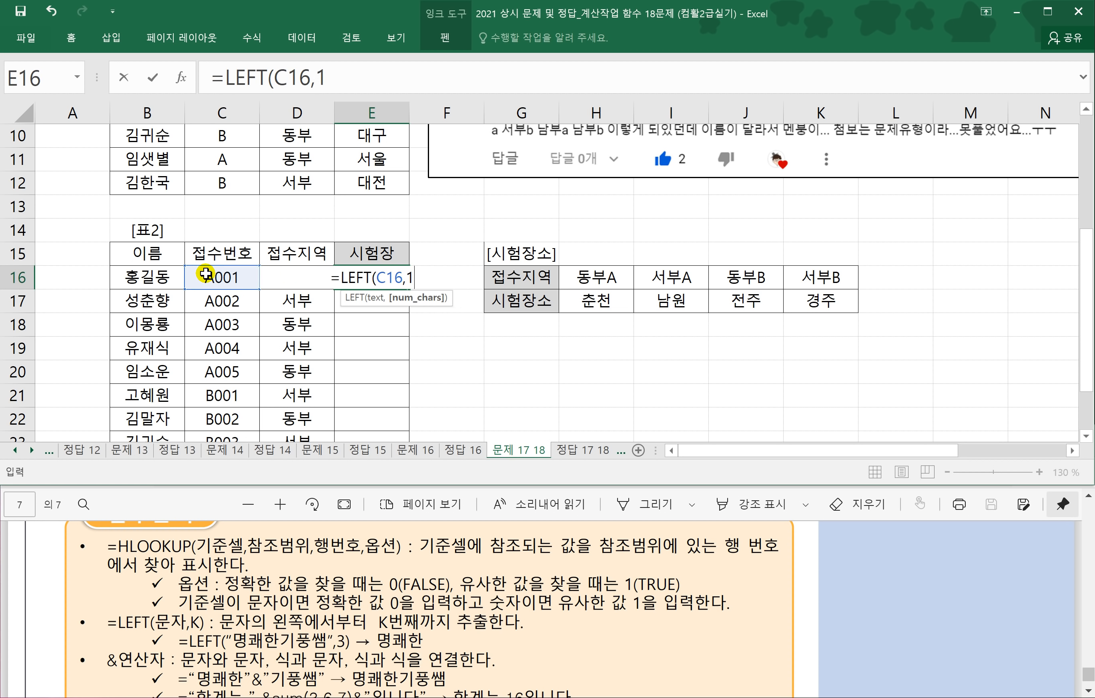
type(")")
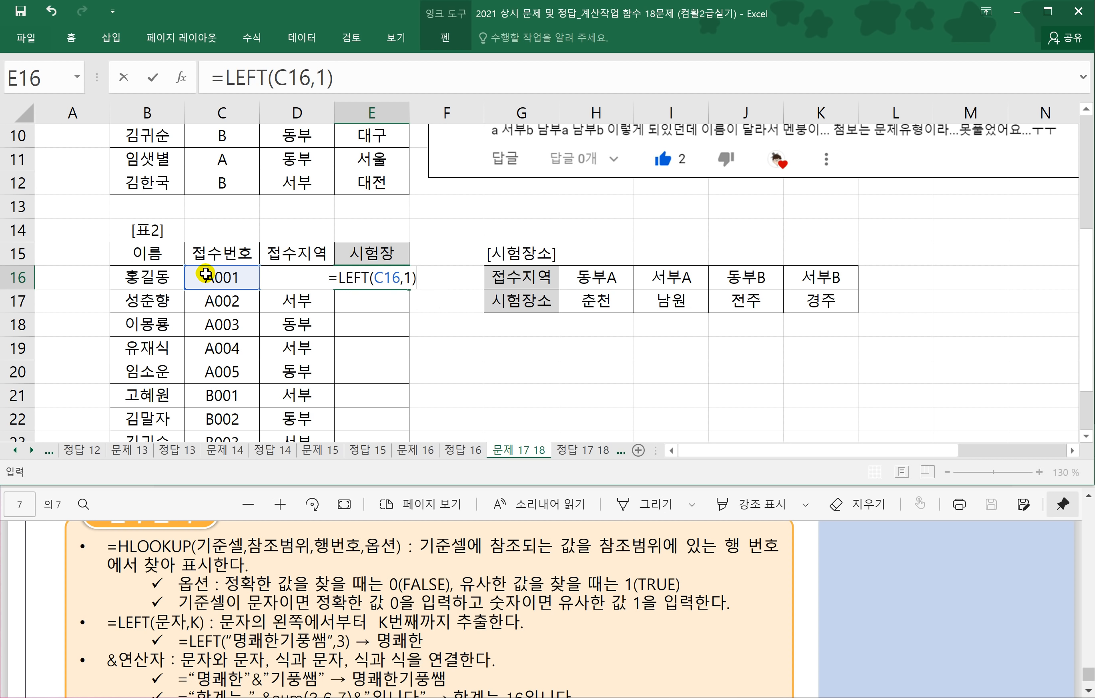
key("Return")
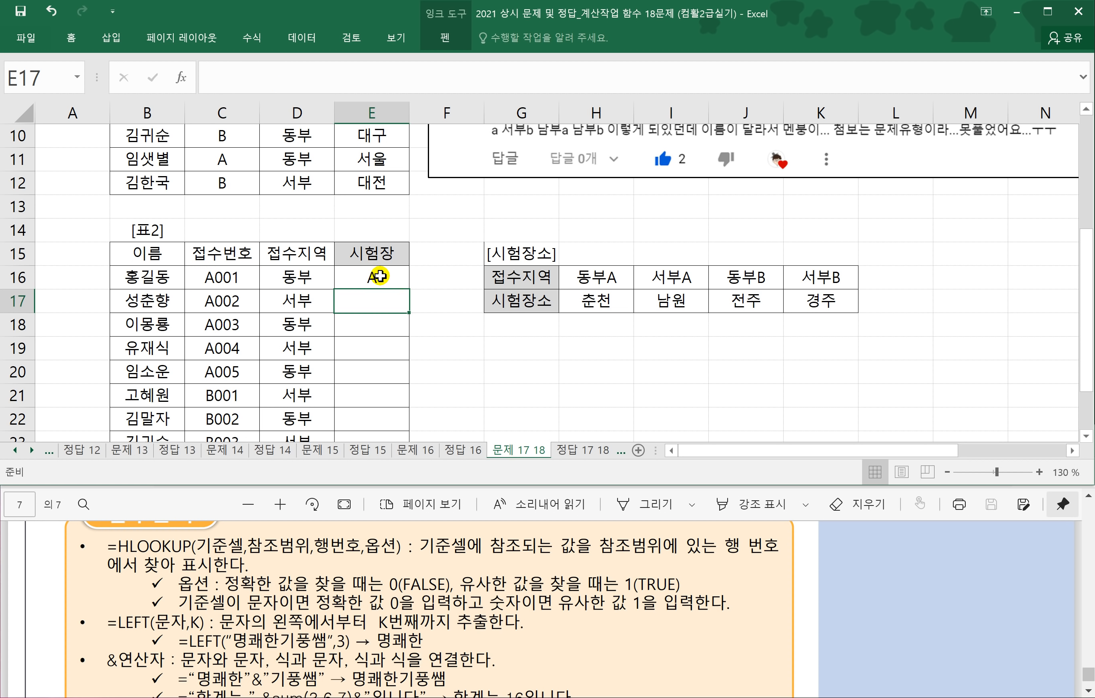
Join the 접수지역 in front of the extracted character in E16, making the formula =D16&LEFT(C16,1).
double_click(368, 281)
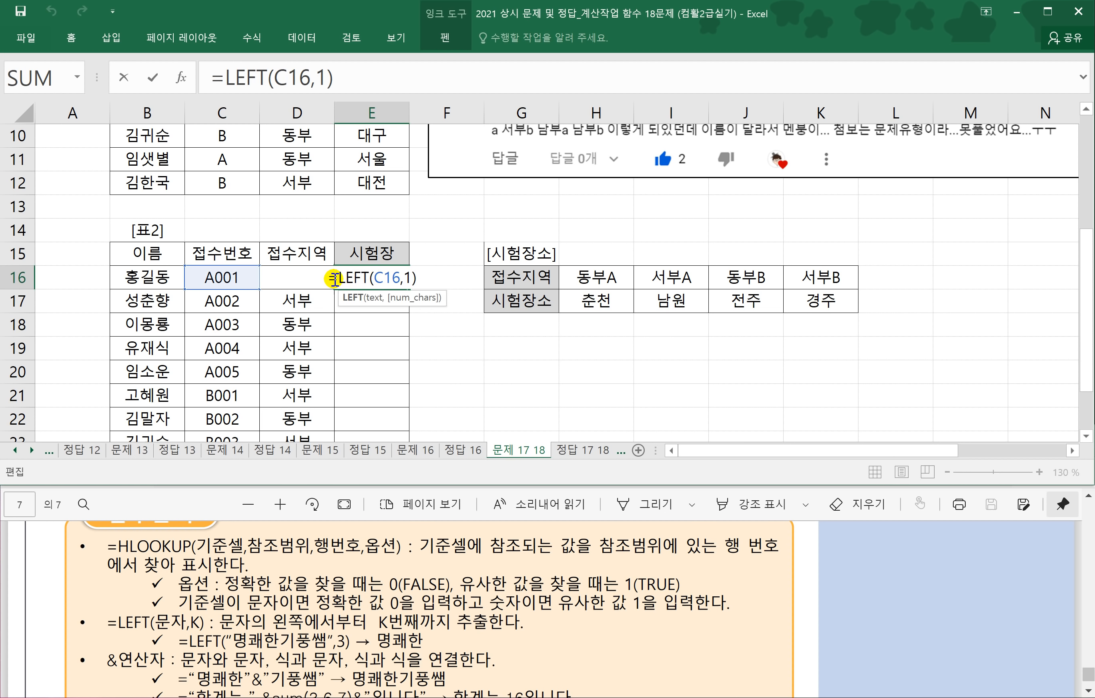
left_click(292, 250)
key("Down")
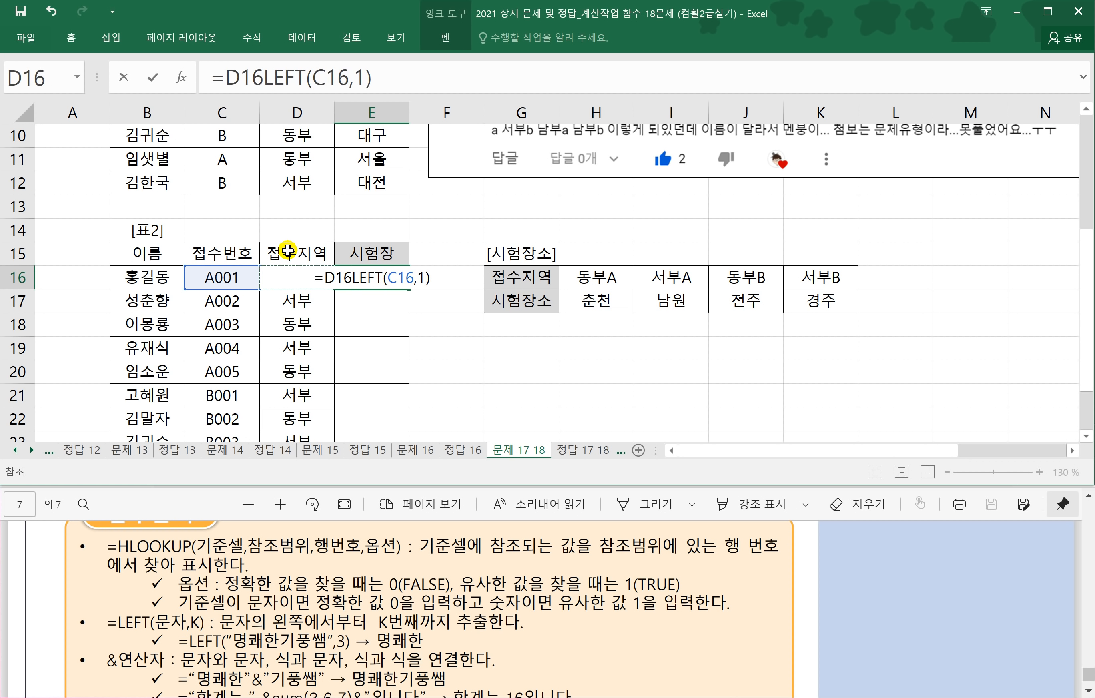
type("&")
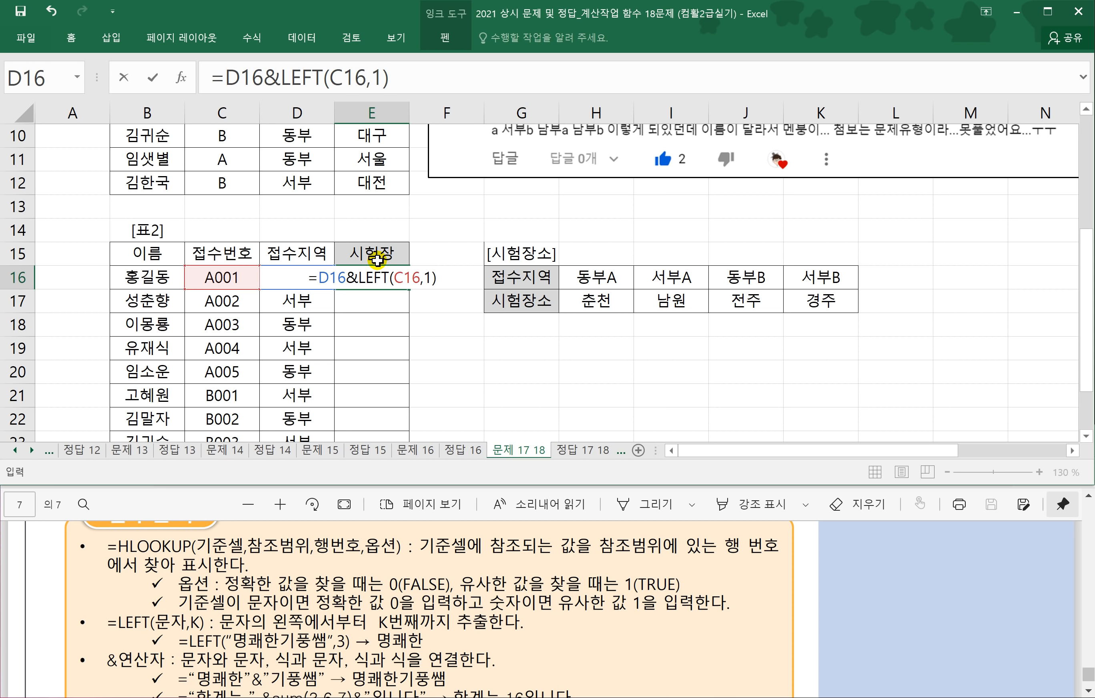
key("Return")
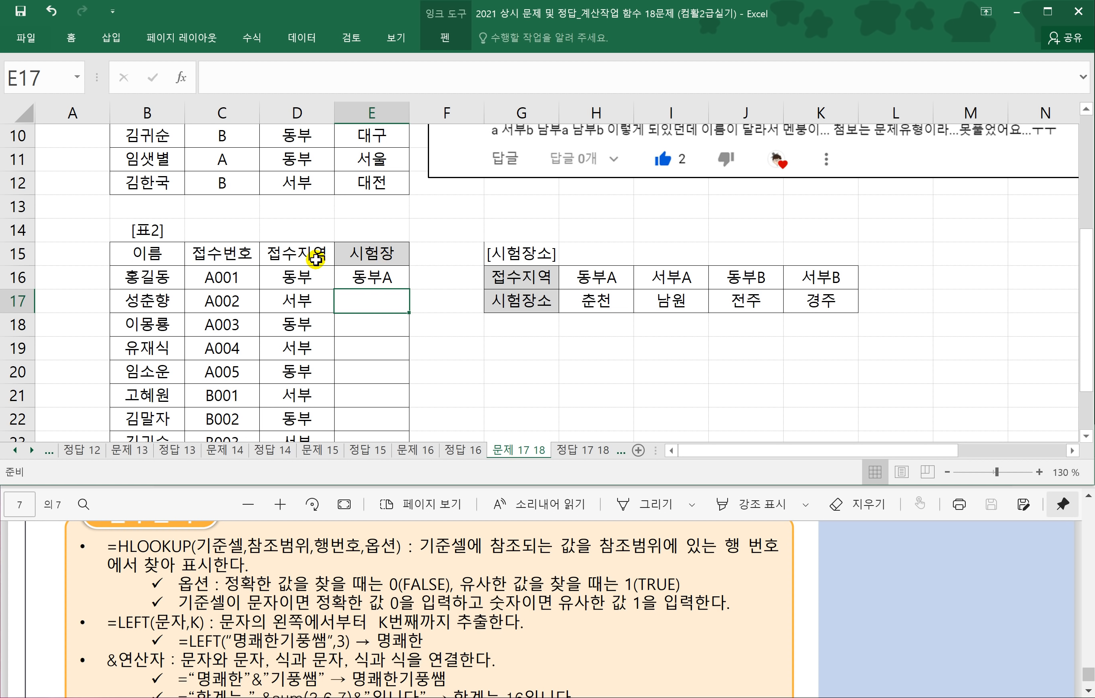
Fill the combined 접수지역 and LEFT formula from E16 down the 시험장 column of 표2.
left_click(366, 275)
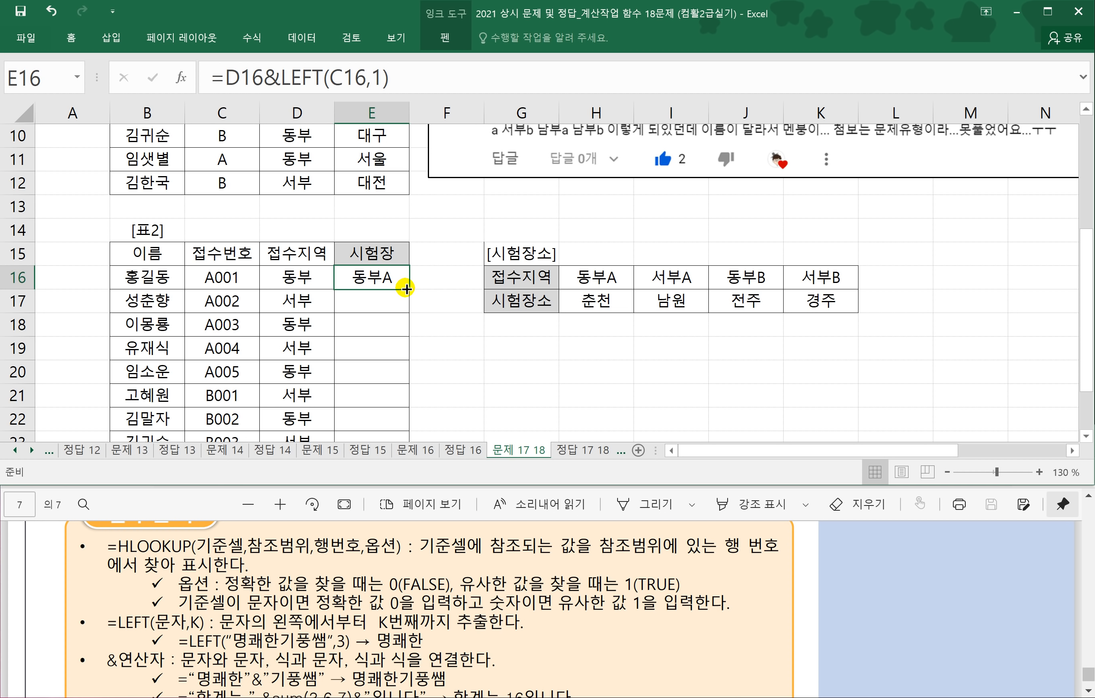
double_click(409, 289)
left_click(378, 283)
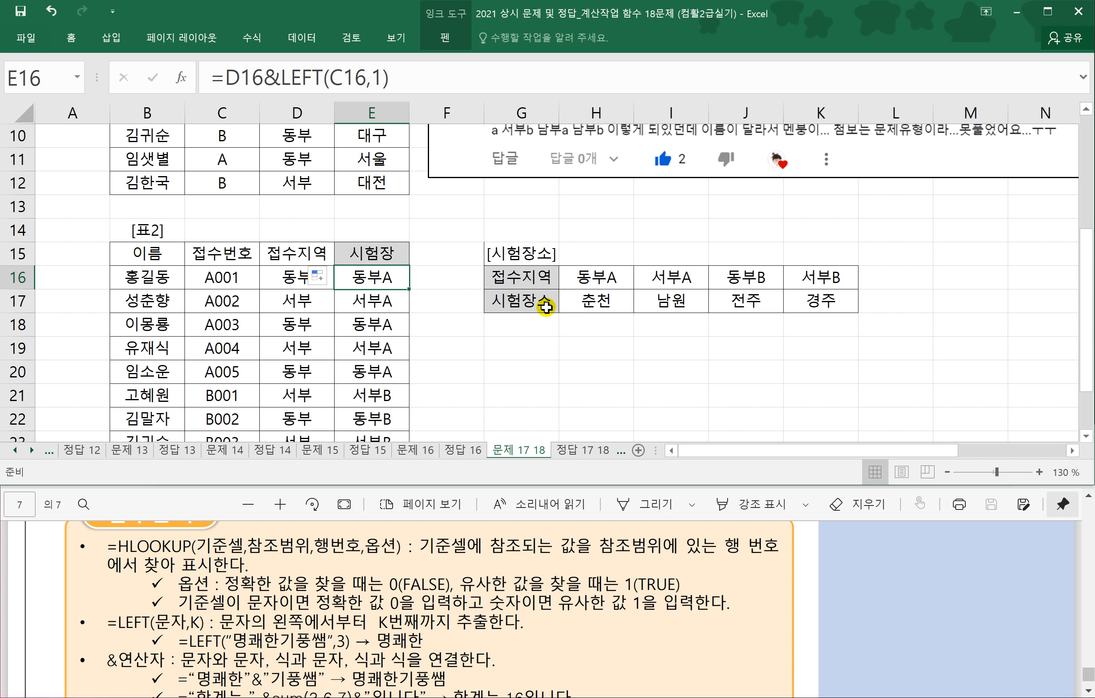
Wrap the E16 formula in HLOOKUP, making it =HLOOKUP(D16&LEFT(C16,1),$H$16:$K$17,2,0).
double_click(374, 276)
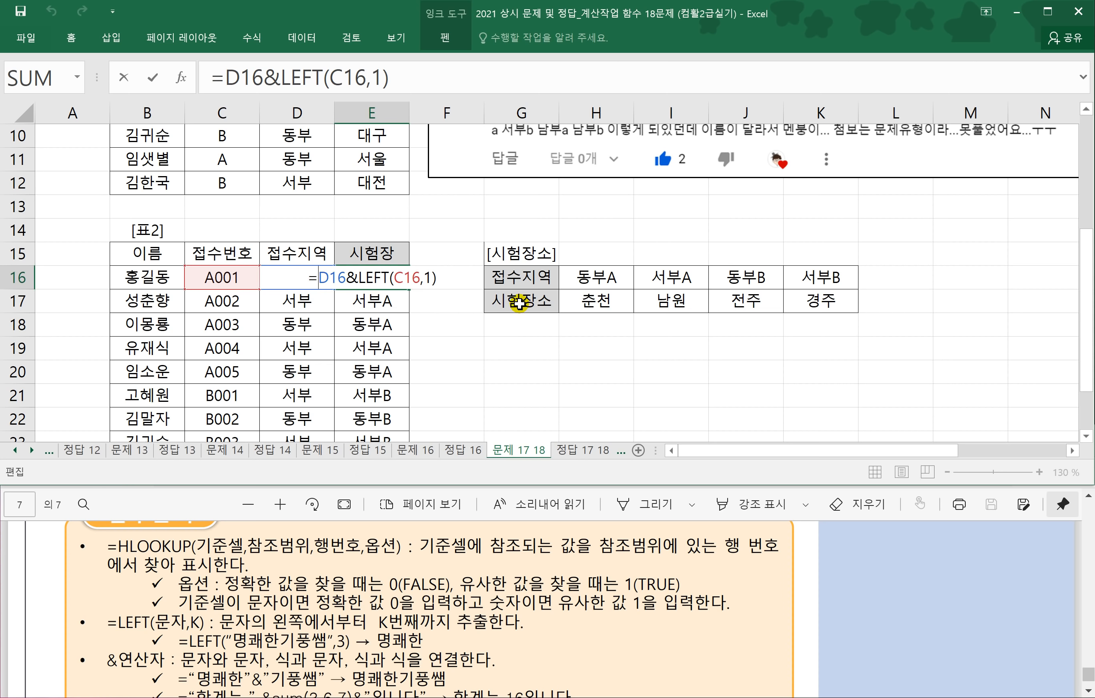
type("HL")
key("Tab")
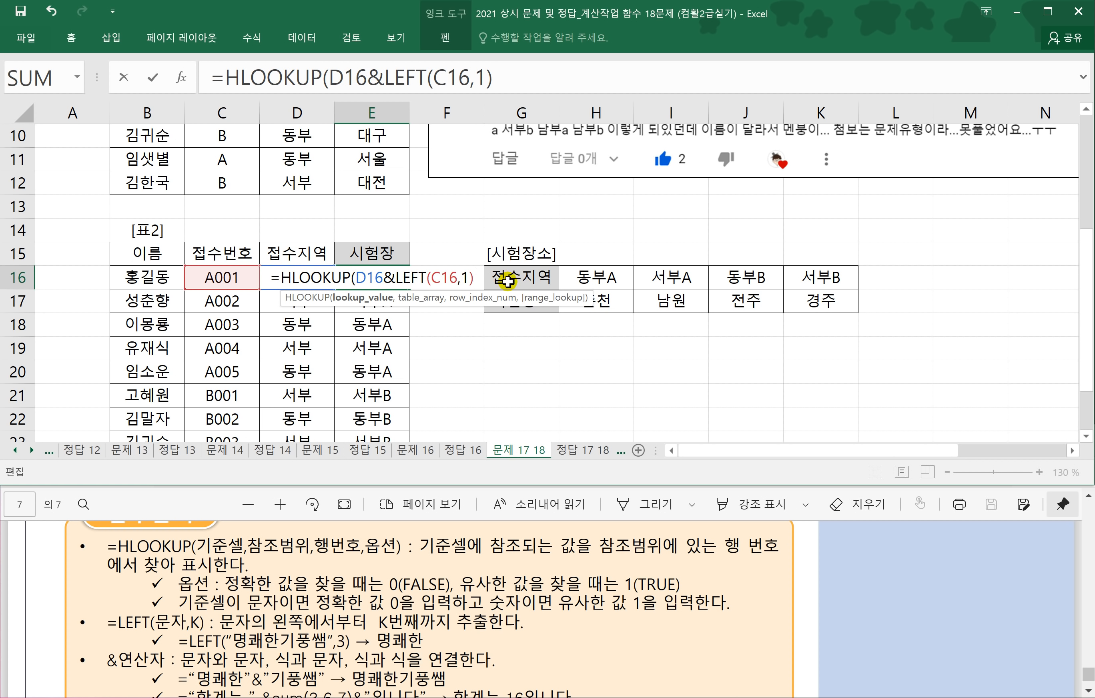
type(",")
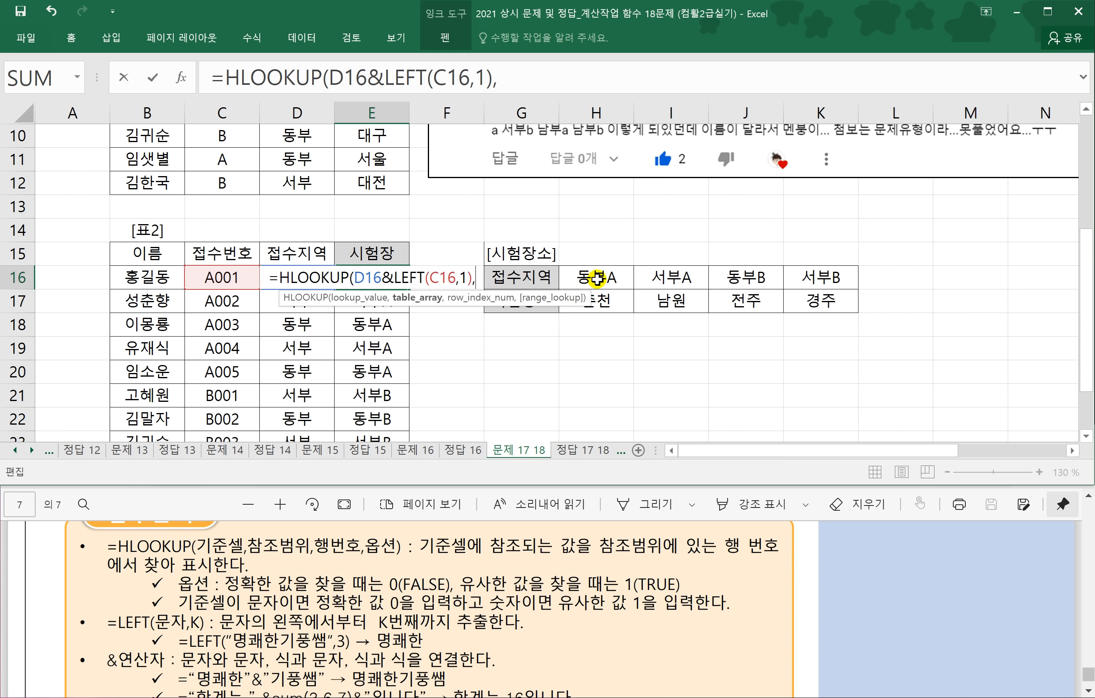
left_click_drag(595, 276, 823, 299)
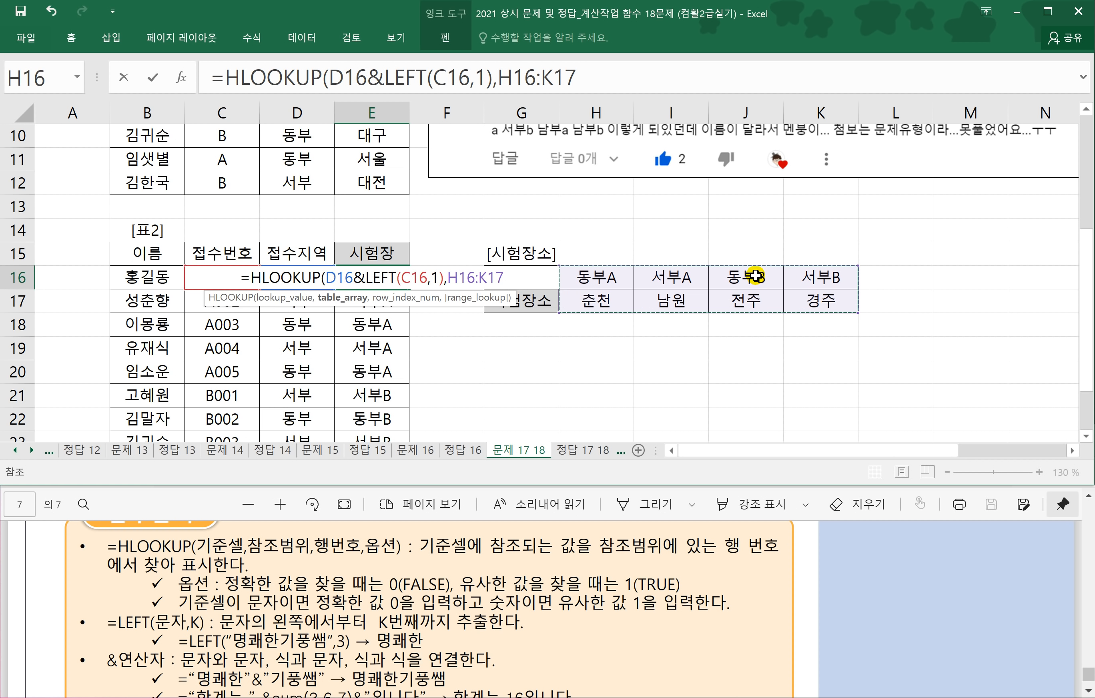
key("F4")
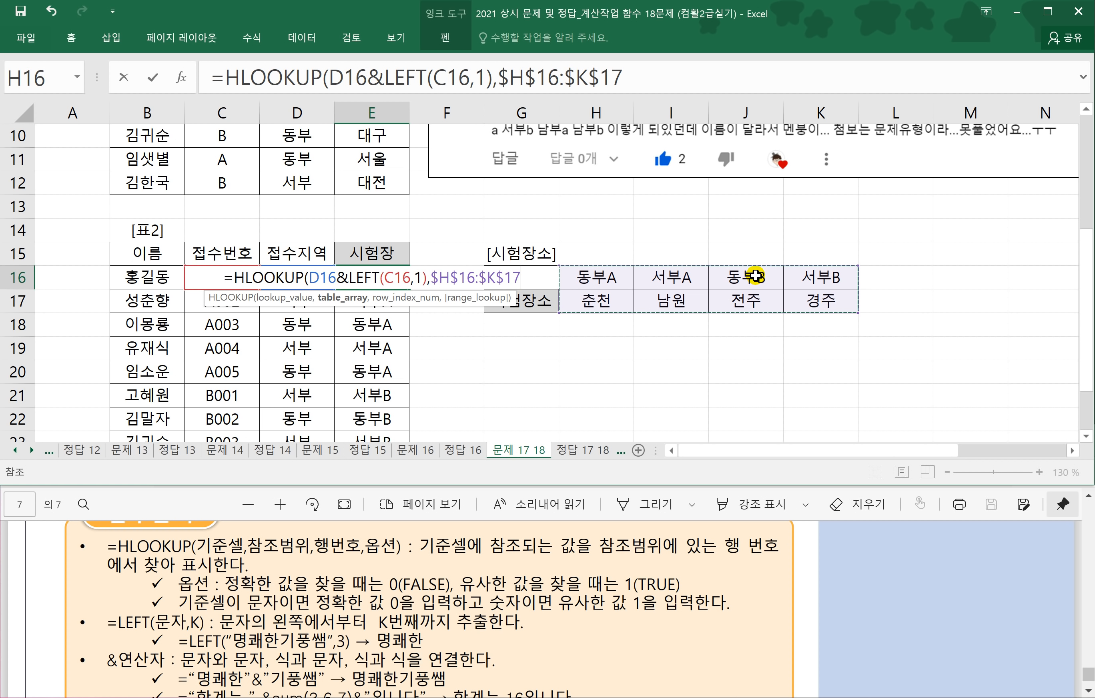
type(",2,")
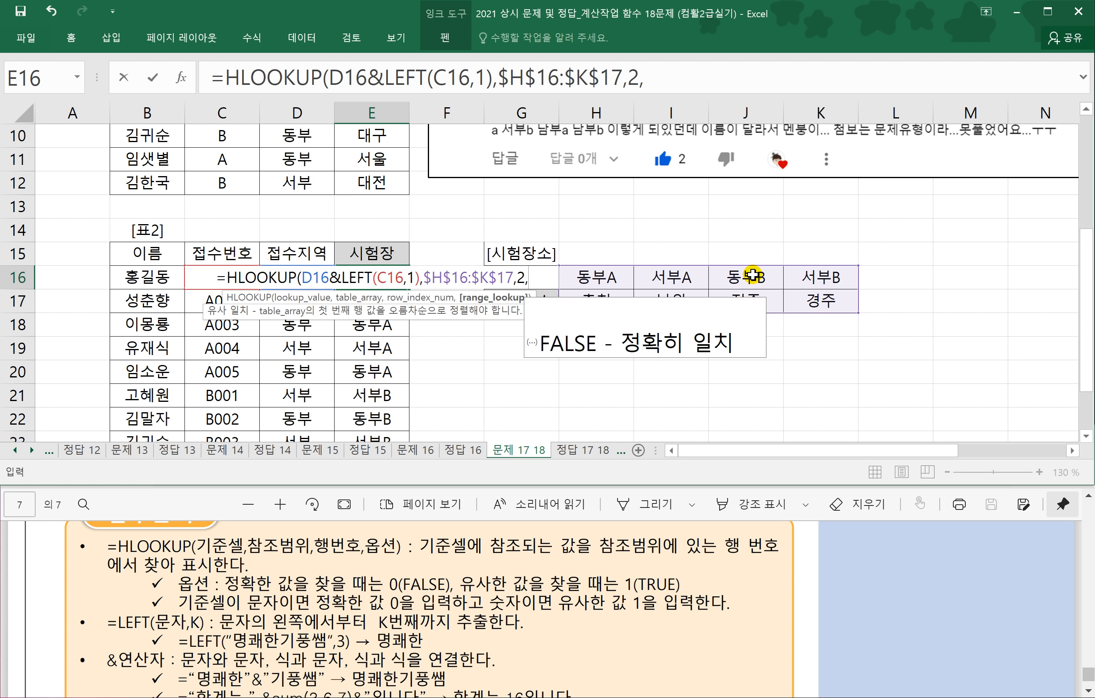
type("0)")
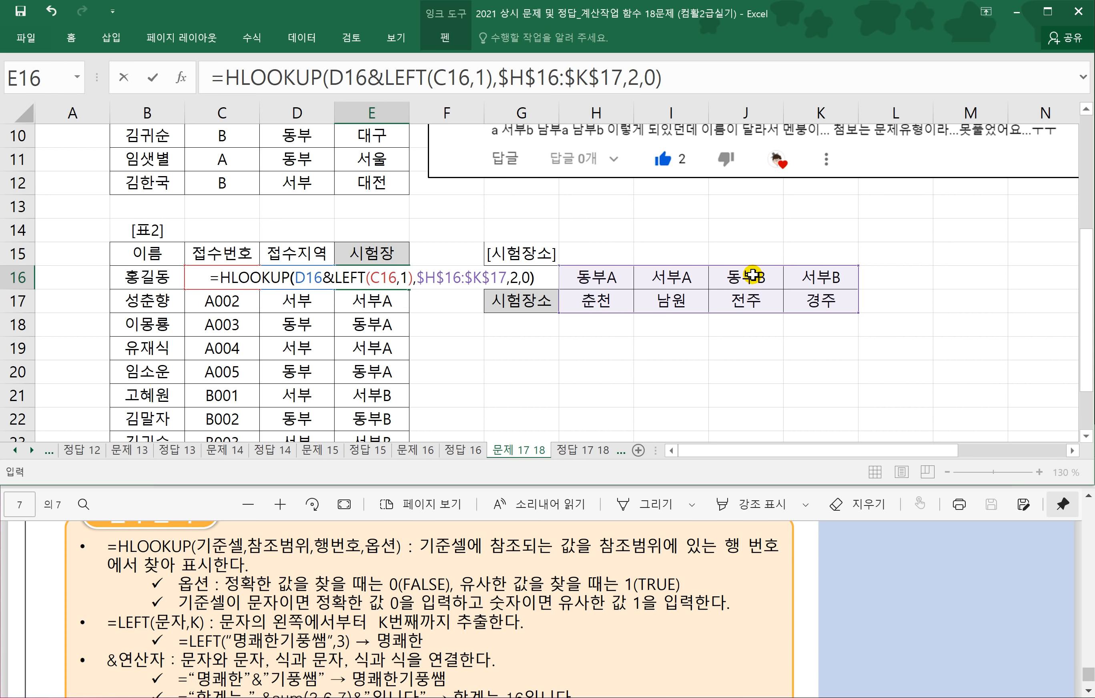
key("Return")
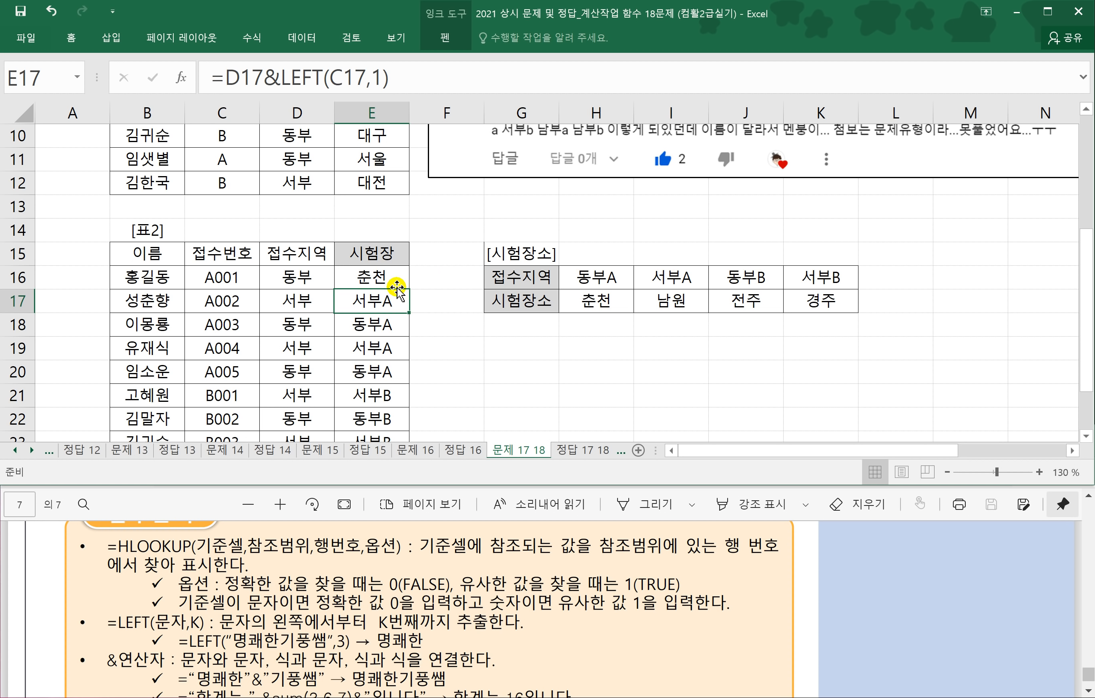
Fill the HLOOKUP formula from E16 down to the end of the 시험장 column in 표2.
left_click(372, 282)
double_click(410, 290)
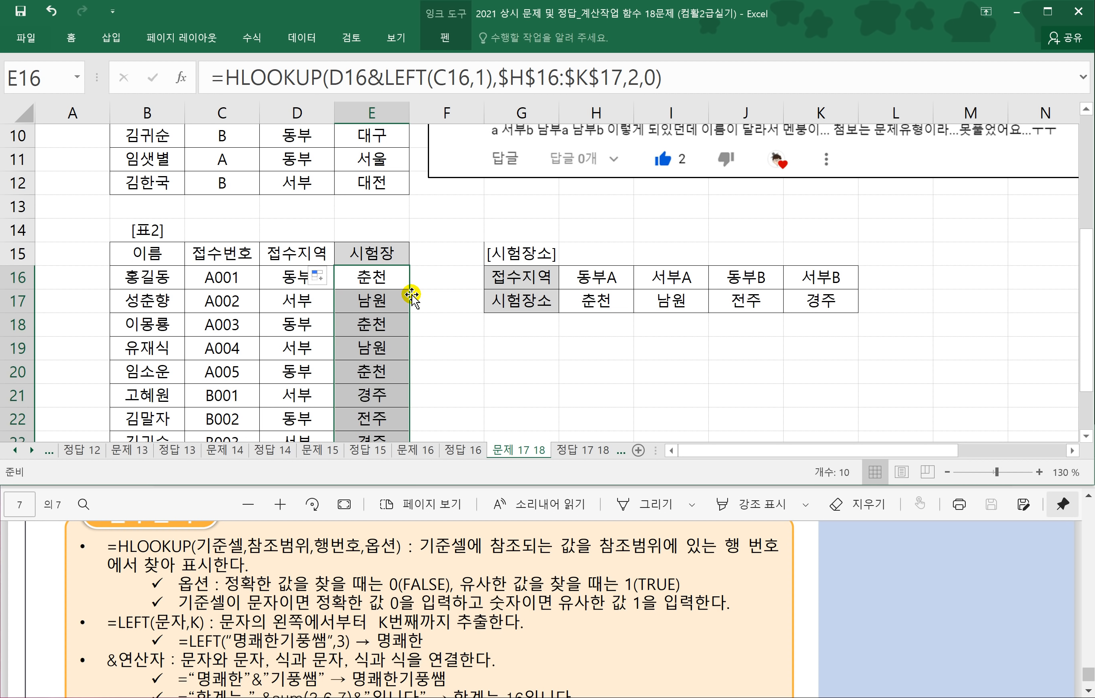
left_click(386, 284)
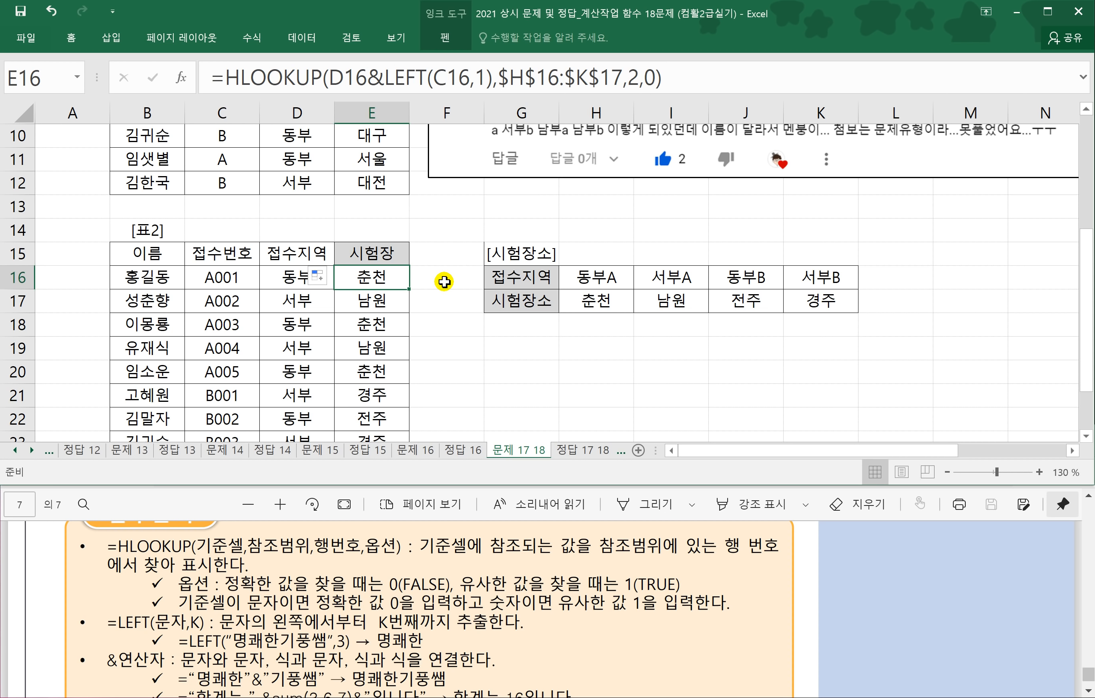
left_click(443, 283)
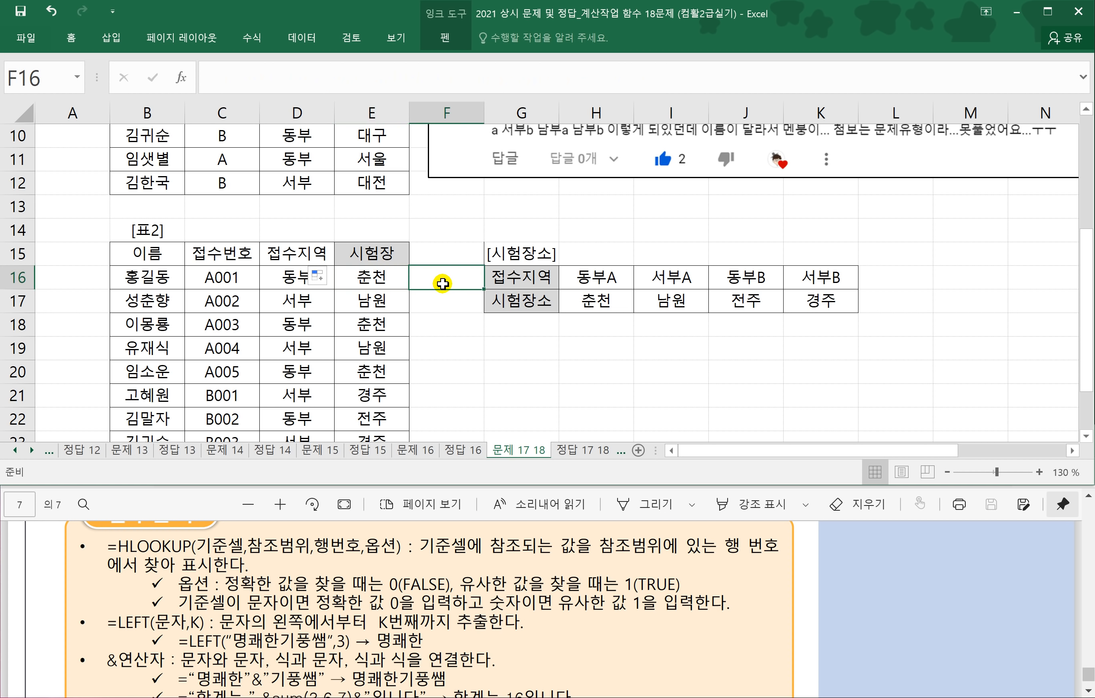